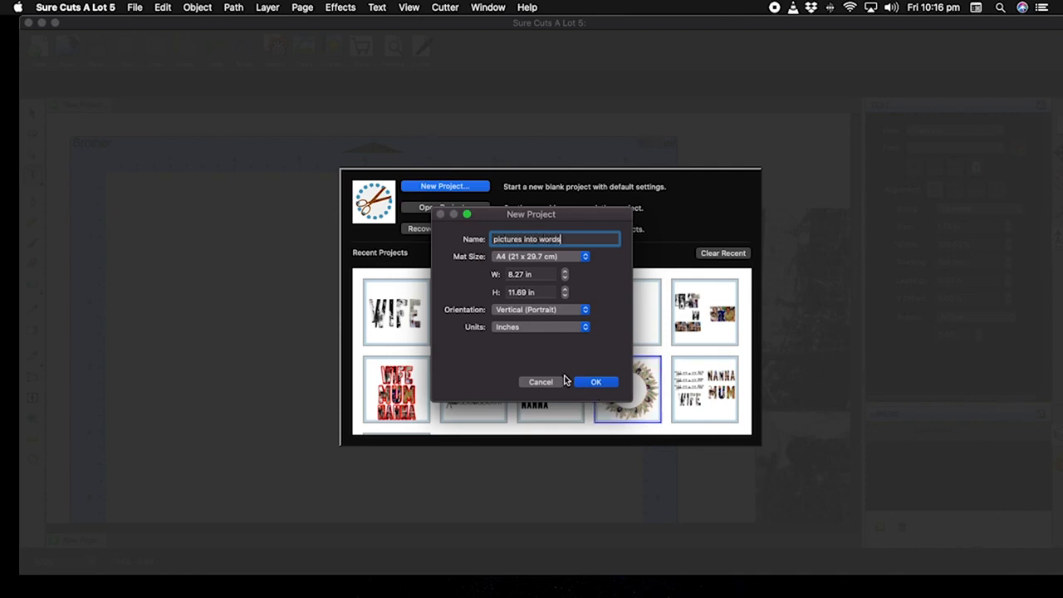
Create the A4 portrait project "pictures into words" and add the text "Made in 1963" near the top of the page.
left_click(595, 382)
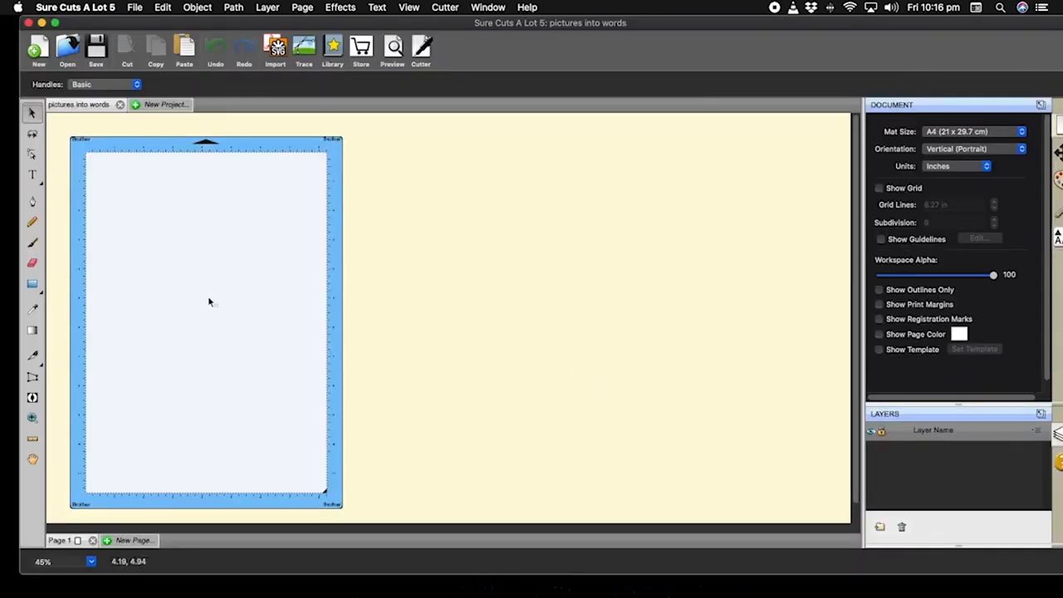
left_click(31, 176)
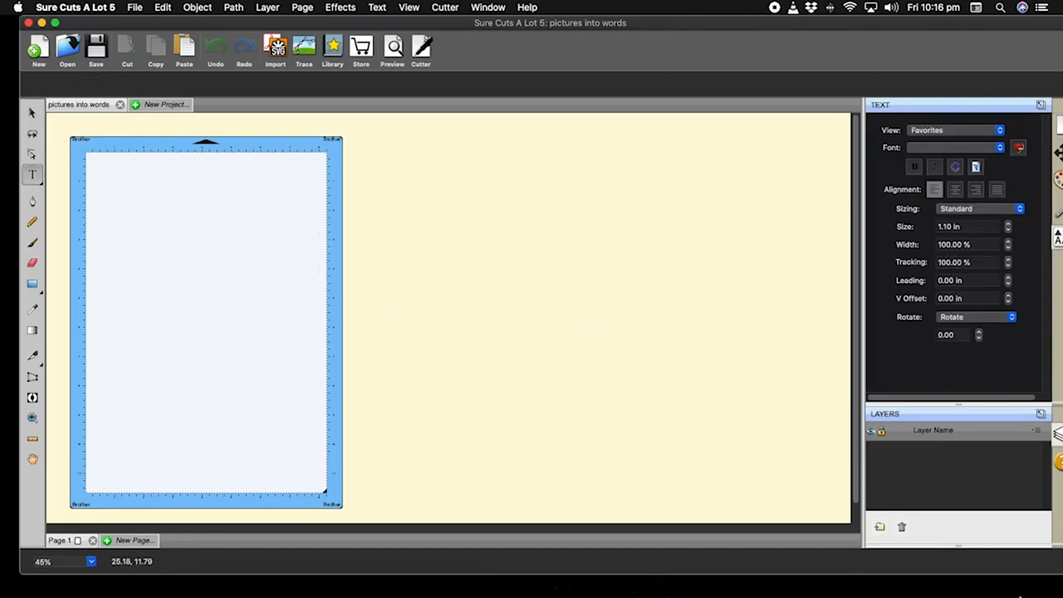
mouse_move(1020, 594)
type("Ma")
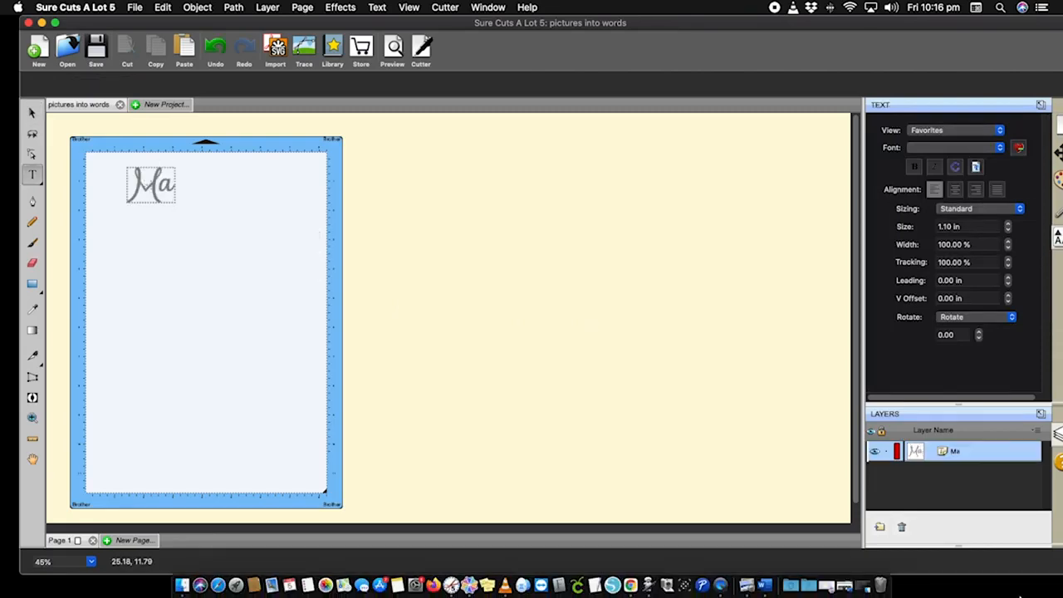
type("de in")
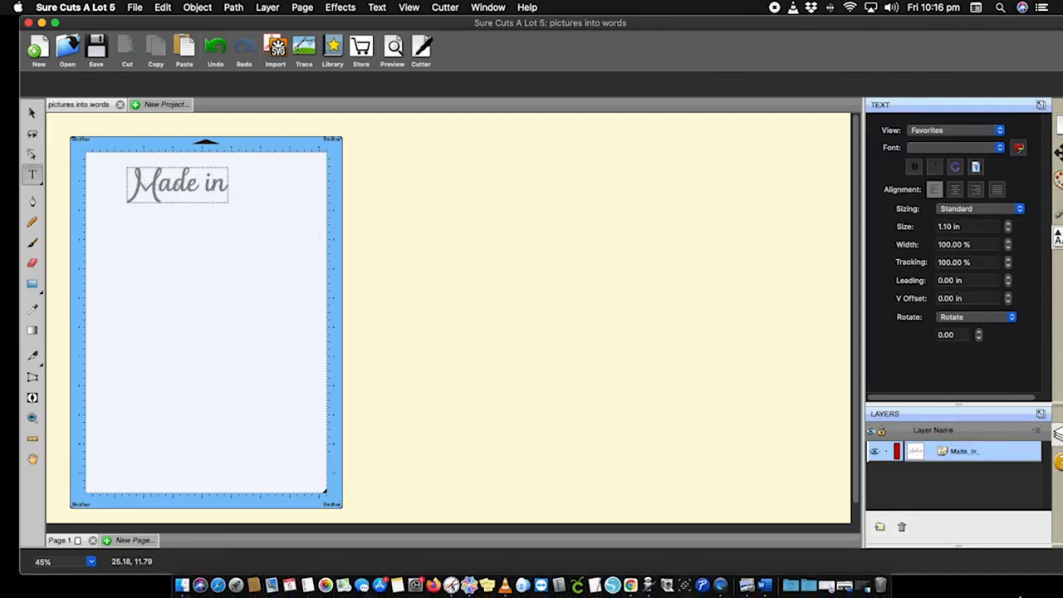
type(" 19")
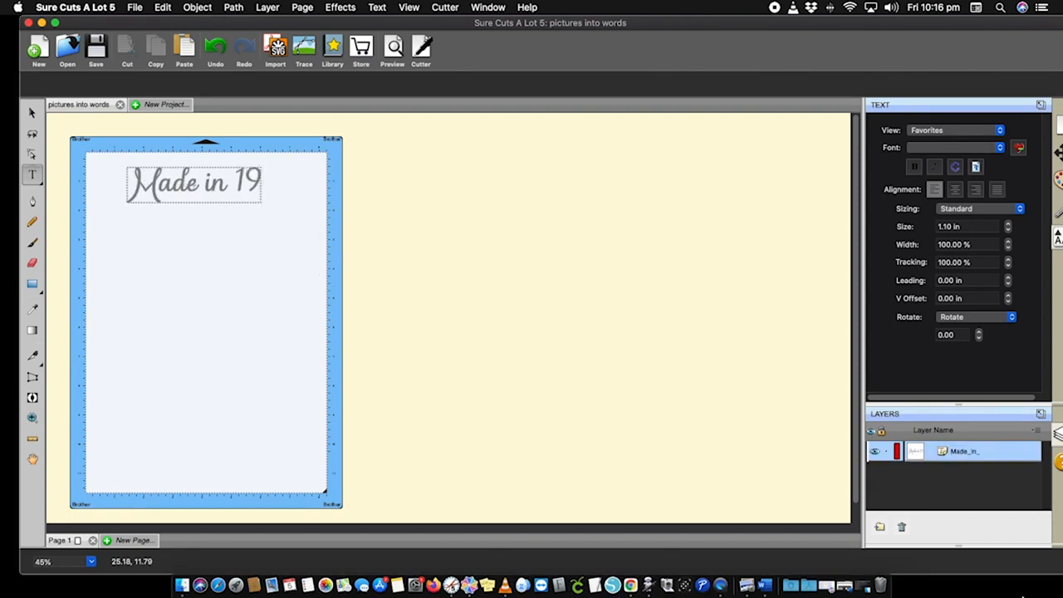
type("63")
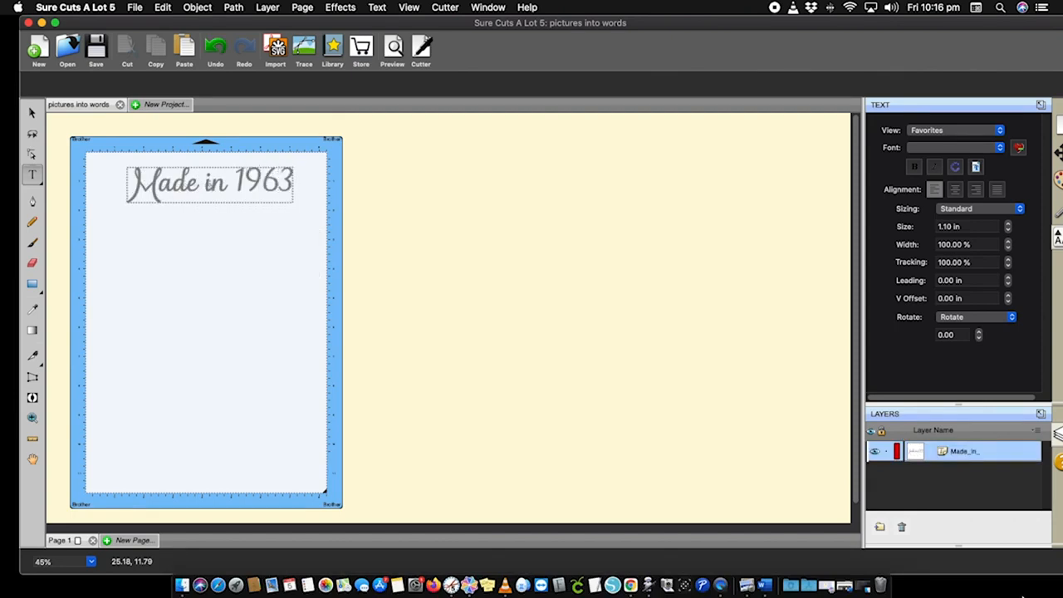
left_click(505, 339)
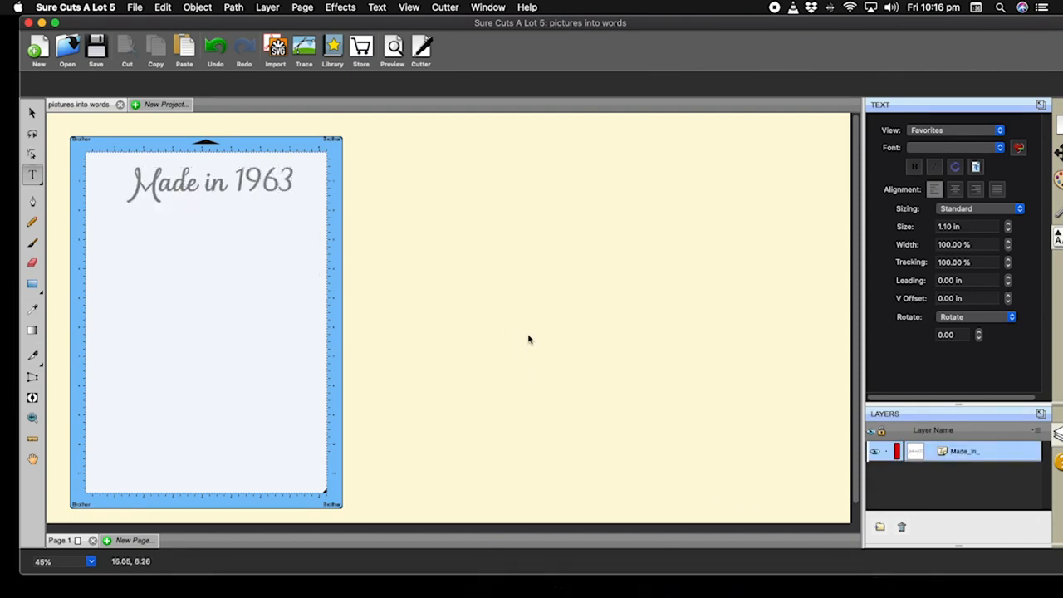
left_click(32, 112)
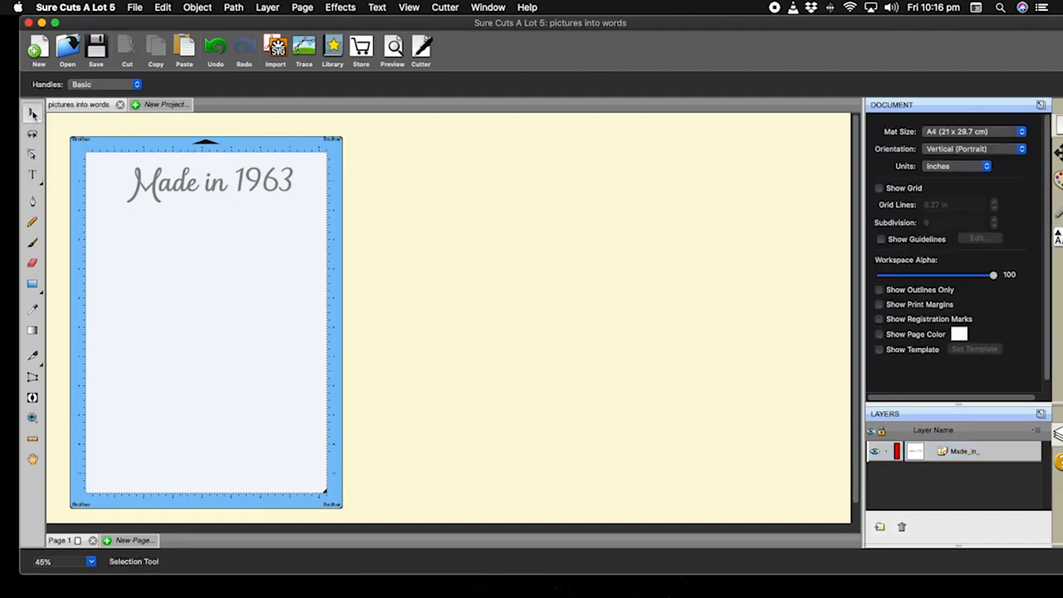
Insert the solid heart glyph from the I Love Glitter font library and place it before the word "Made".
left_click(332, 50)
left_click_drag(602, 145, 498, 116)
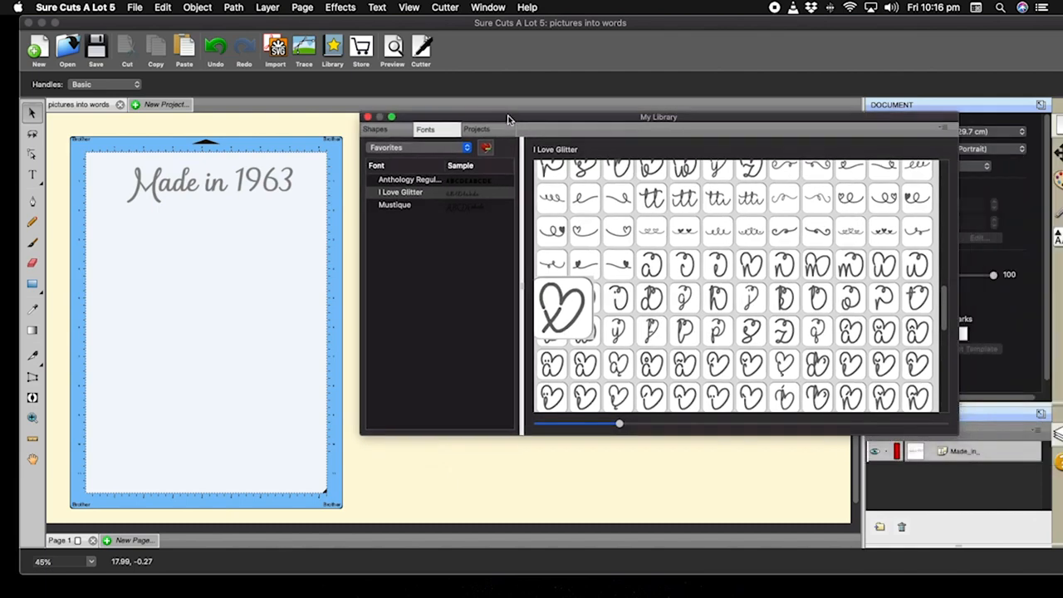
left_click(401, 181)
left_click(402, 192)
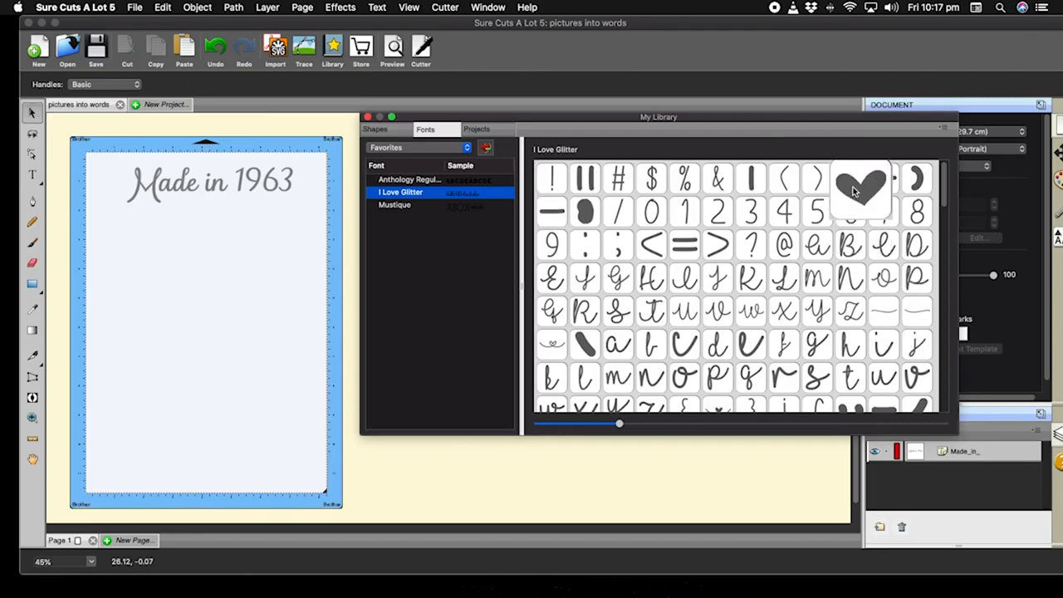
left_click(114, 181)
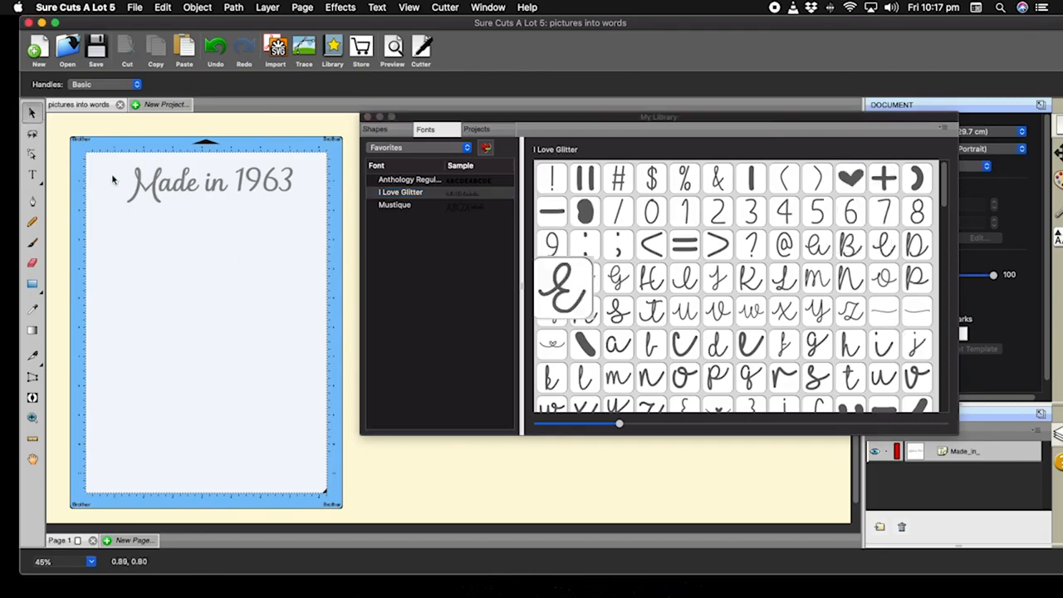
double_click(850, 178)
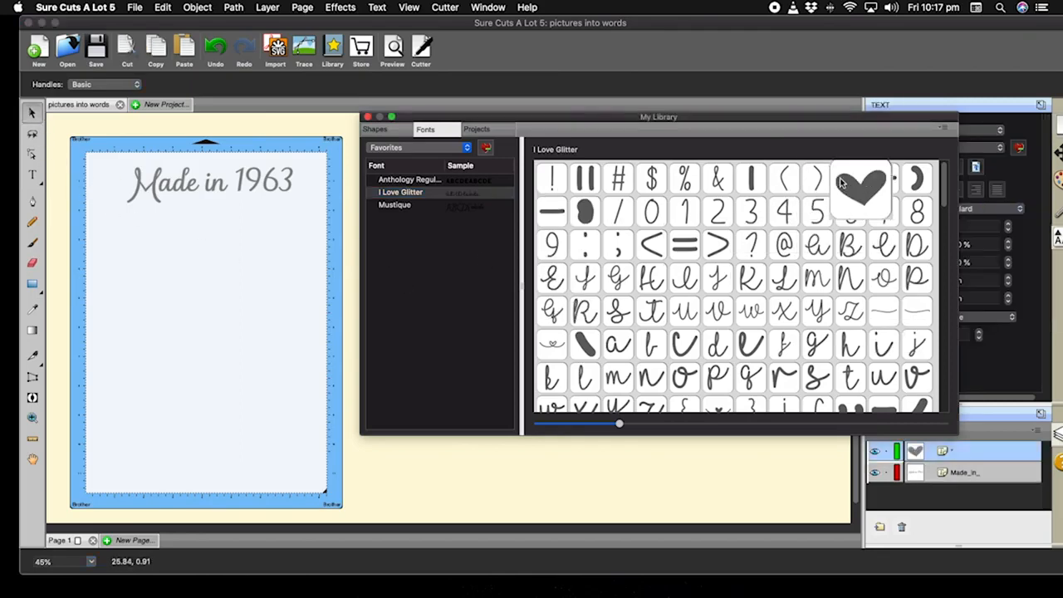
left_click_drag(476, 121, 758, 149)
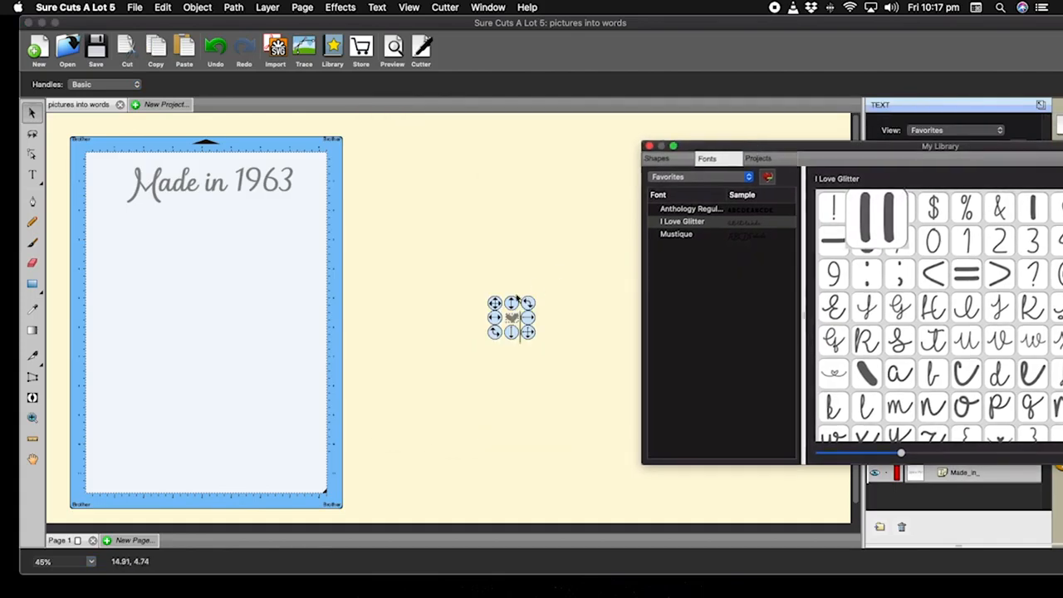
left_click_drag(517, 321, 110, 170)
Duplicate the heart and place the copy just above and after "1963" at the other end of the text.
right_click(111, 169)
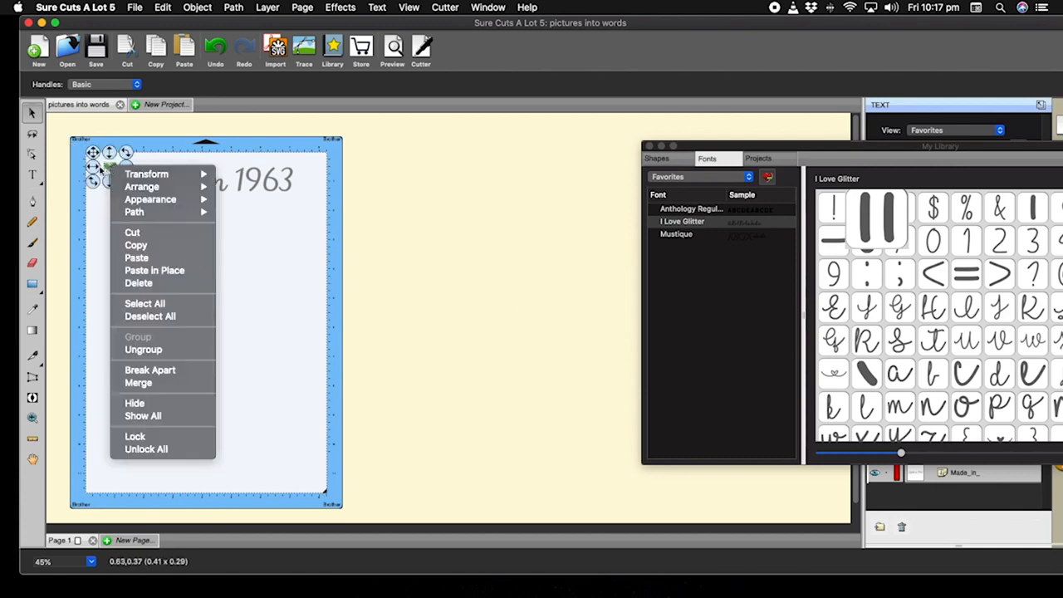
left_click(141, 244)
right_click(107, 227)
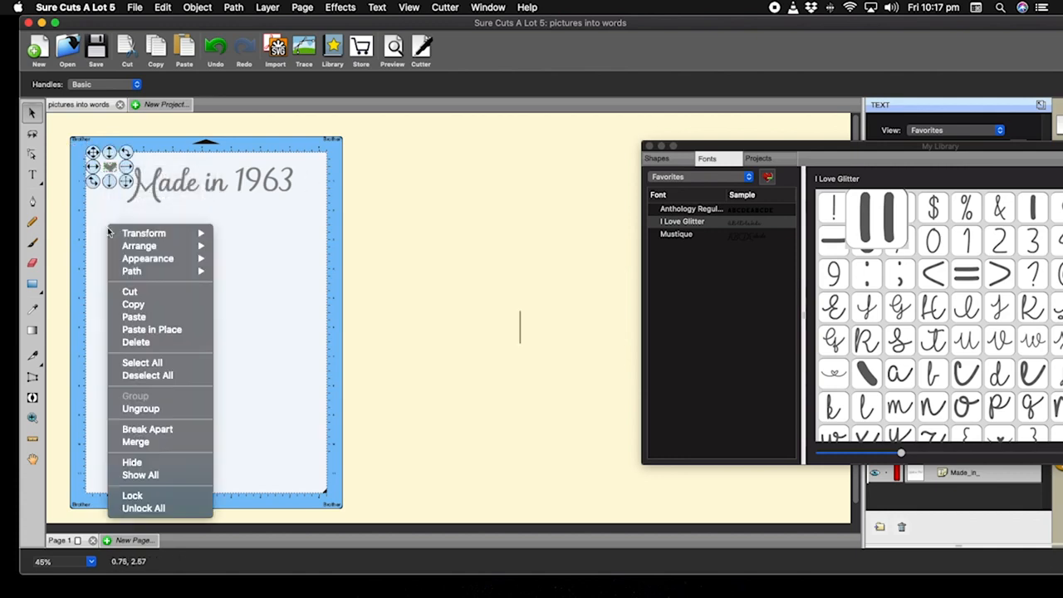
left_click(159, 338)
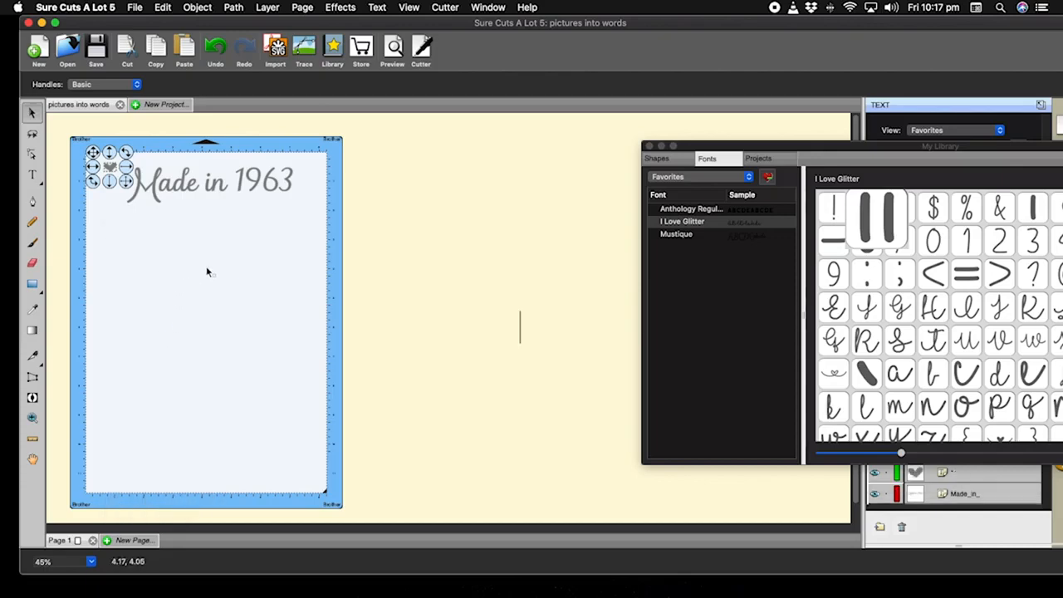
left_click_drag(109, 167, 313, 167)
left_click(491, 245)
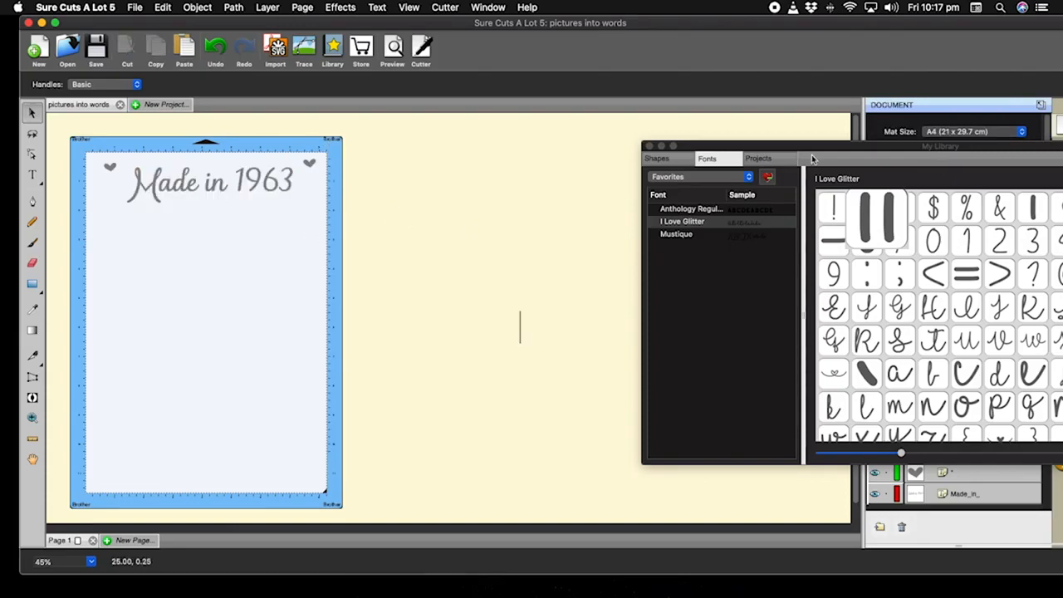
Insert the I Love Glitter swash glyph with two outlined hearts and place it on the page below the text.
left_click_drag(805, 146, 531, 105)
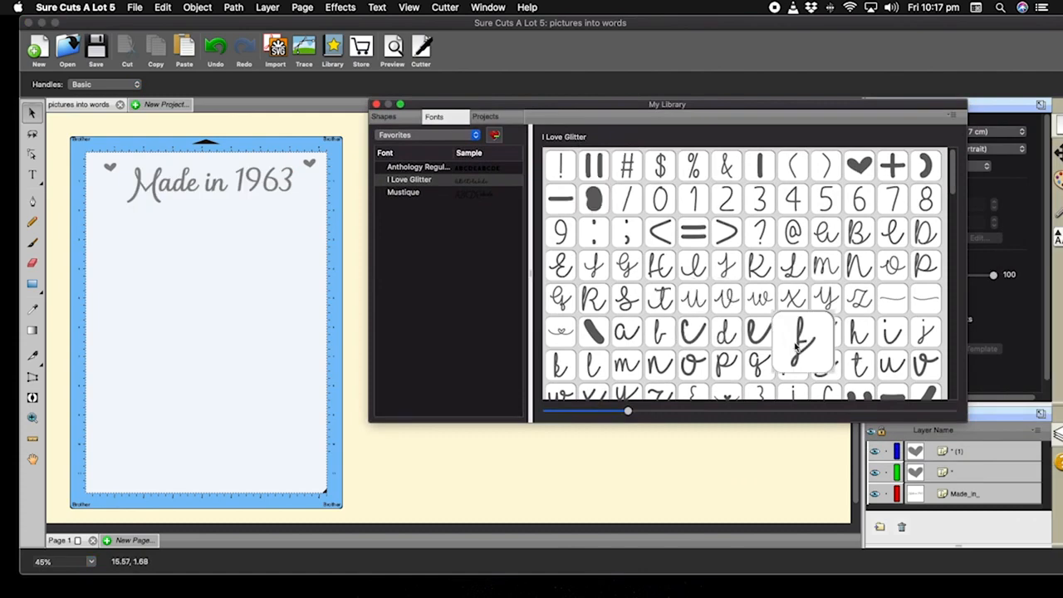
scroll(713, 342, "down", 2)
scroll(713, 342, "down", 12)
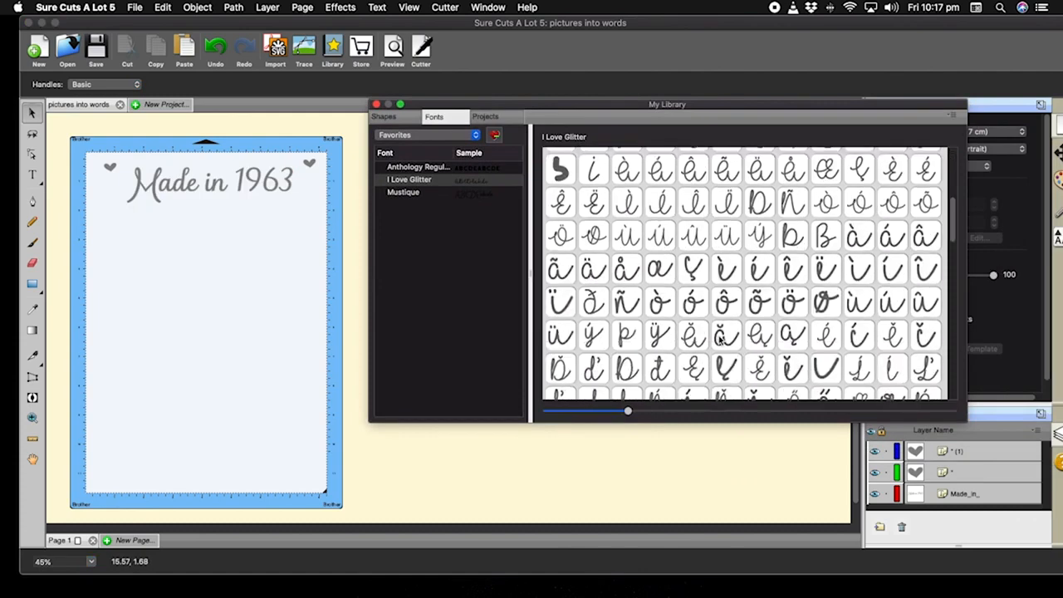
scroll(719, 343, "down", 12)
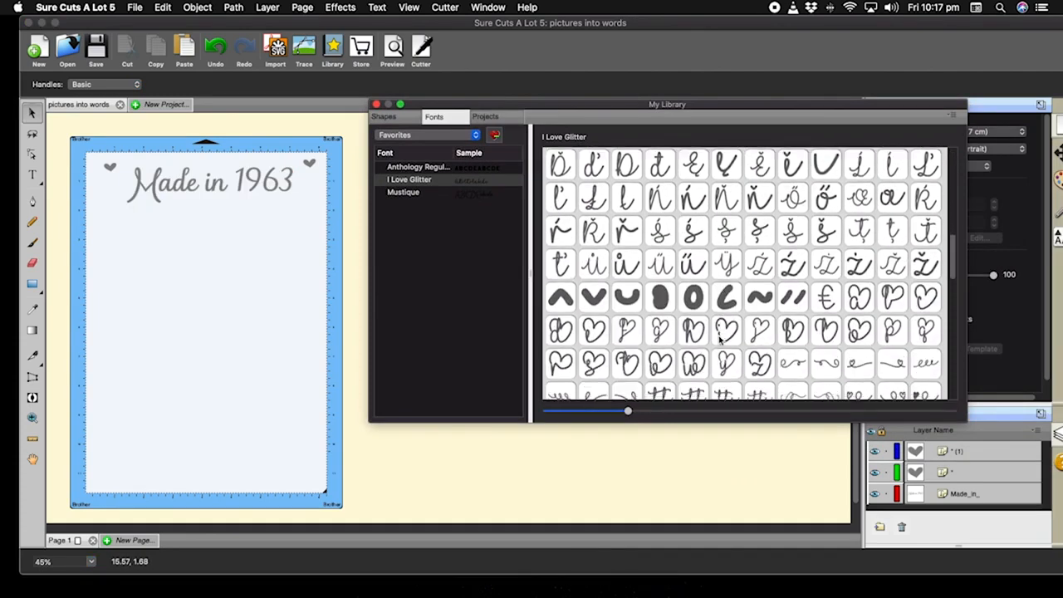
scroll(719, 342, "down", 1)
mouse_move(667, 343)
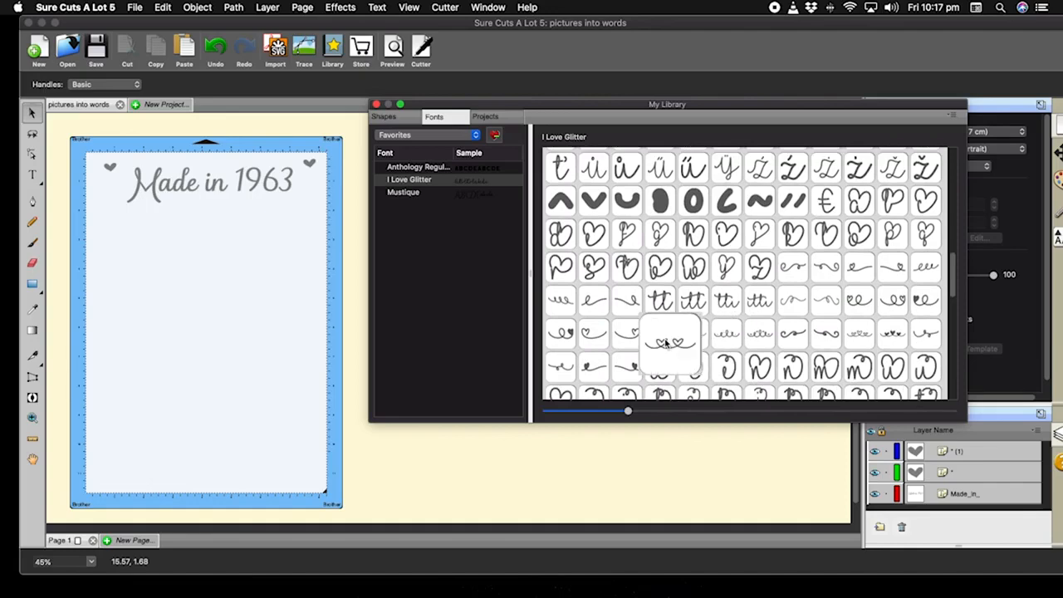
double_click(667, 343)
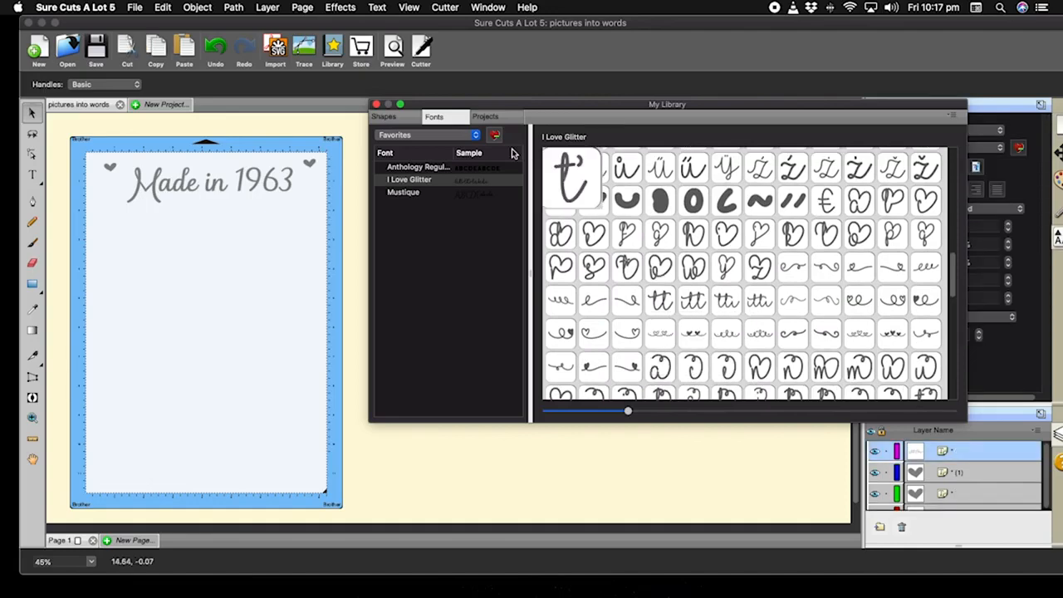
left_click_drag(502, 104, 788, 143)
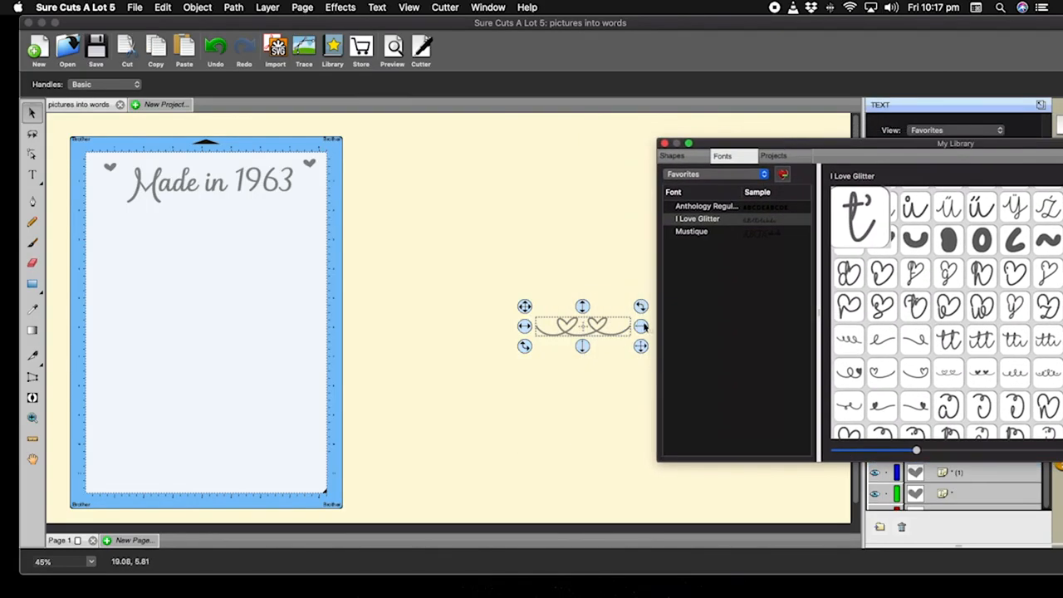
left_click(575, 339)
left_click_drag(570, 337, 166, 283)
Duplicate the two-heart swash and place the copy beside the original, across the page's right edge.
right_click(207, 284)
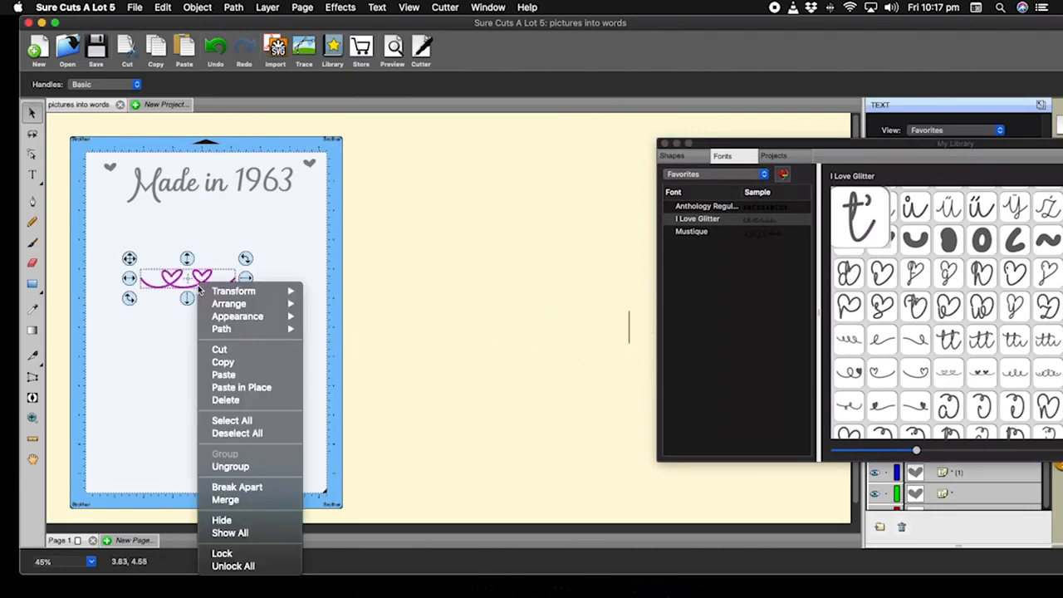
left_click(239, 363)
right_click(298, 276)
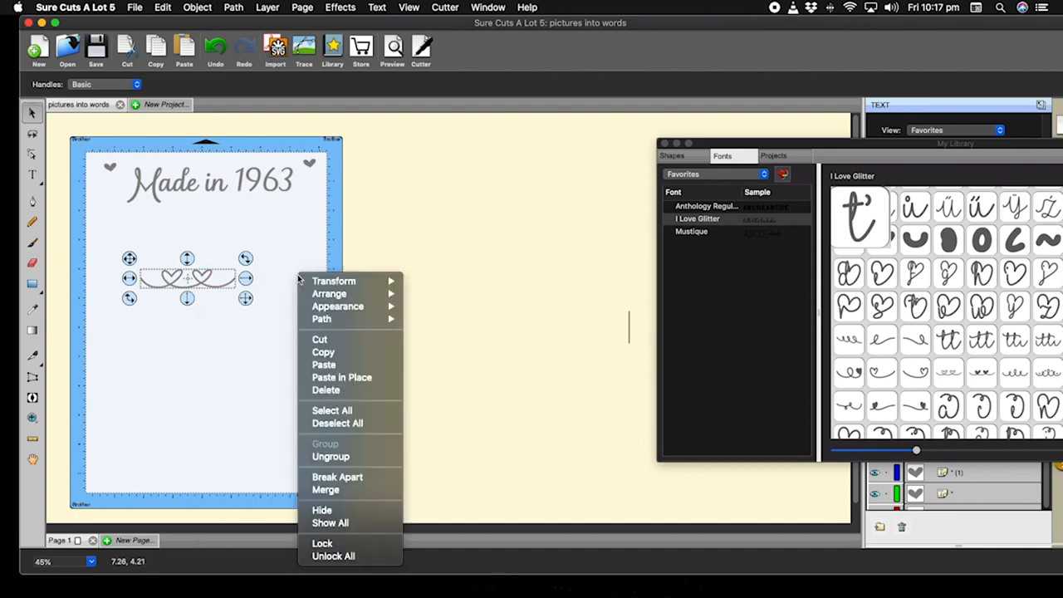
left_click(347, 365)
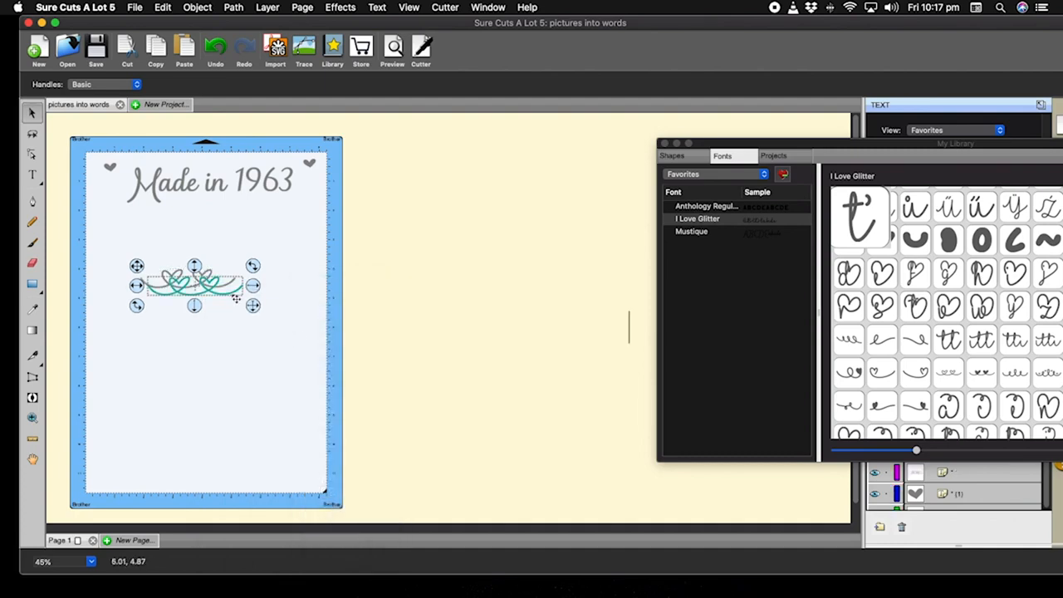
left_click_drag(235, 299, 387, 297)
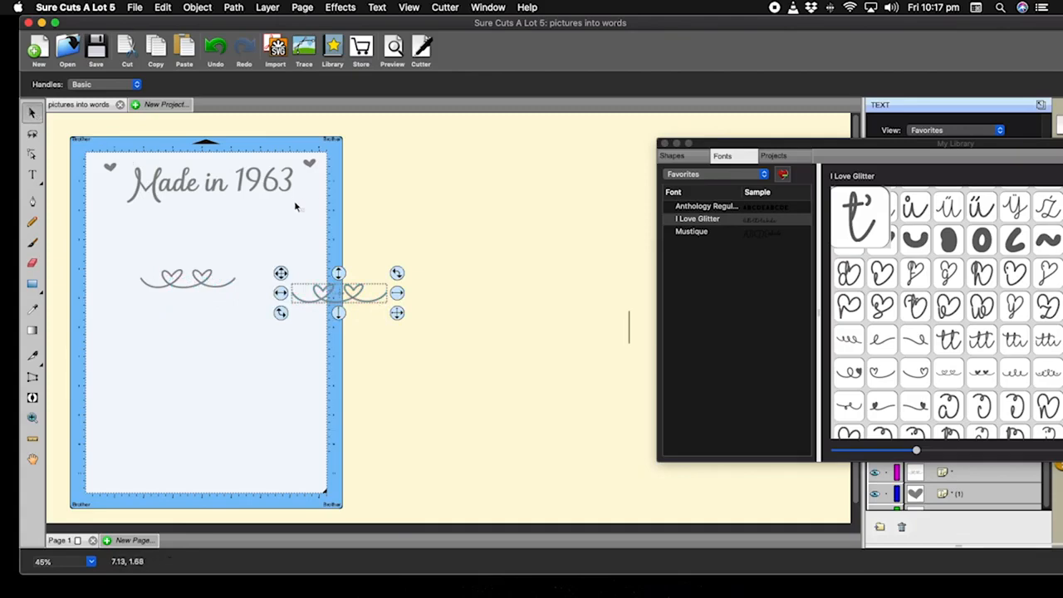
Move the heart after "1963" off the page into the empty workspace to its right.
left_click(316, 206)
left_click_drag(326, 136, 231, 206)
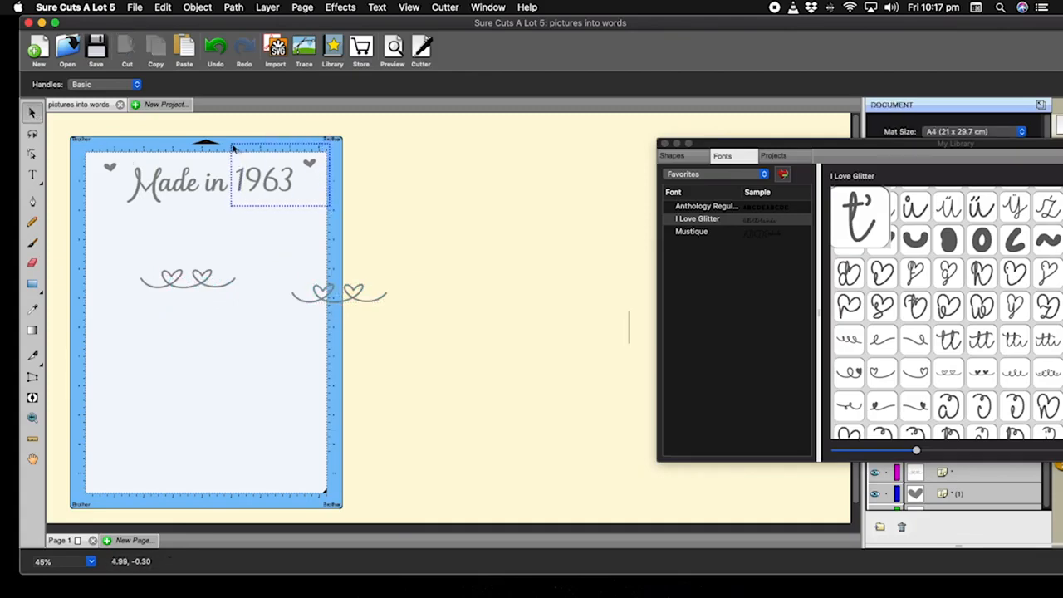
left_click_drag(309, 164, 486, 166)
left_click(305, 164)
left_click_drag(304, 165, 206, 158)
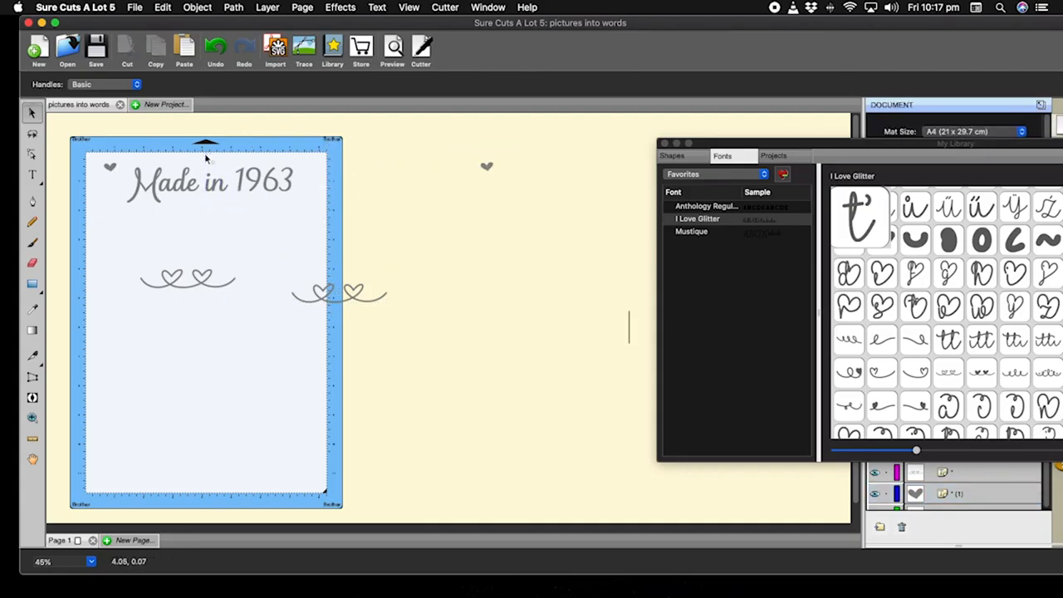
Ungroup the "Made in 1963" text and move "in 1963" off the page below the loose heart.
left_click(223, 186)
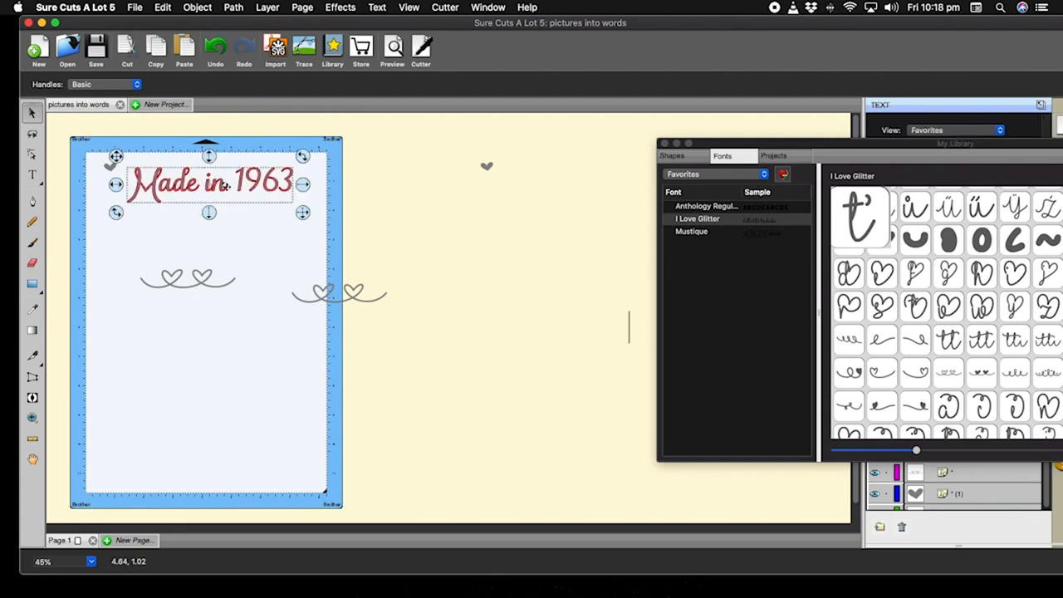
right_click(222, 186)
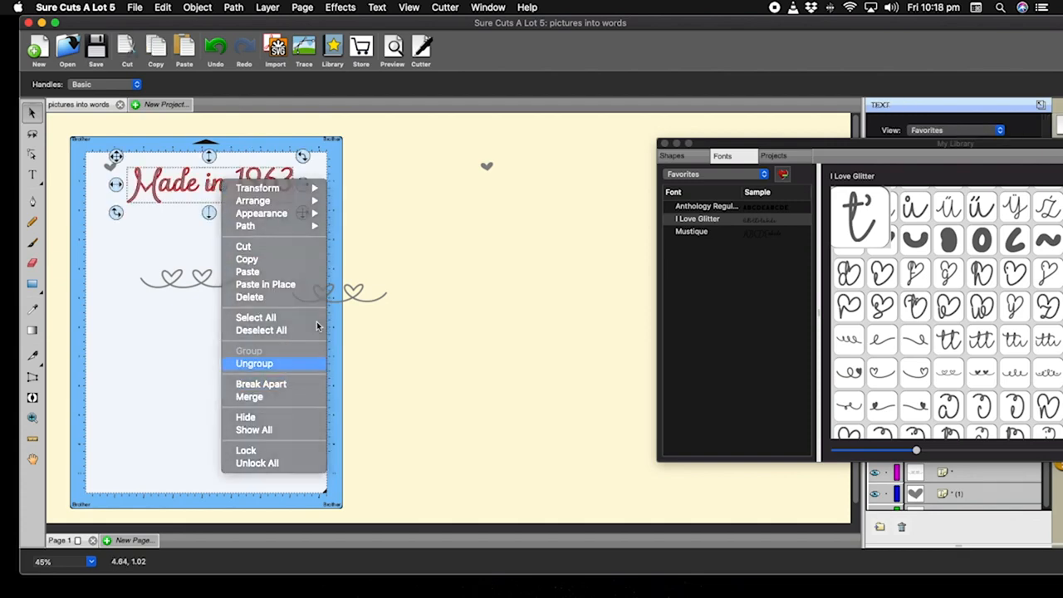
left_click(272, 363)
left_click_drag(304, 204, 201, 157)
left_click_drag(260, 191, 459, 221)
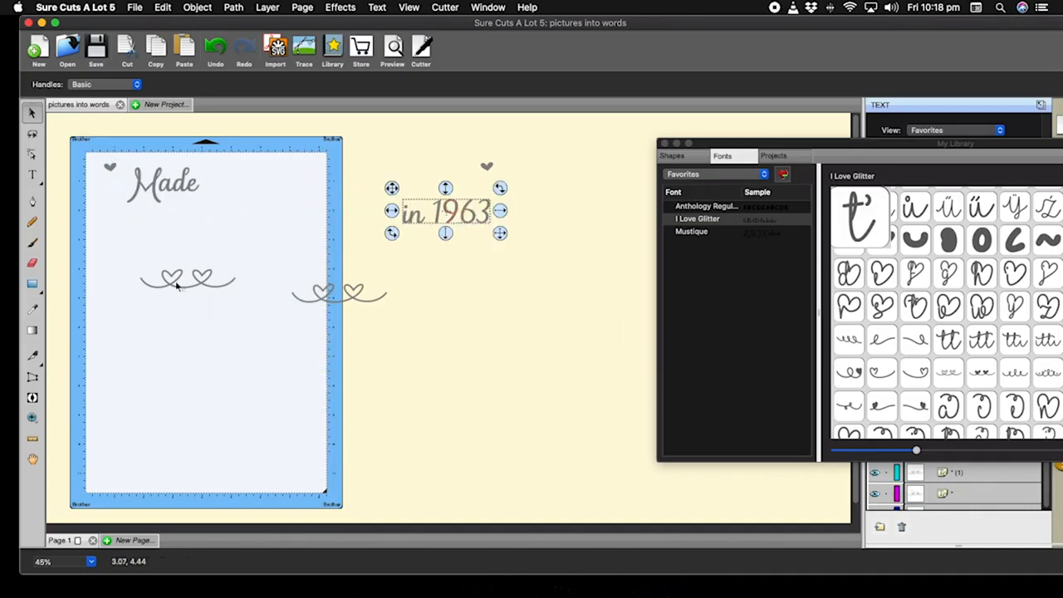
Attach the two-heart swash to the end of "Made" and move "in" to the swash's other end.
left_click_drag(197, 287, 263, 194)
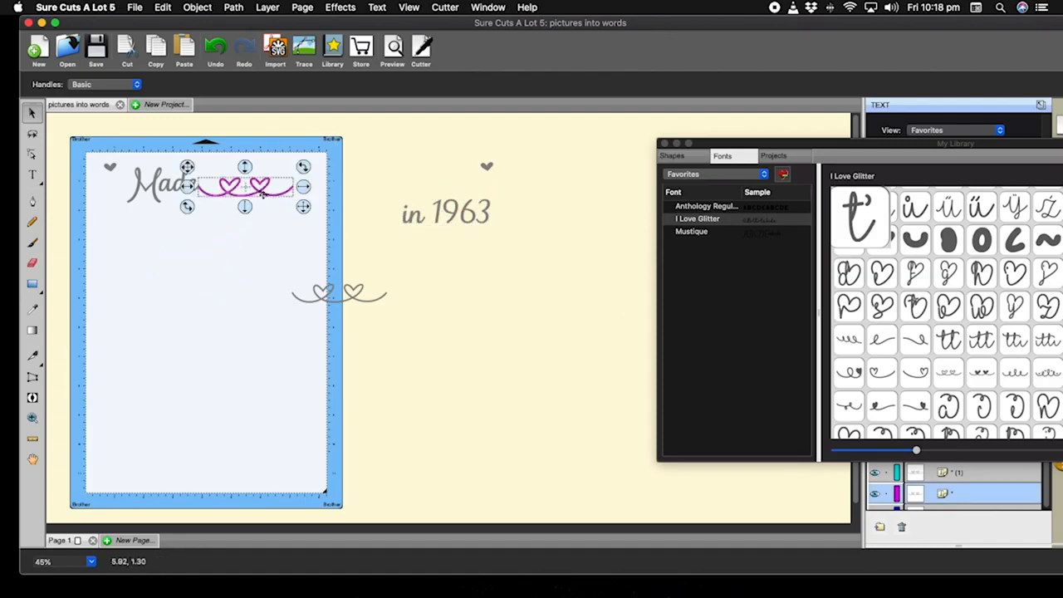
left_click(437, 246)
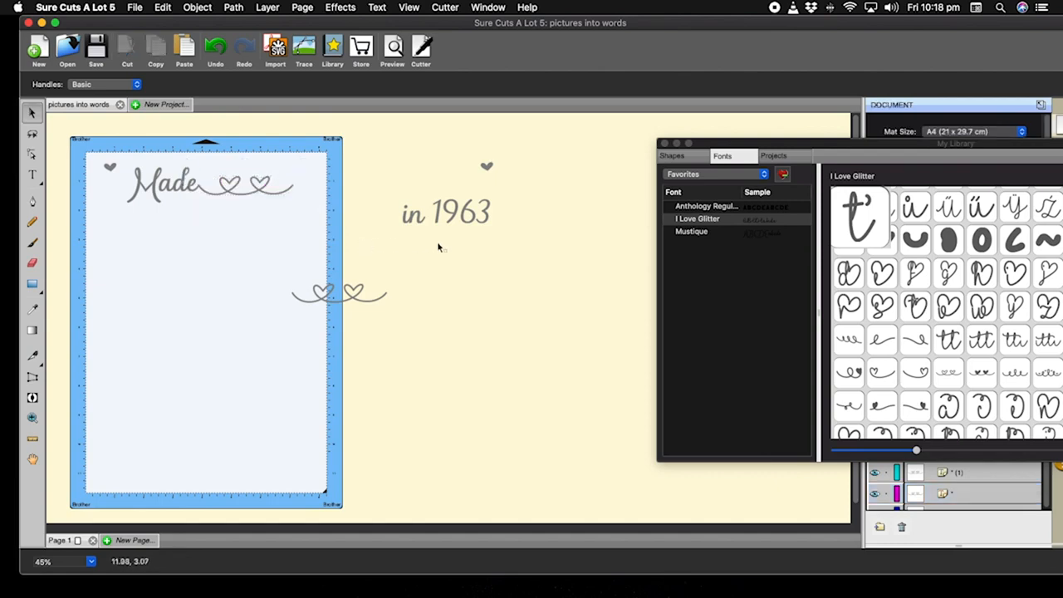
mouse_move(430, 233)
left_mouse_down()
mouse_move(405, 195)
mouse_move(310, 191)
left_mouse_up()
left_click(360, 238)
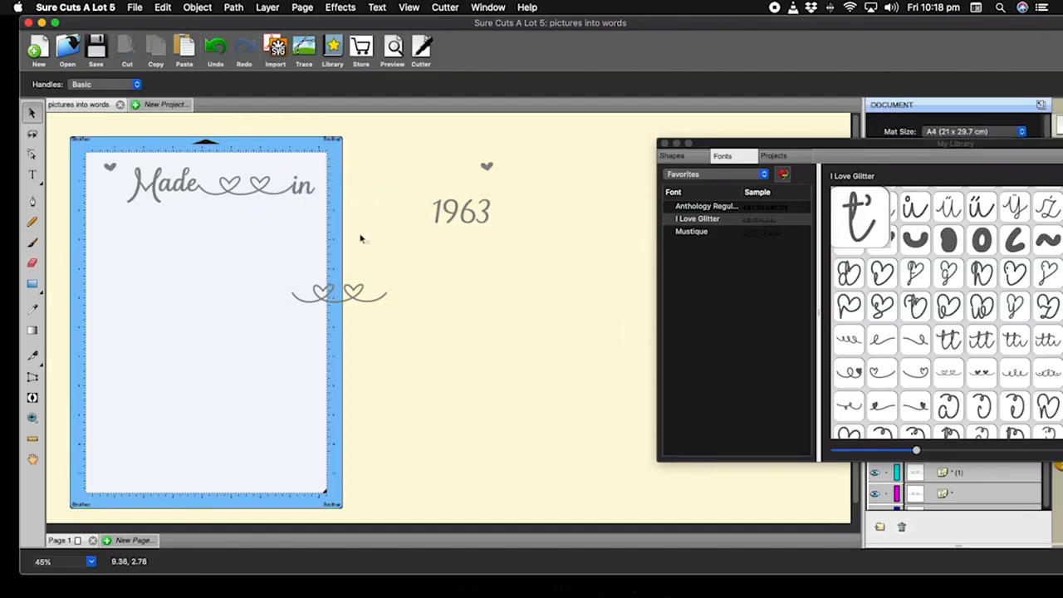
Attach the spare two-heart swash to the end of "in" and move "1963" to the swash's other end.
left_click(320, 289)
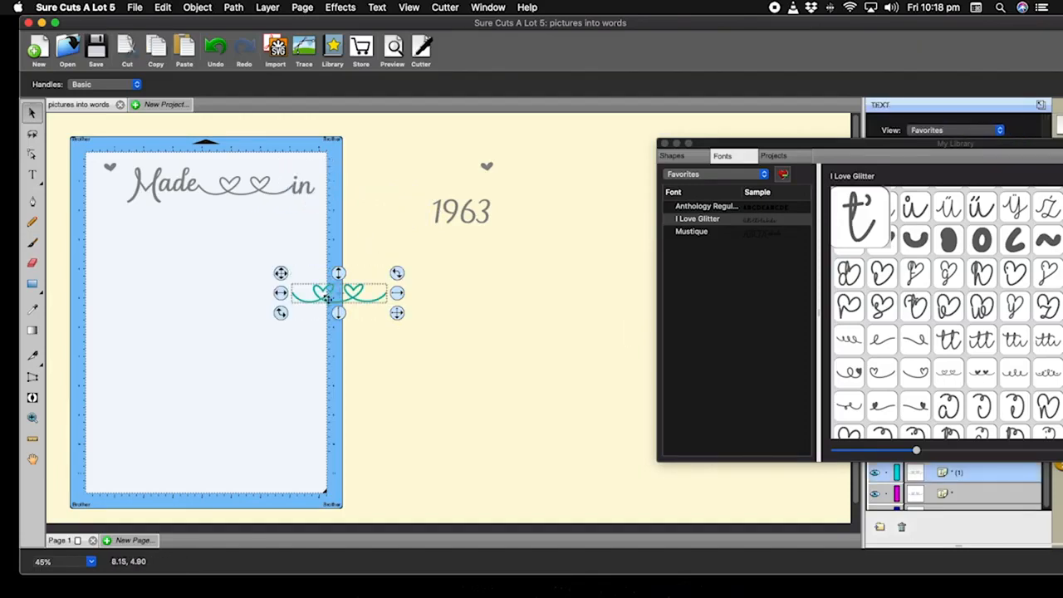
left_click_drag(327, 297, 349, 196)
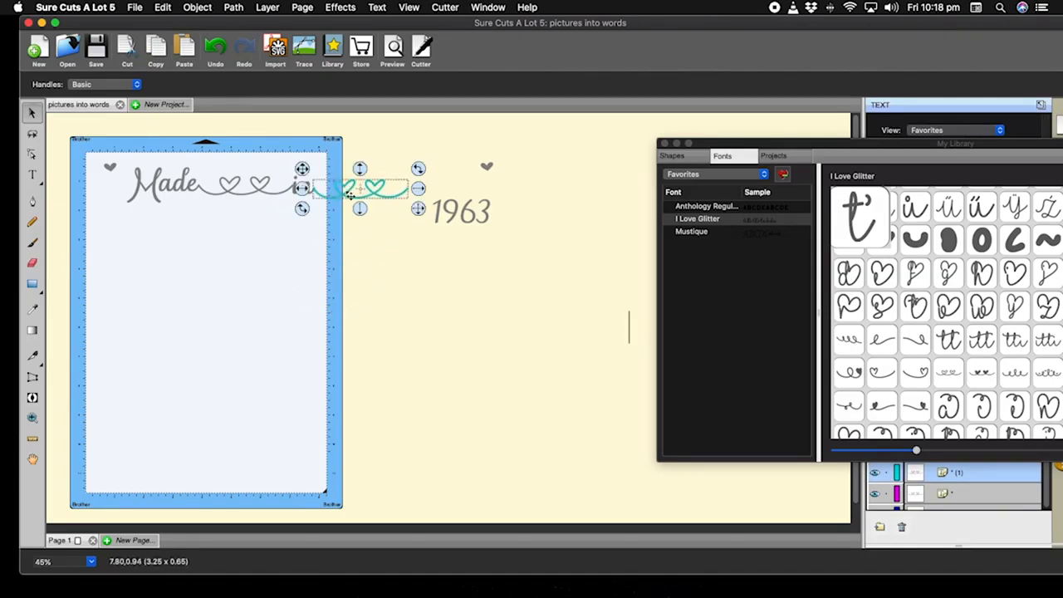
left_click(507, 265)
left_click_drag(454, 219, 424, 197)
left_click(503, 251)
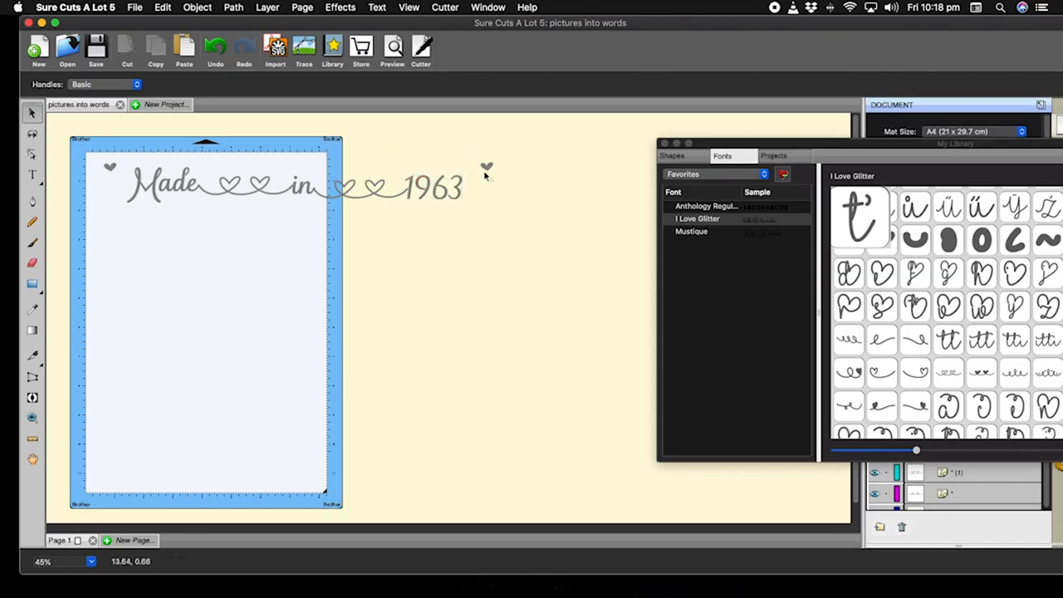
Move the two loose solid hearts closer to the start of "Made" and the end of "1963".
left_click_drag(490, 169, 478, 171)
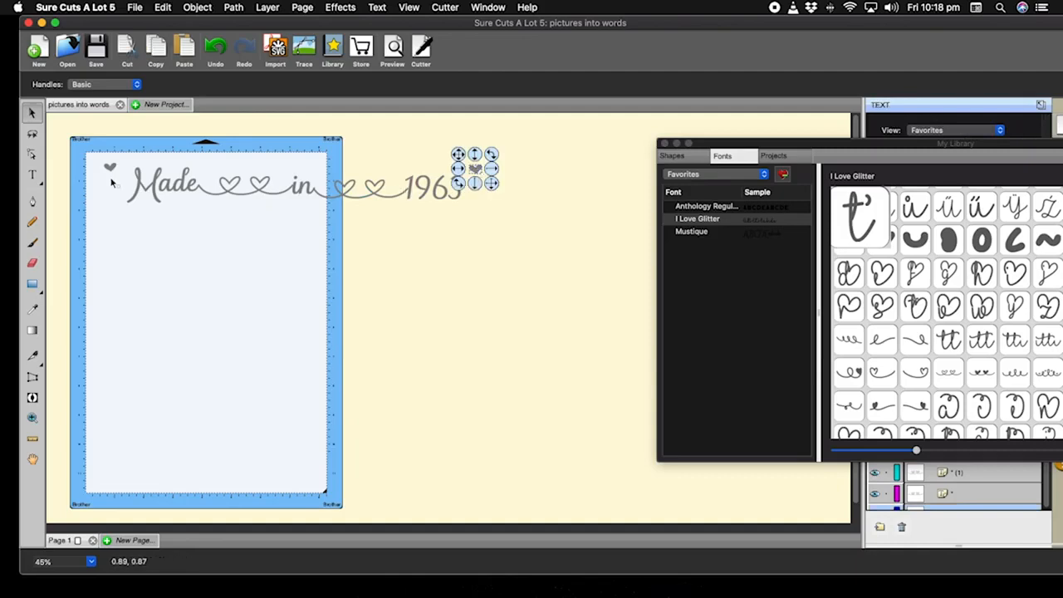
left_click_drag(111, 169, 124, 172)
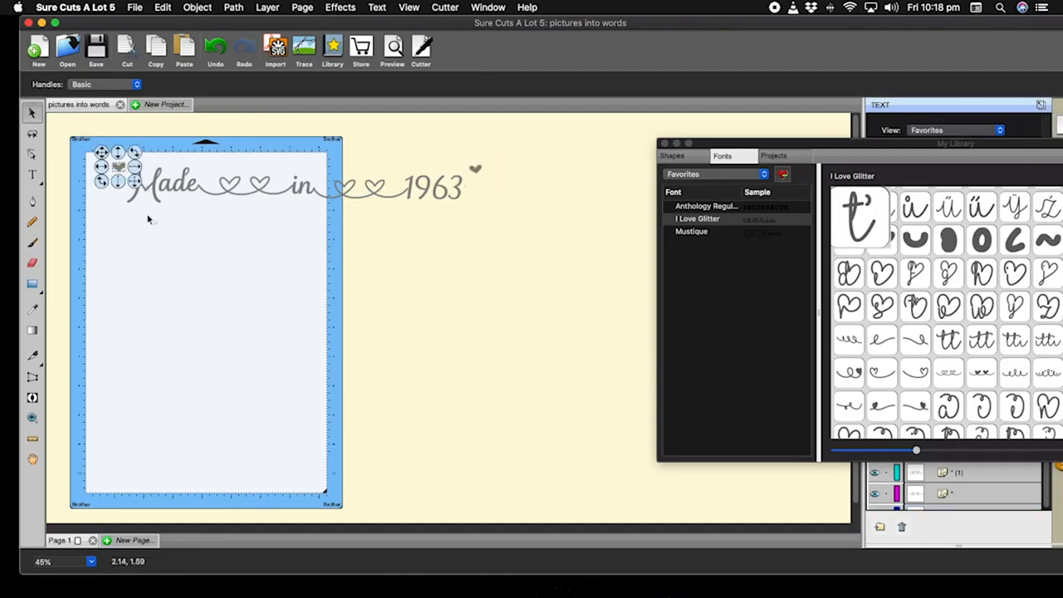
Nudge the first two-heart swash slightly left so its start overlaps the tail of the "e" in "Made".
left_click(32, 418)
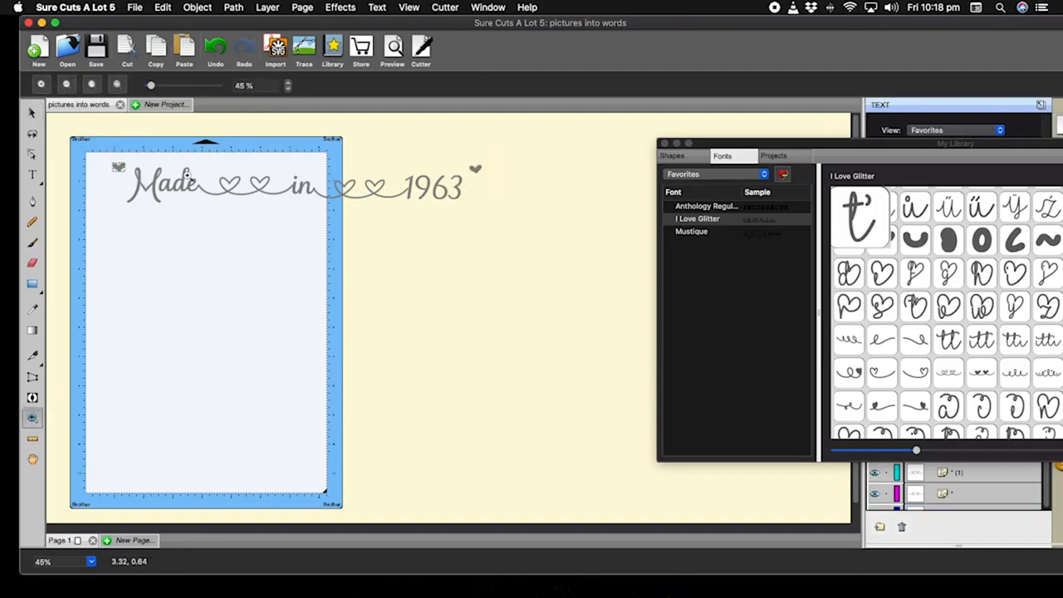
left_click_drag(219, 186, 227, 201)
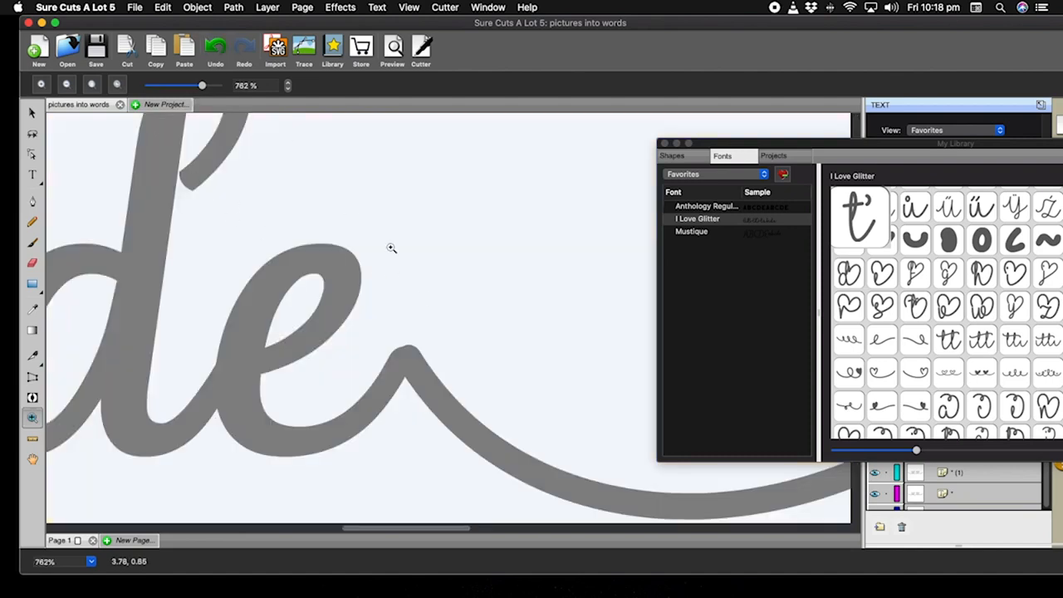
left_click(31, 113)
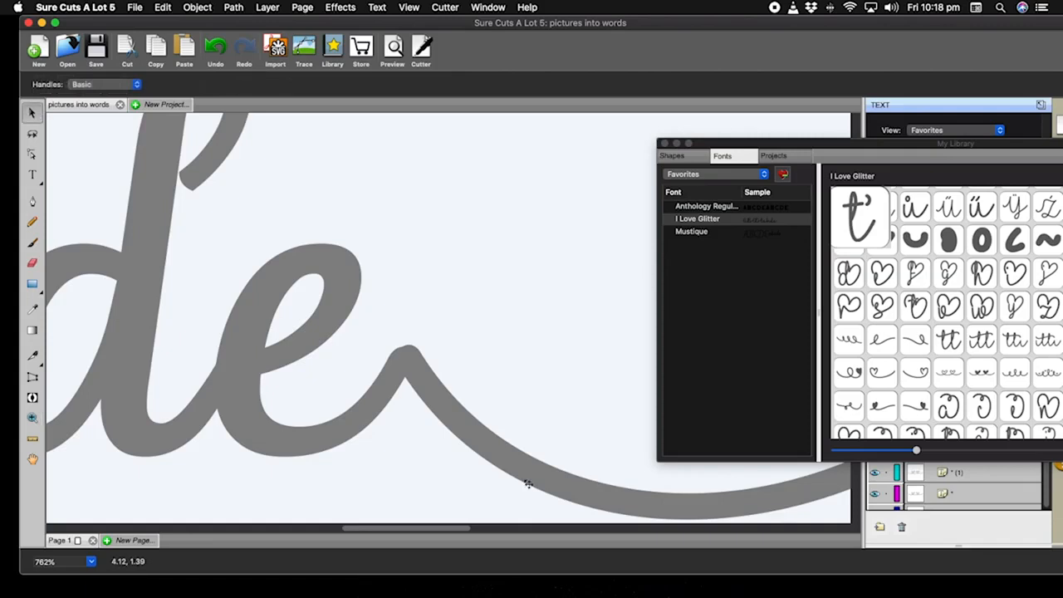
left_click(490, 455)
left_click_drag(490, 456, 485, 456)
Lower the "i" and "n" to join the first swash, and shift the second swash onto the tail of the "n".
left_click_drag(466, 534, 710, 537)
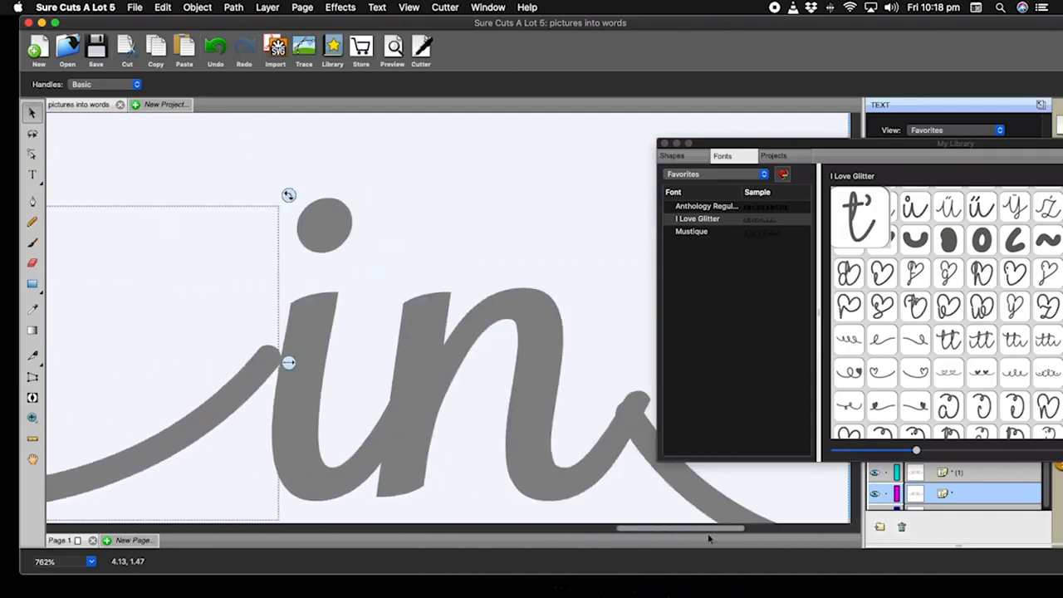
left_click_drag(307, 397, 277, 429)
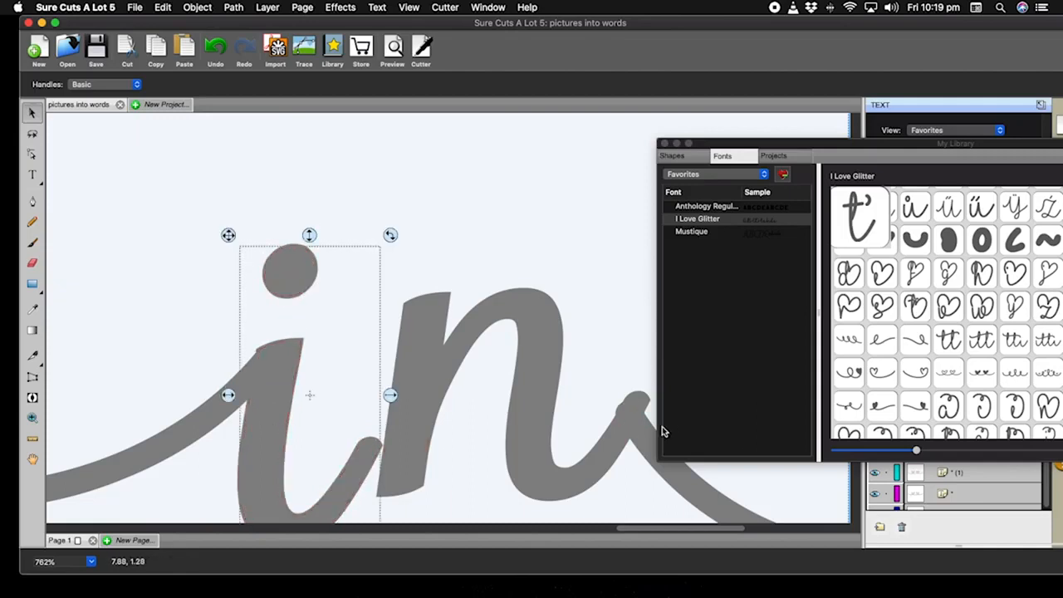
left_click_drag(440, 411, 421, 445)
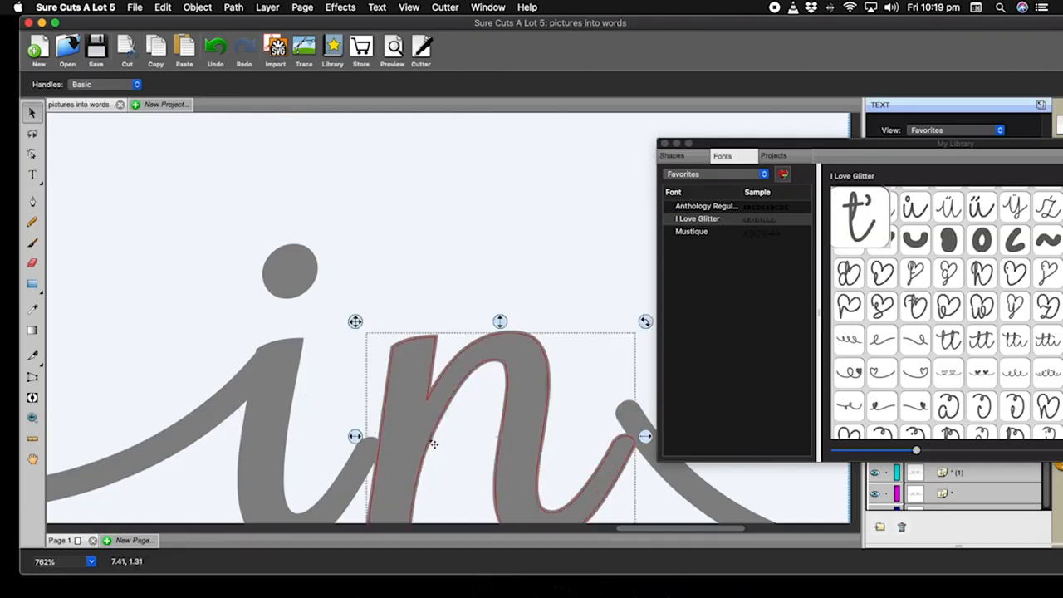
scroll(550, 342, "down", 2)
left_click_drag(398, 372, 396, 373)
left_click_drag(793, 478, 789, 507)
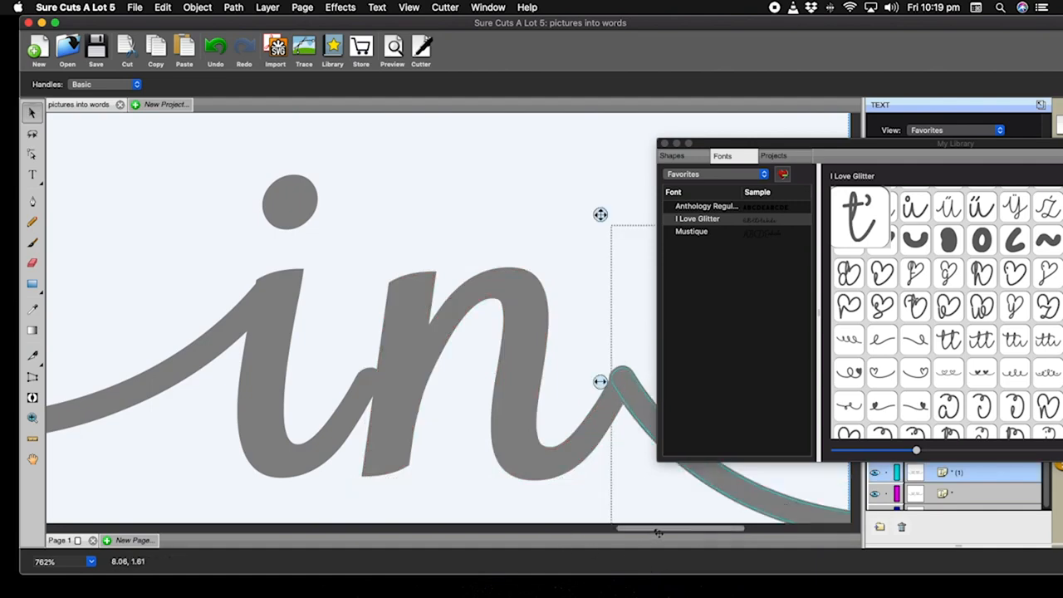
Zoom out to 85% and move the My Library window aside to examine the whole line of lettering.
left_click_drag(658, 533, 799, 531)
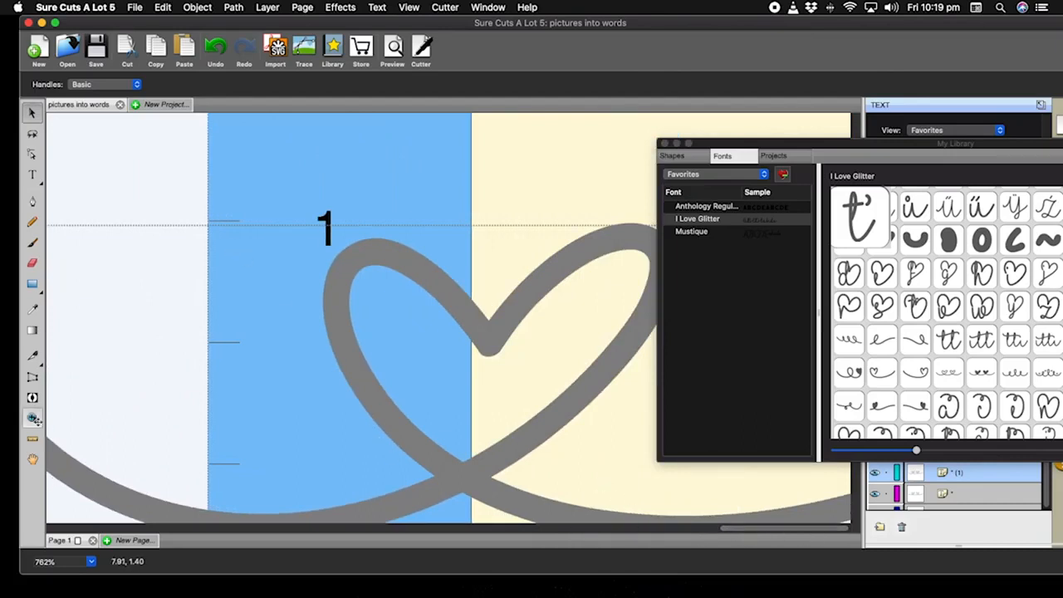
left_click(32, 417)
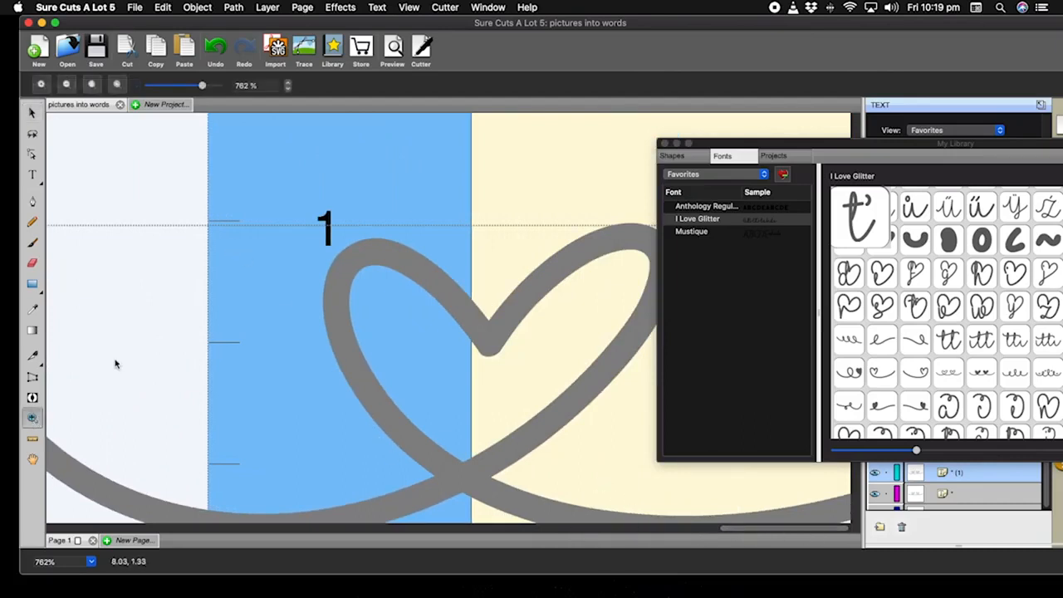
left_click(288, 90)
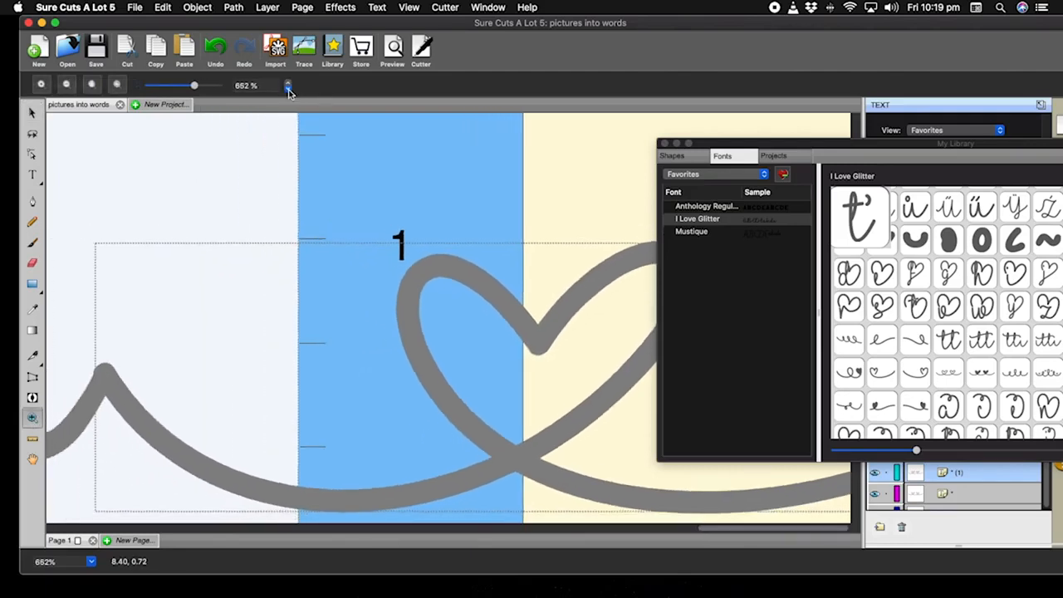
left_click(289, 89)
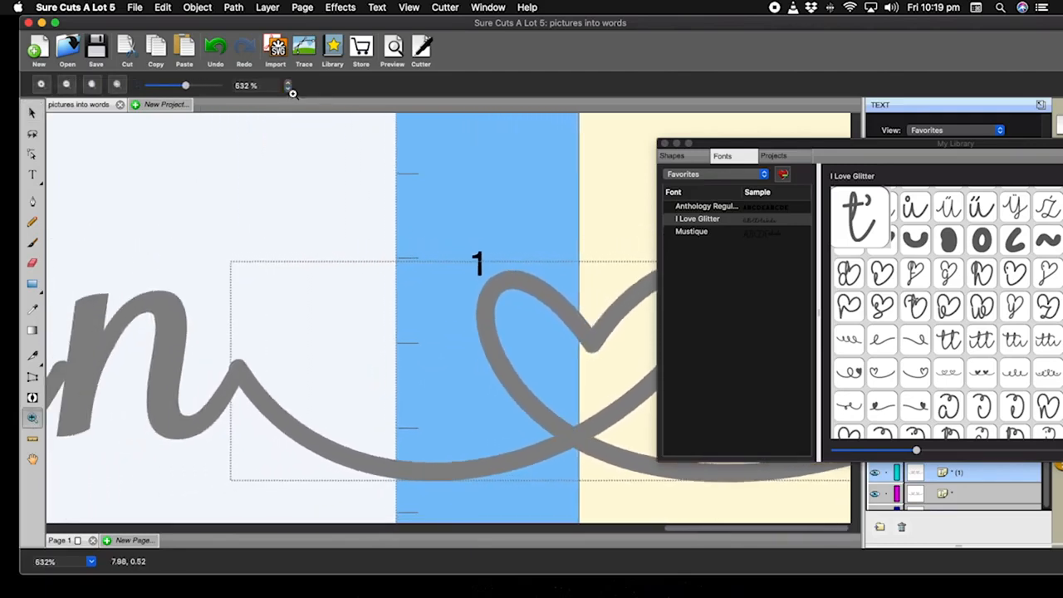
left_click(288, 88)
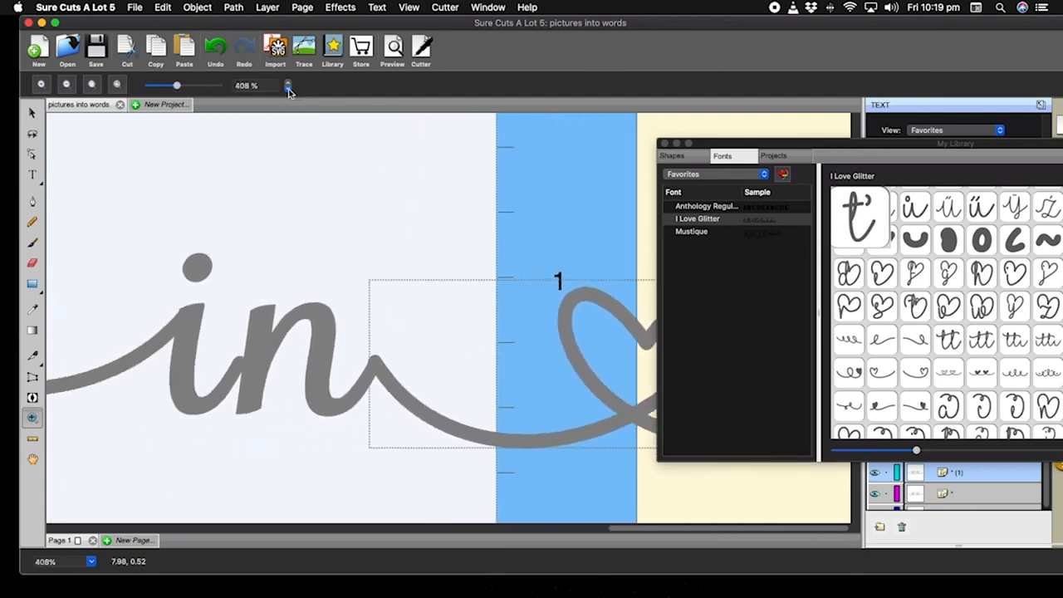
left_click(288, 89)
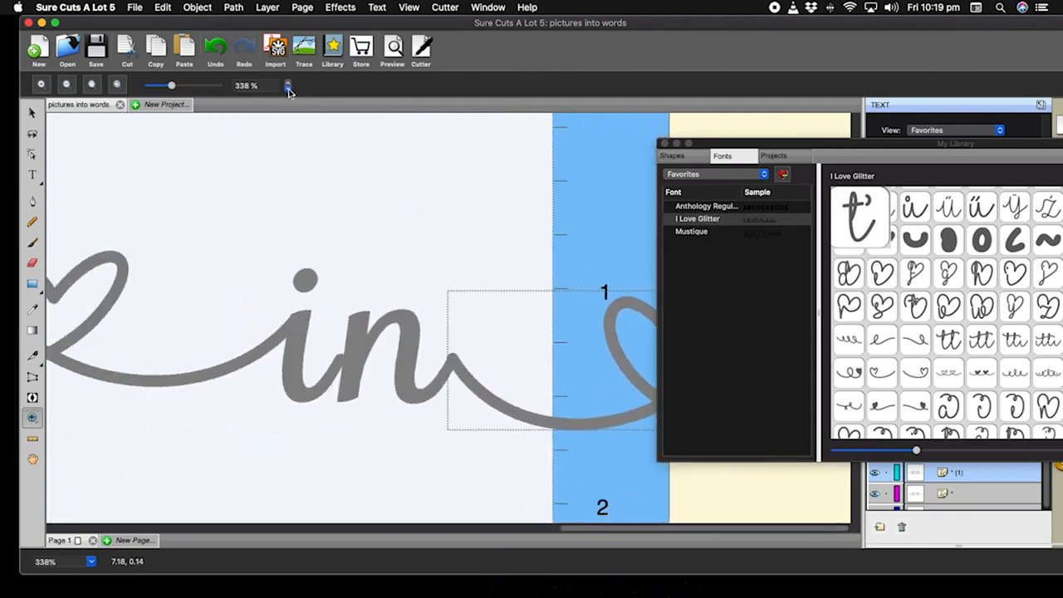
left_click(288, 89)
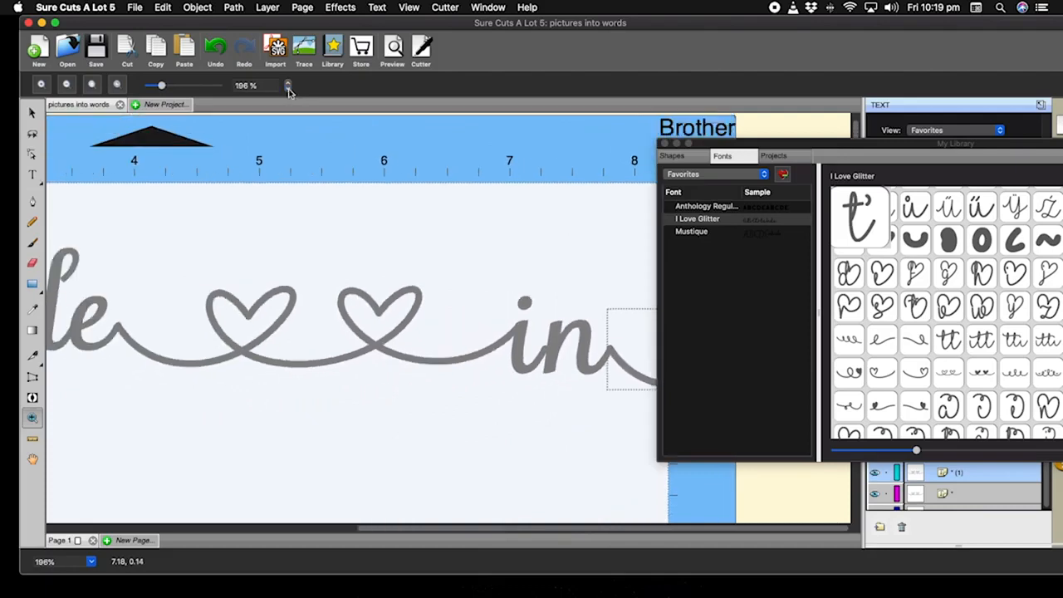
left_click(288, 89)
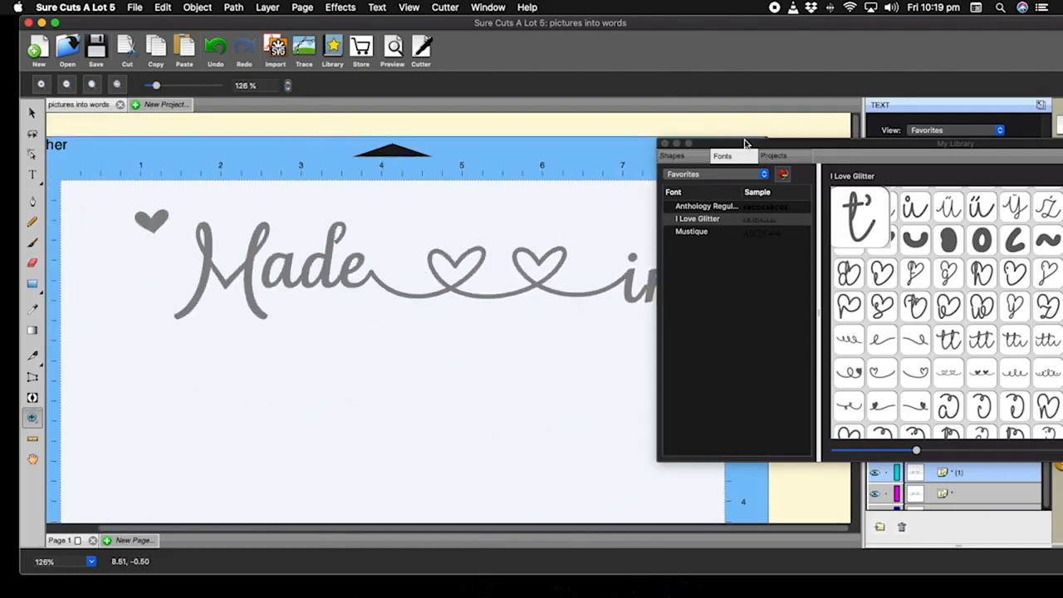
left_click_drag(702, 143, 986, 249)
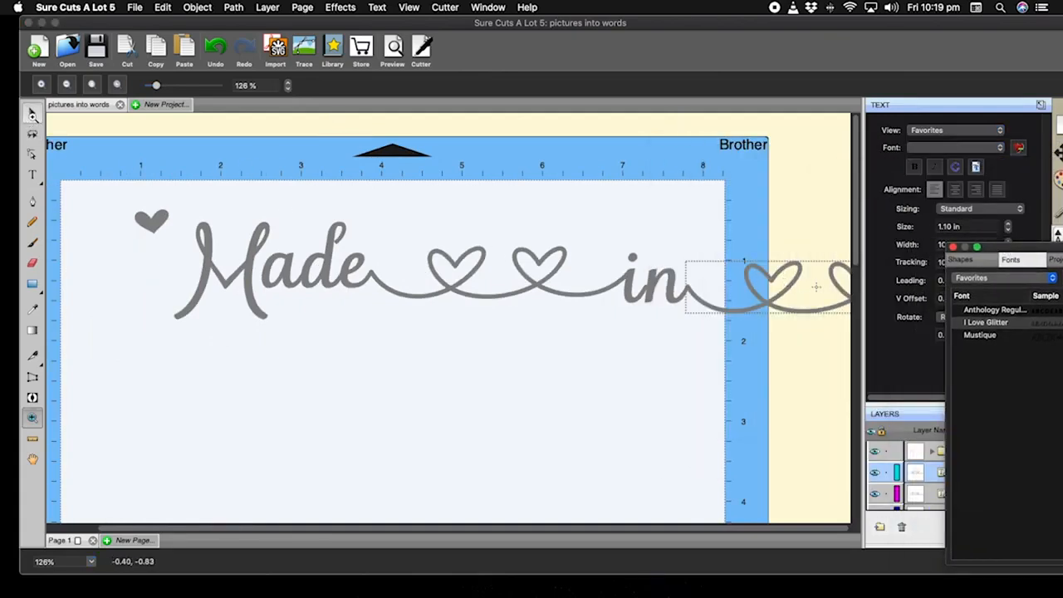
left_click(32, 113)
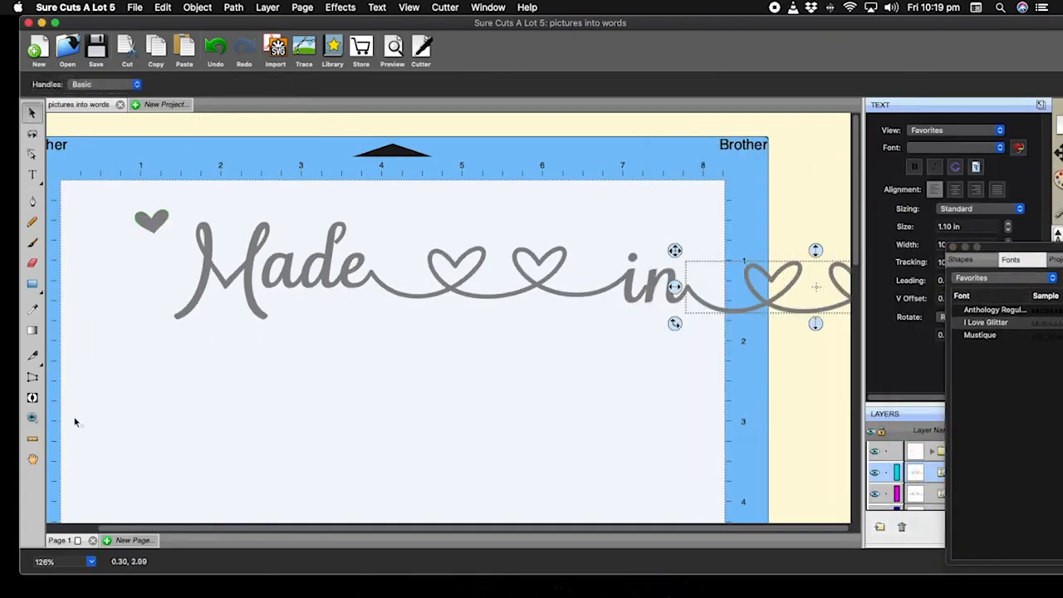
left_click(33, 417)
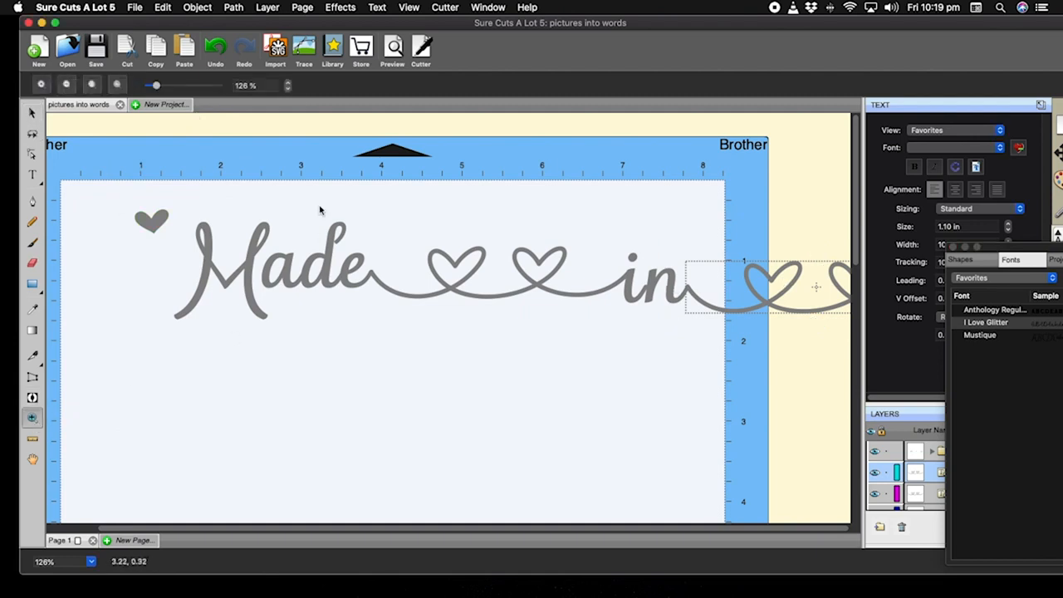
left_click(290, 90)
left_click(289, 90)
left_click(289, 89)
left_click(289, 89)
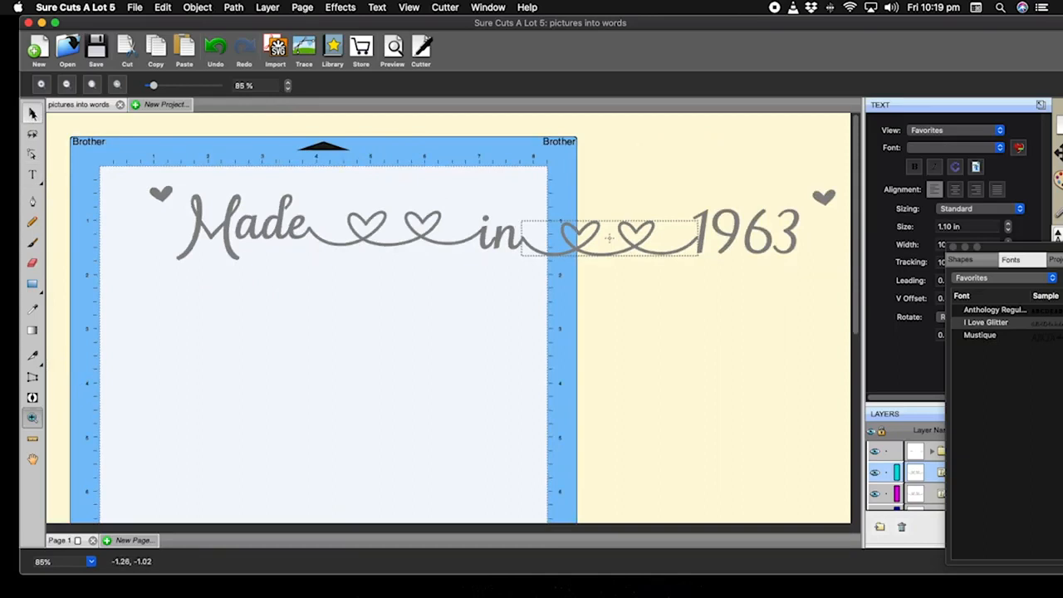
Select all digits of "1963" and shift them slightly left so the "1" overlaps the swash end.
left_click(32, 112)
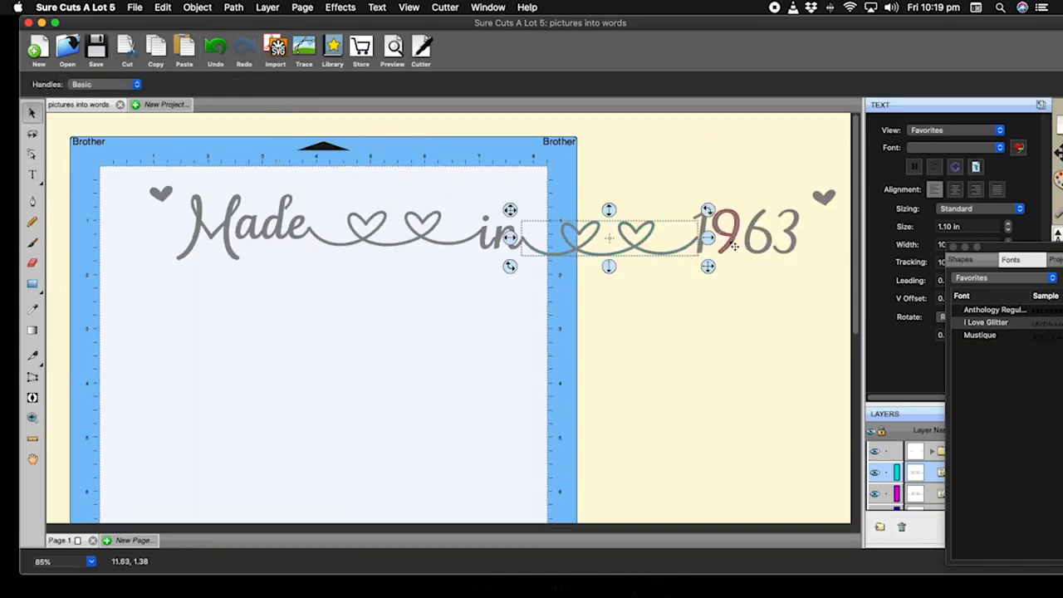
left_click(689, 195)
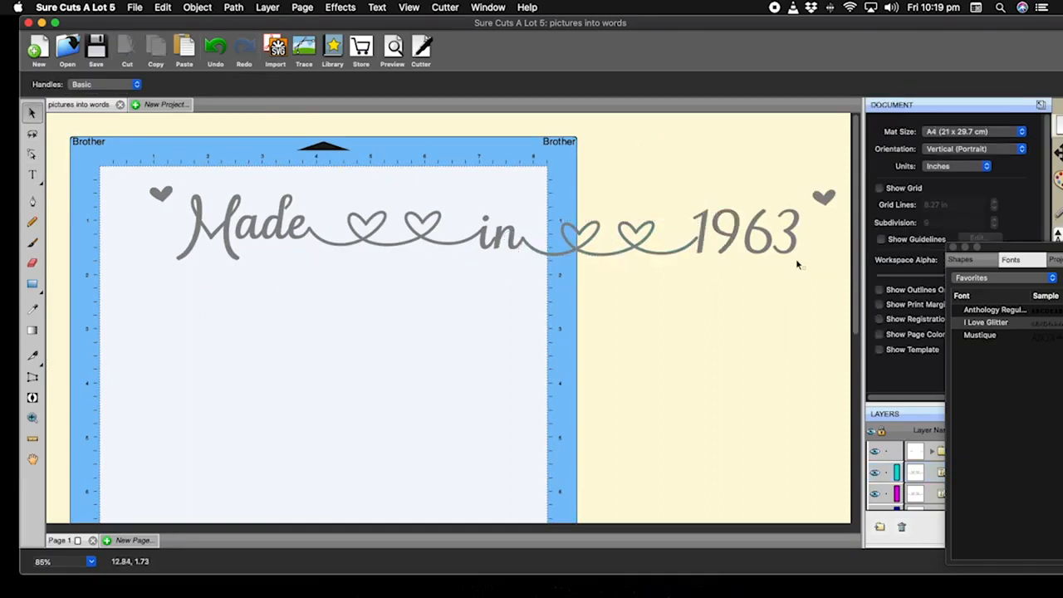
left_click_drag(795, 259, 701, 195)
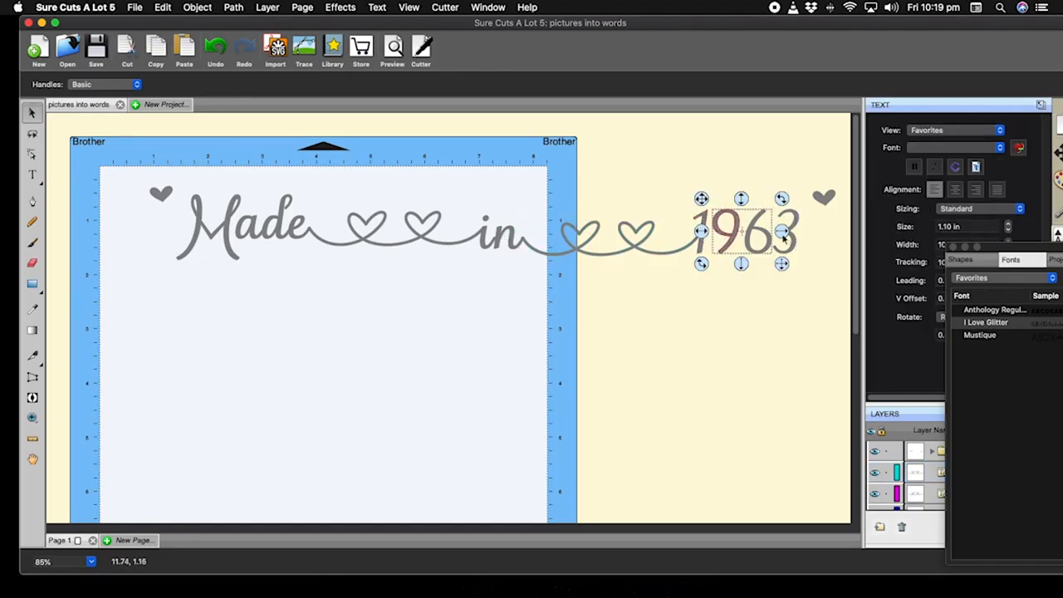
left_click_drag(803, 286, 696, 175)
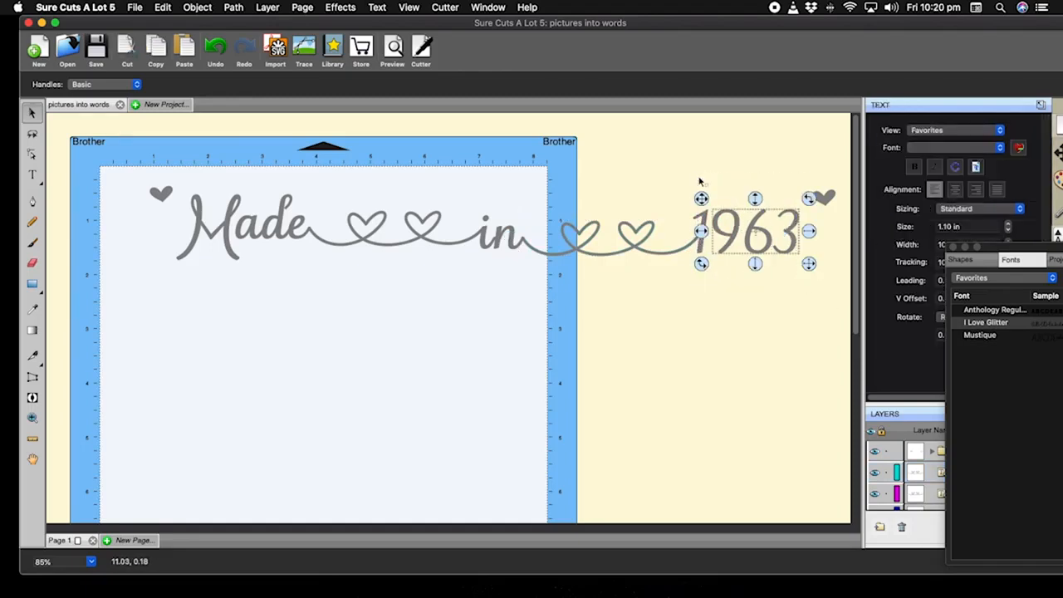
left_click_drag(823, 263, 688, 193)
left_click_drag(712, 236, 710, 237)
left_click(788, 333)
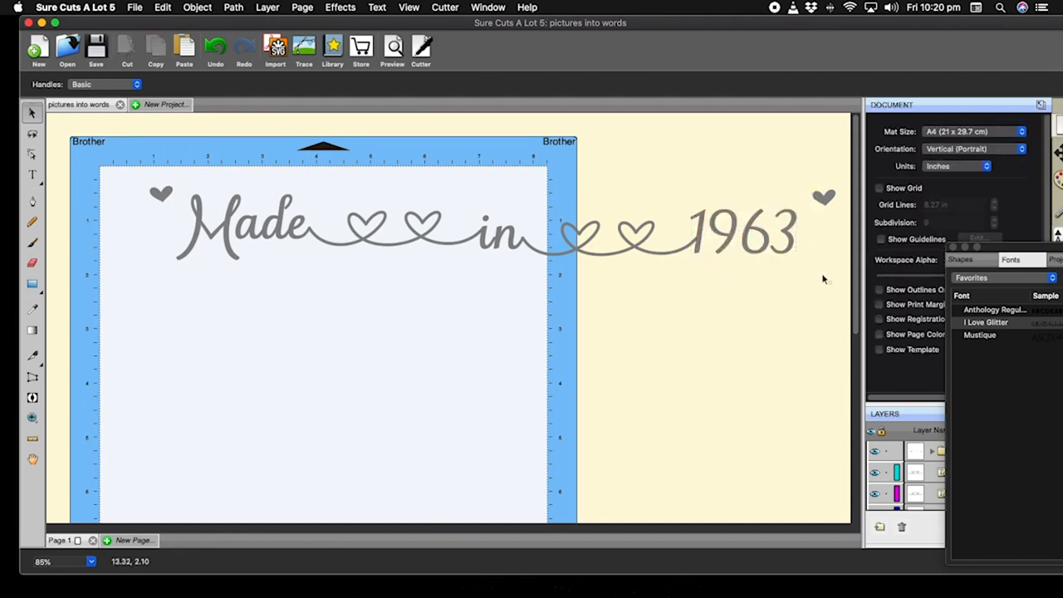
Select the joined lettering without the outer hearts and set its alignment reference to To Selection in the Position & Size settings.
left_click_drag(816, 267, 170, 192)
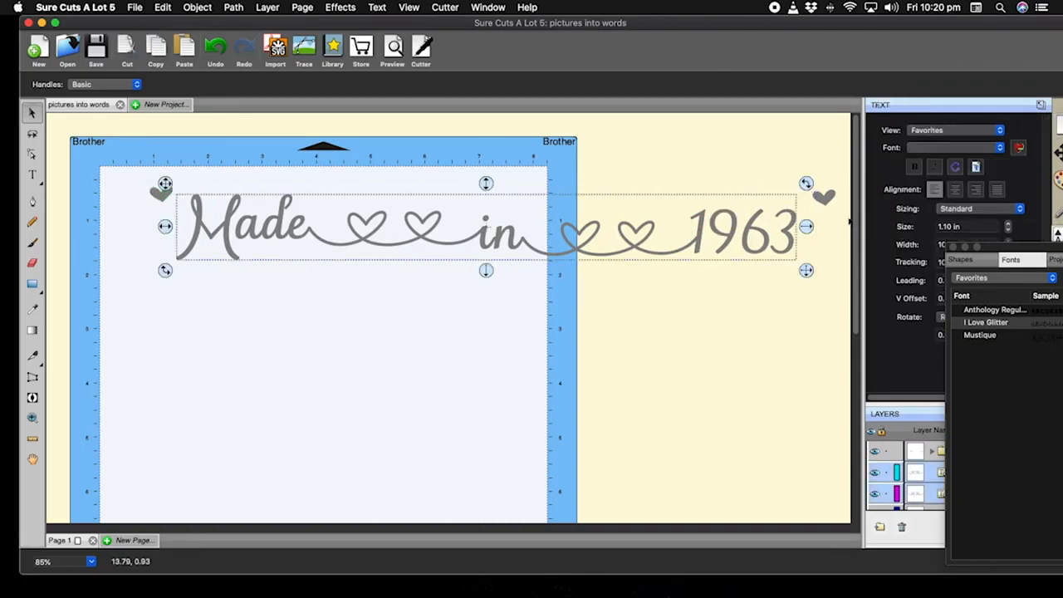
left_click_drag(1022, 252, 1030, 360)
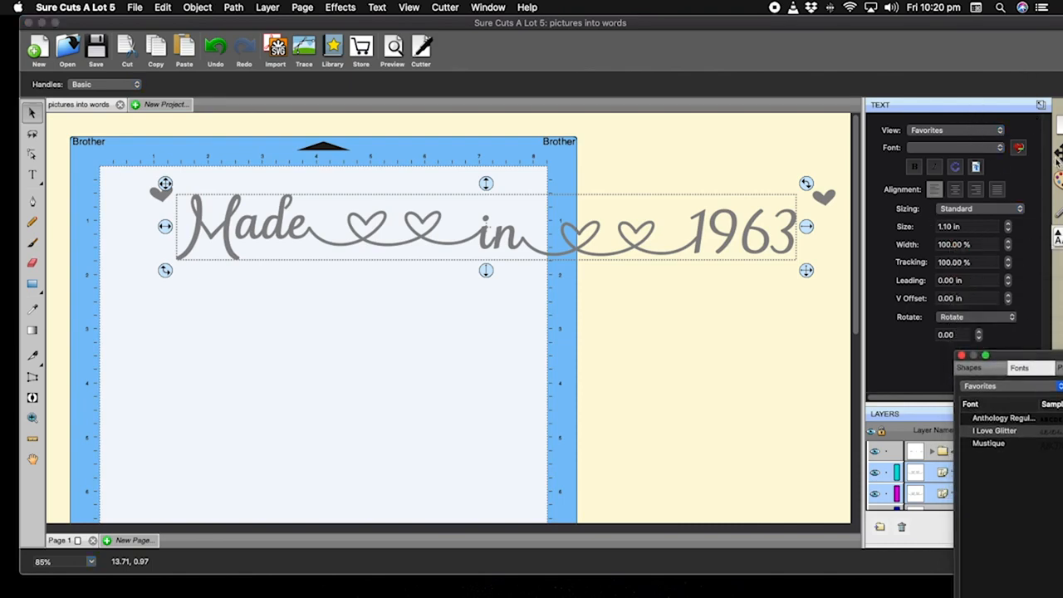
left_click(1059, 152)
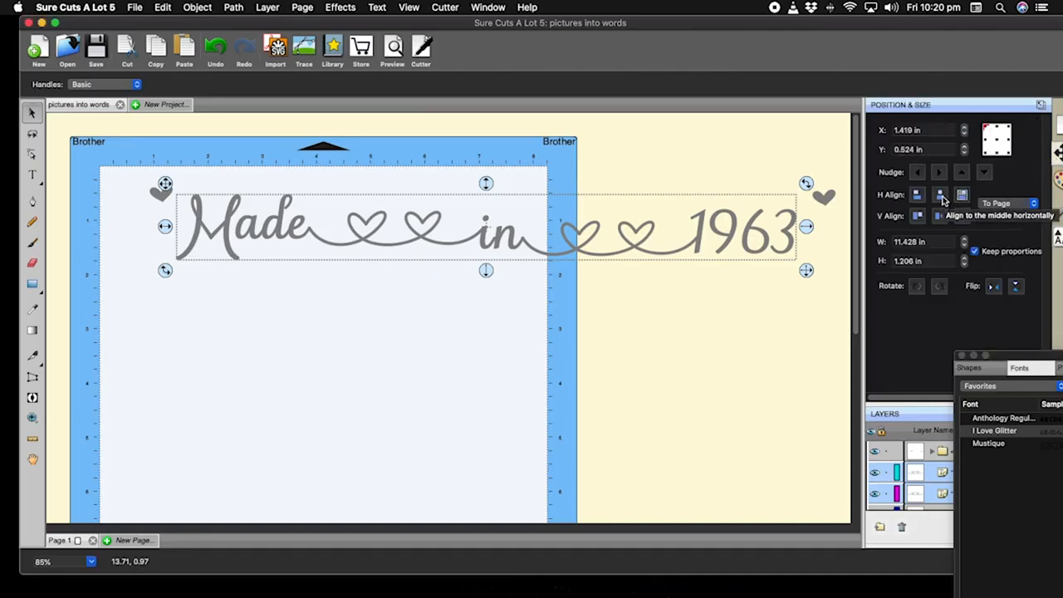
left_click(1018, 204)
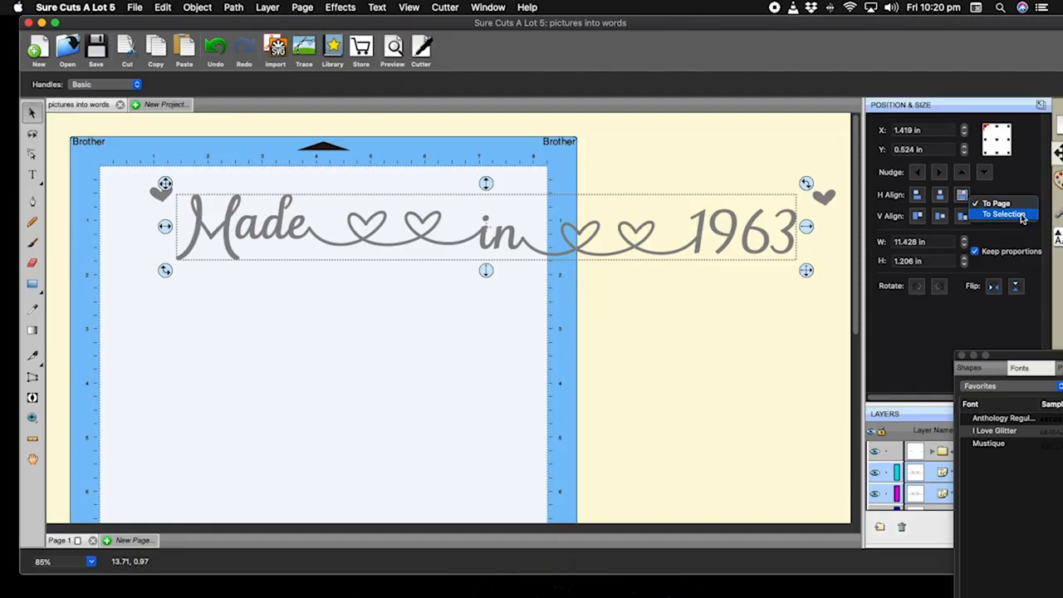
left_click(1023, 216)
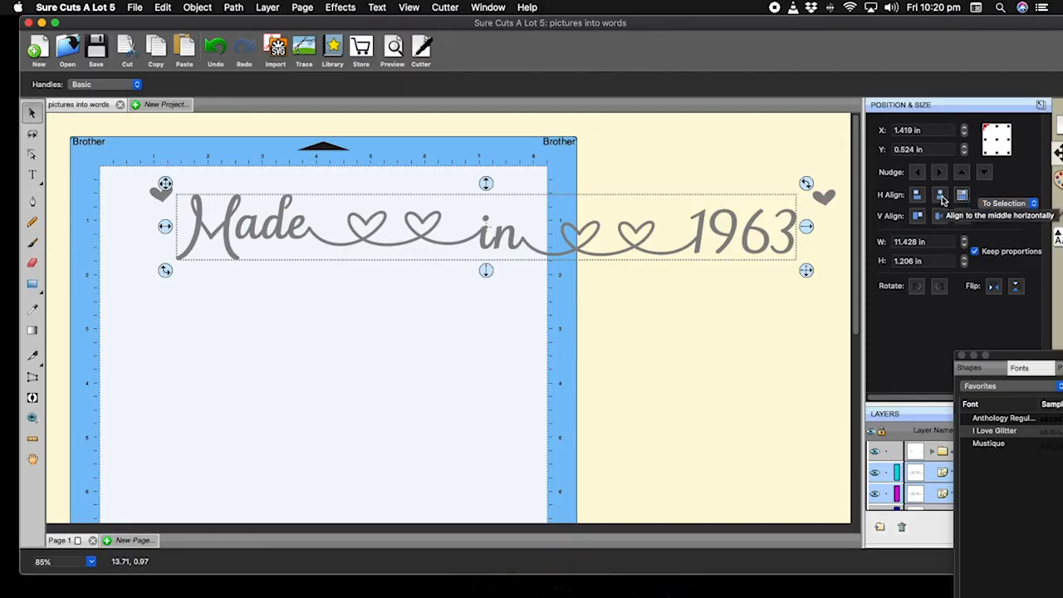
Try aligning the selected lettering pieces to the middle horizontally, then undo the alignment.
left_click(941, 196)
key("super+z")
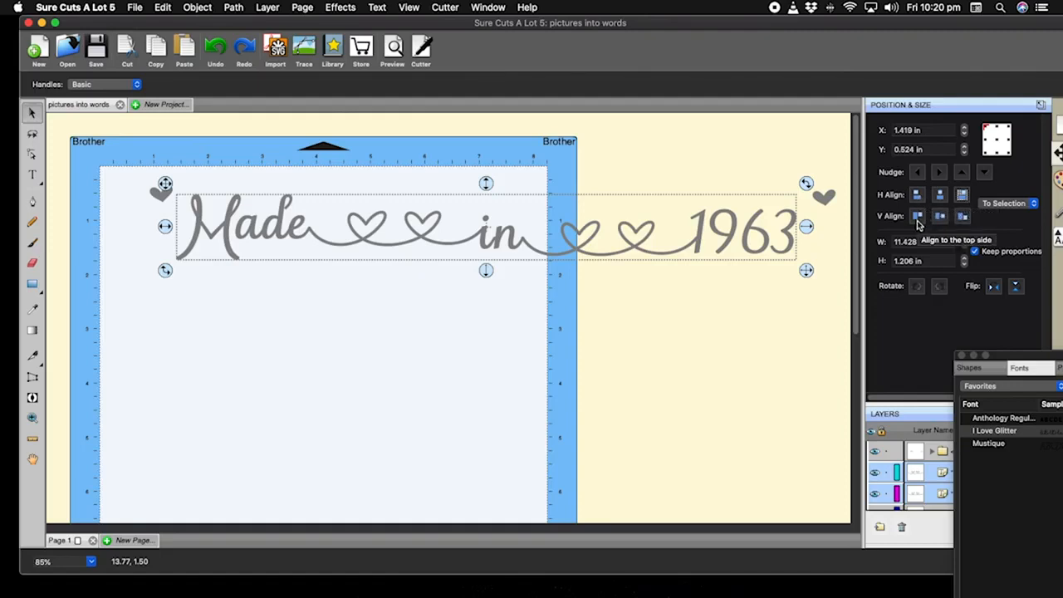
Align the selected lettering pieces to their bottom side.
left_click(962, 217)
left_click(762, 310)
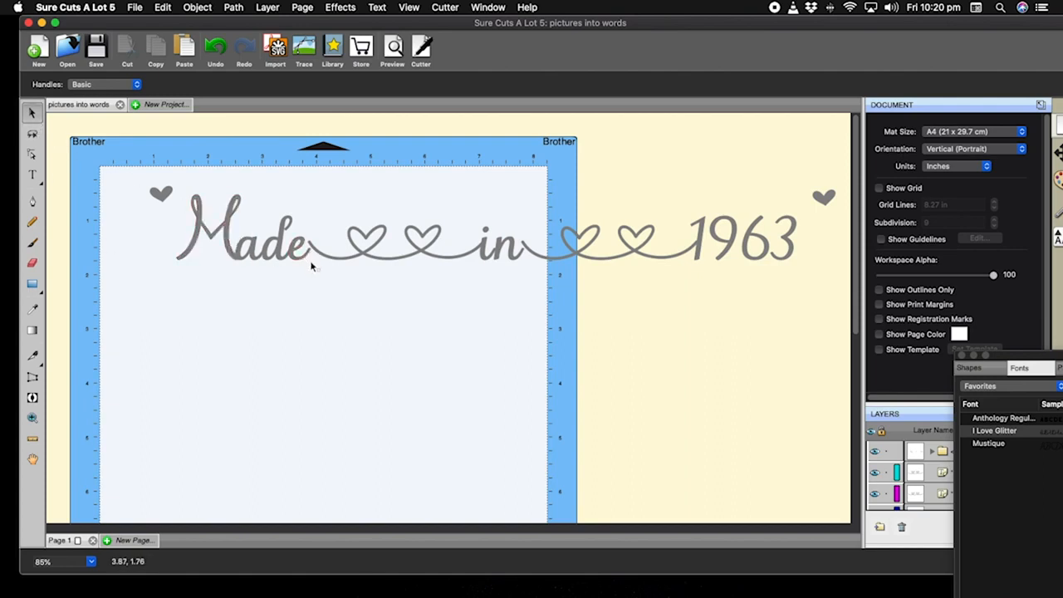
left_click_drag(310, 250, 140, 251)
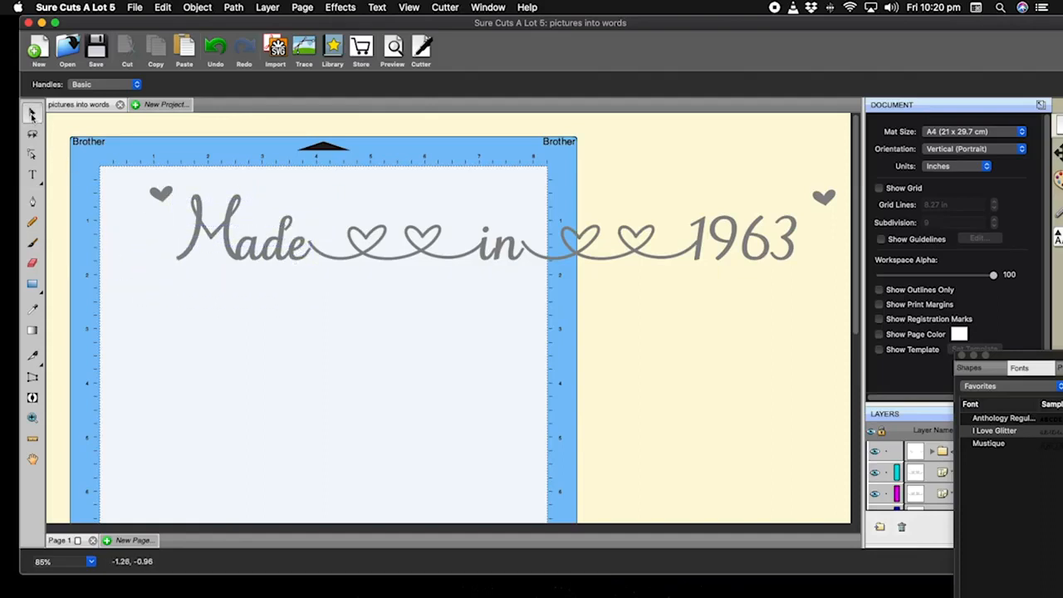
Nudge the first heart swash slightly down and left, and the second slightly left, so they overlap the neighbouring letters.
left_click(334, 261)
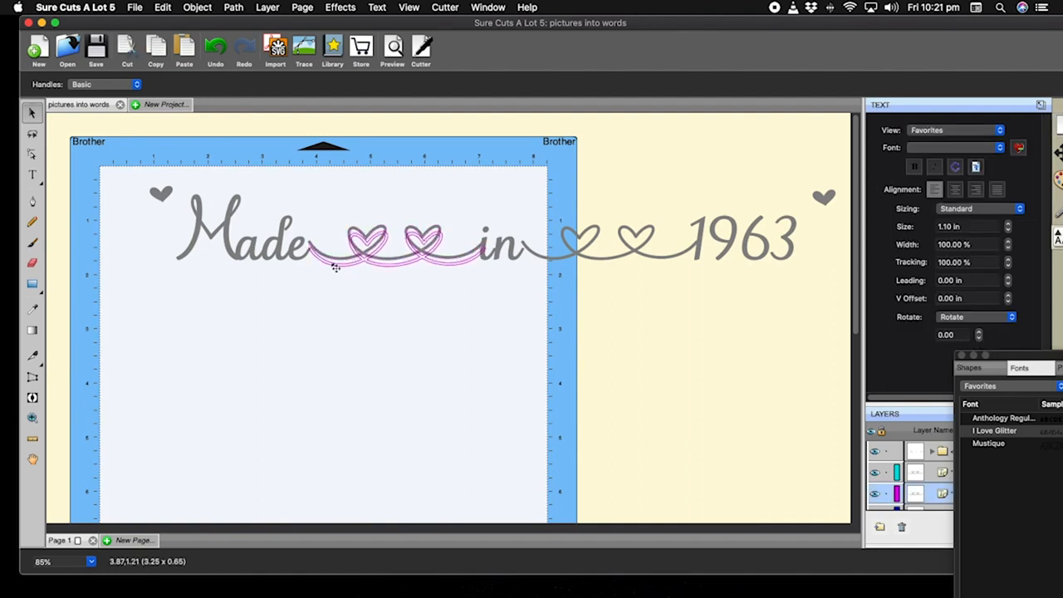
left_click_drag(336, 268, 332, 264)
left_click(511, 291)
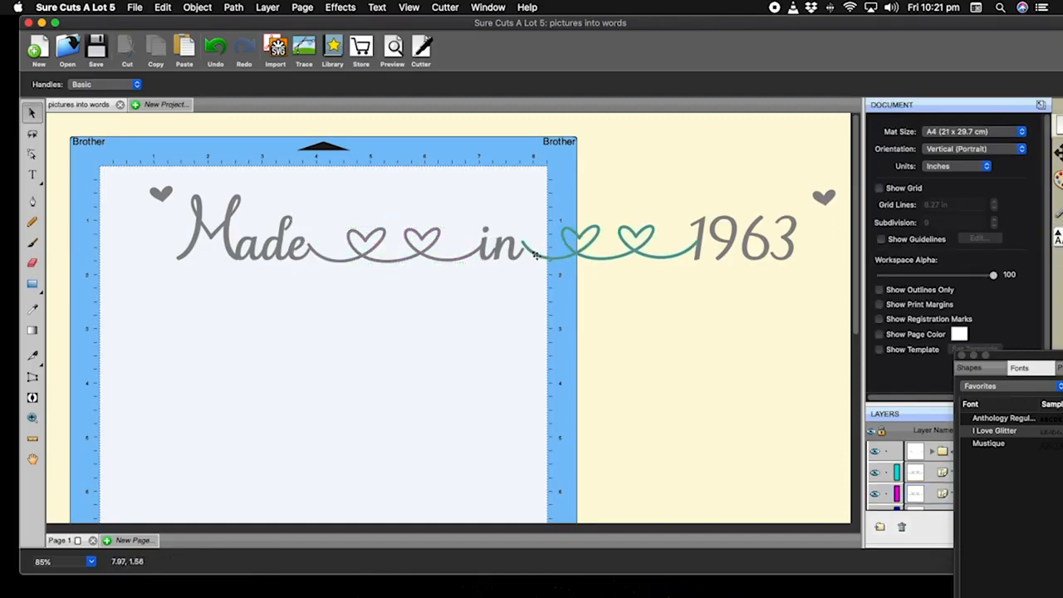
left_click(536, 256)
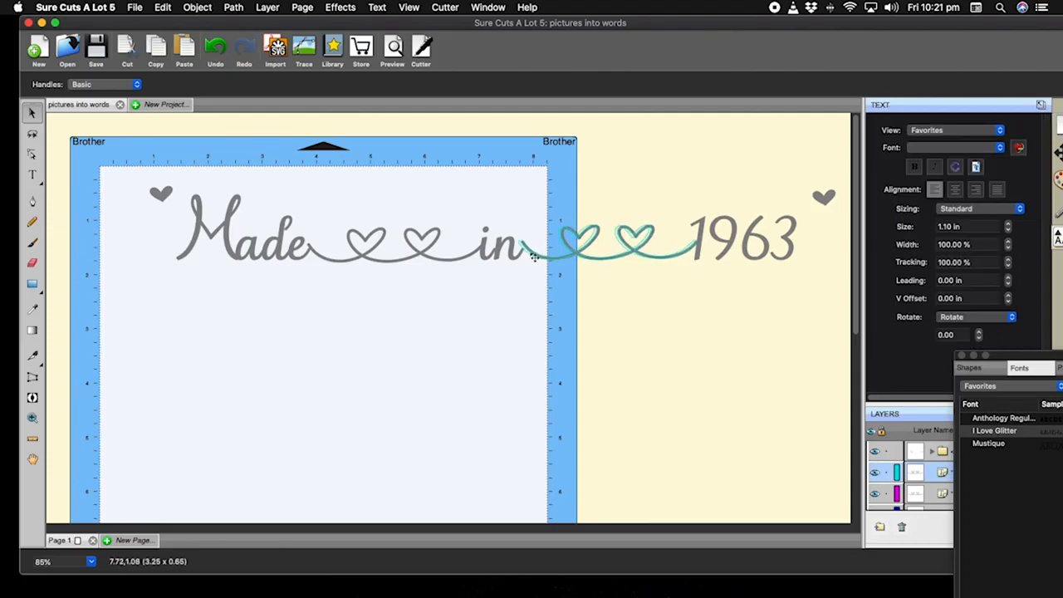
left_click(650, 307)
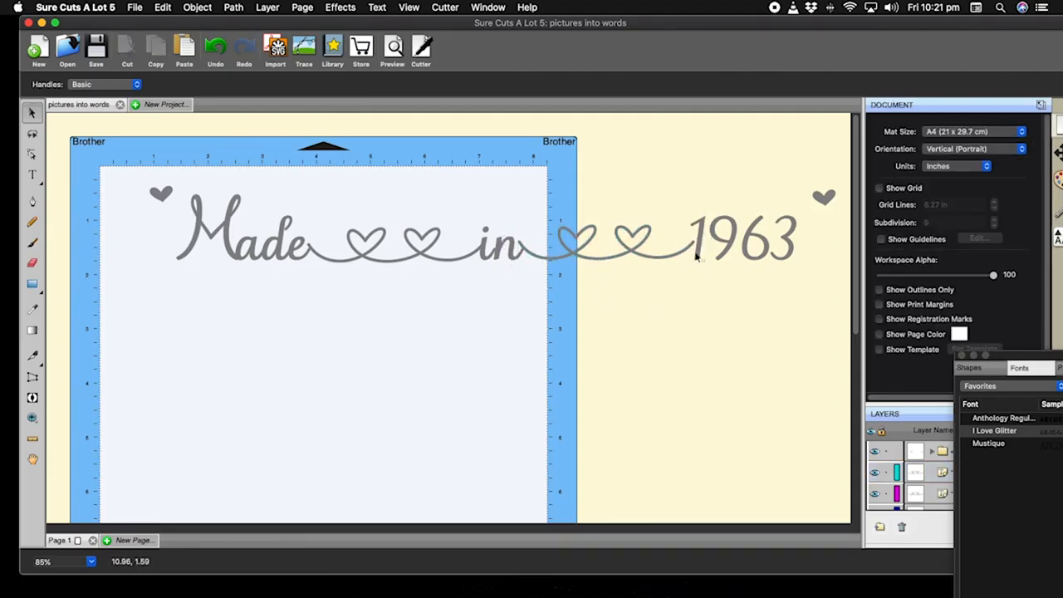
Select all digits of "1963" and move them slightly left onto the end of the second heart swash.
left_click_drag(802, 274, 695, 203)
left_click(818, 289)
left_click_drag(809, 275, 695, 193)
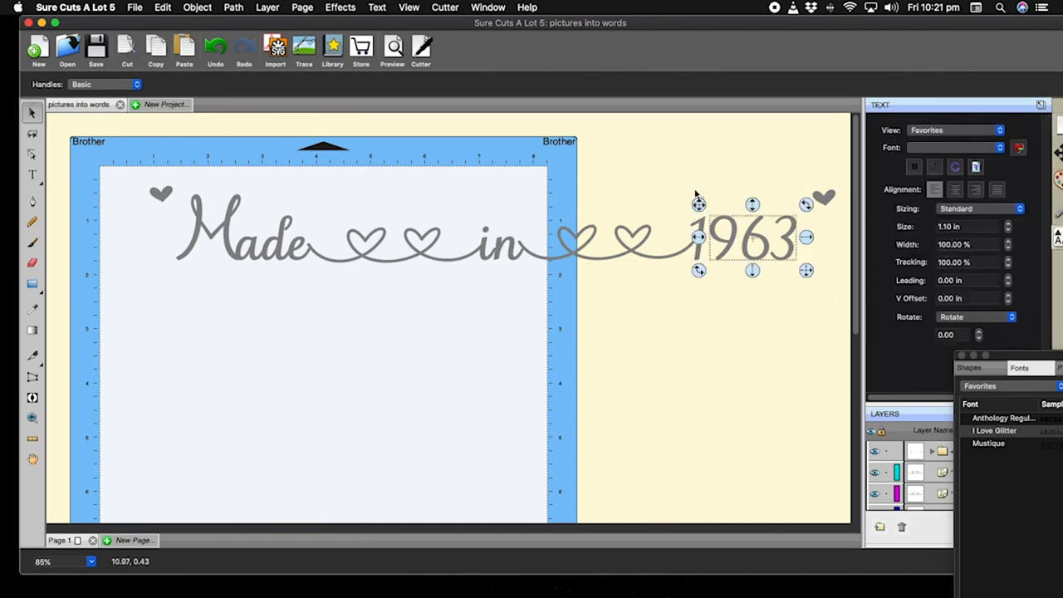
left_click(814, 283)
left_click_drag(811, 283, 688, 191)
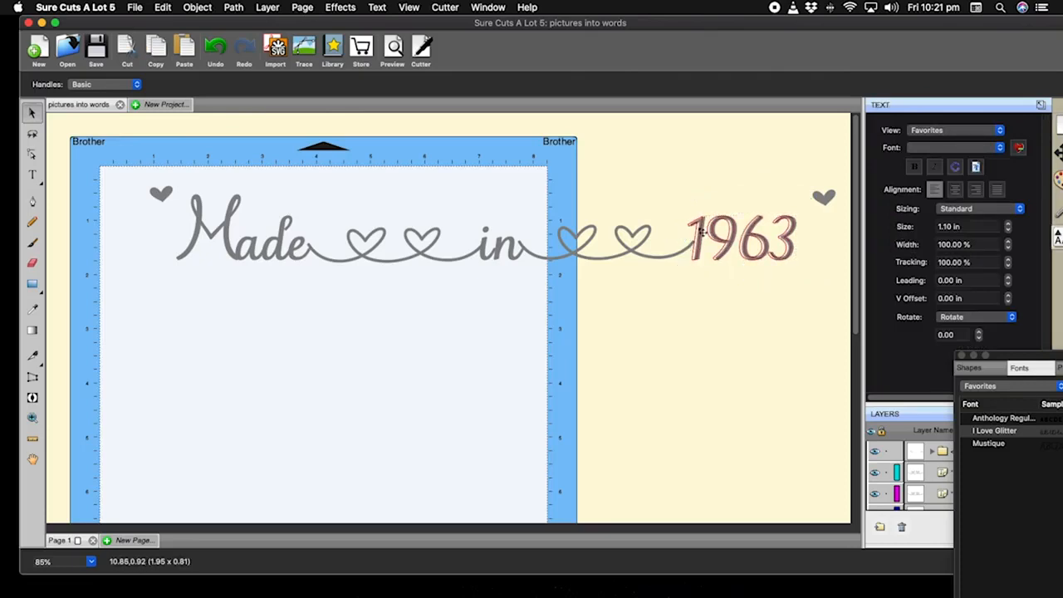
left_click(810, 296)
Combine the words, digits, heart swashes and the outer heart before "Made" with Union, leaving out the heart after "1963".
mouse_move(810, 296)
left_mouse_down()
mouse_move(721, 176)
mouse_move(194, 177)
mouse_move(174, 188)
mouse_move(468, 202)
mouse_move(802, 247)
mouse_move(809, 289)
left_mouse_up()
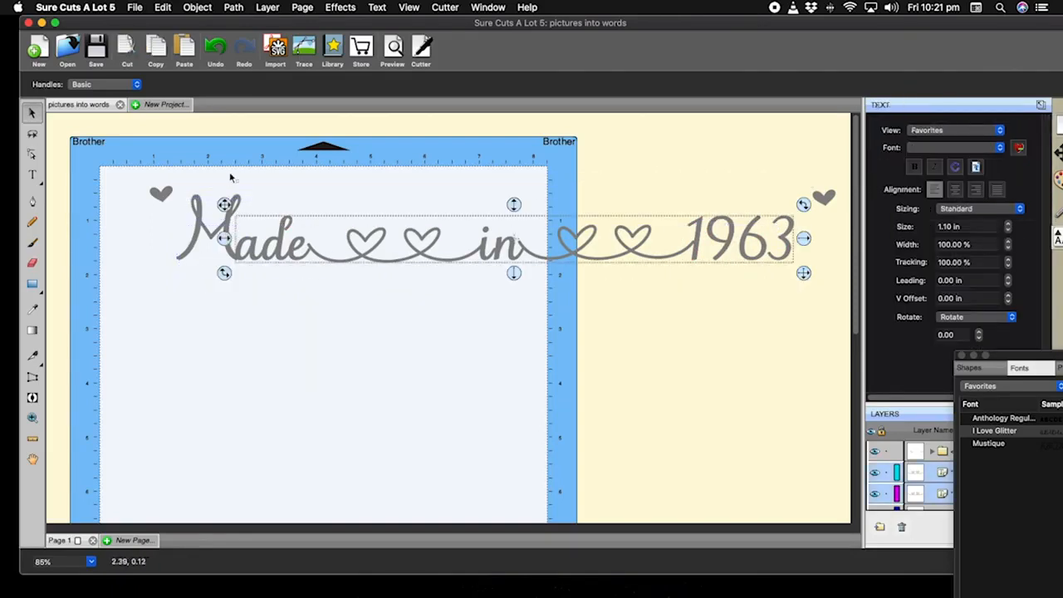
left_click(141, 178)
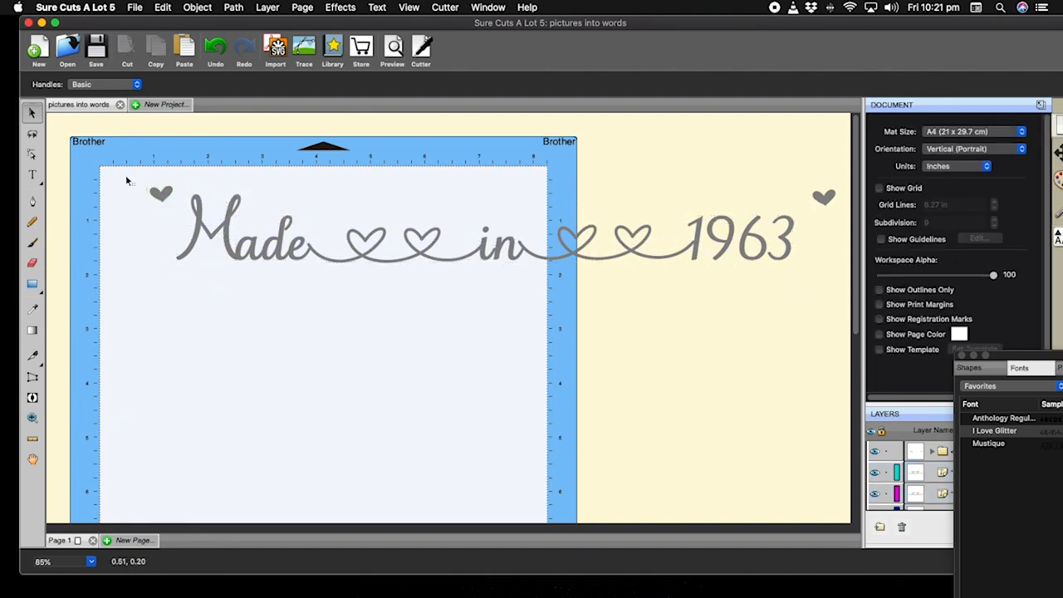
left_click_drag(122, 175, 827, 297)
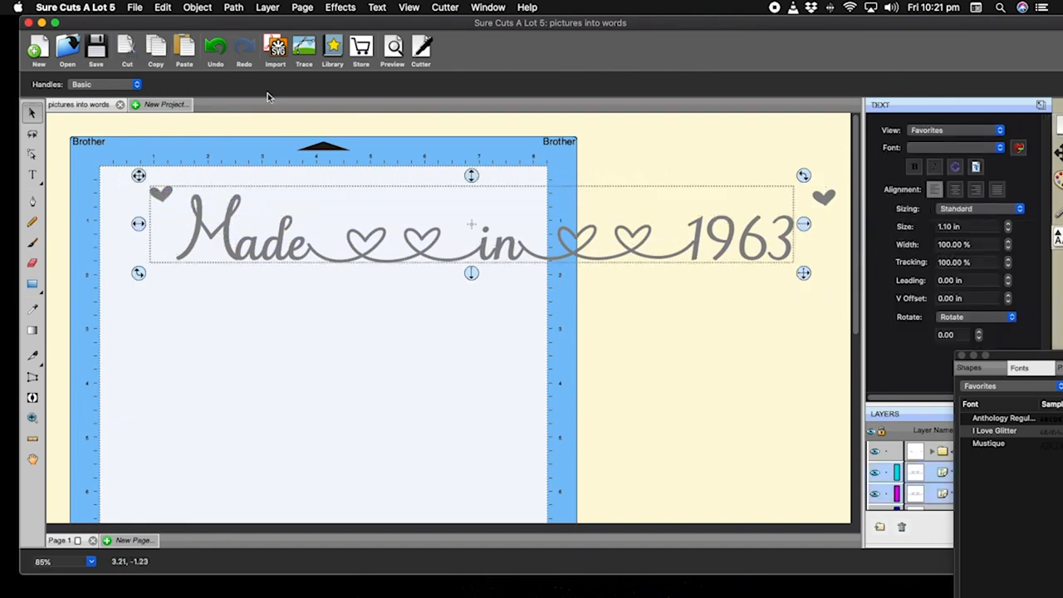
left_click(235, 8)
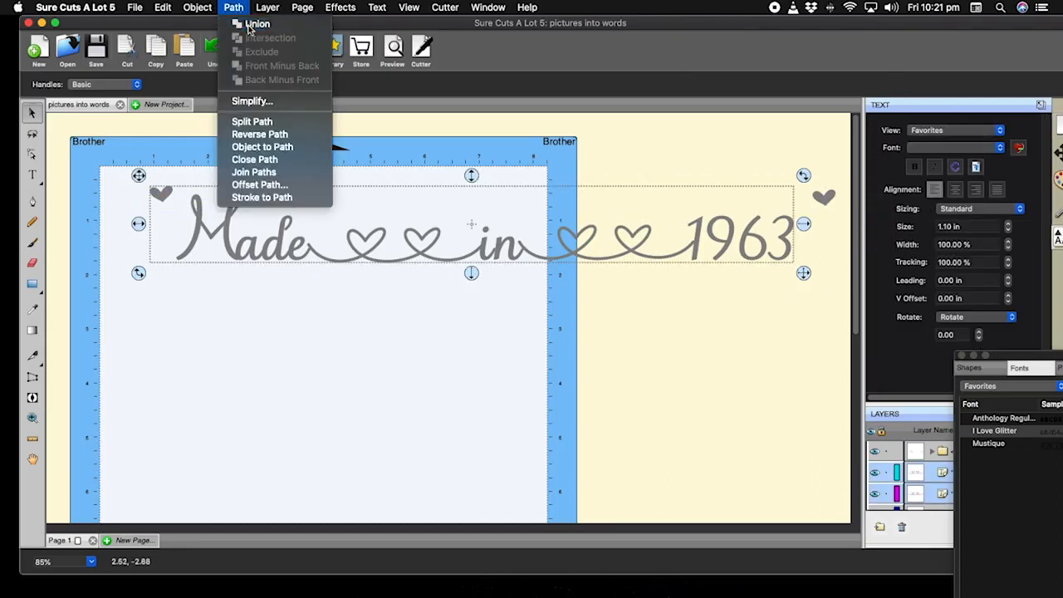
left_click(239, 23)
Move the united lettering to the mat's upper-left corner, at about X 0.15 in, Y 0.04 in.
left_click(526, 328)
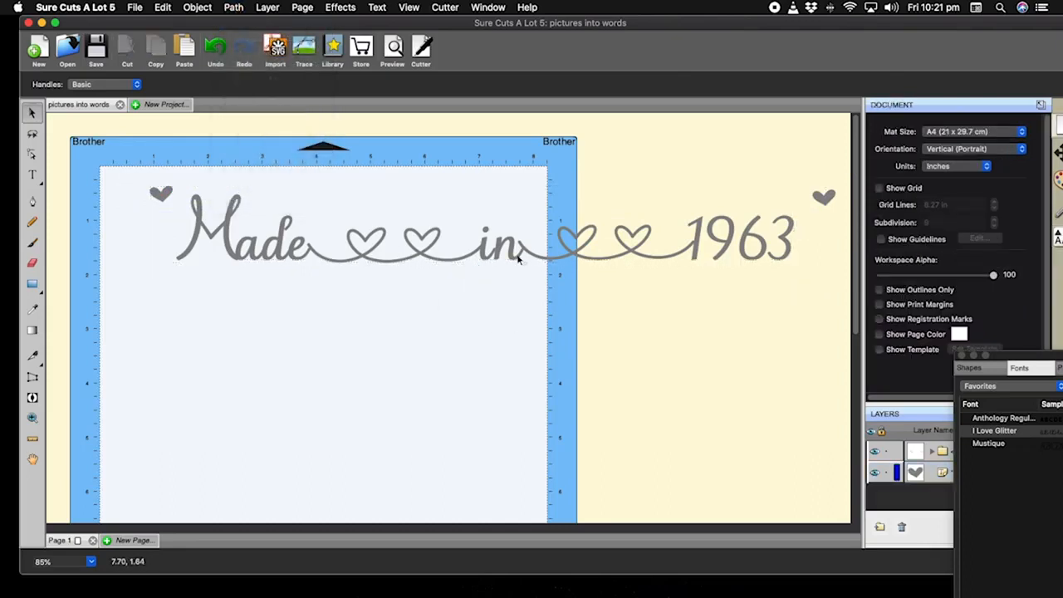
left_click_drag(524, 260, 481, 246)
left_click(570, 390)
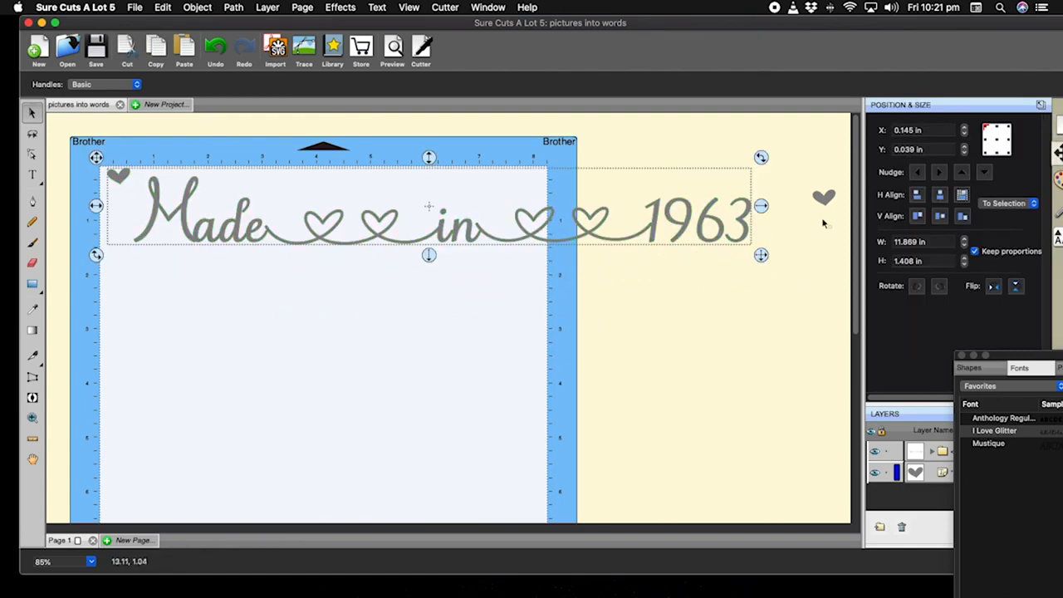
Move the separate outer heart to just above the end of "1963" and rotate it about 38.76 degrees.
left_click(825, 199)
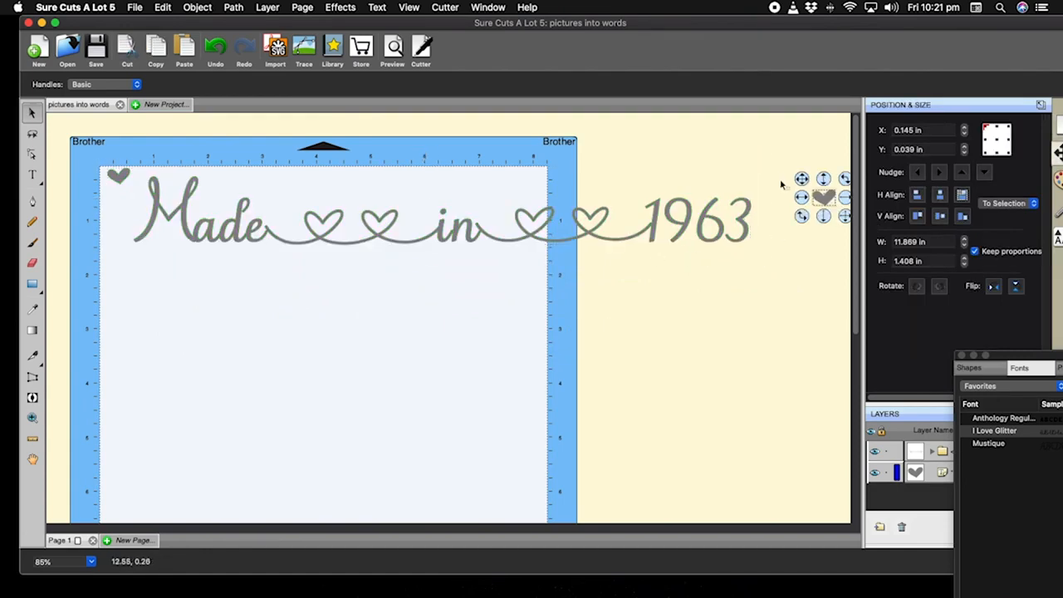
left_click(833, 275)
left_click_drag(824, 201, 796, 182)
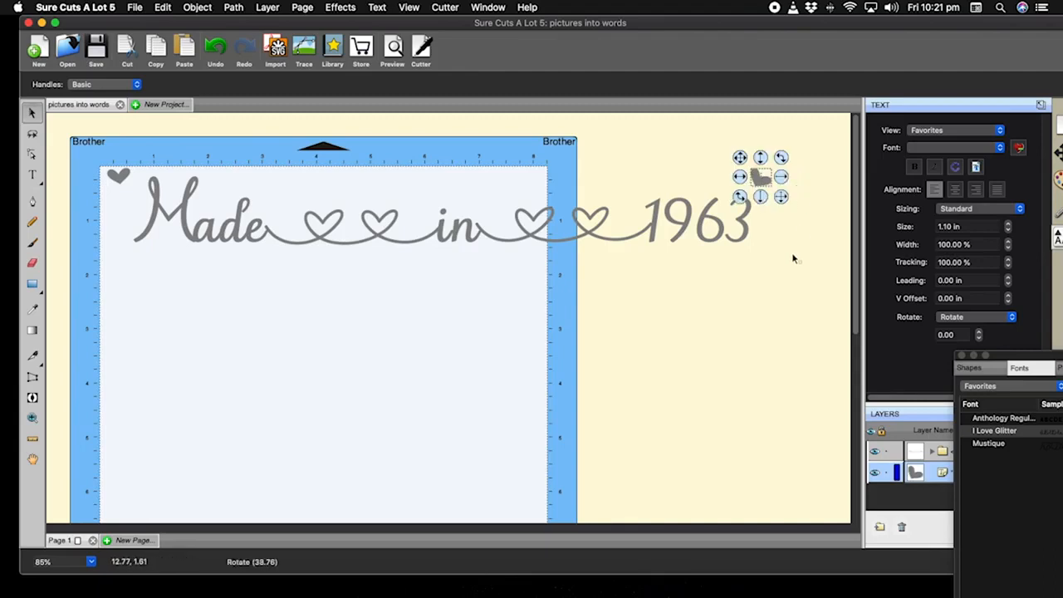
left_click(792, 258)
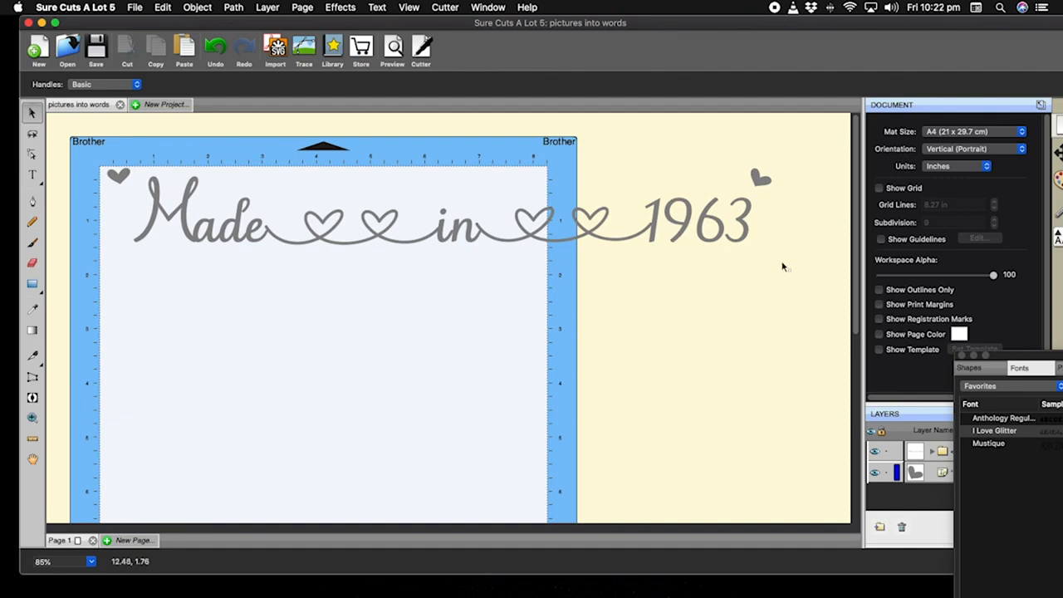
Select the lettering together with the rotated heart and combine them with Union.
left_click_drag(815, 311, 74, 137)
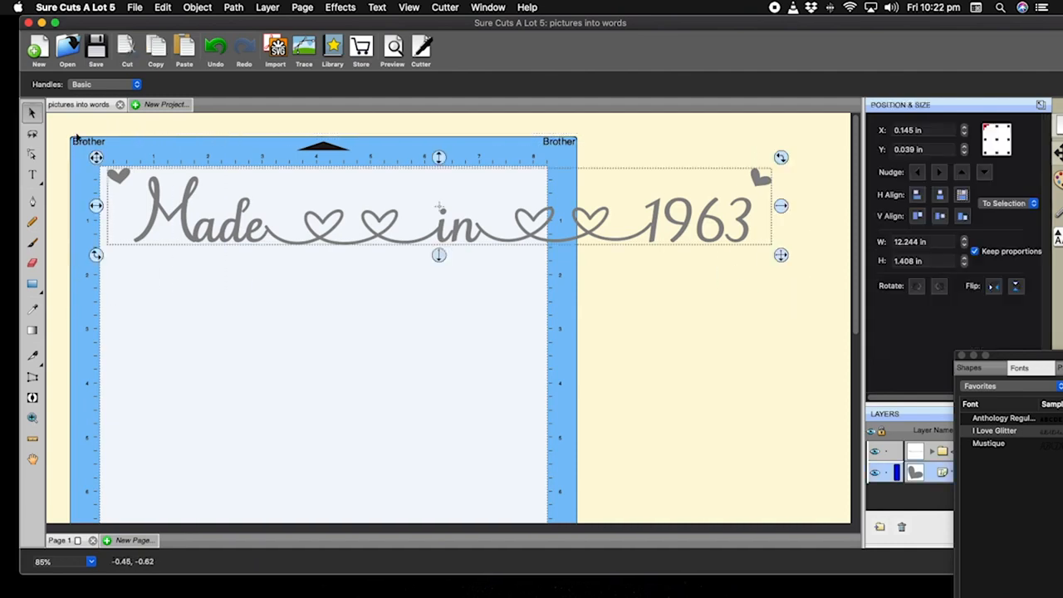
left_click(241, 8)
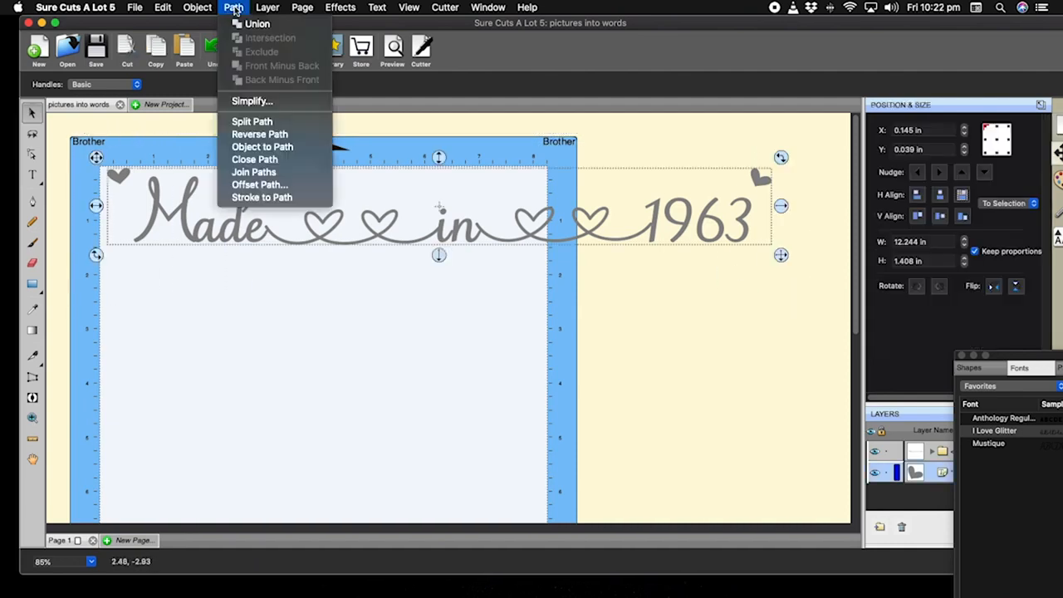
left_click(256, 24)
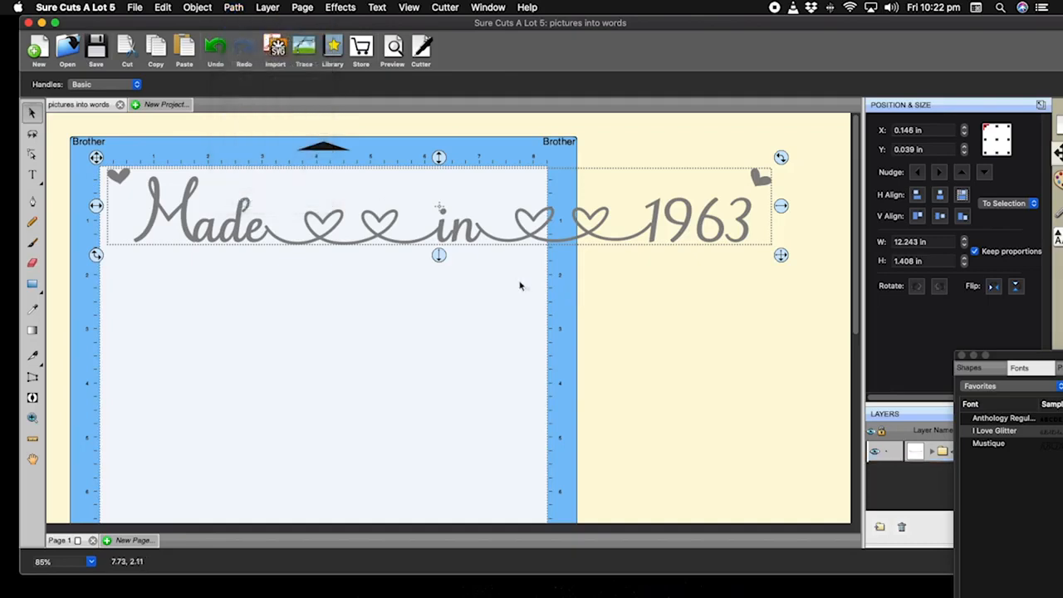
Scale the whole design proportionally to about 7.83 in wide and move it slightly down within the mat.
left_click(647, 348)
left_click_drag(815, 283, 82, 129)
left_click_drag(781, 257, 541, 223)
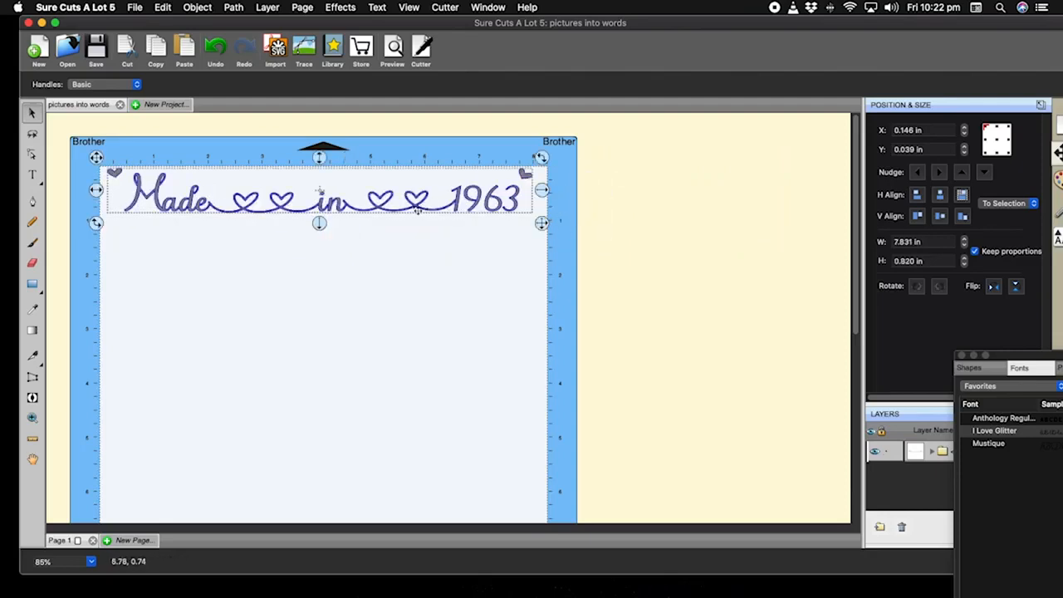
left_click_drag(418, 211, 412, 224)
left_click(653, 281)
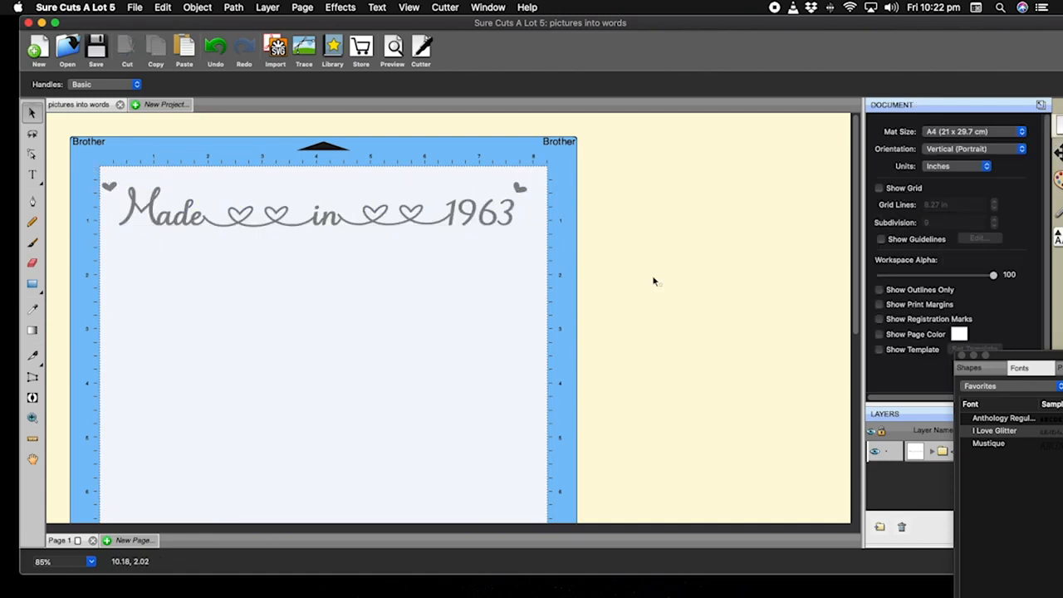
Copy and paste the finished design, placing the duplicate directly below the original at about Y 1.76 in.
left_click(513, 225)
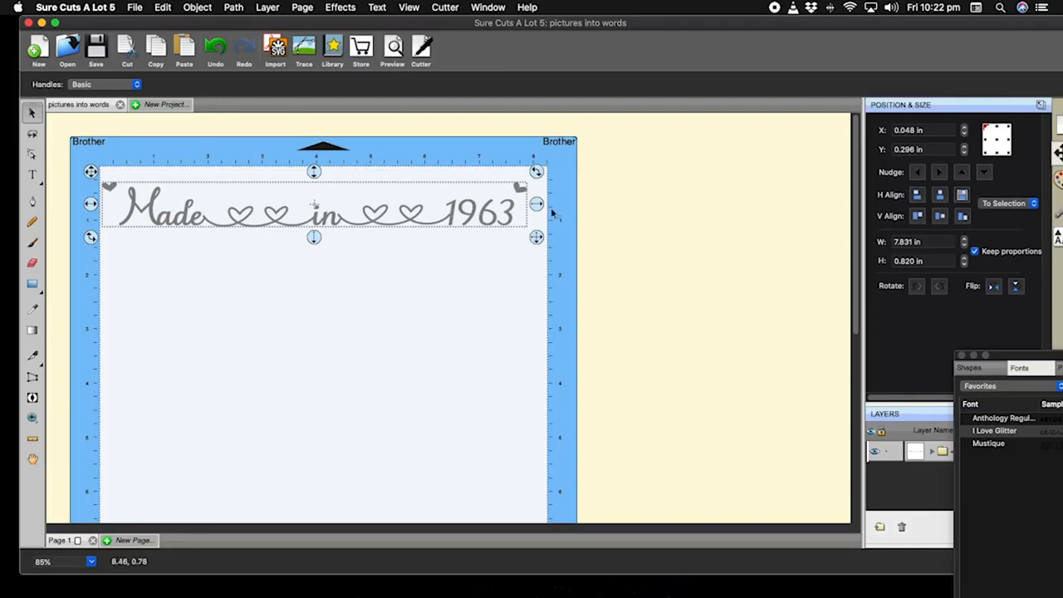
right_click(451, 223)
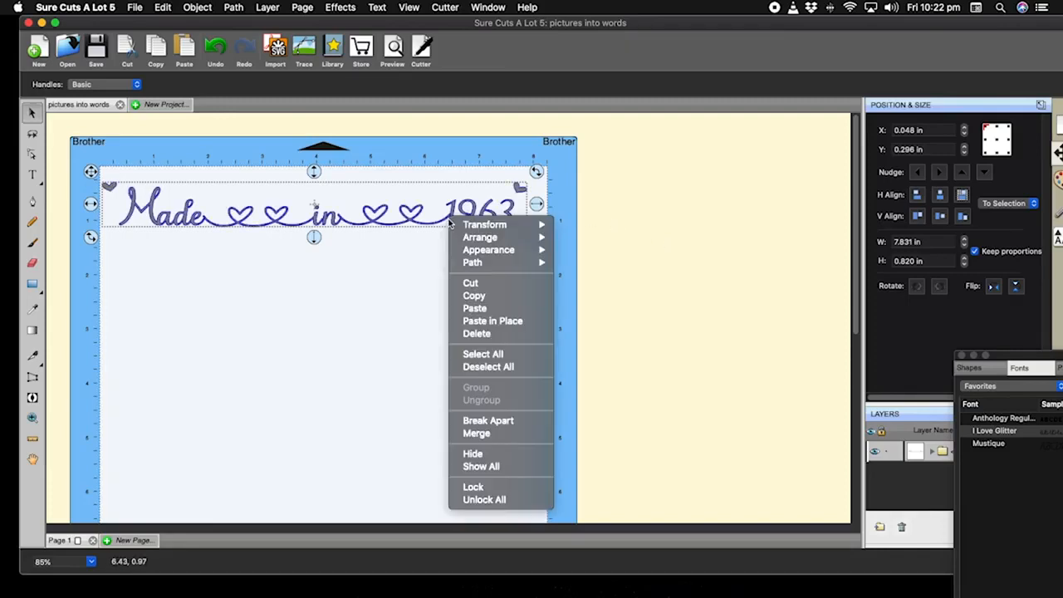
left_click(480, 296)
right_click(272, 289)
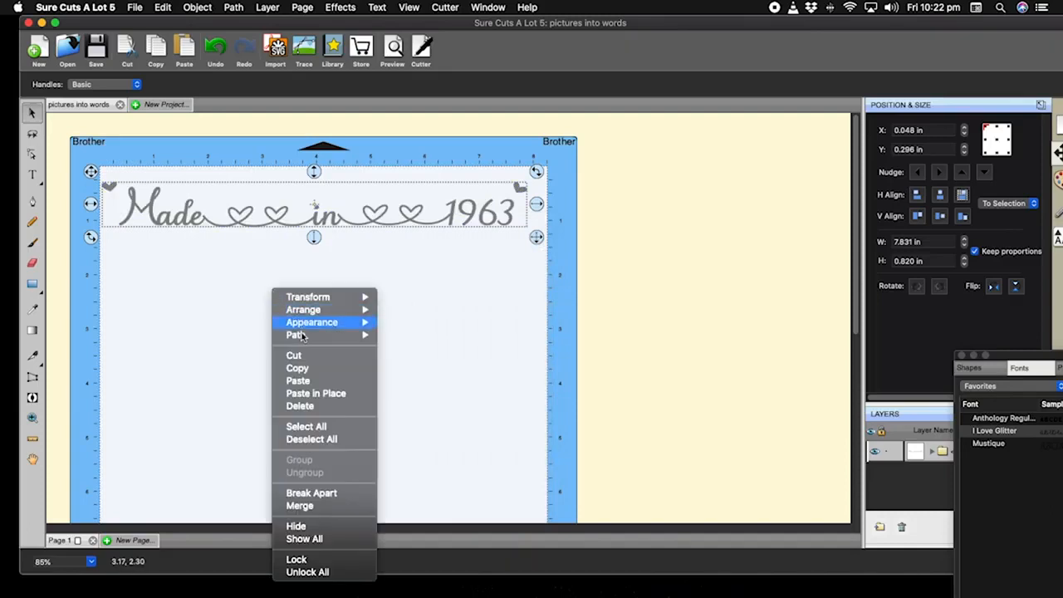
left_click(304, 379)
left_click_drag(345, 234, 328, 301)
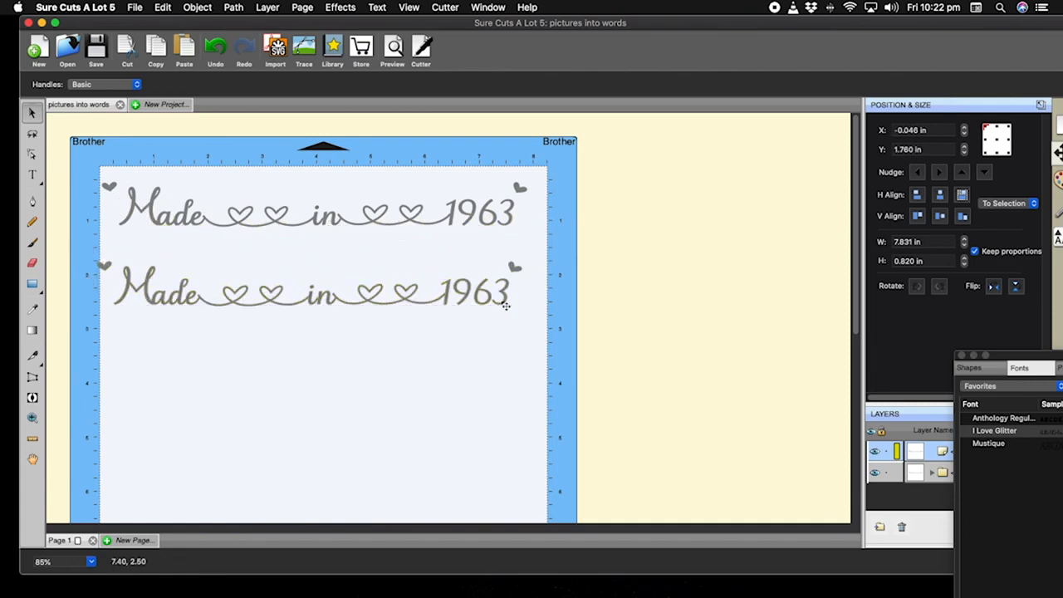
left_click(34, 176)
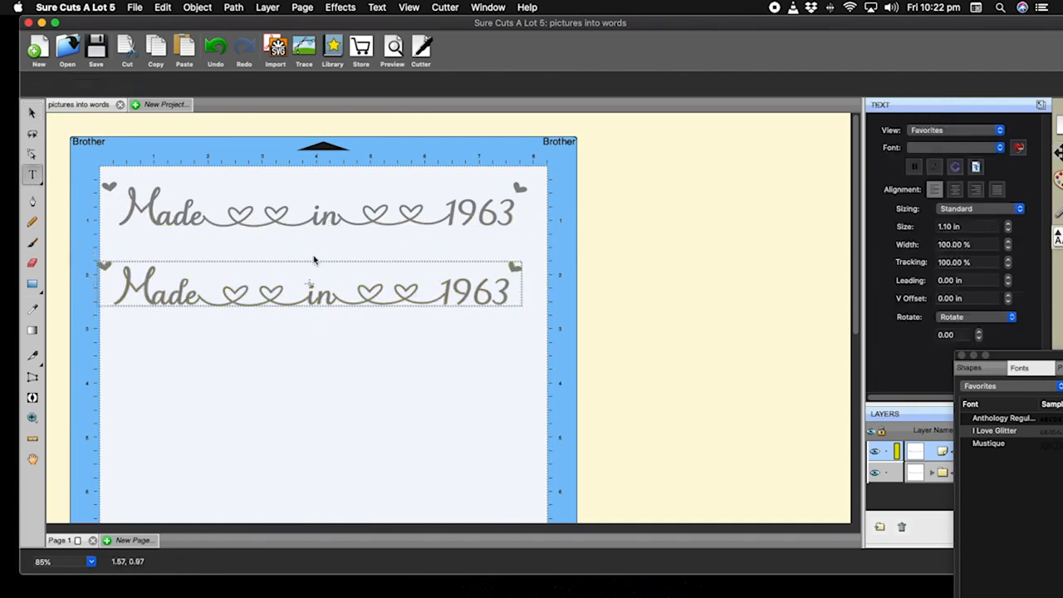
left_click(504, 301)
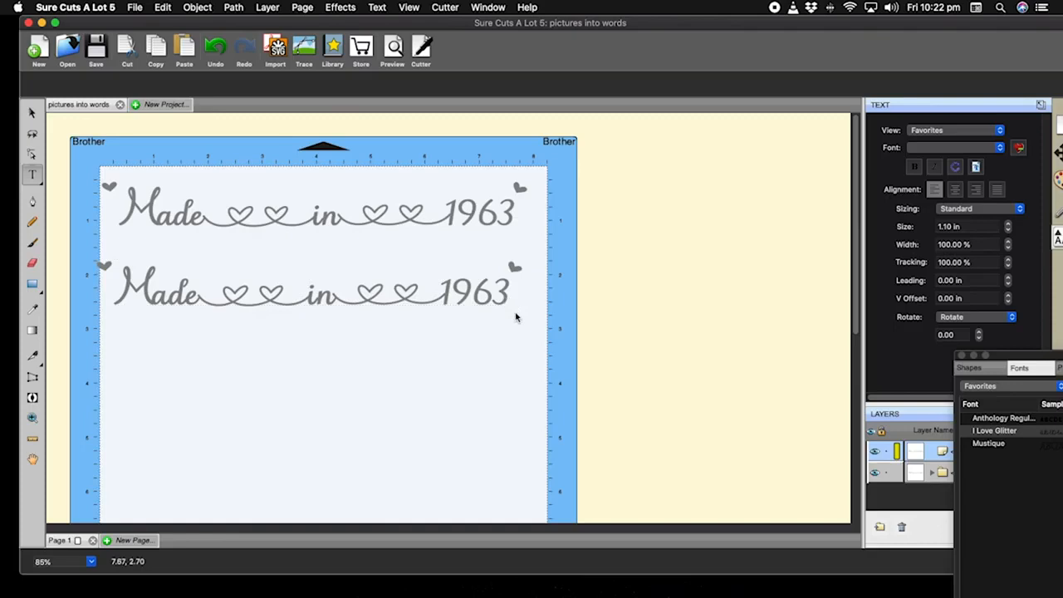
left_click(32, 112)
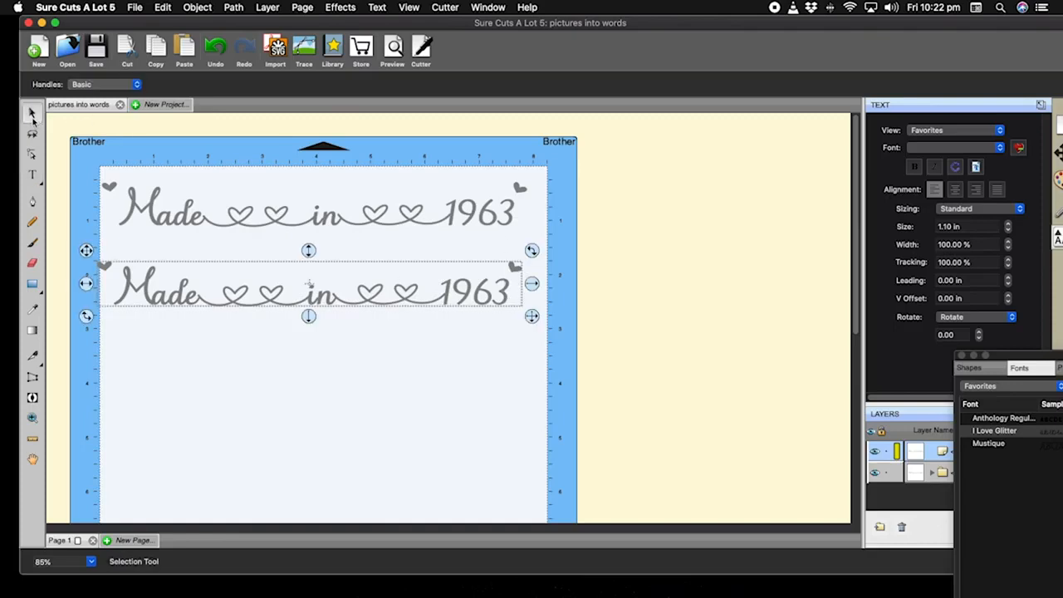
Undo the duplicate, the scaling, the second Union and the outer heart's move and rotation.
left_click(217, 51)
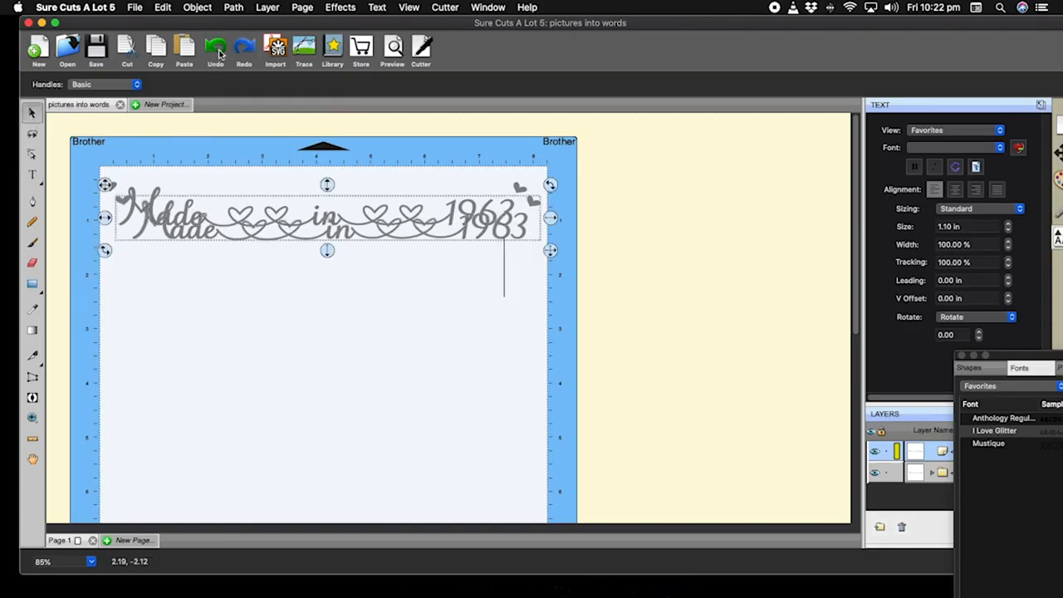
left_click(218, 51)
left_click(217, 52)
left_click(217, 52)
left_click(218, 51)
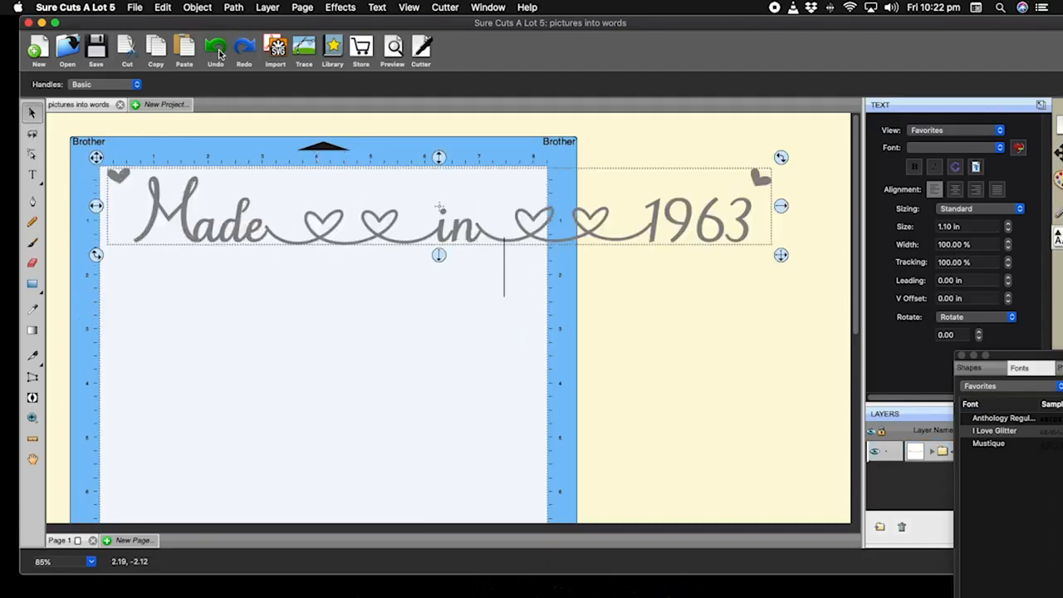
left_click(241, 48)
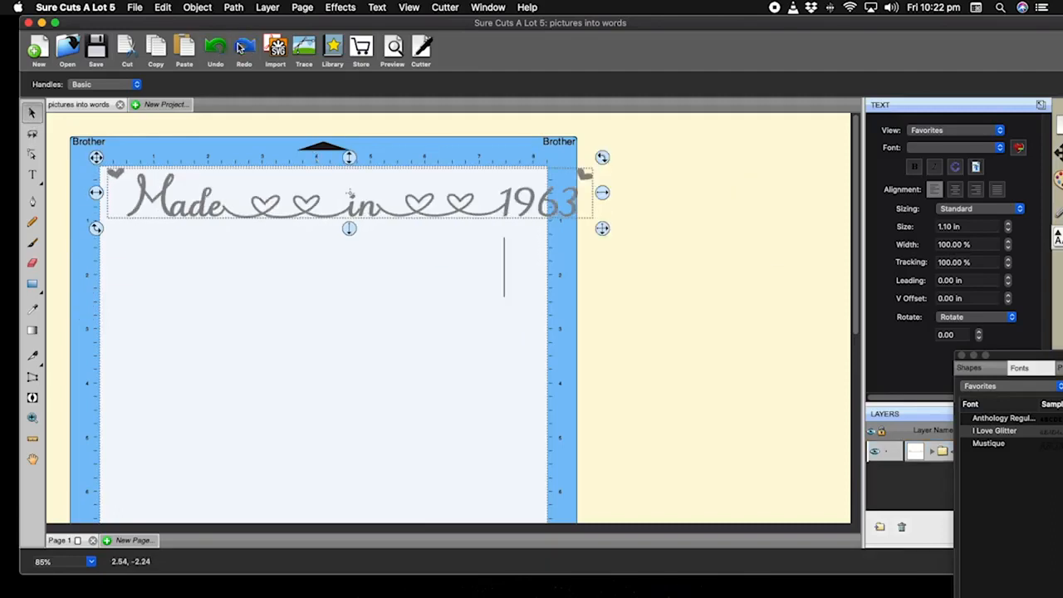
left_click(221, 47)
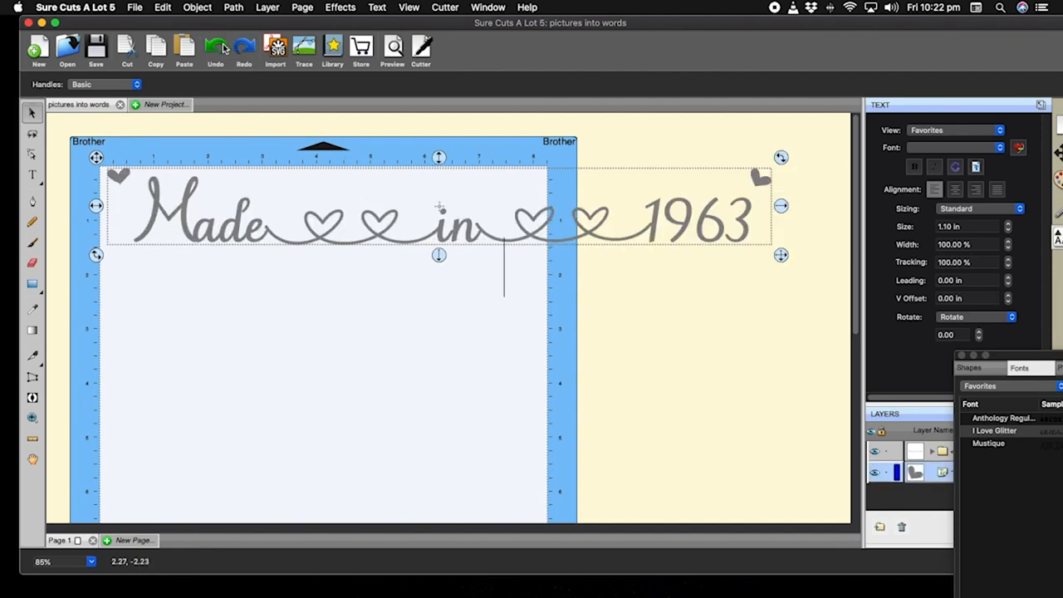
left_click(222, 45)
left_click(222, 46)
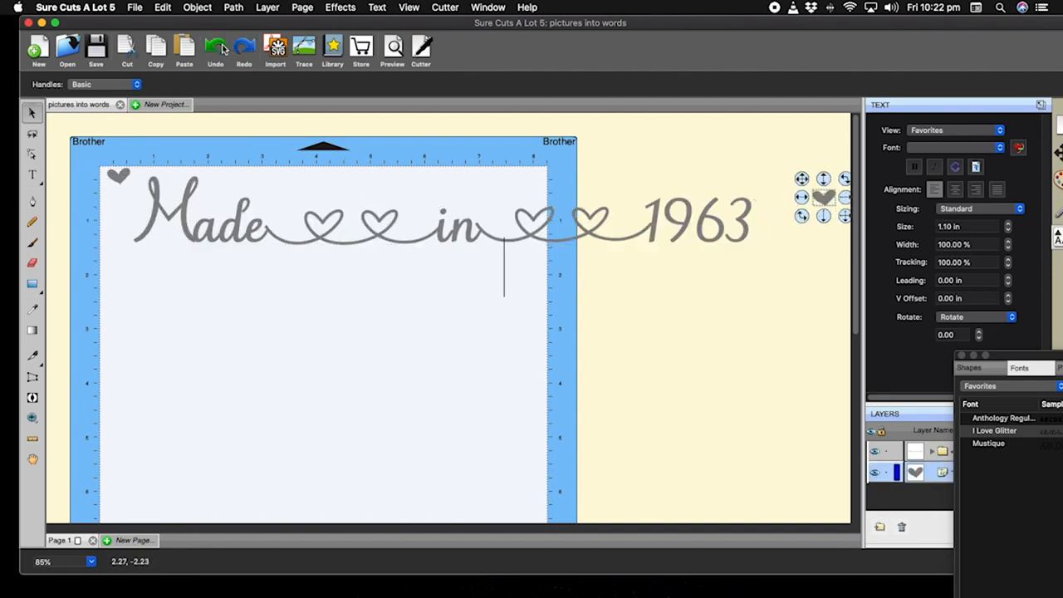
Undo the remaining moves of the joined design and the first Union, returning the lettering to separate editable pieces.
left_click(747, 240)
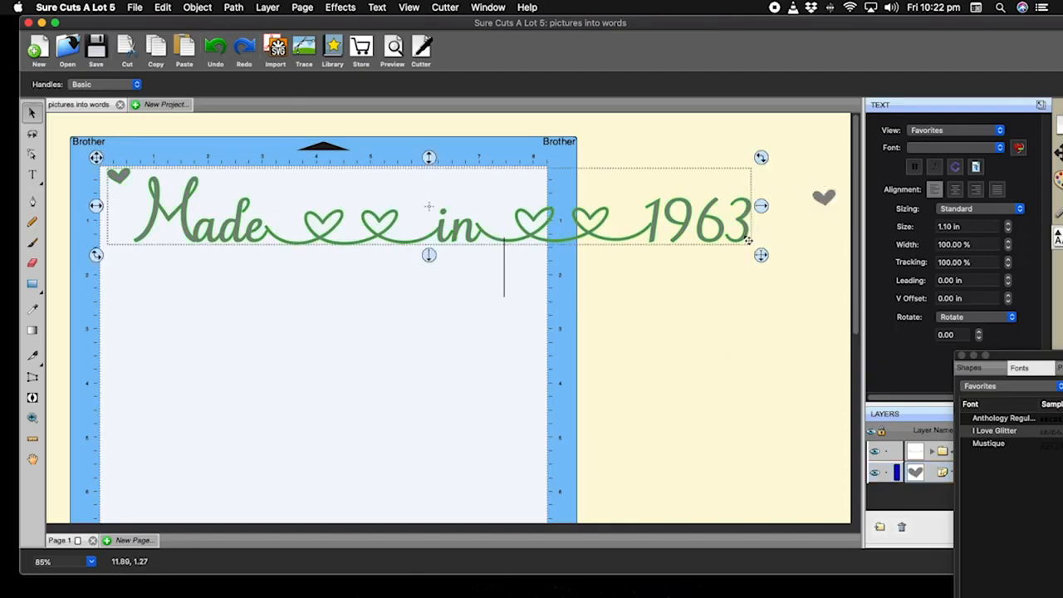
left_click(218, 47)
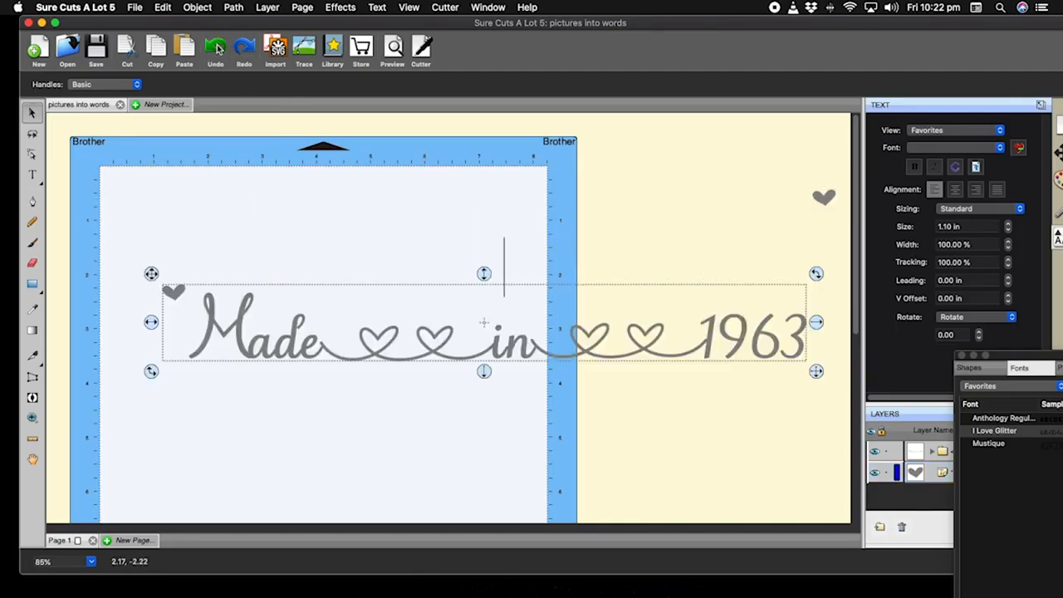
left_click(217, 47)
left_click(217, 47)
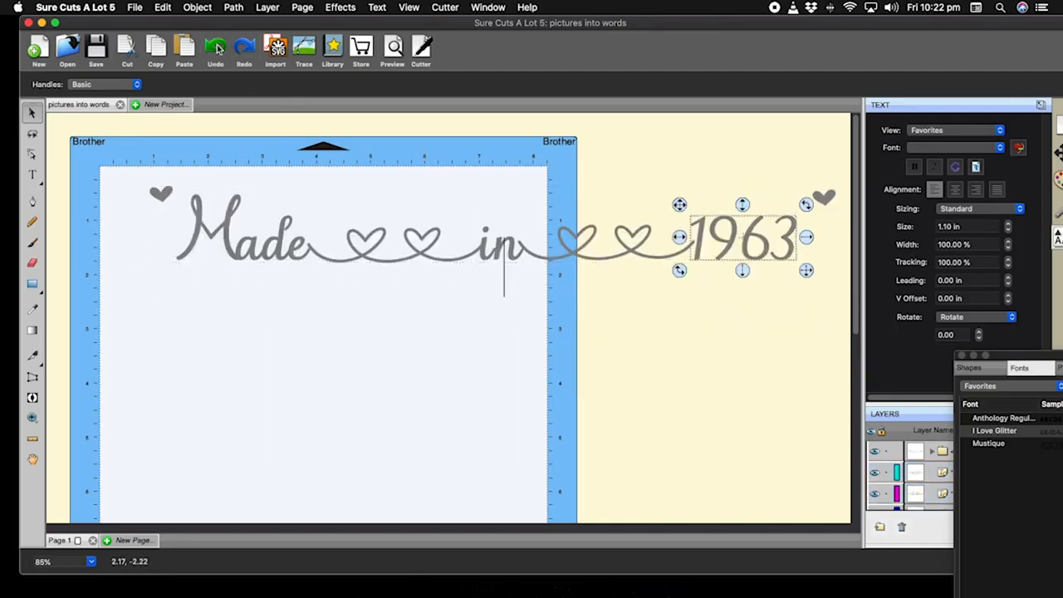
left_click(779, 324)
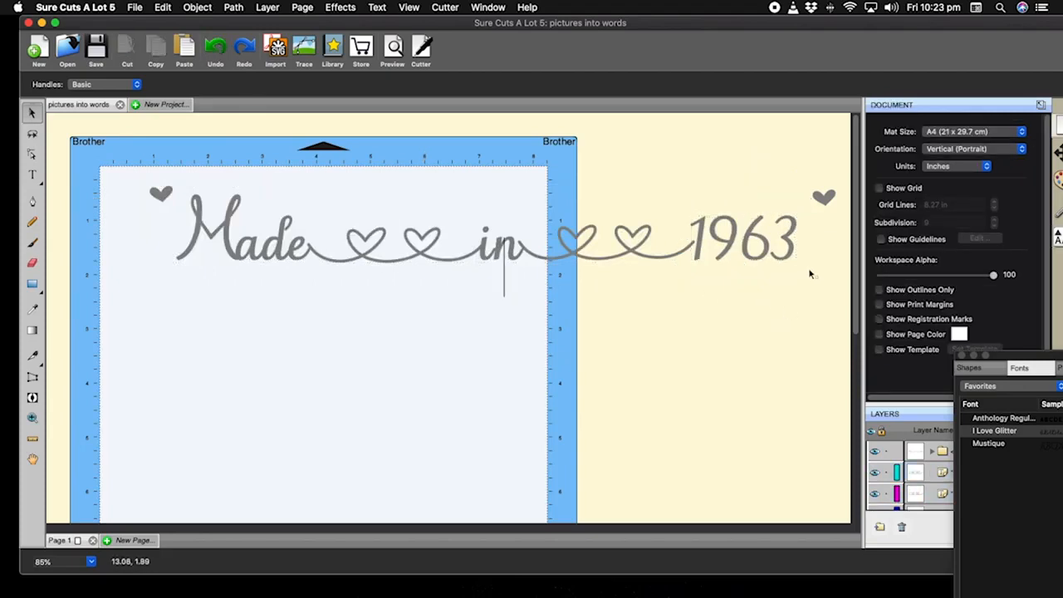
Copy and paste the "Made in 1963" lettering without its outer hearts, placing the duplicate below the original.
left_click_drag(809, 268, 171, 191)
left_click_drag(503, 264, 606, 265)
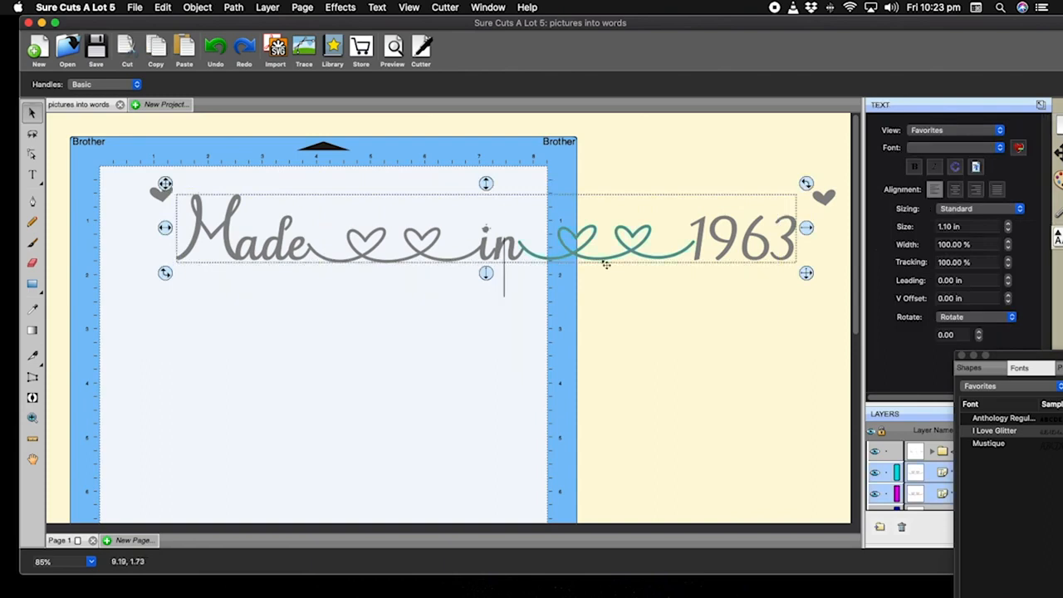
right_click(573, 256)
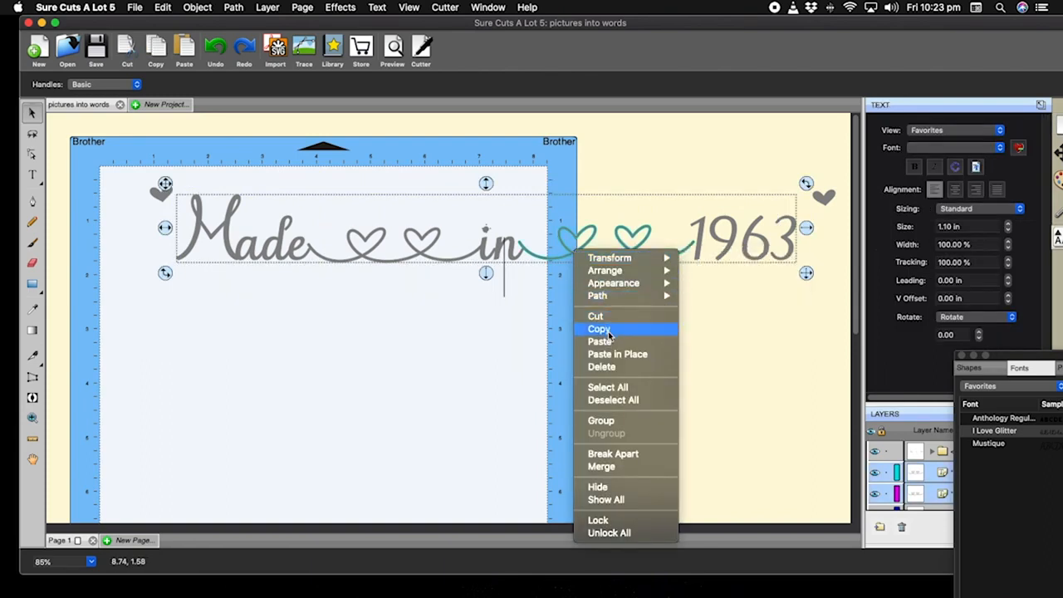
left_click(579, 332)
right_click(223, 343)
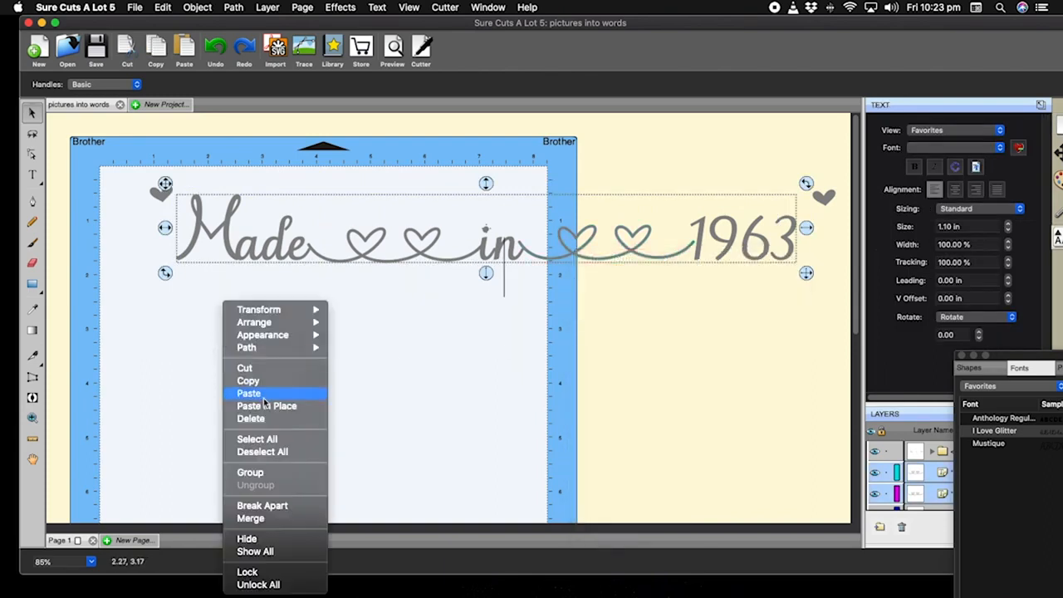
left_click(262, 396)
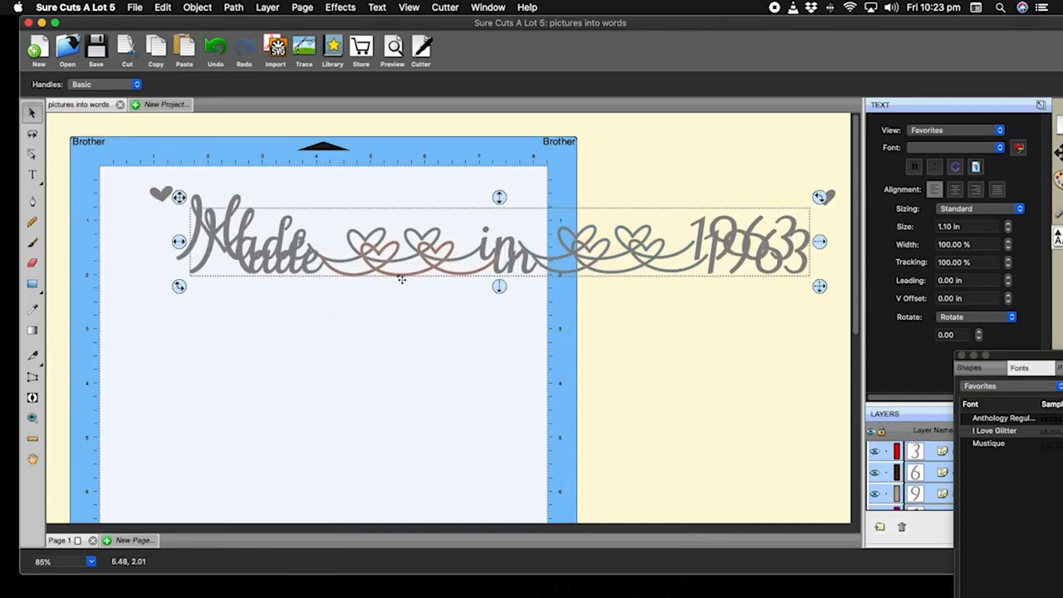
left_click_drag(402, 280, 316, 397)
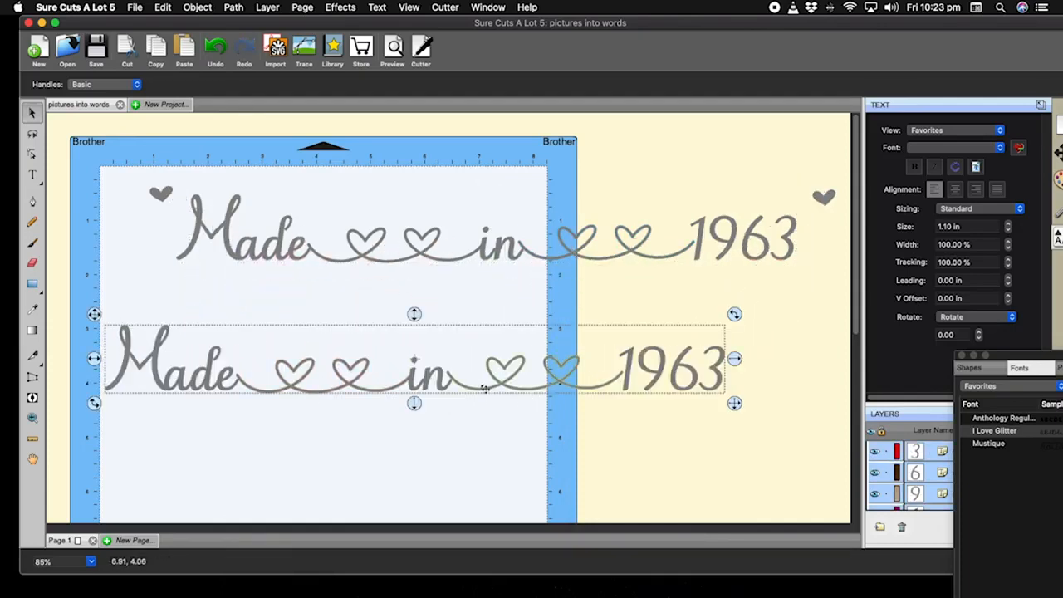
Paste a second copy of the "Made in 1963" lettering and place it below the first duplicate.
scroll(485, 388, "down", 5)
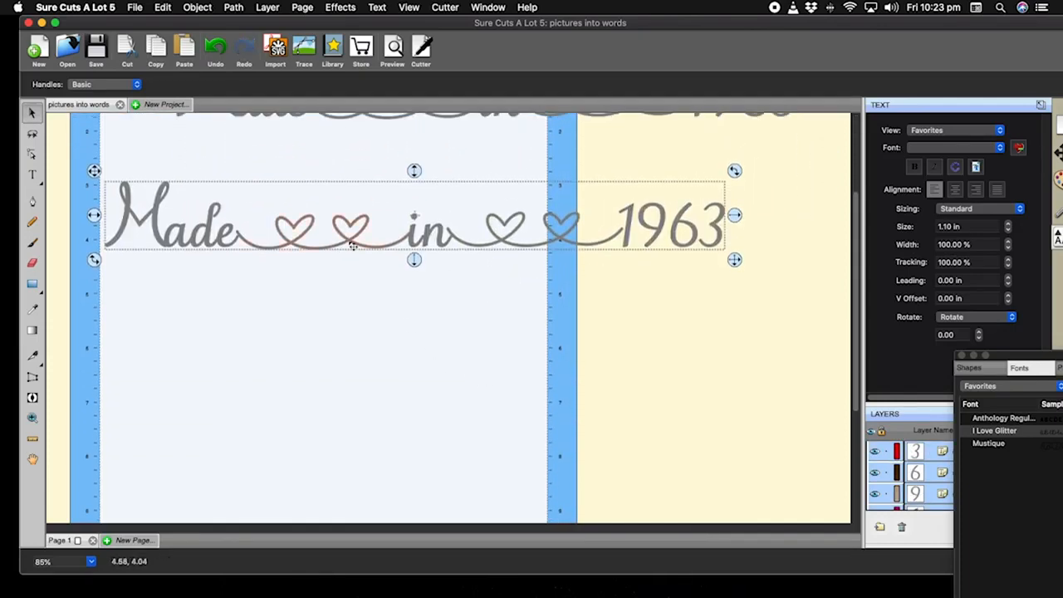
right_click(352, 245)
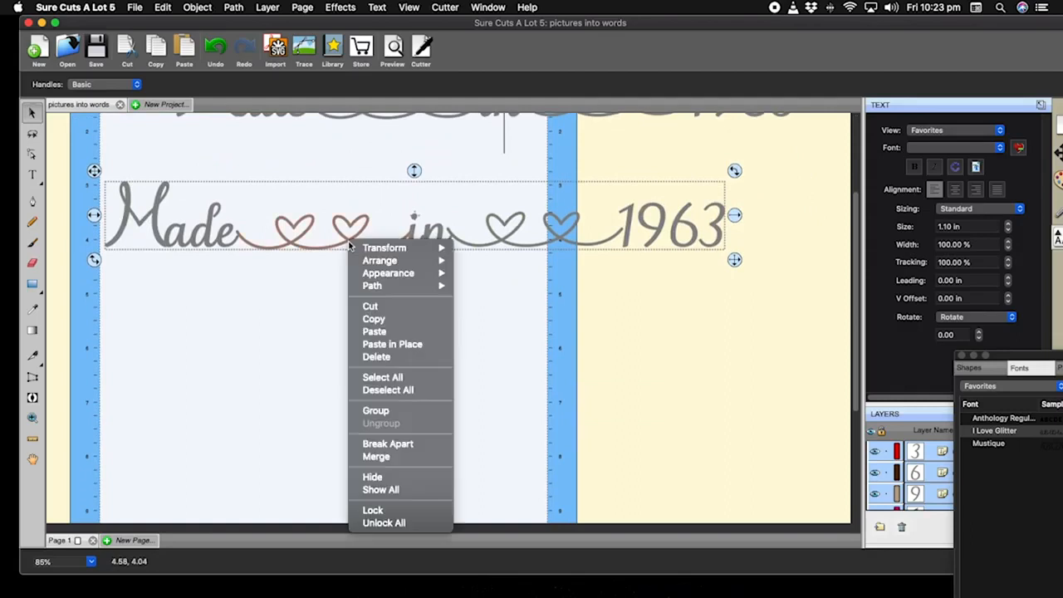
left_click(389, 333)
left_click_drag(456, 143, 376, 367)
scroll(750, 331, "up", 3)
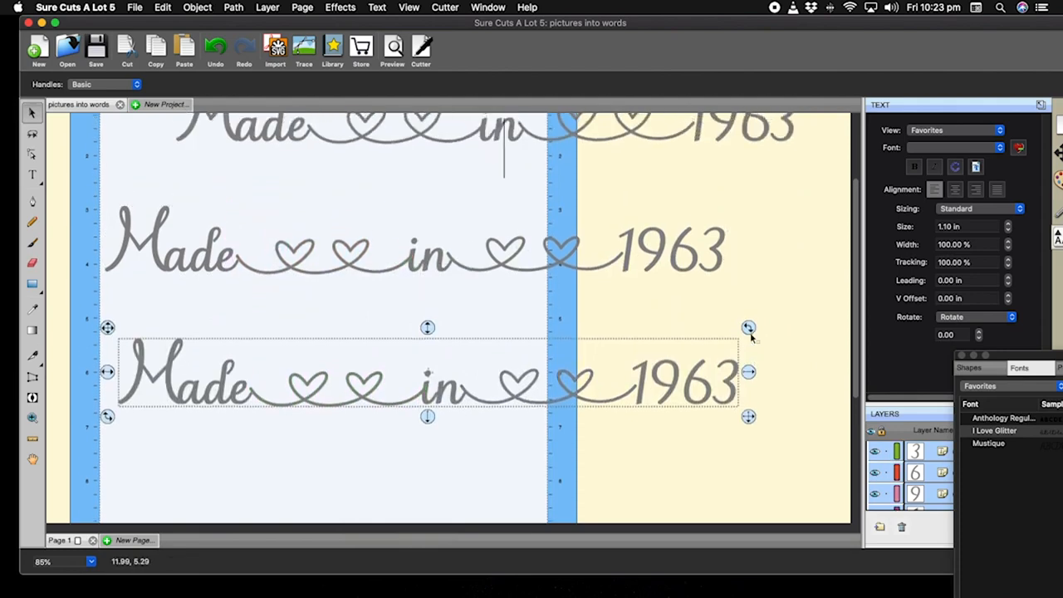
left_click(784, 345)
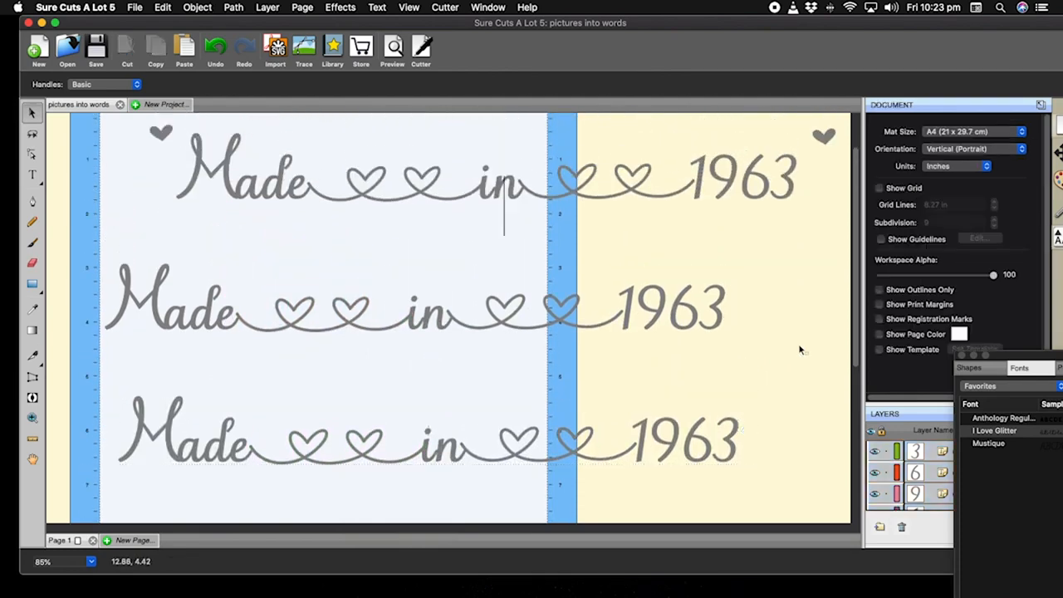
Replace the last digit of the middle copy's year with 6 so it reads 1966.
left_click(719, 314)
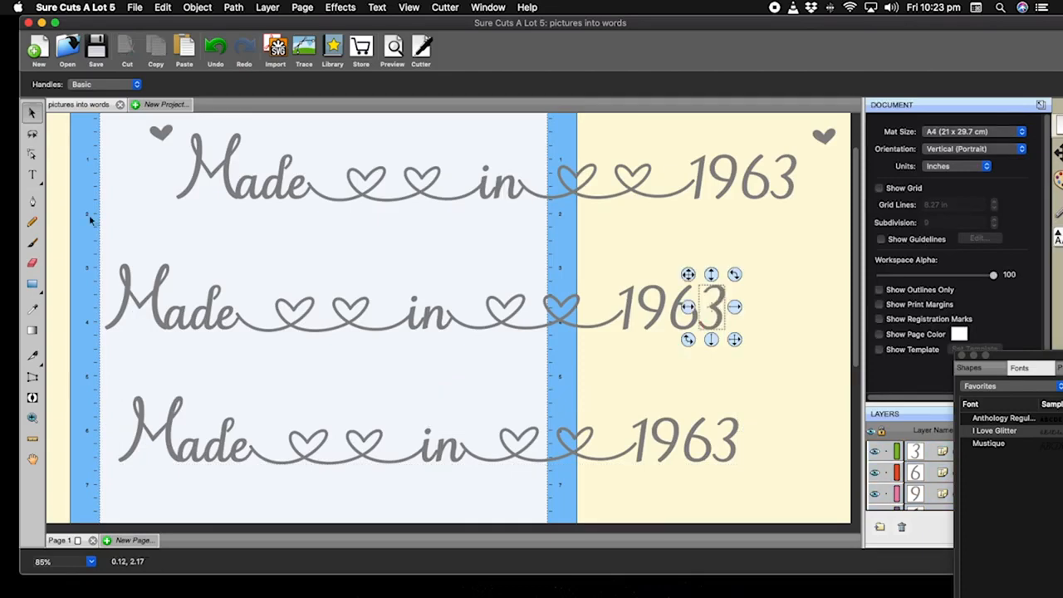
left_click(33, 176)
left_click(716, 314)
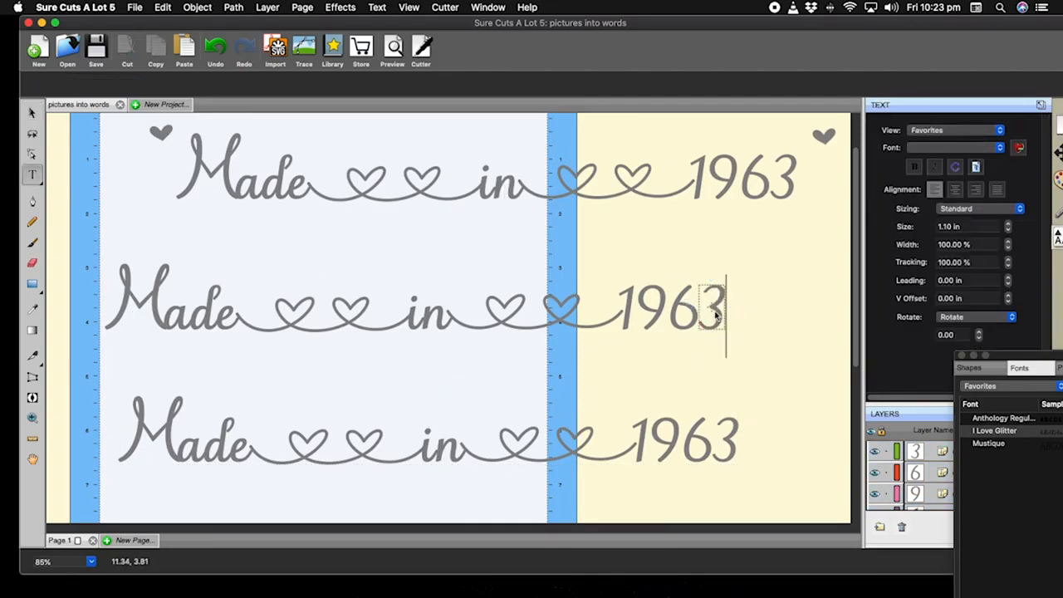
key("BackSpace")
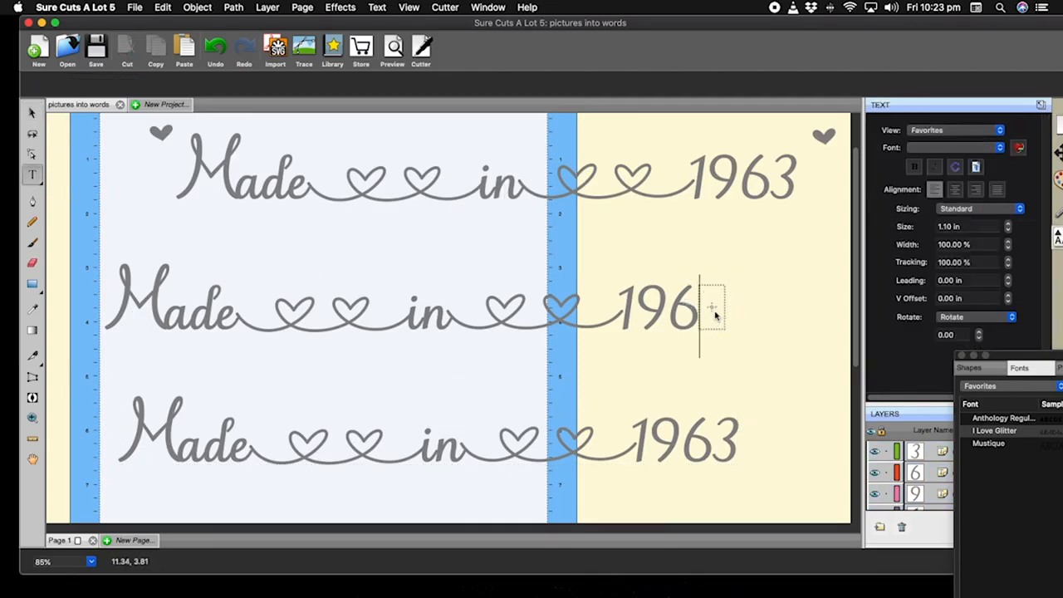
type("6")
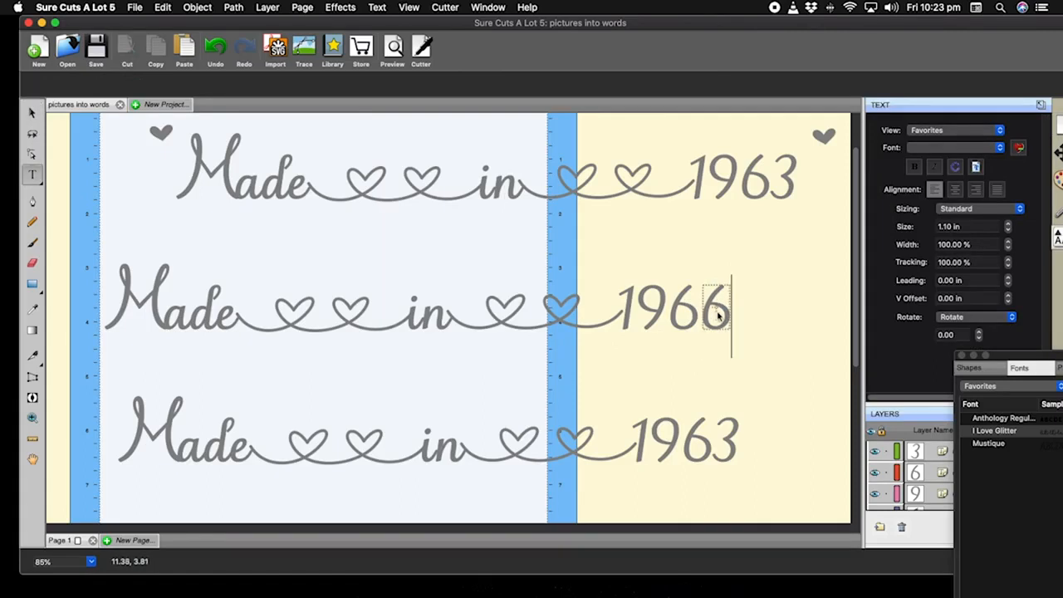
Replace the last two digits of the lowest copy's year with 91 so it reads 1991.
left_click(733, 440)
key("BackSpace")
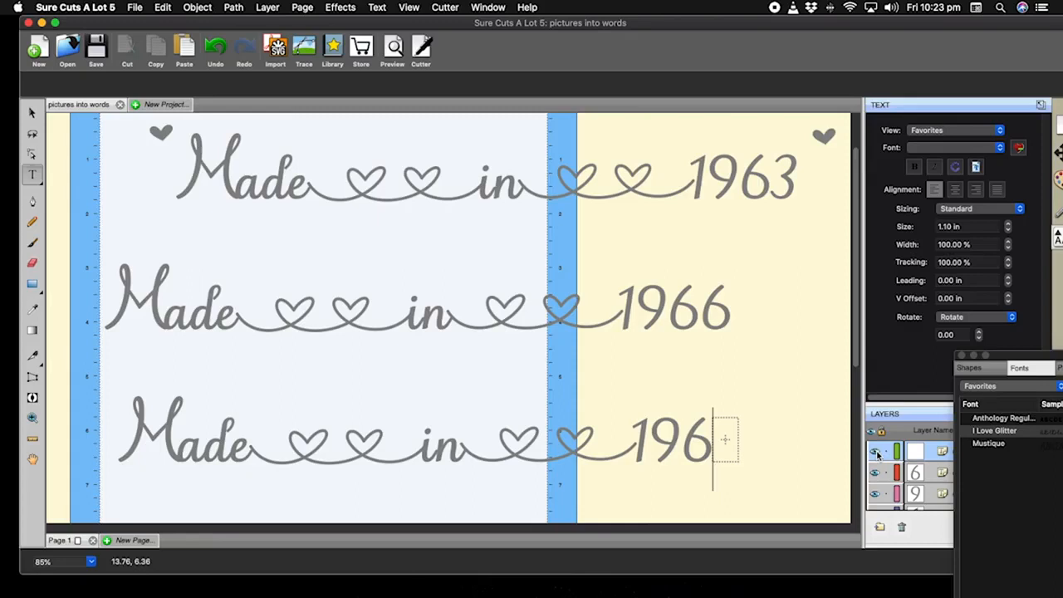
left_click(707, 458)
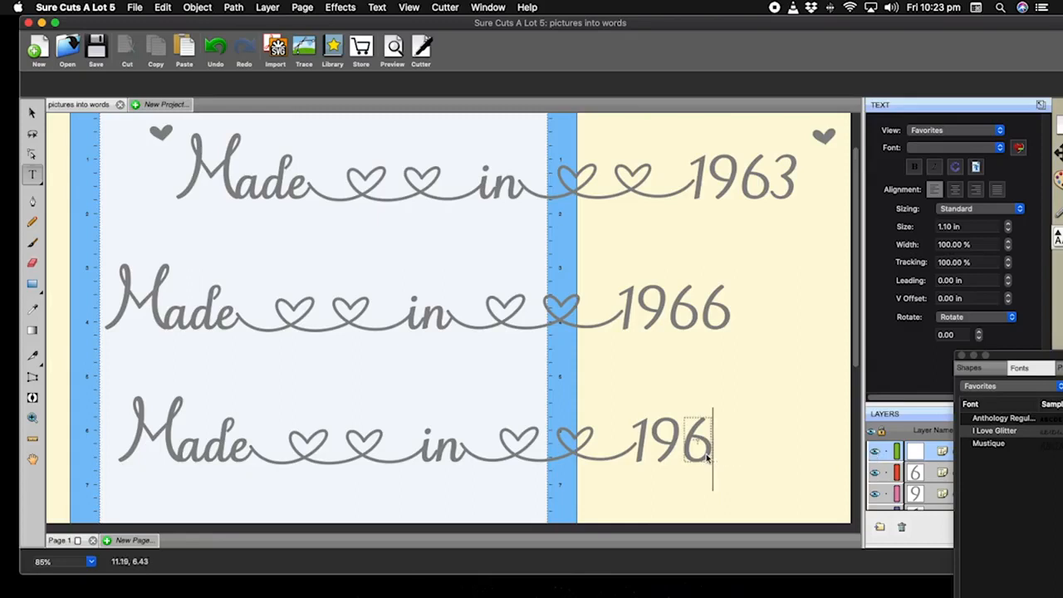
key("BackSpace")
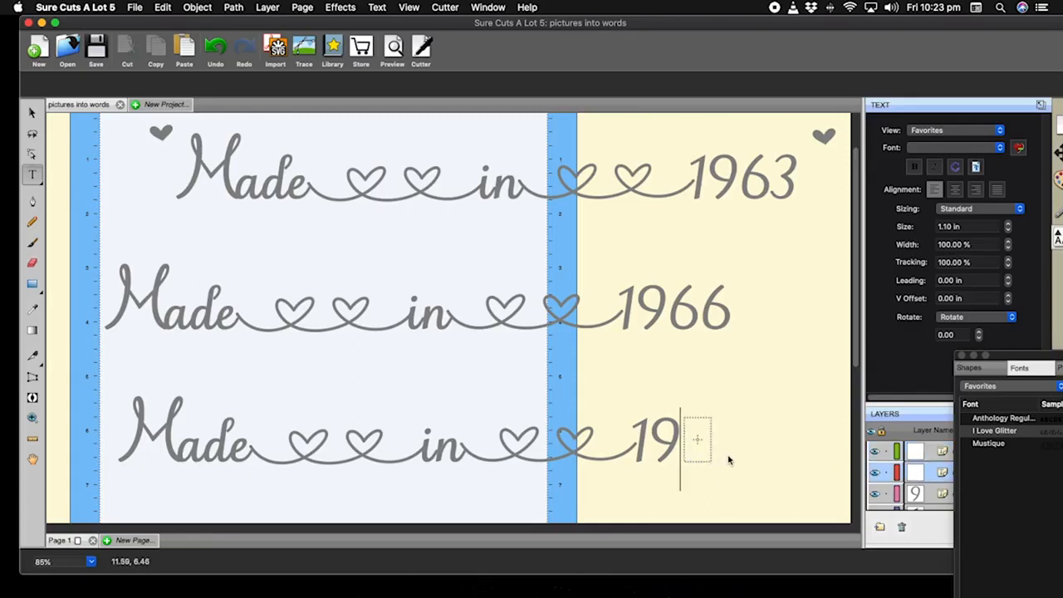
type("91")
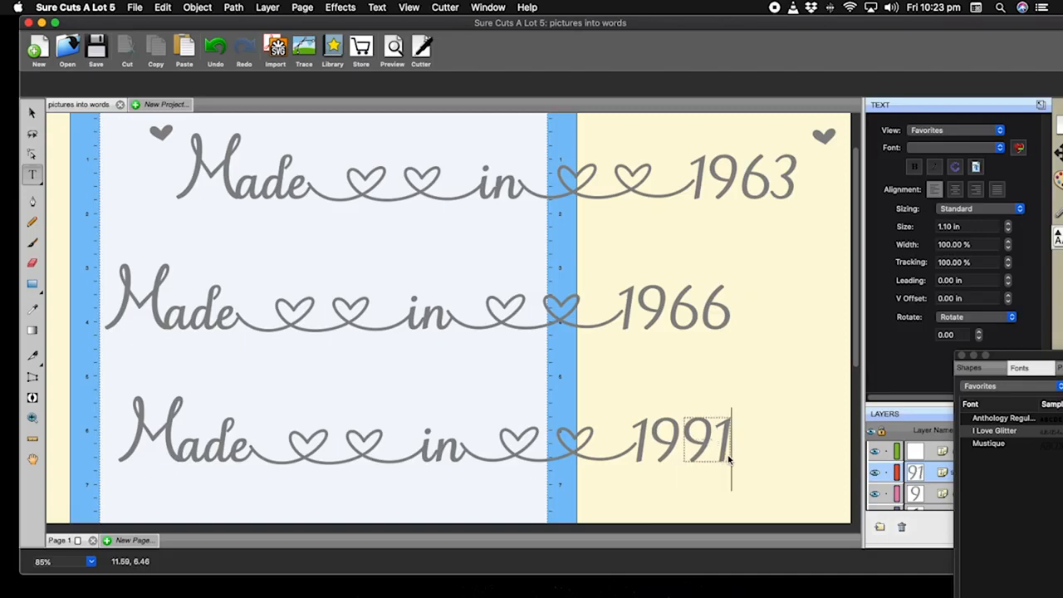
left_click(785, 465)
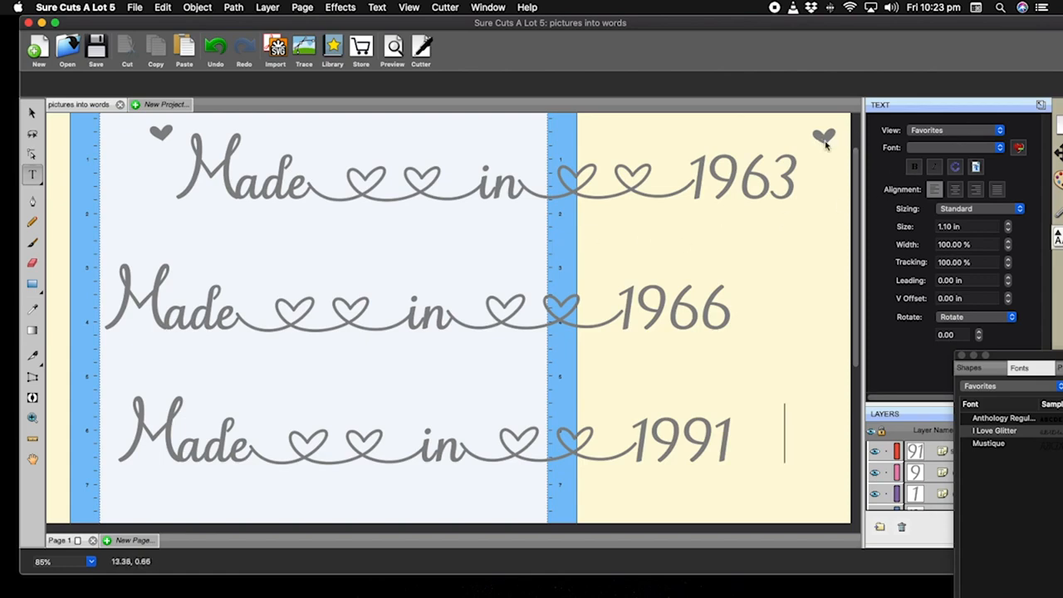
Move the outer heart beside the 1963 line slightly closer to the end of the year.
left_click(31, 114)
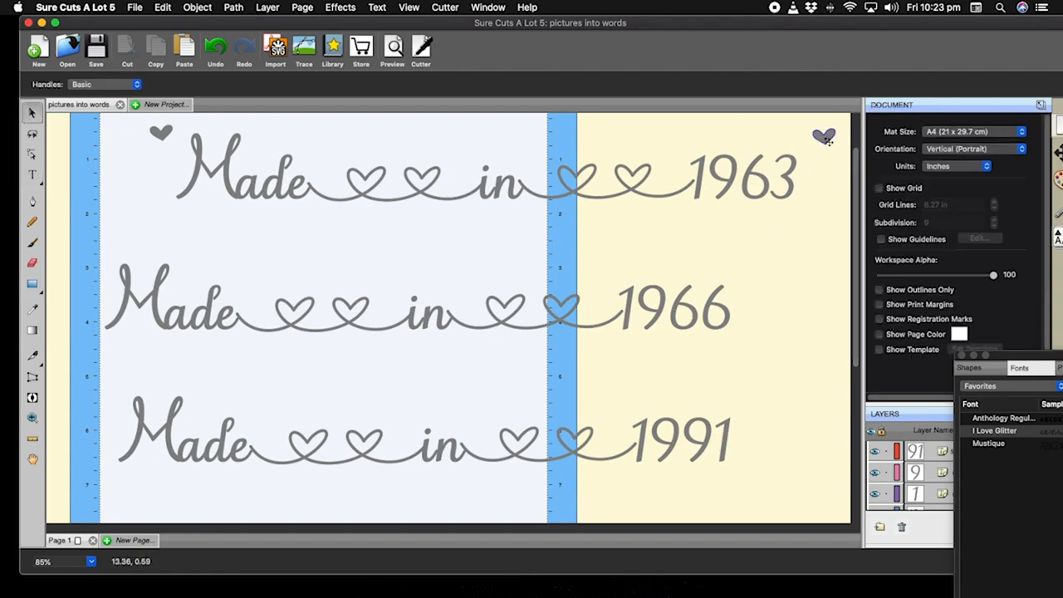
left_click(824, 139)
left_click_drag(825, 139, 809, 143)
Copy and paste that heart, place the duplicate above the end of 1966 and rotate it clockwise about 43 degrees.
right_click(809, 142)
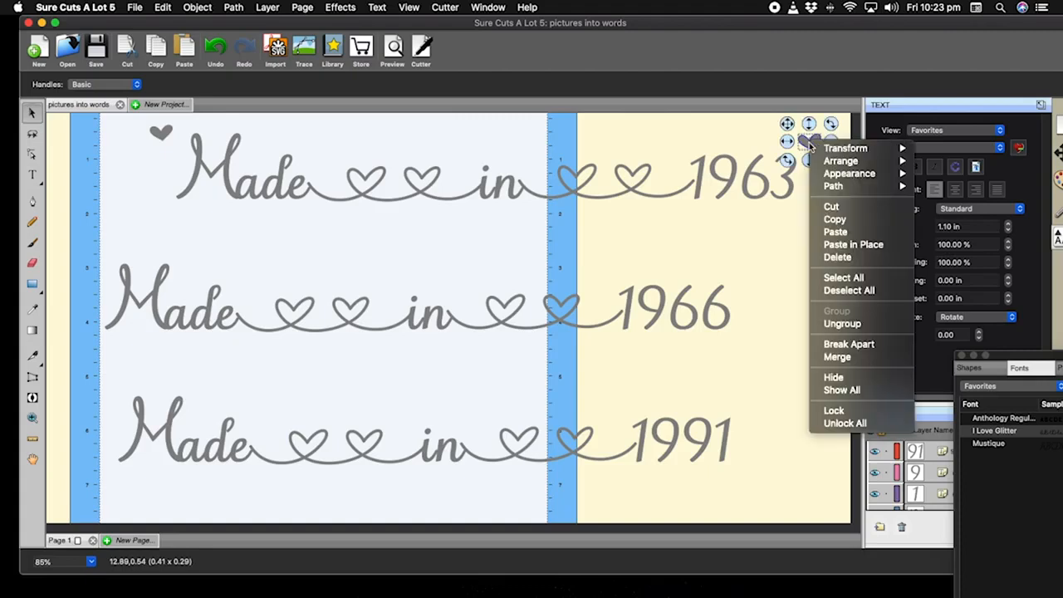
left_click(847, 217)
right_click(752, 284)
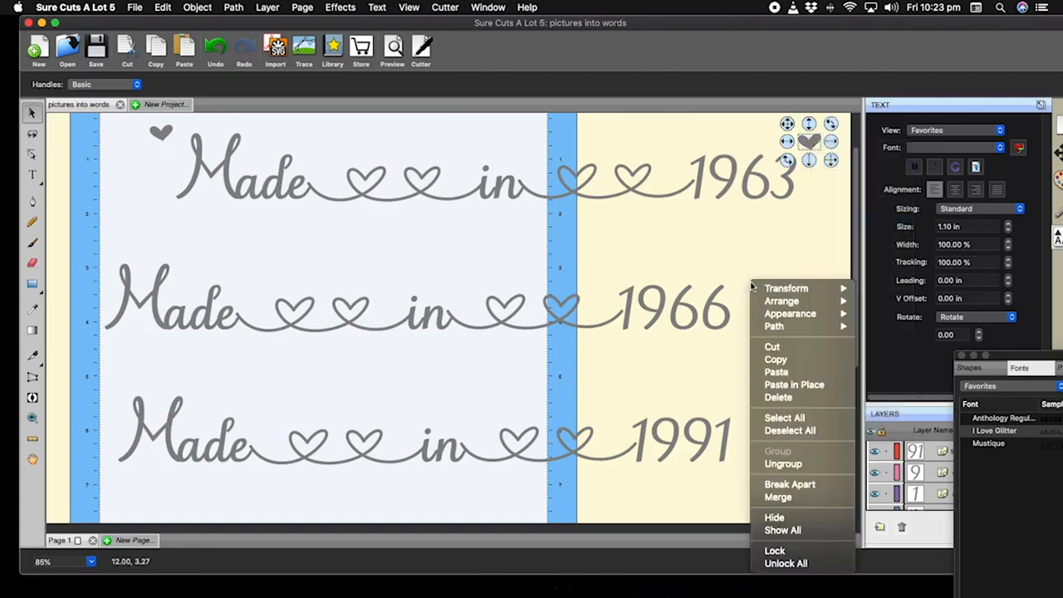
left_click(777, 373)
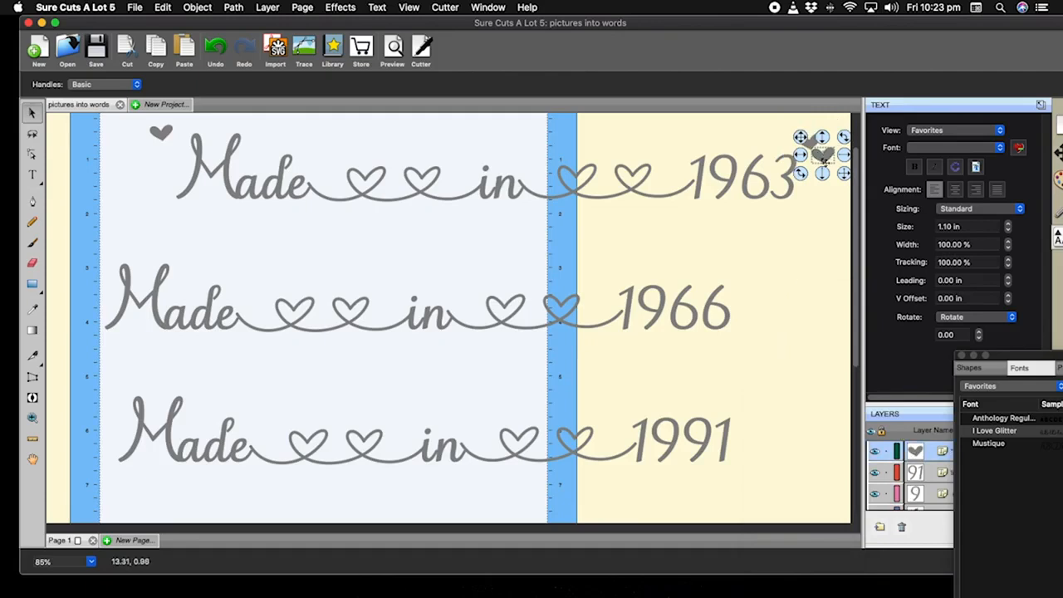
left_click_drag(828, 155, 781, 278)
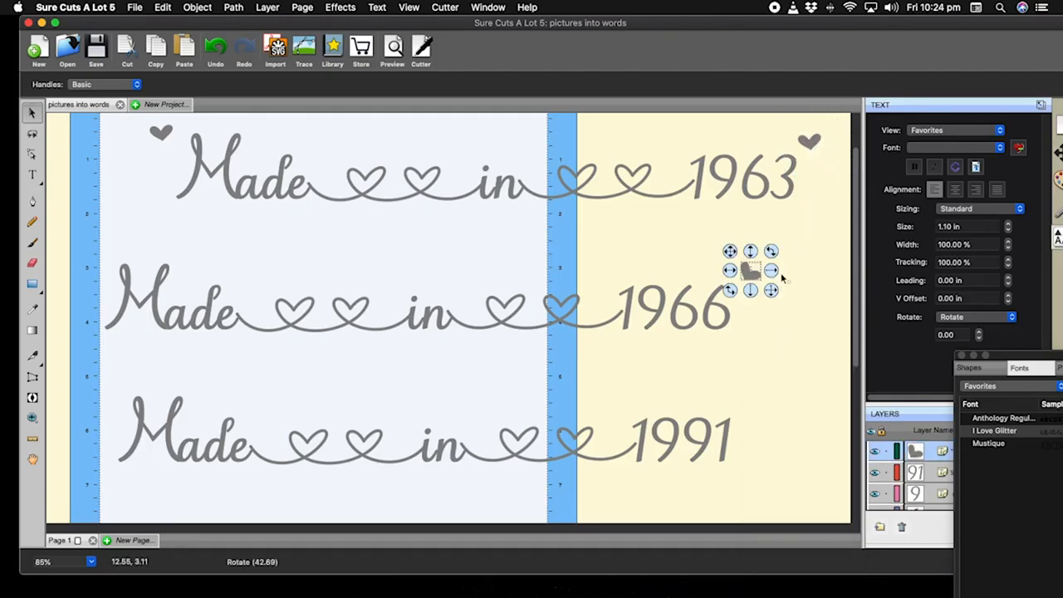
Paste another heart, place it above the end of 1991 and rotate it clockwise about 50 degrees.
right_click(758, 405)
left_click(781, 394)
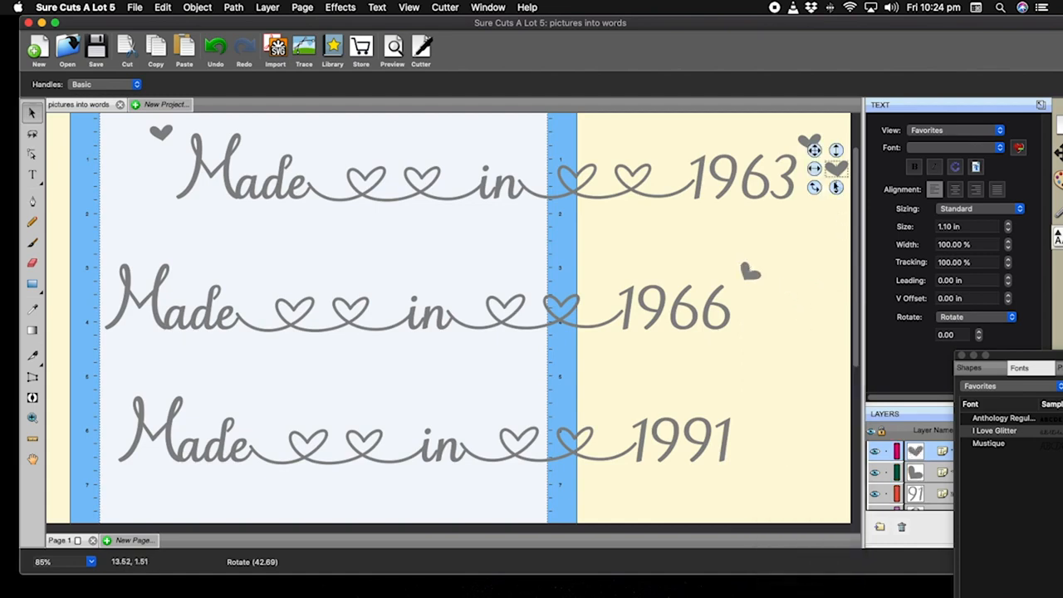
left_click_drag(837, 169, 786, 416)
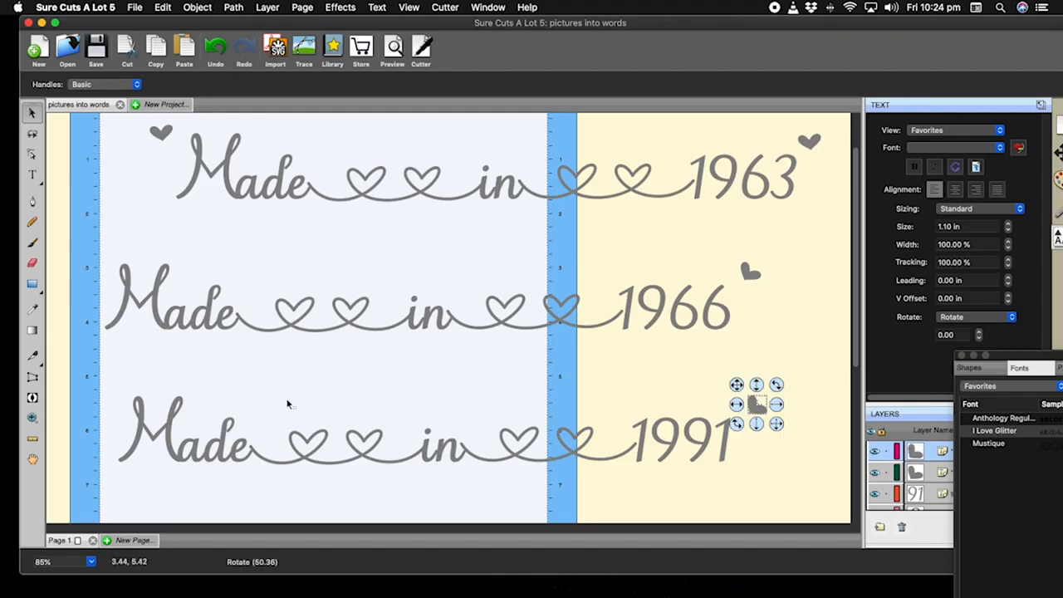
left_click(131, 245)
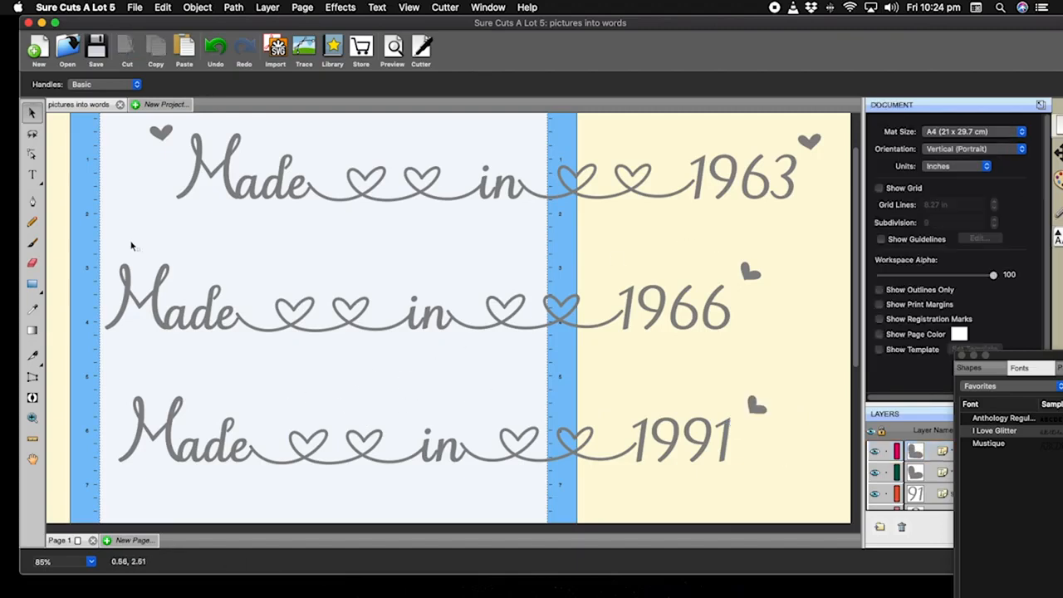
Paste another heart, place it above the M of the 1966 line and rotate it counterclockwise.
right_click(829, 193)
left_click(847, 207)
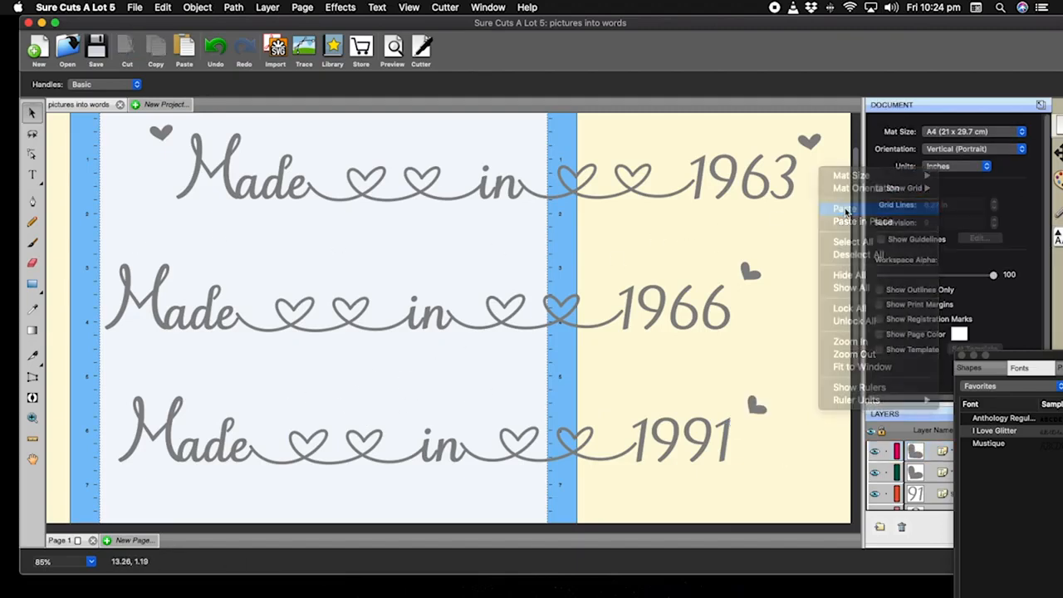
left_click_drag(847, 183, 130, 223)
Tilt the heart beside the M of the 1963 line slightly counterclockwise and rotate the 1966 line's starting heart about 8 degrees.
left_click(162, 137)
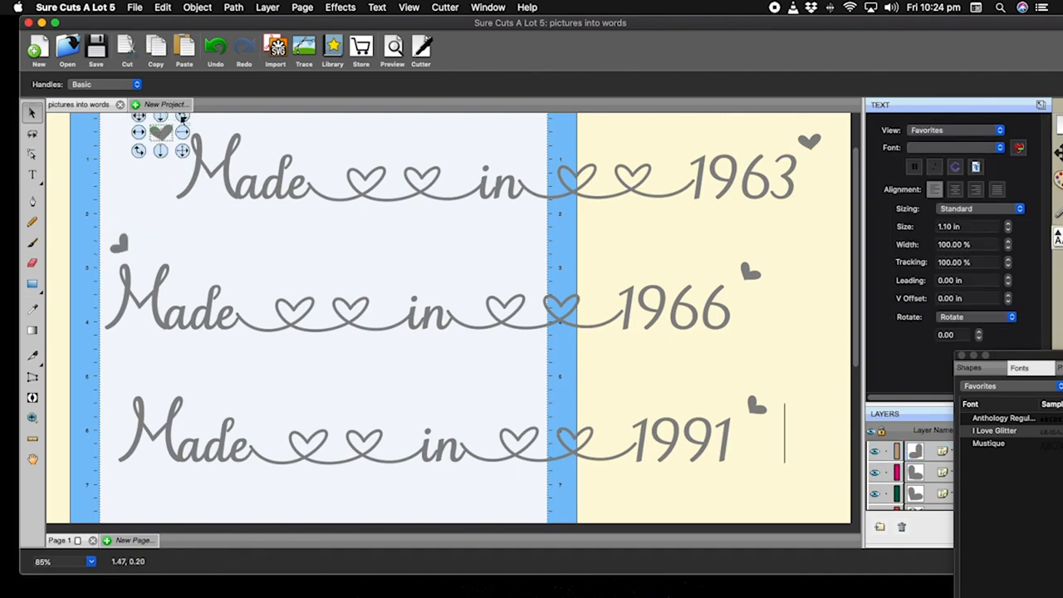
scroll(302, 290, "up", 2)
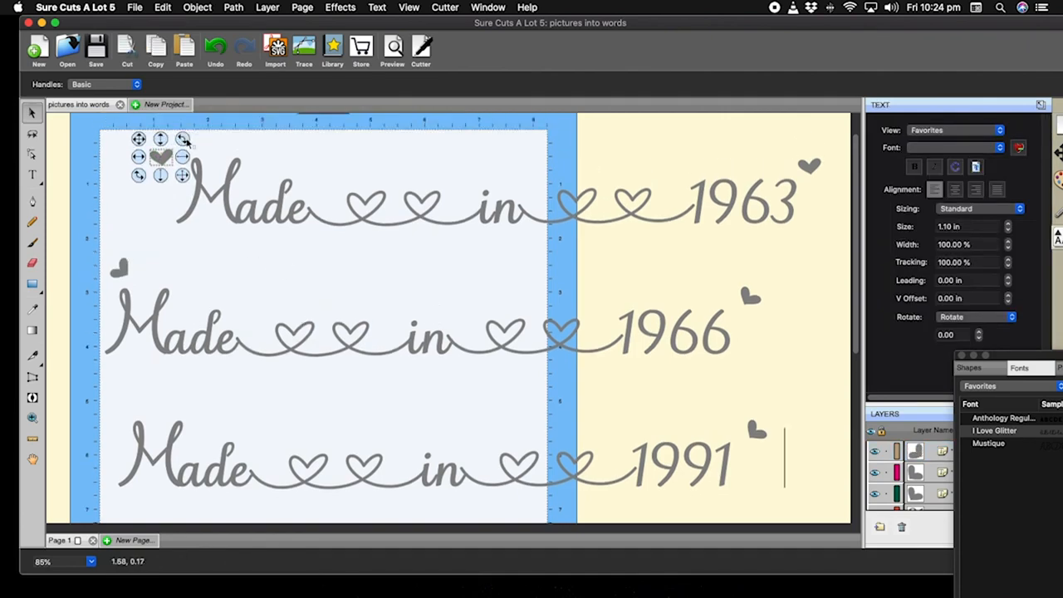
left_click_drag(185, 141, 182, 137)
left_click(124, 270)
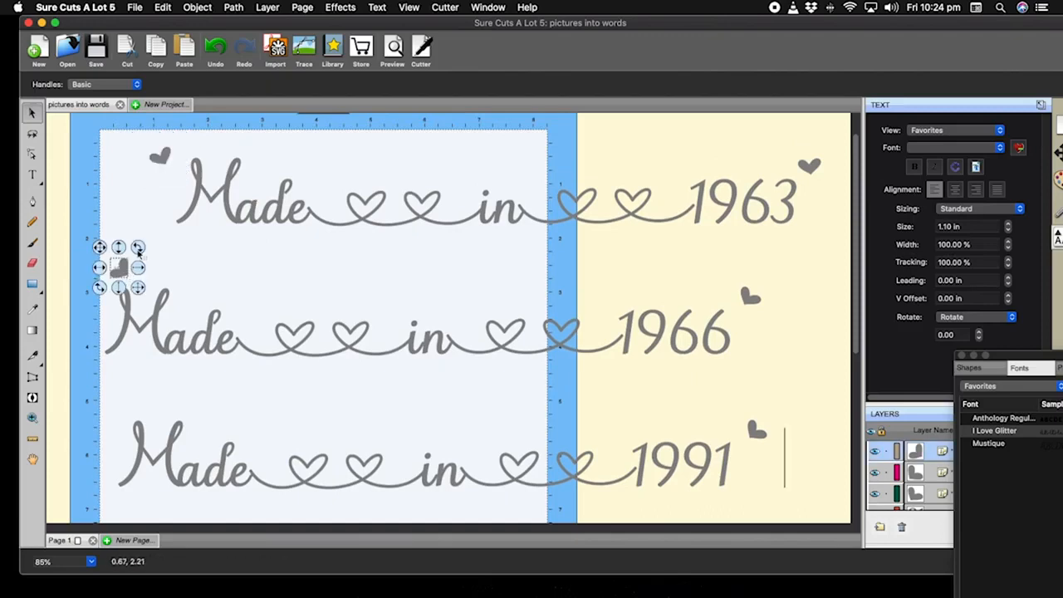
left_click_drag(138, 249, 140, 252)
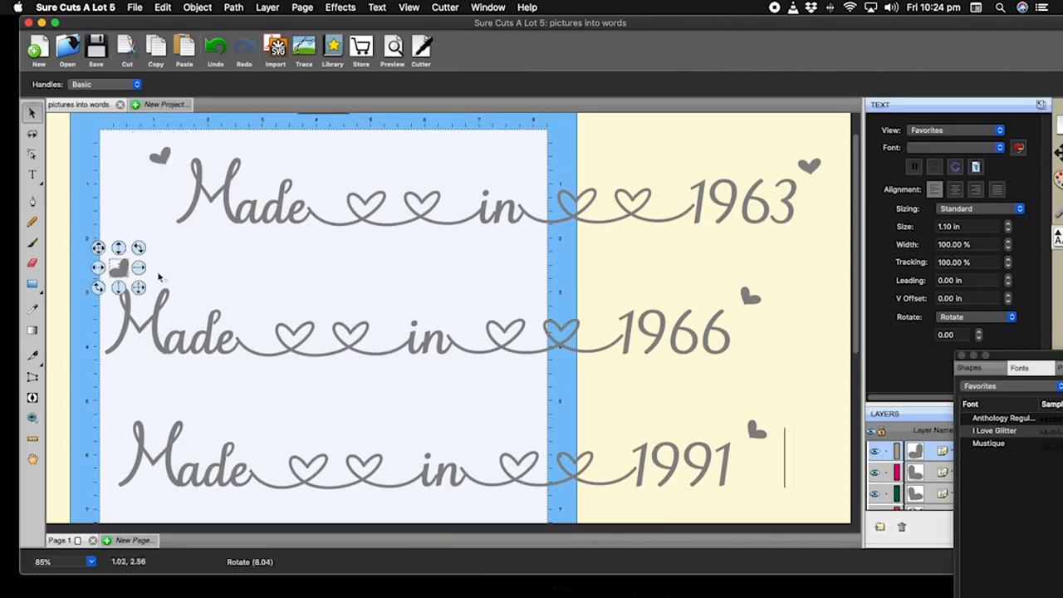
left_click(110, 403)
right_click(111, 403)
left_click(137, 394)
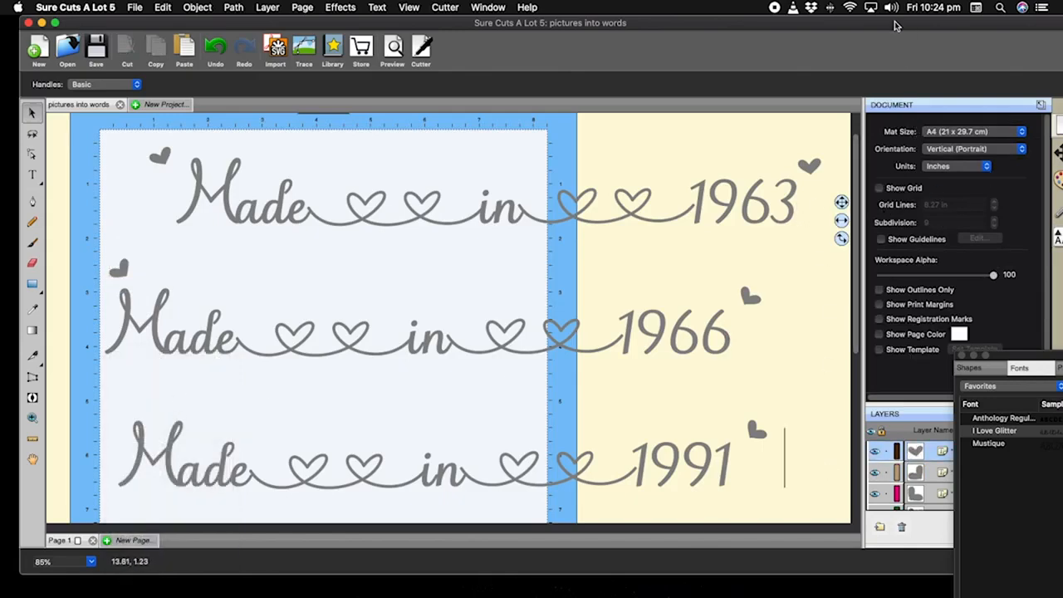
left_click_drag(904, 23, 828, 25)
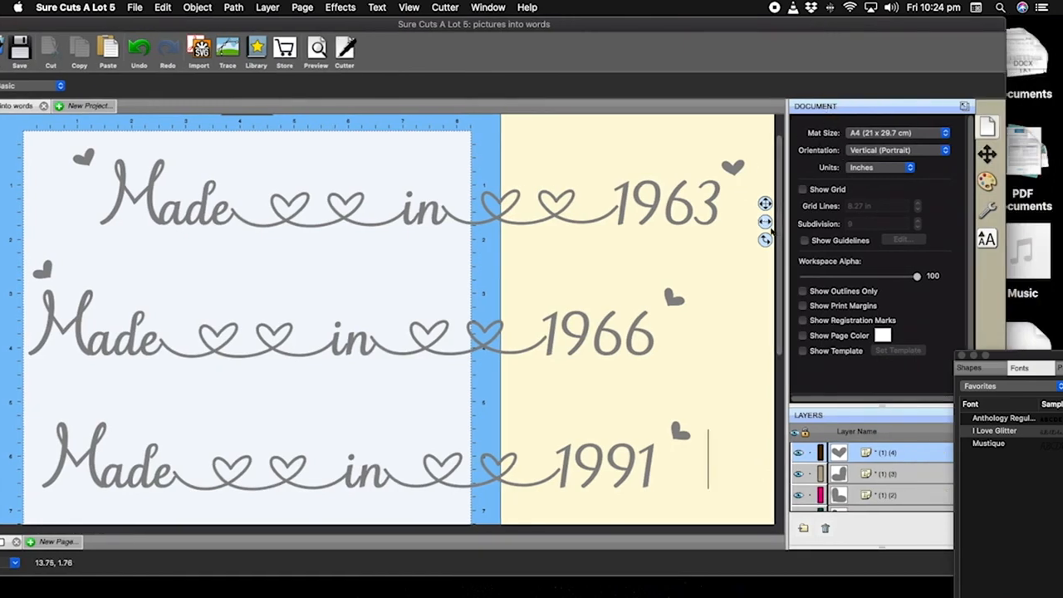
key("super+z")
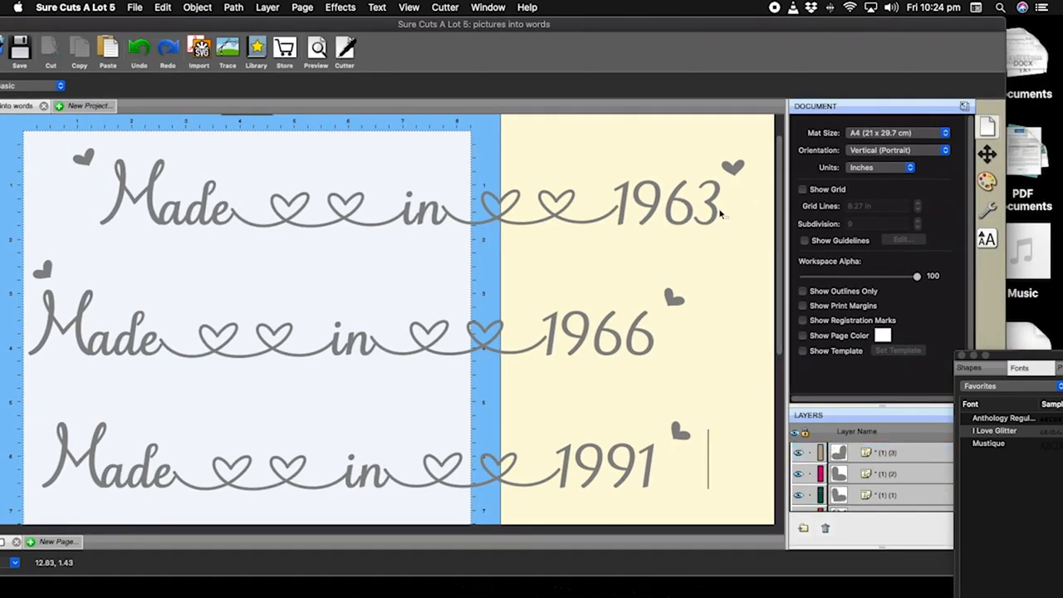
Copy and paste the heart beside the M of the 1963 line and place the duplicate above the M of the 1991 line.
left_click(85, 161)
right_click(84, 158)
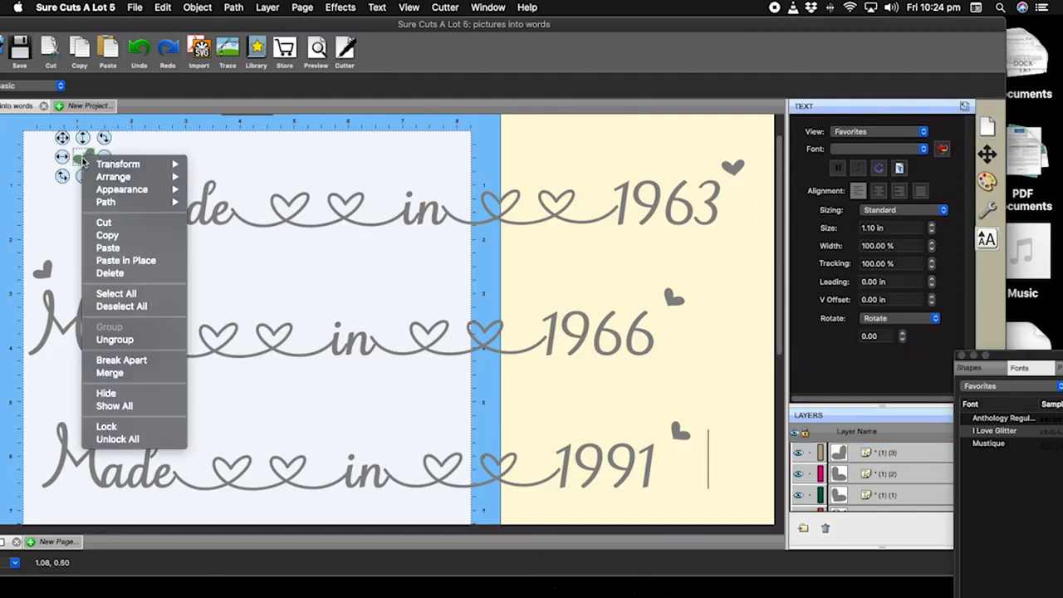
left_click(107, 235)
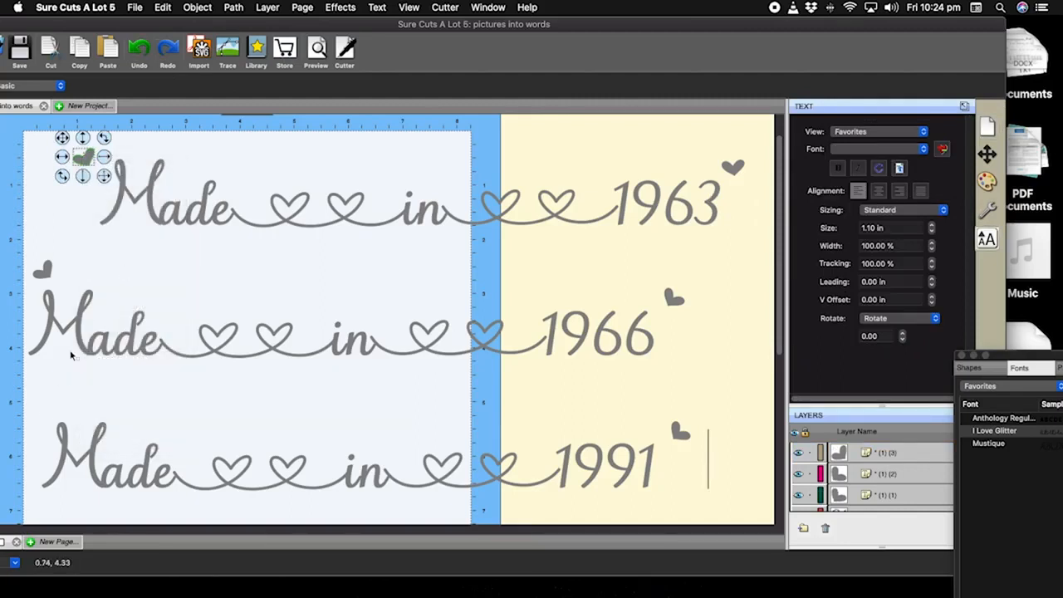
right_click(83, 254)
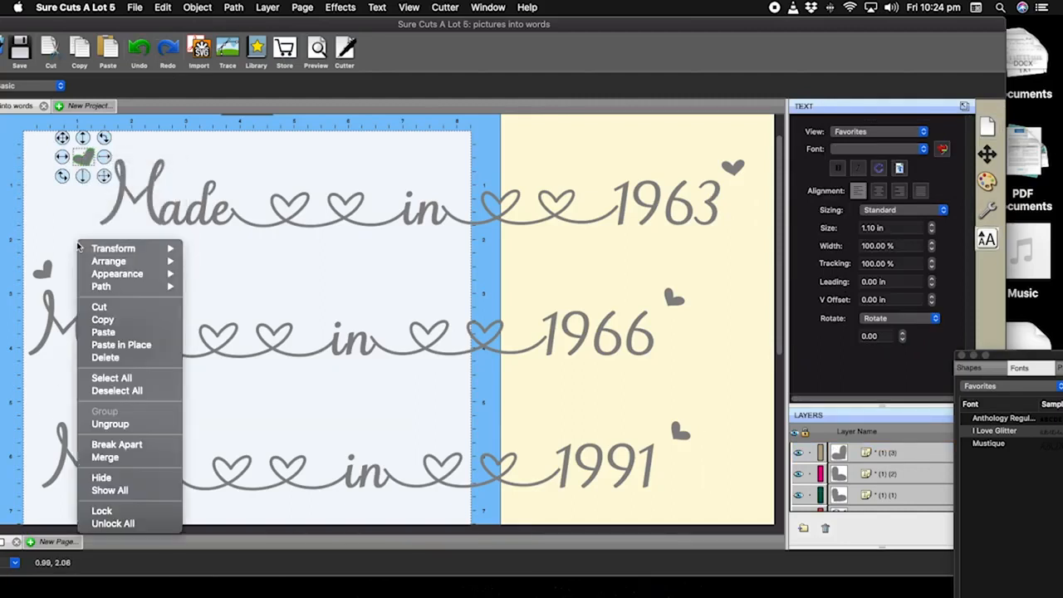
left_click(103, 332)
left_click_drag(86, 166, 45, 407)
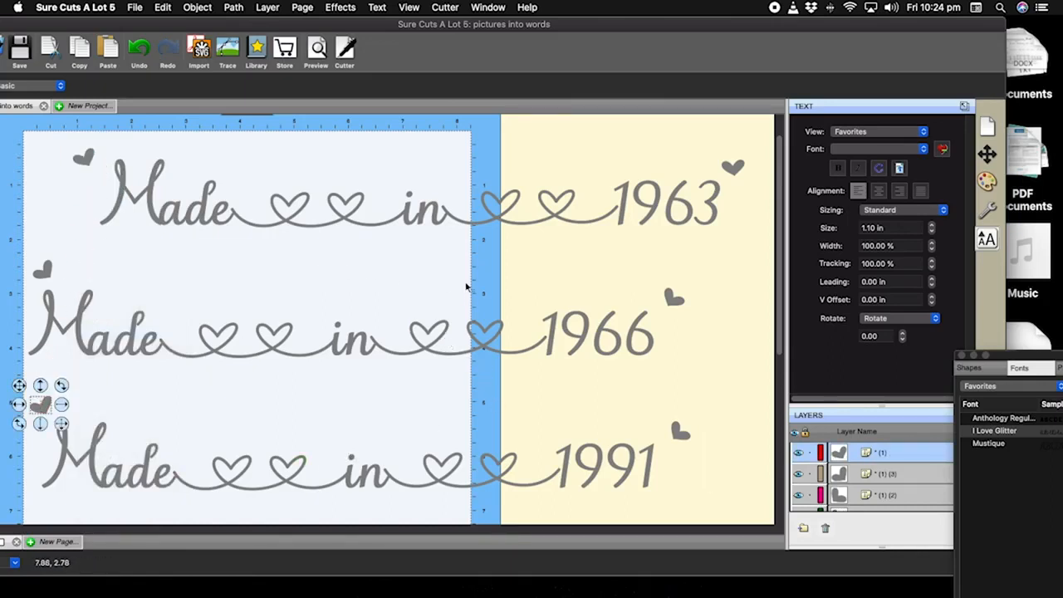
Move all four digits of 1963 together slightly left so the 1 overlaps the end of the heart swash.
left_click_drag(723, 237, 614, 168)
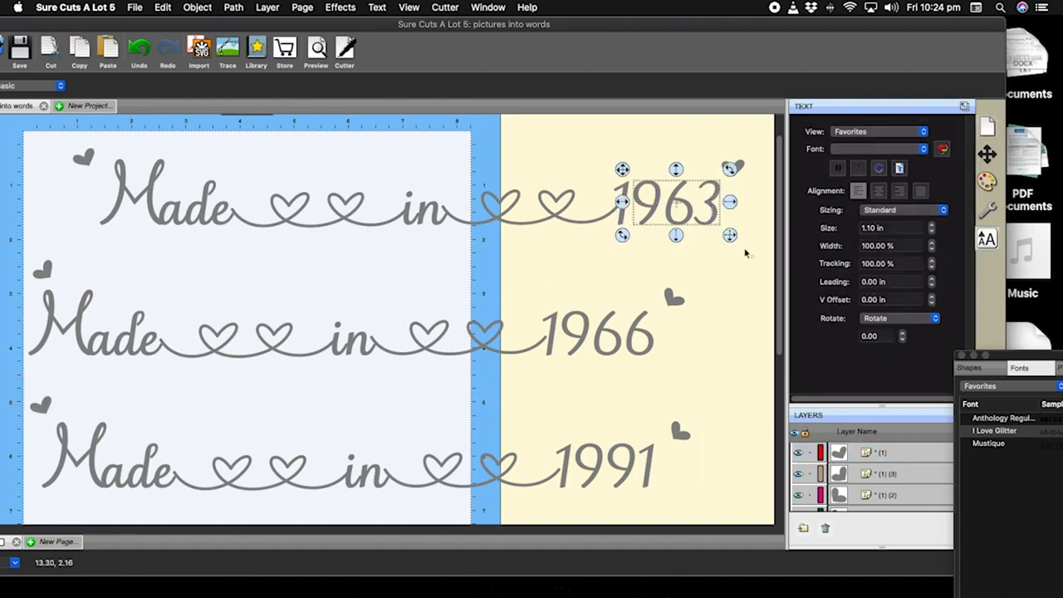
left_click(746, 254)
left_click_drag(759, 258, 71, 122)
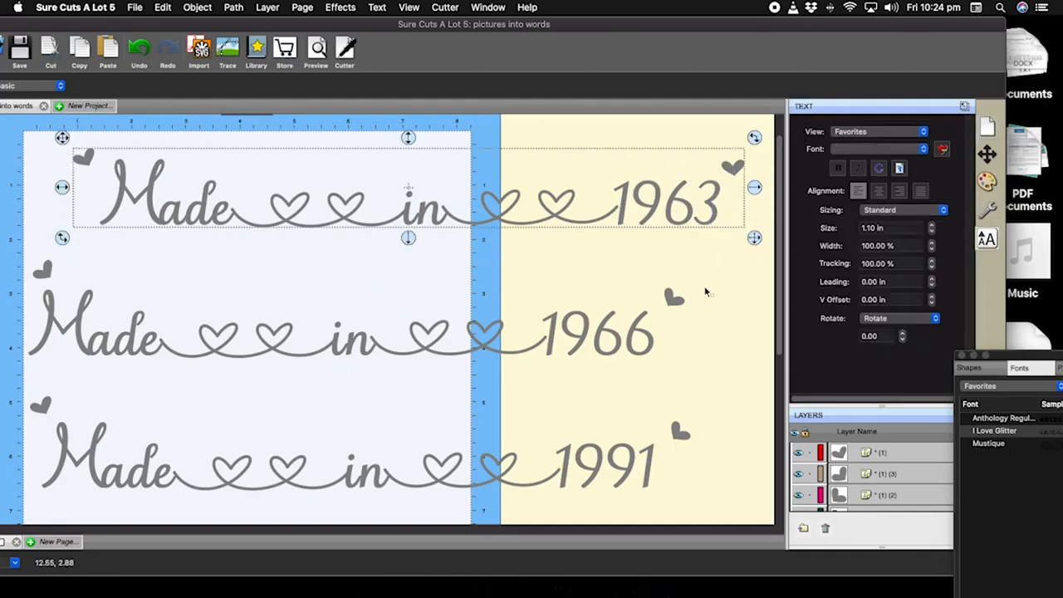
left_click(698, 263)
left_click_drag(737, 248, 612, 175)
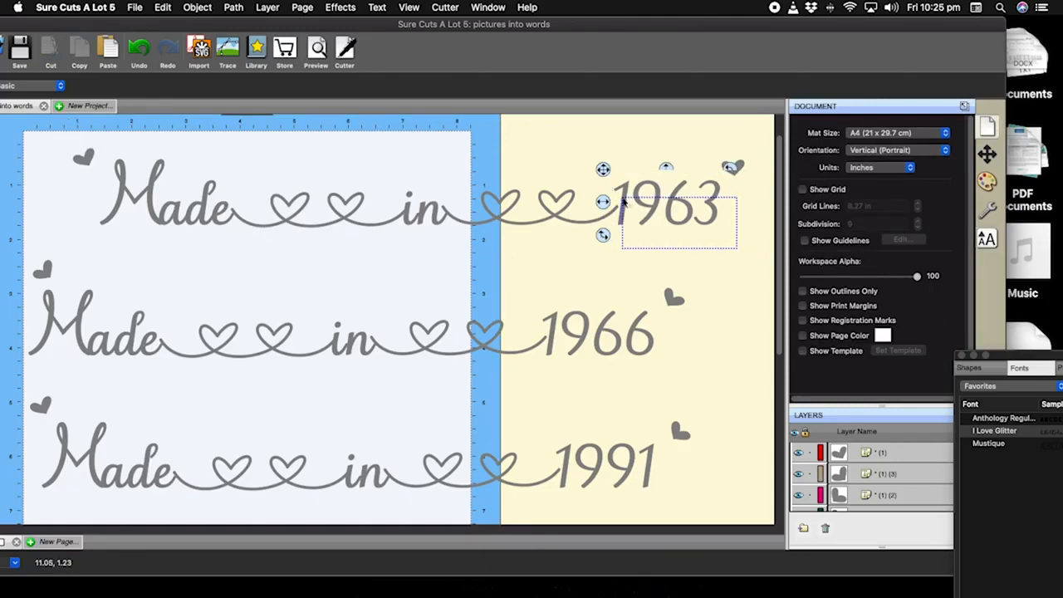
left_click(733, 243)
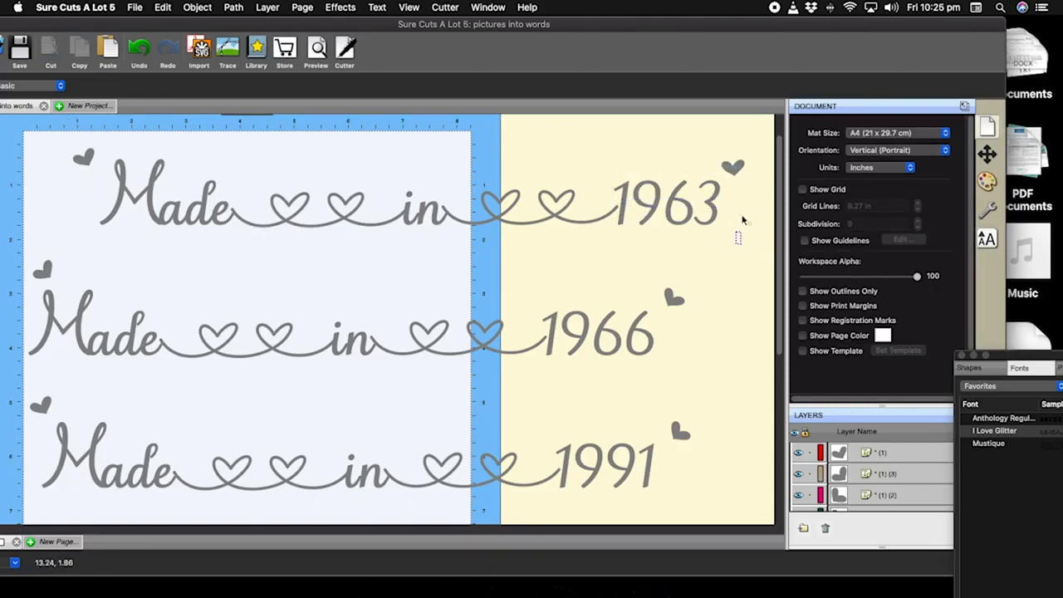
left_click_drag(743, 218, 618, 166)
left_click(762, 272)
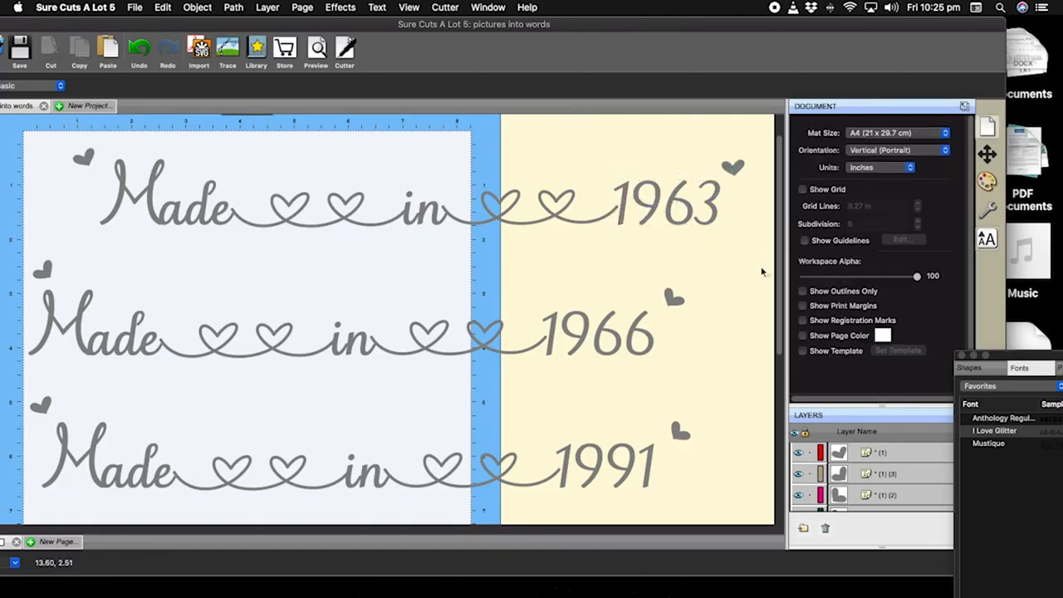
left_click_drag(735, 236, 617, 163)
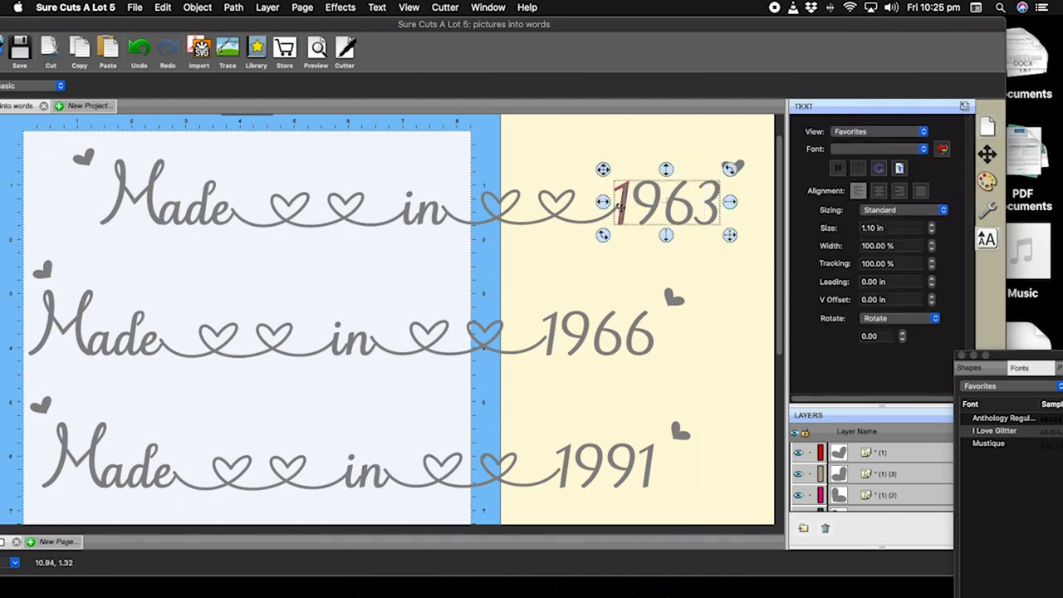
left_click_drag(629, 208, 626, 209)
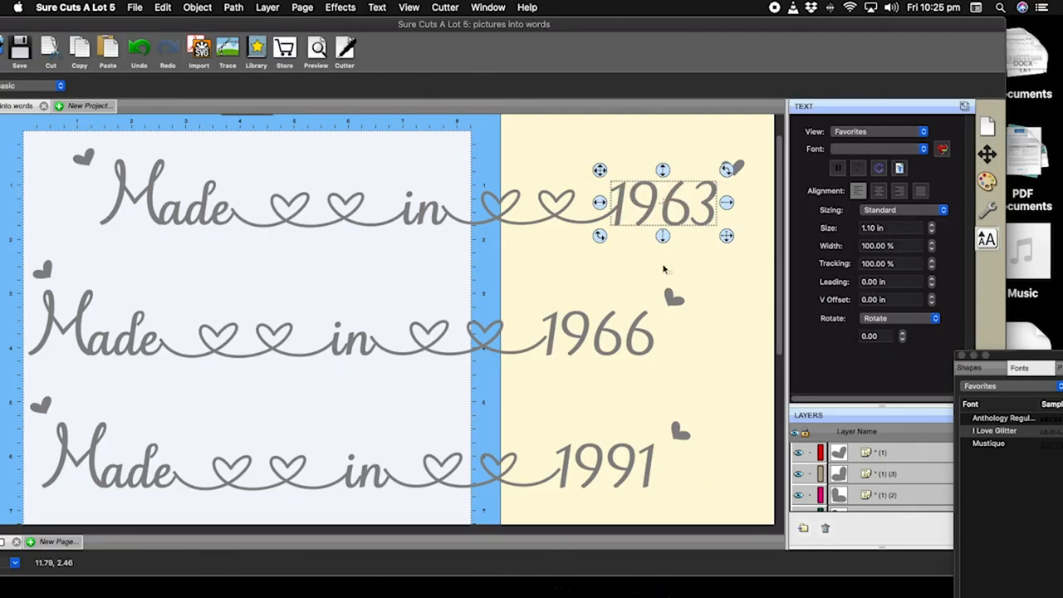
Move the digits of 1966 and those of 1991 slightly left so each 1 overlaps the end of its swash.
left_click_drag(671, 369, 546, 307)
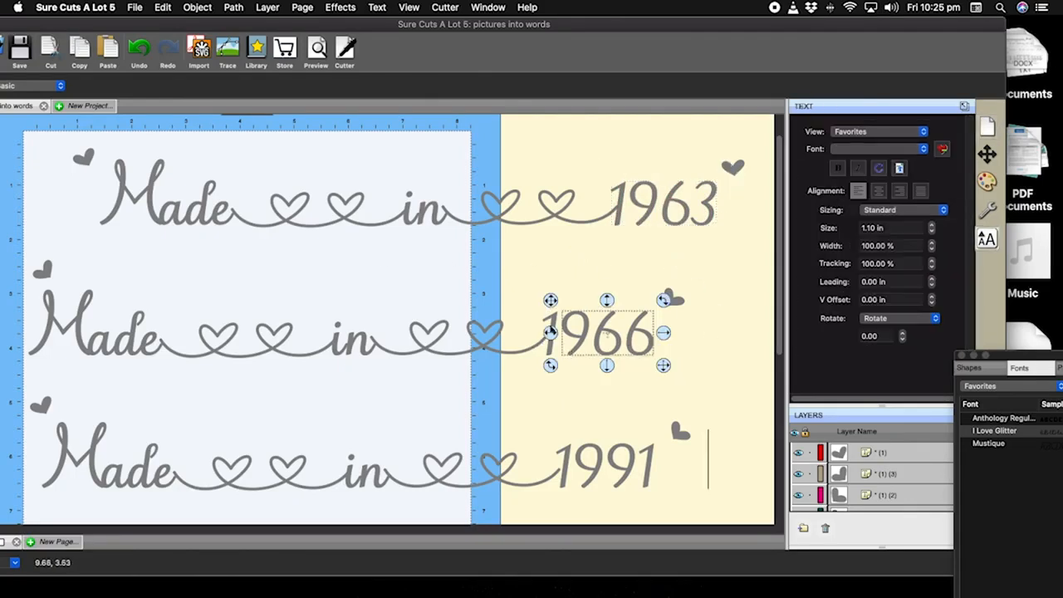
left_click(664, 379)
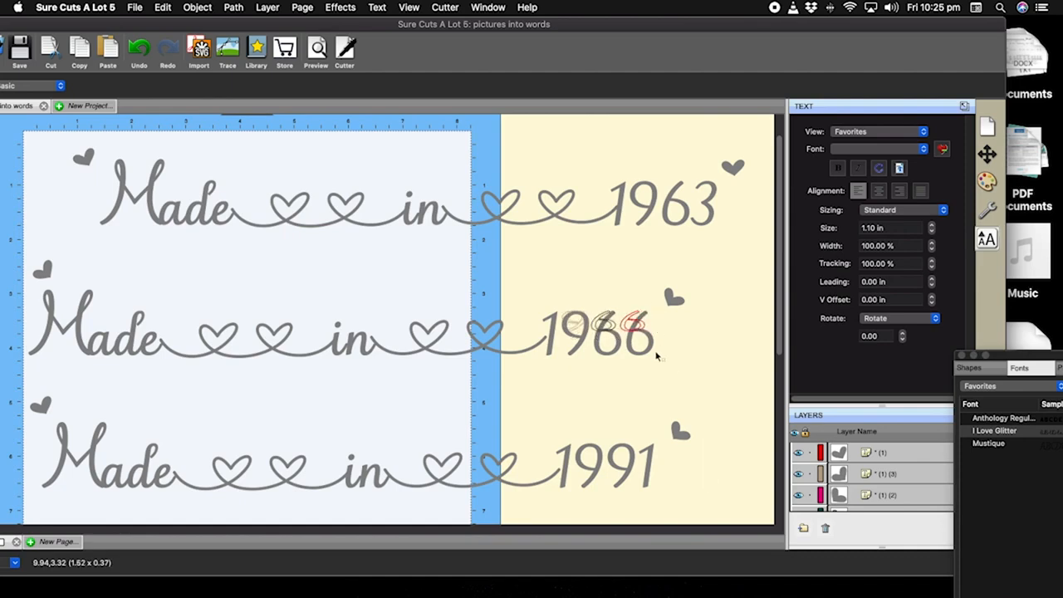
left_click(660, 374)
left_click_drag(667, 379, 536, 291)
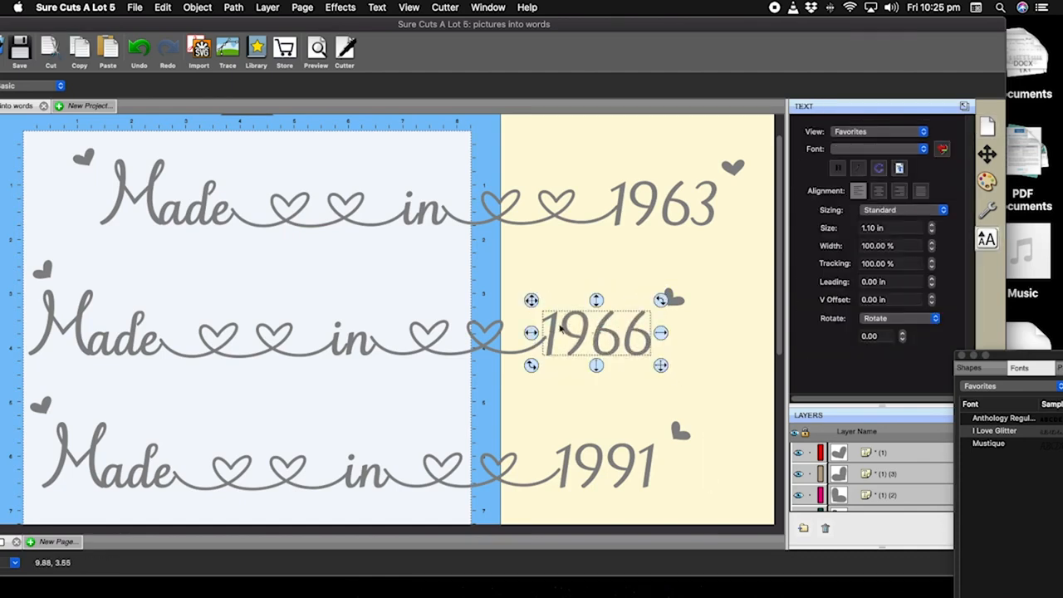
left_click_drag(559, 328, 555, 329)
left_click(717, 391)
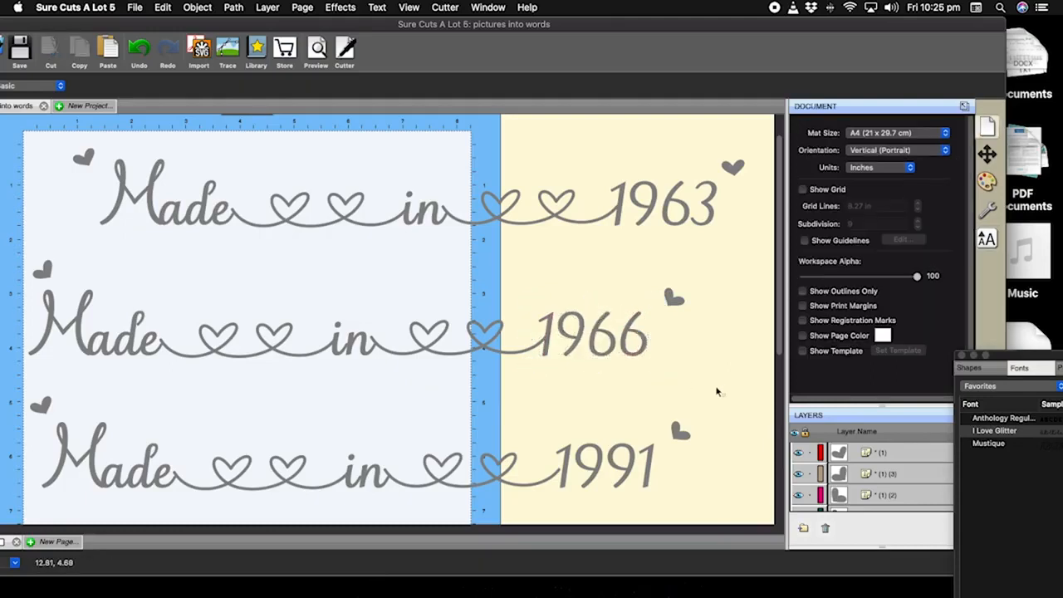
left_click_drag(665, 506, 553, 426)
left_click_drag(573, 460, 570, 459)
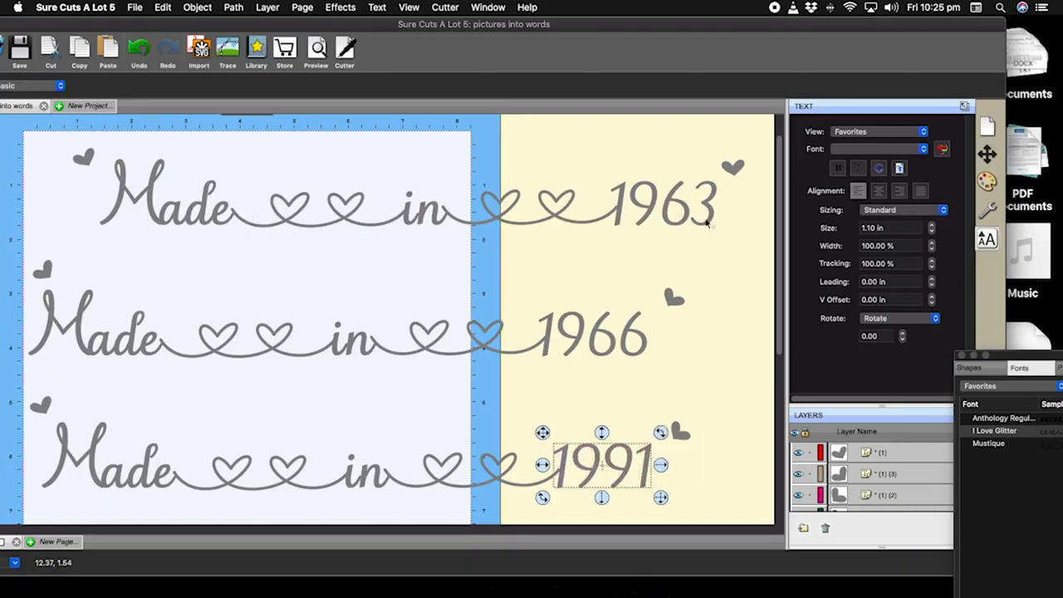
Unite the whole 1963 line with its two outer hearts and move it up and left on the page.
left_click_drag(761, 240, 63, 139)
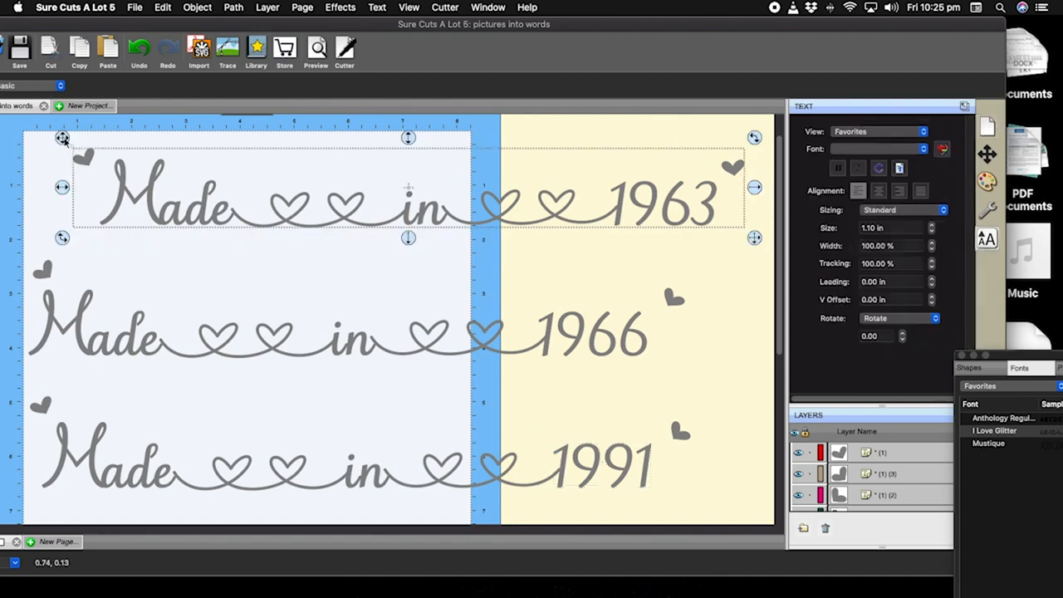
left_click(233, 8)
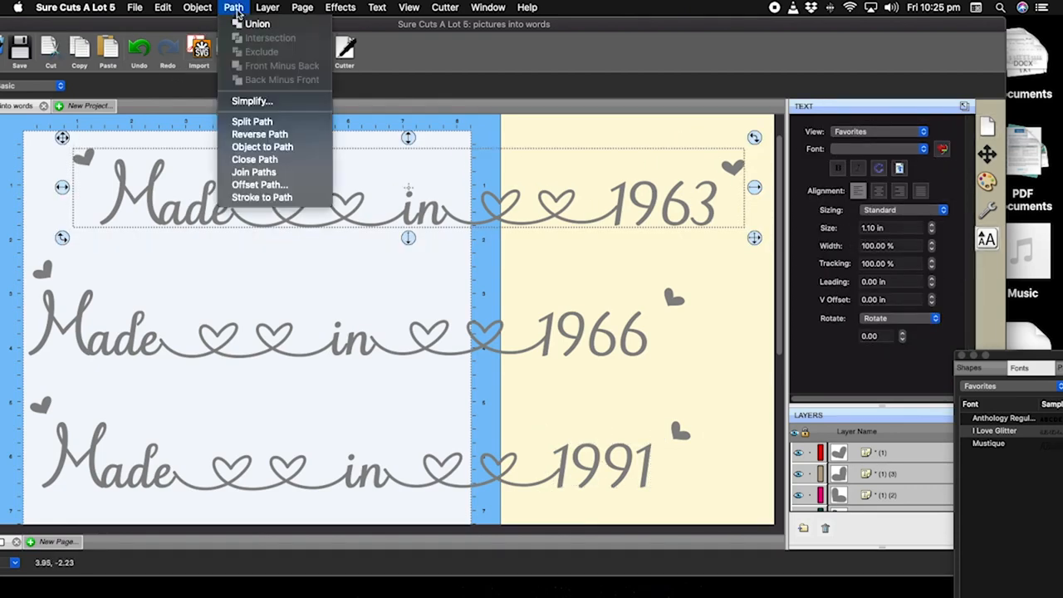
left_click(245, 25)
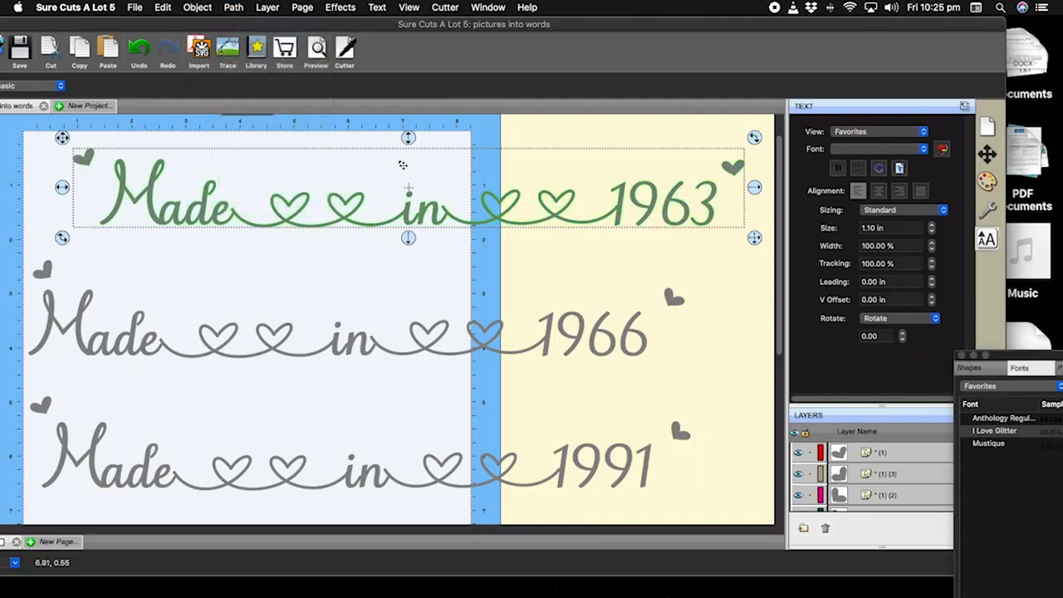
left_click_drag(413, 226, 380, 198)
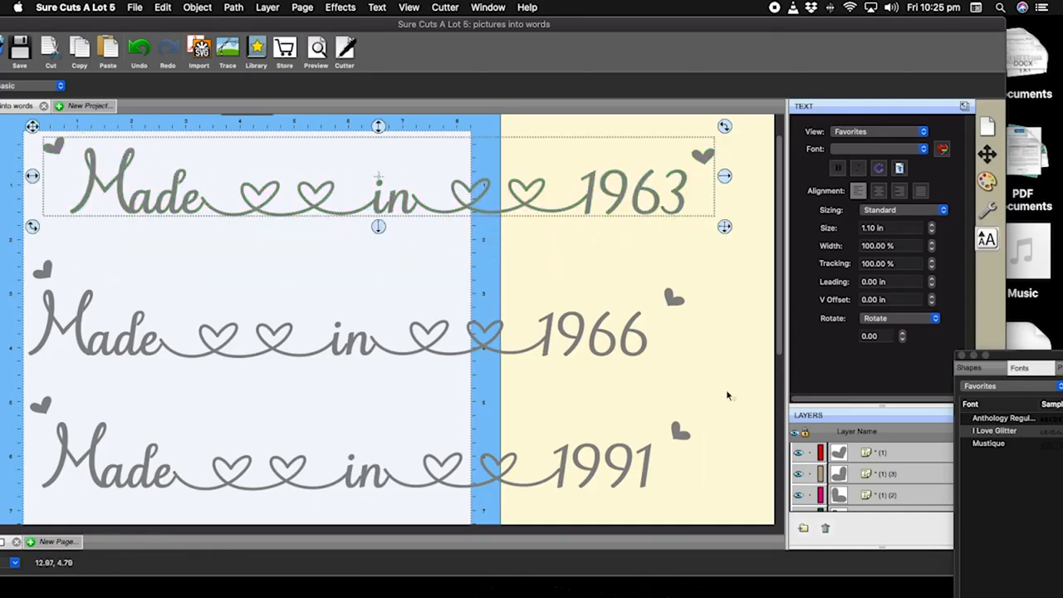
Unite the 1966 lettering, its swashes and both outer hearts into one shape with Union.
left_click_drag(728, 394, 19, 235)
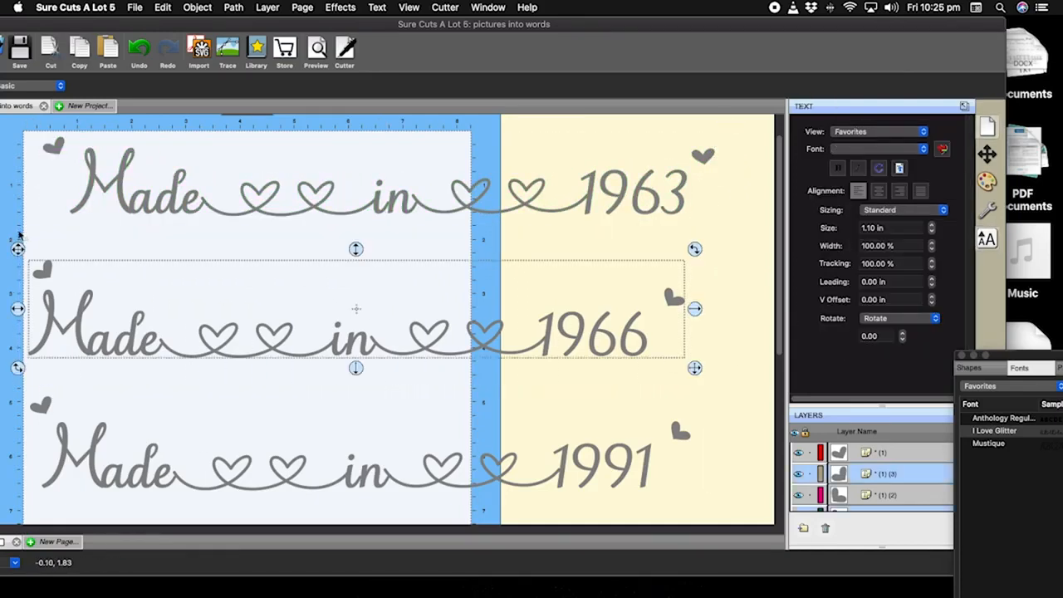
left_click(235, 7)
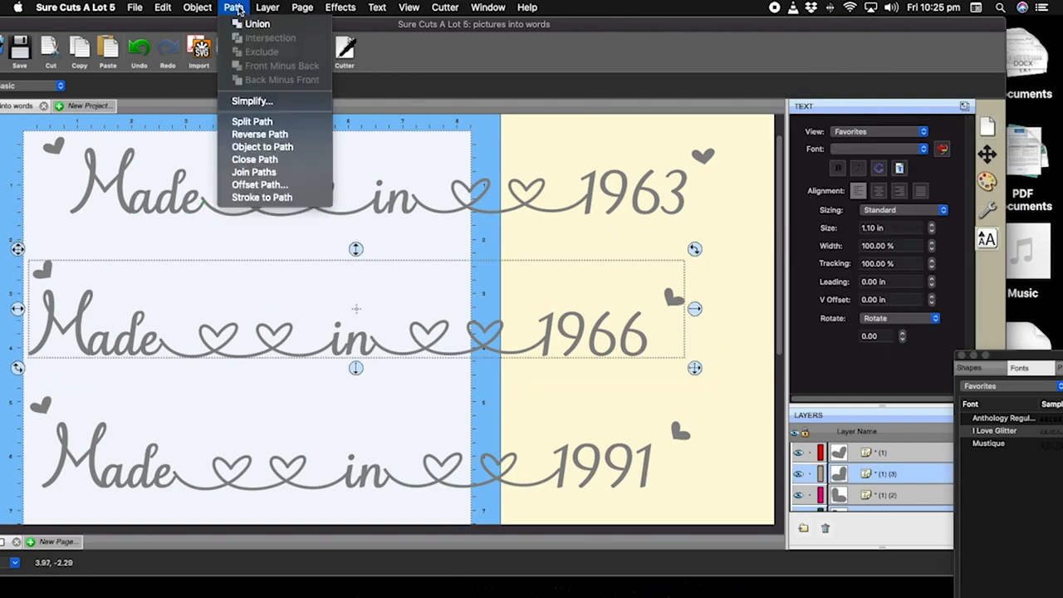
left_click(251, 23)
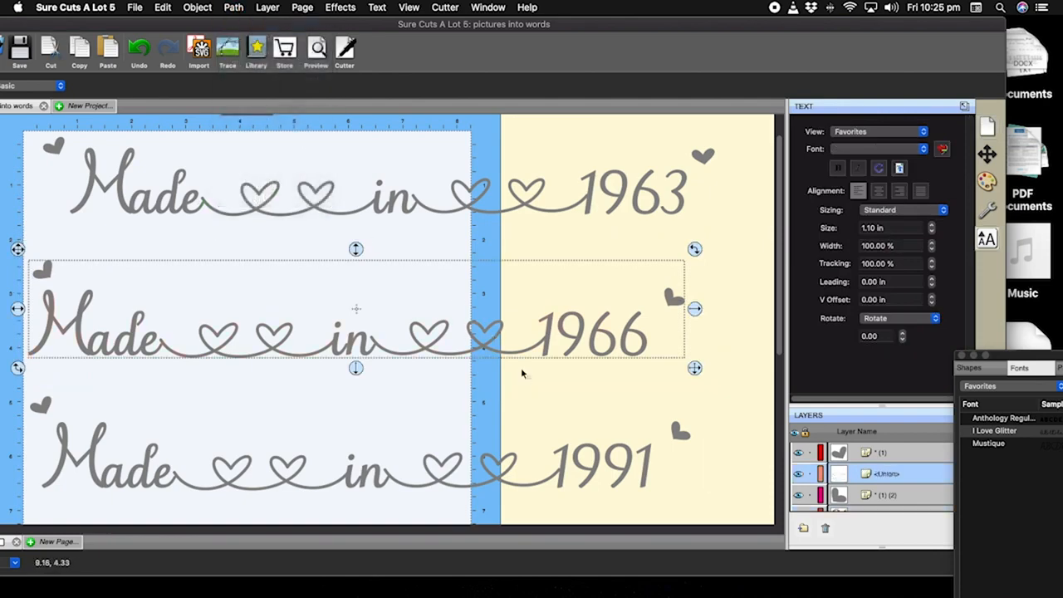
left_click(548, 409)
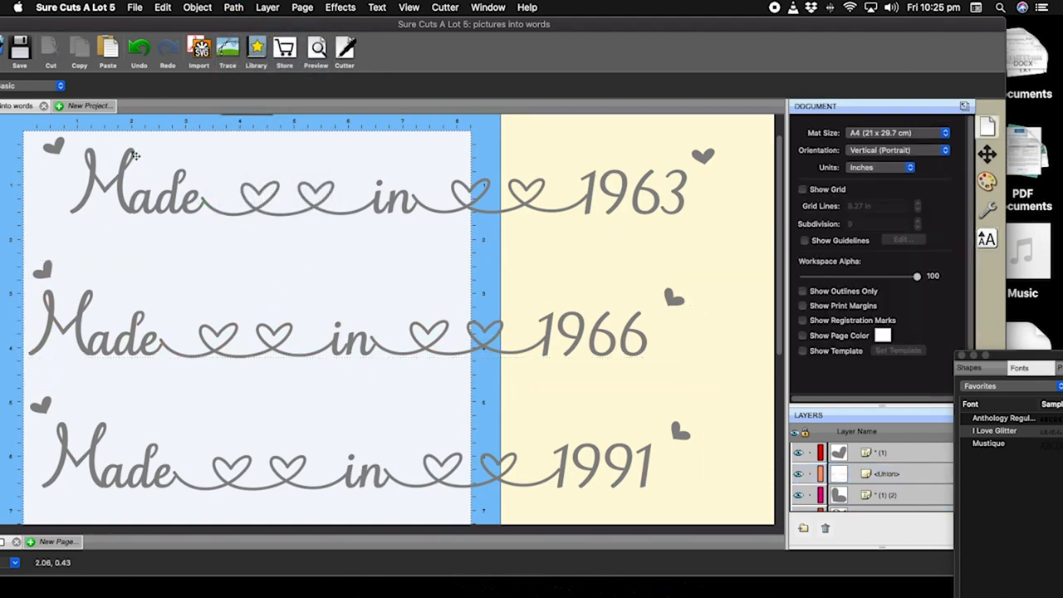
Apply Union to the complete 1991 line, including its two outer hearts.
left_click_drag(700, 506, 19, 384)
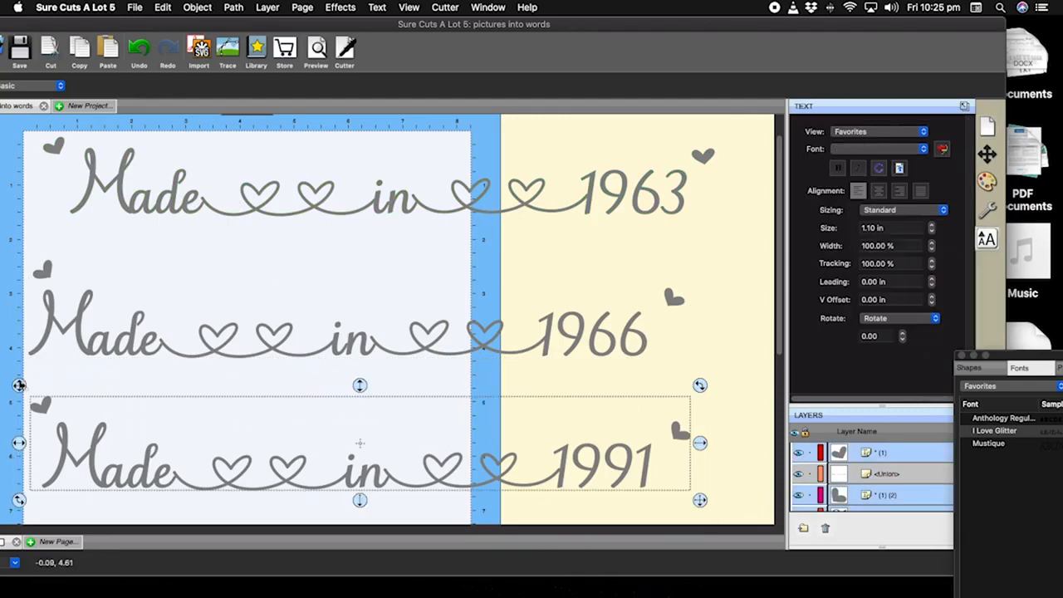
left_click(233, 7)
left_click(253, 25)
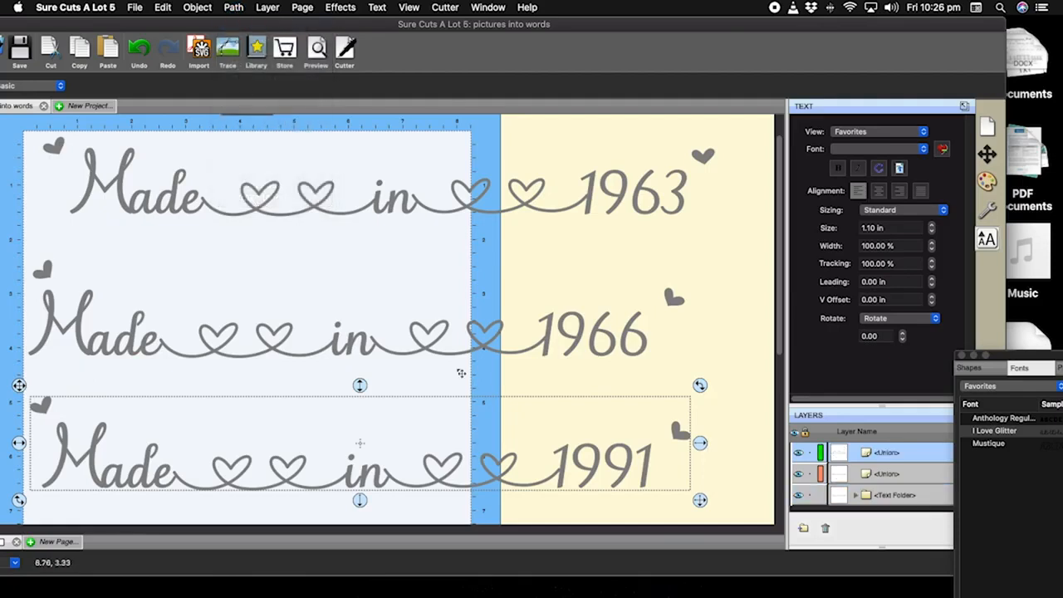
left_click(667, 350)
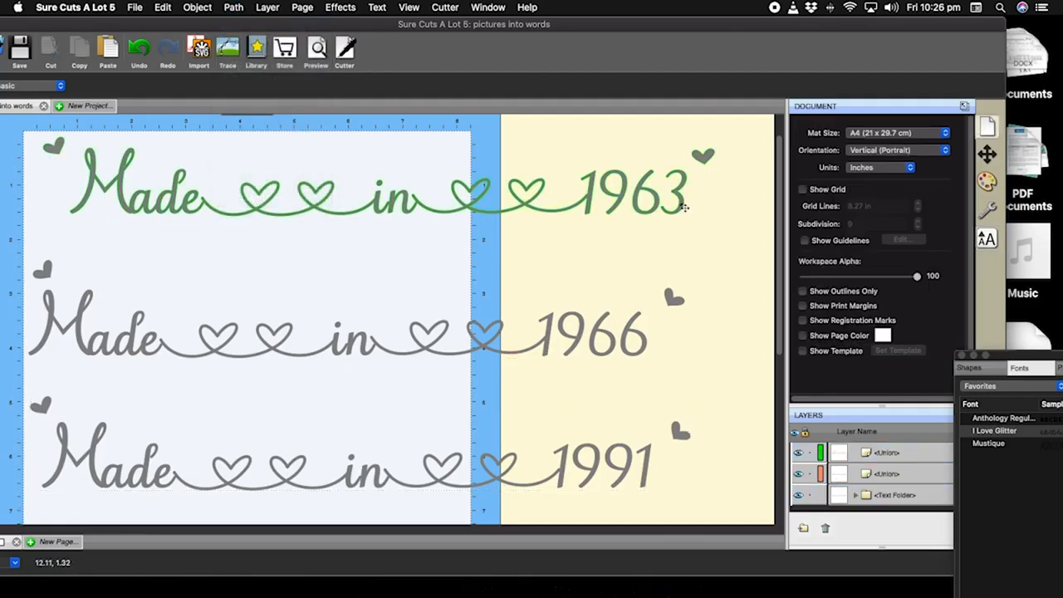
Scale all three united designs down together proportionally so they fit within the width of the page.
left_click_drag(745, 497, 9, 121)
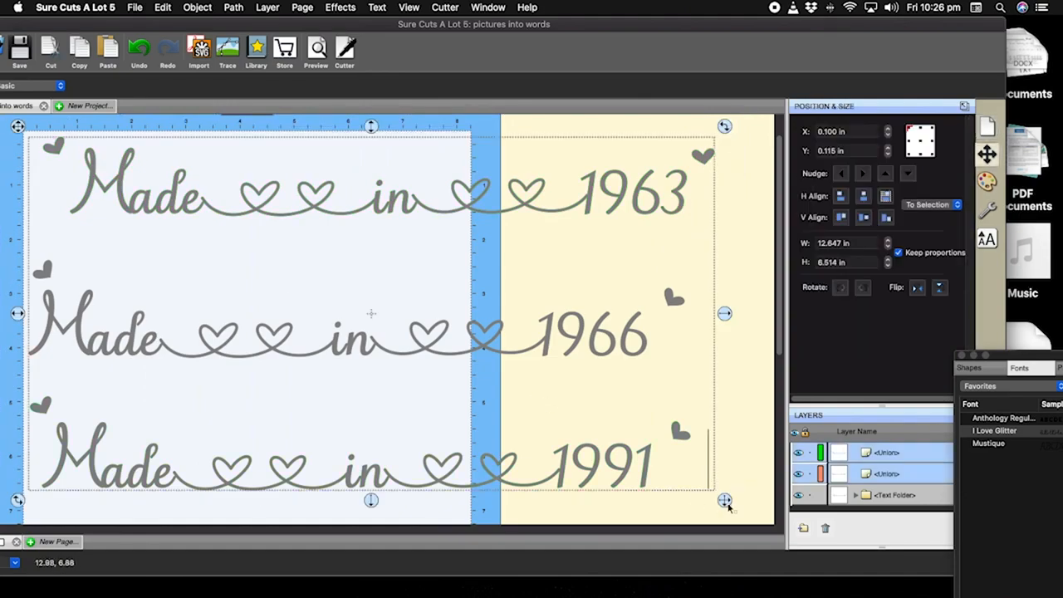
left_click_drag(728, 507, 490, 405)
left_click(529, 422)
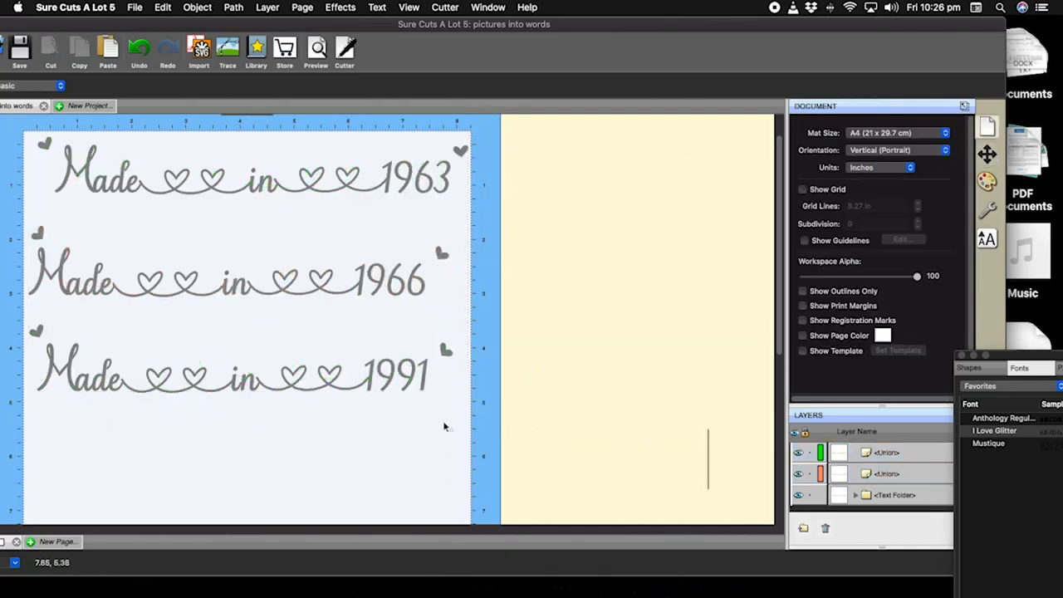
Add the text WIFE in the Anthology Regular font below the 1991 line.
left_click_drag(395, 23, 503, 7)
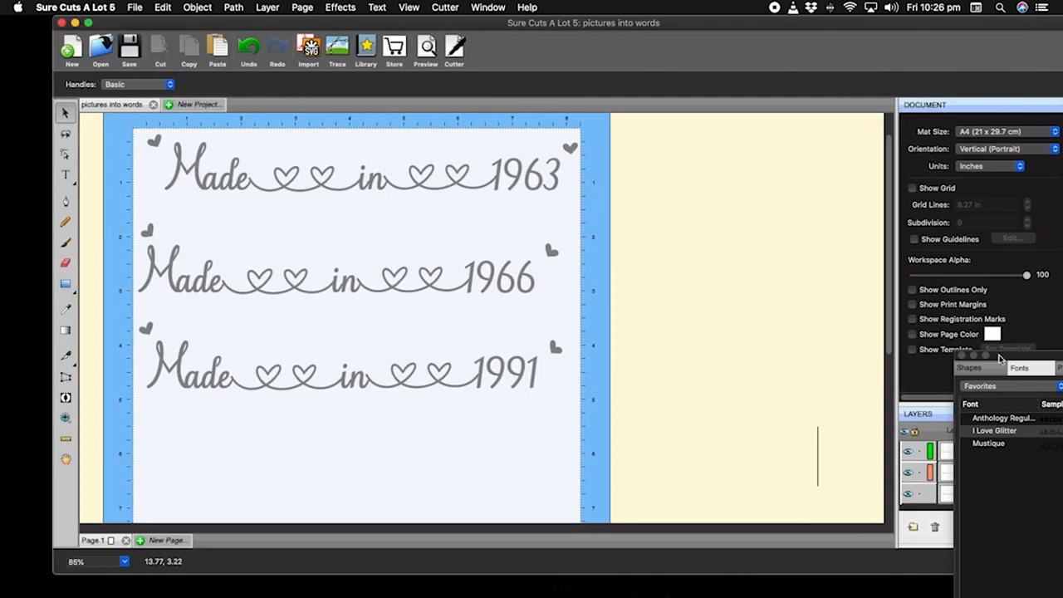
left_click_drag(1000, 357, 687, 157)
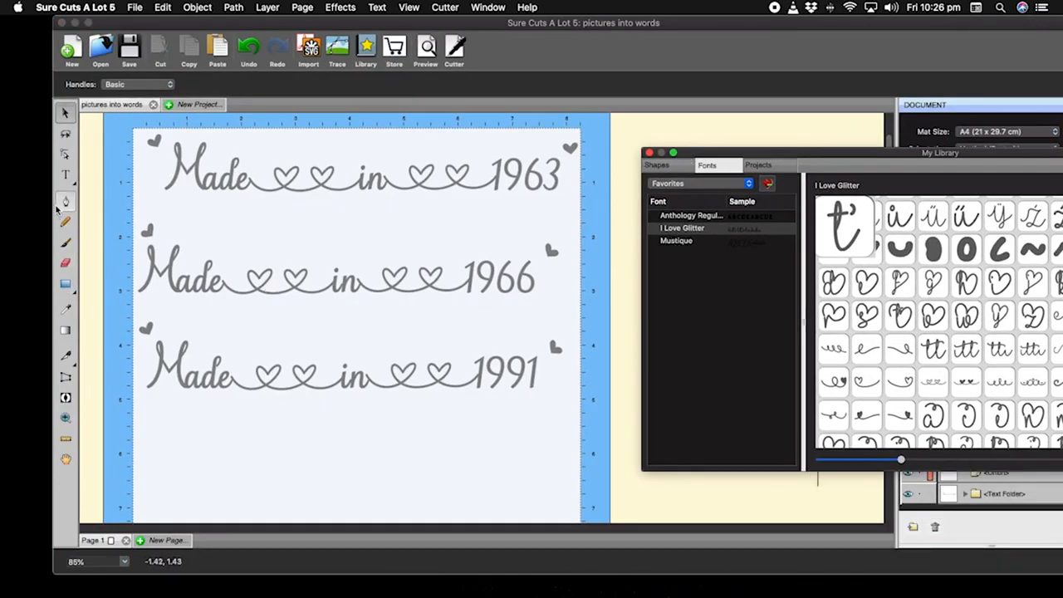
left_click(66, 174)
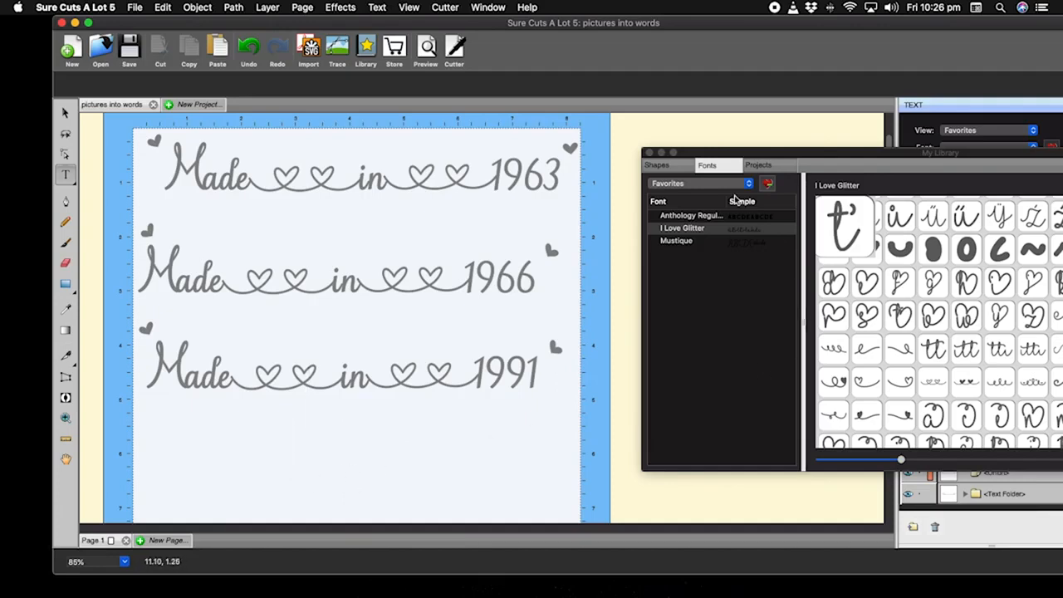
left_click(700, 217)
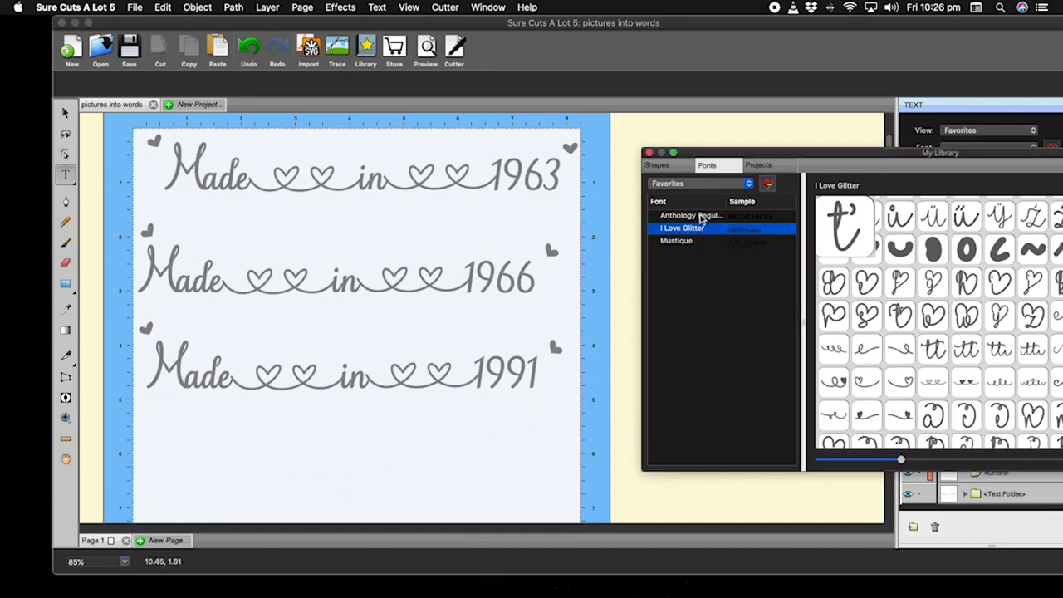
left_click(701, 217)
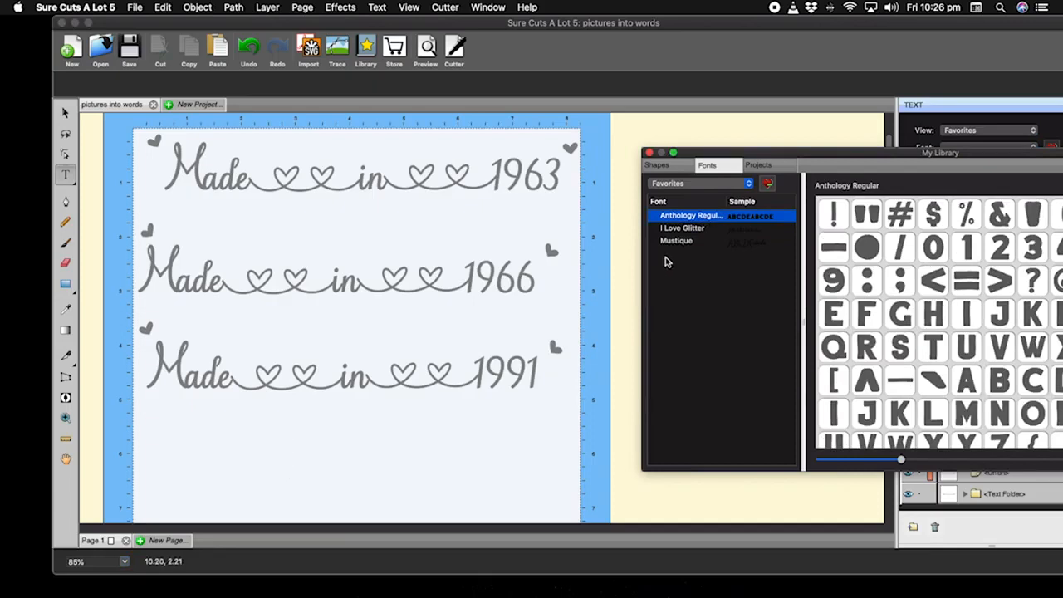
left_click(315, 438)
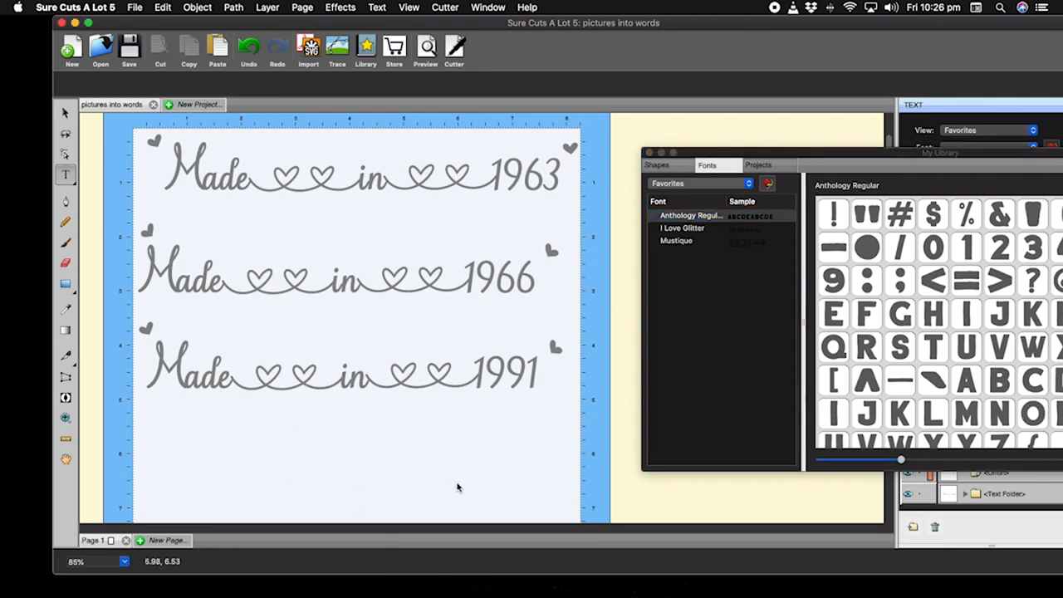
type("WIFE")
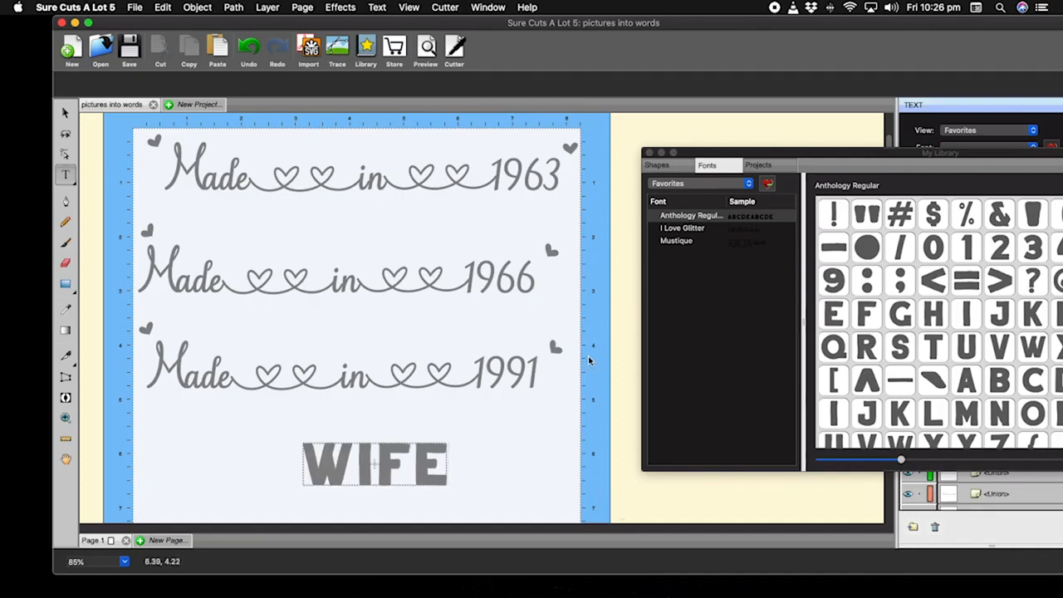
Add a separate text object MUM in Anthology Regular below WIFE.
scroll(587, 373, "down", 2)
scroll(588, 373, "down", 2)
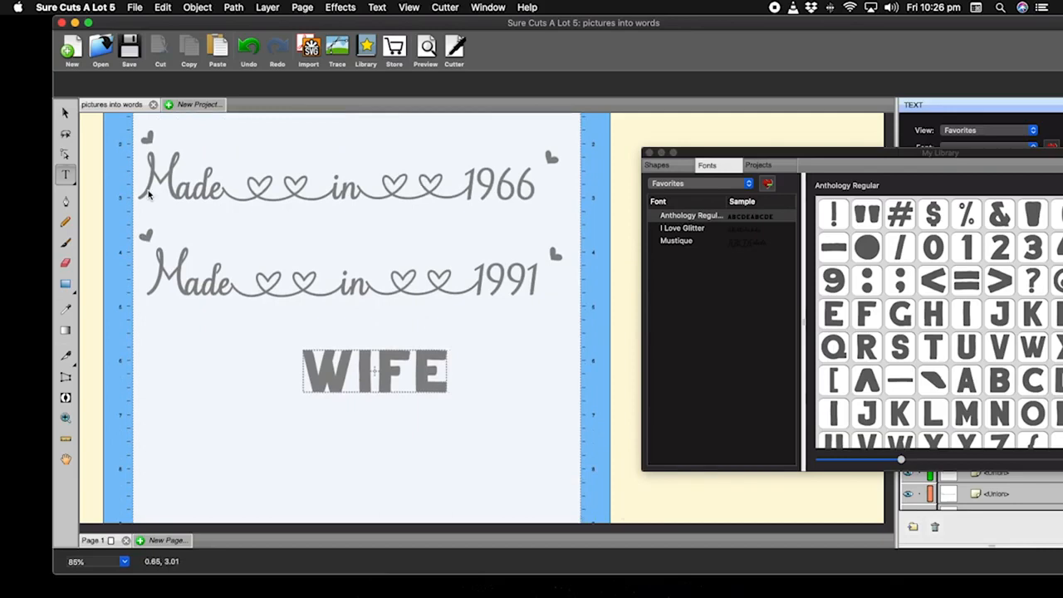
left_click(66, 112)
left_click(65, 175)
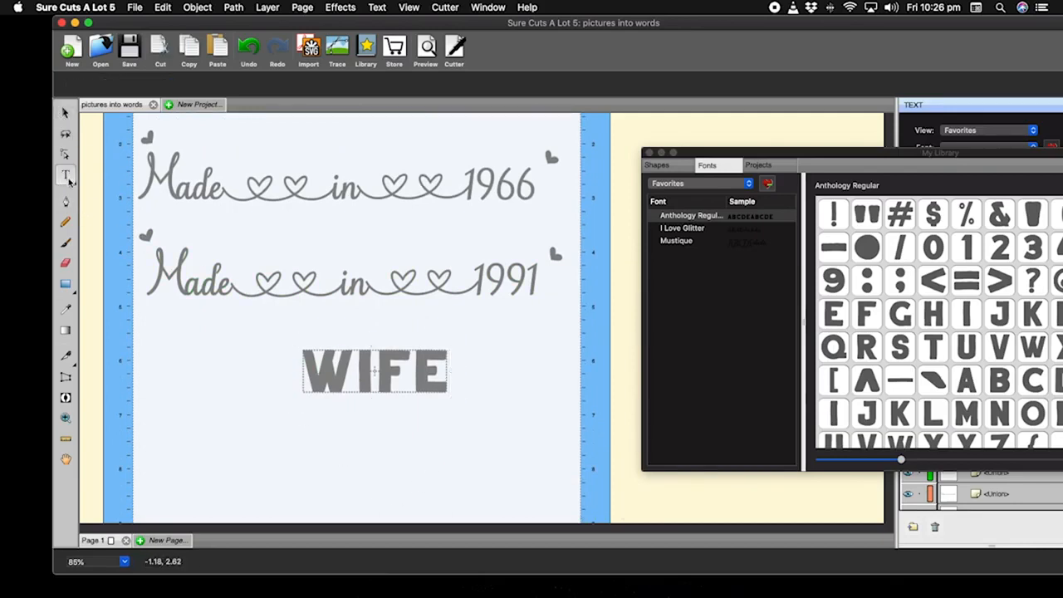
left_click(324, 458)
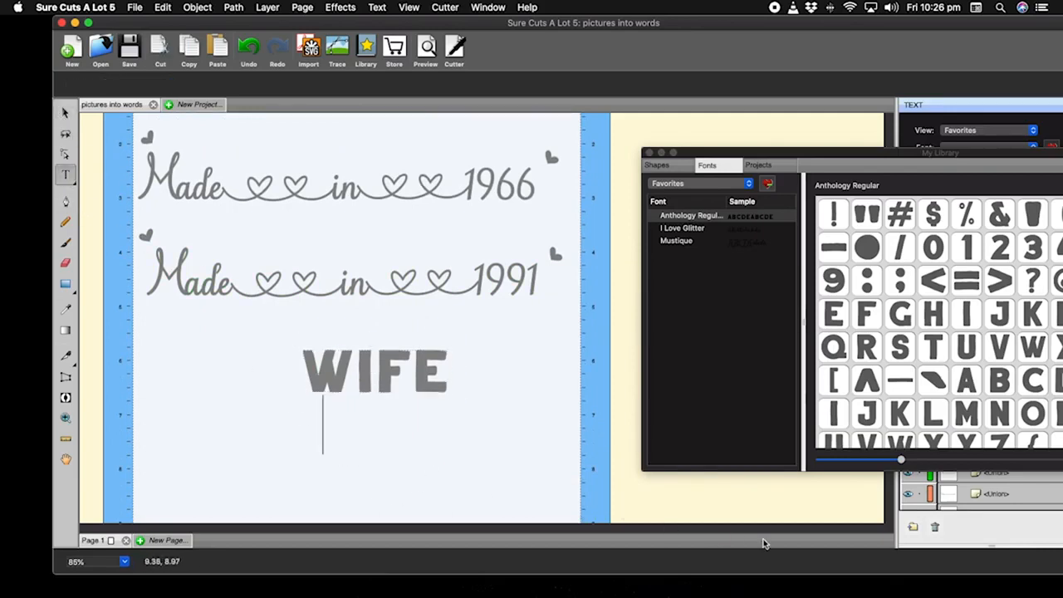
type("MUM")
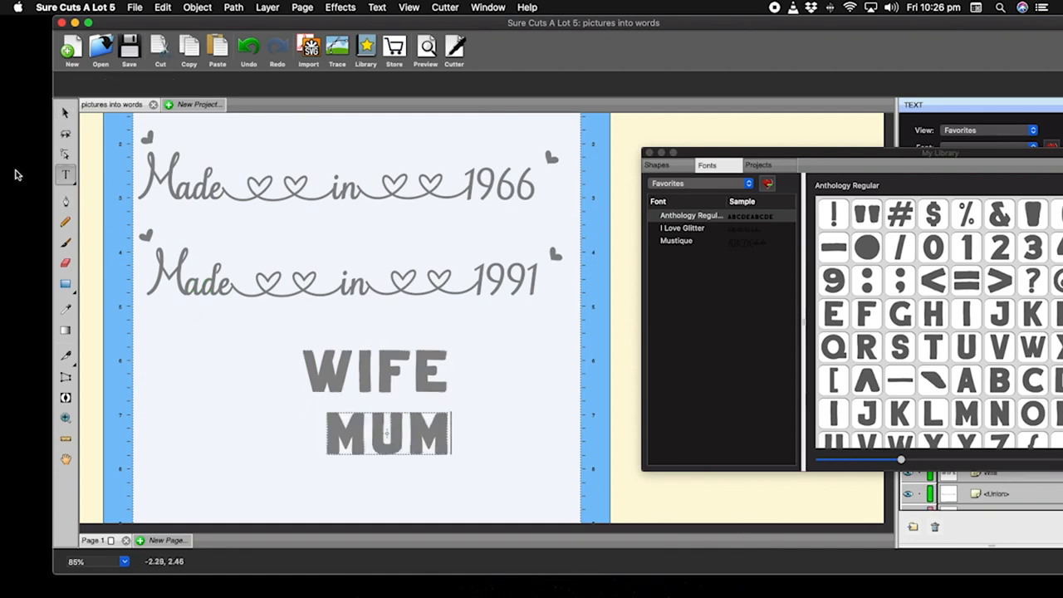
Add a separate text object NANNA in the same font just below MUM.
left_click(65, 112)
left_click(66, 175)
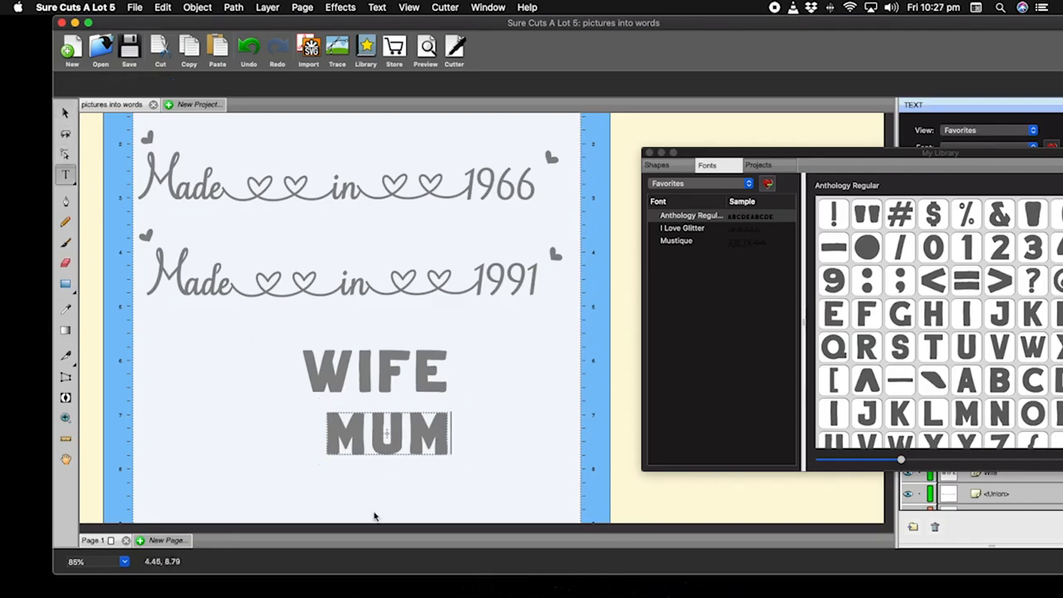
left_click(327, 488)
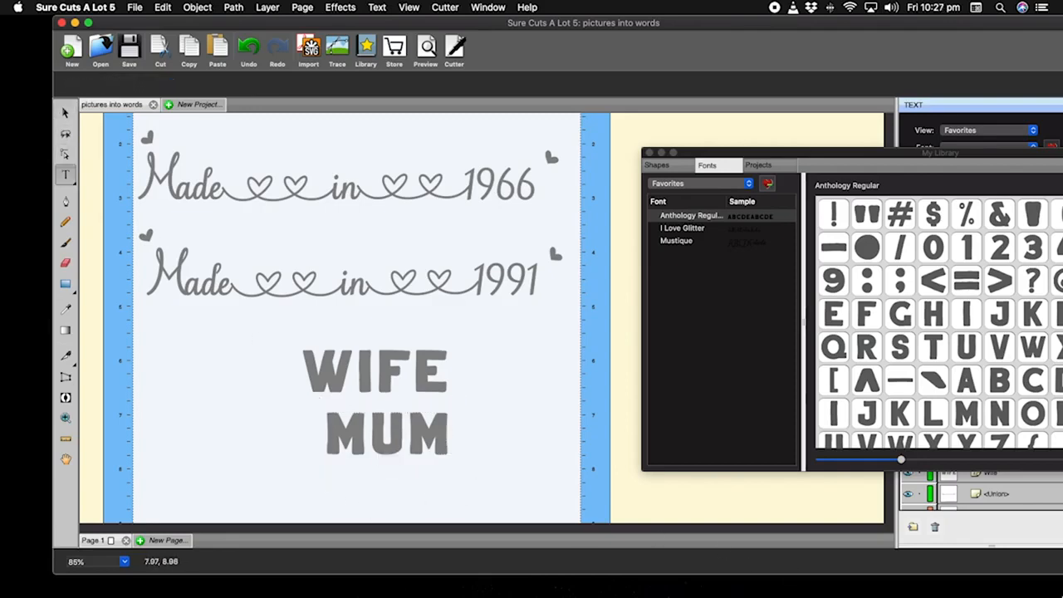
type("N")
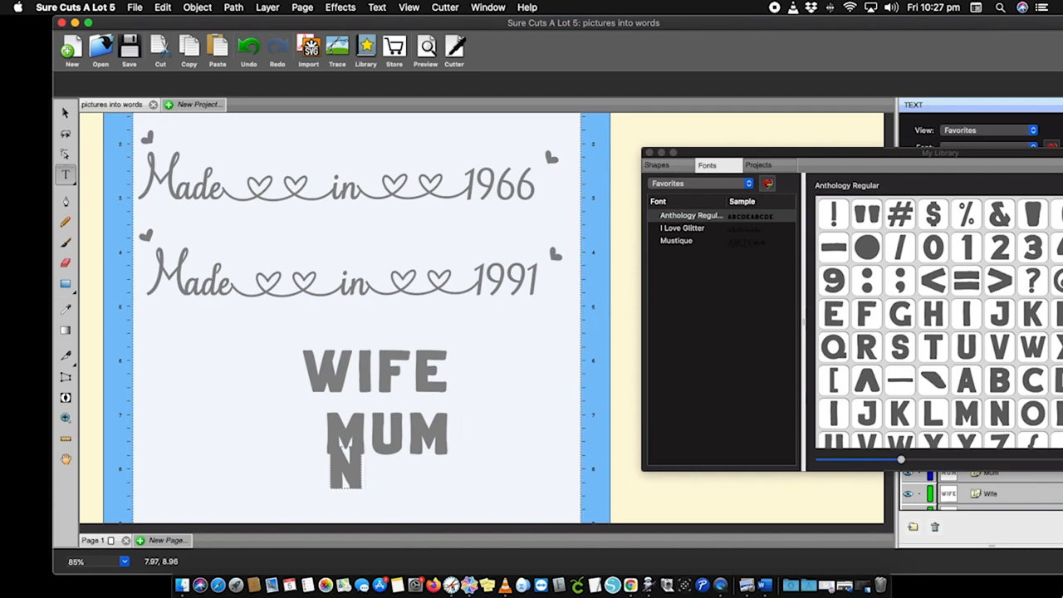
type("ANNA")
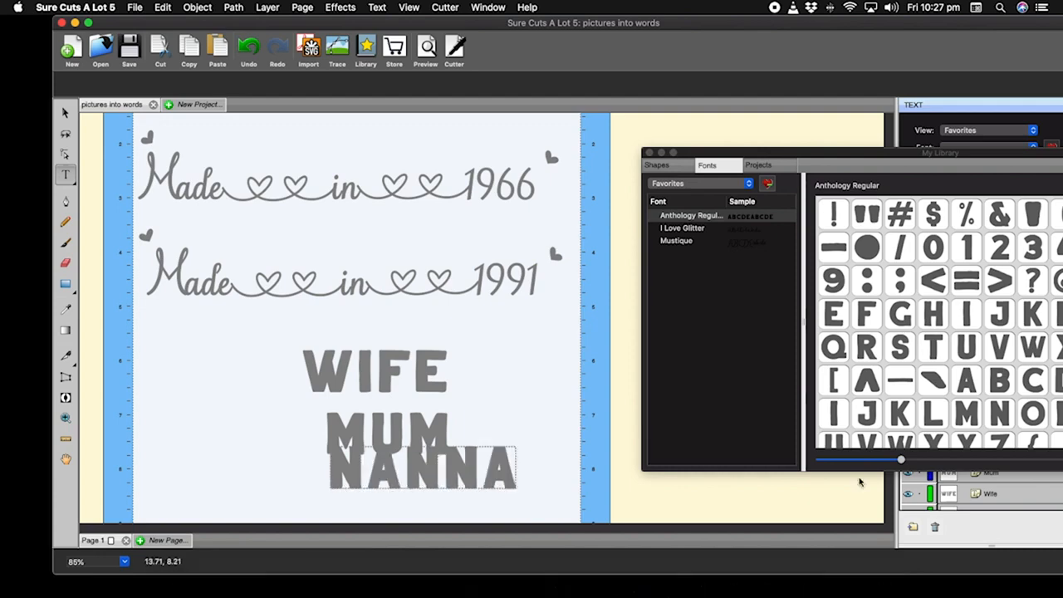
Enlarge WIFE and move it directly under the first half of the 1991 line.
left_click(66, 113)
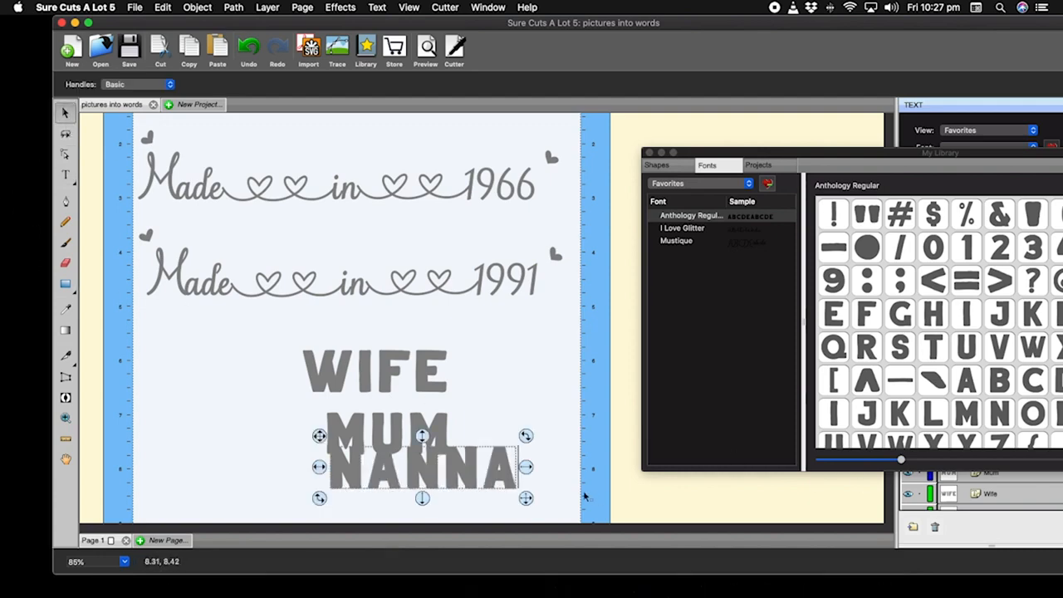
left_click(425, 381)
left_click_drag(457, 402, 491, 431)
left_click_drag(413, 393, 260, 354)
Enlarge MUM to nearly the height of WIFE and place it beside WIFE under the 1991 line.
left_click(384, 425)
left_click_drag(457, 465, 493, 487)
left_click_drag(425, 451, 461, 344)
Enlarge NANNA to about 3.95 x 1.09 in, place it under MUM, and close the font library.
left_click(503, 475)
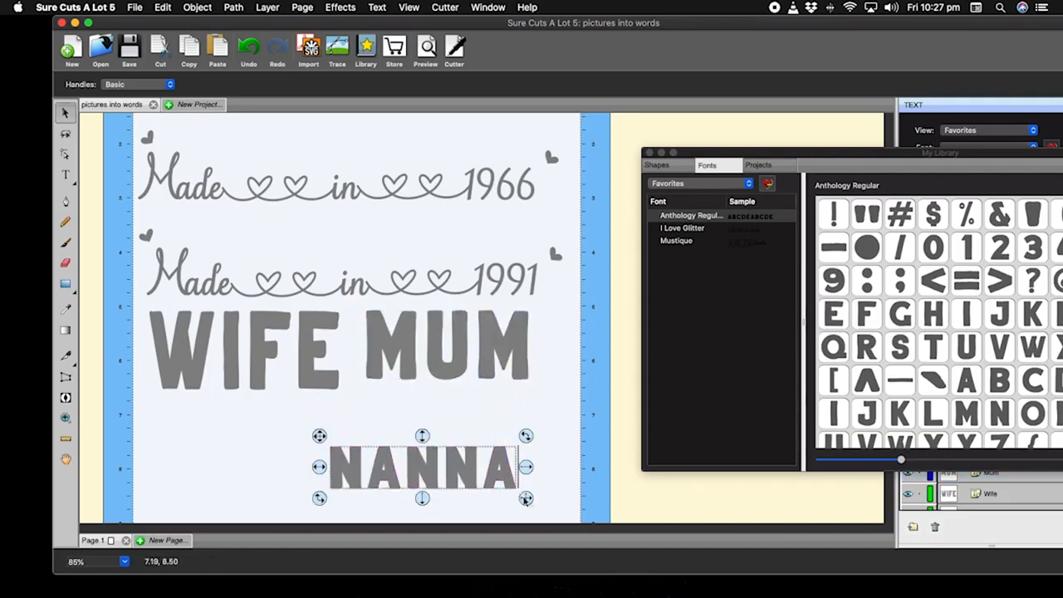
left_click_drag(526, 499, 547, 509)
left_click_drag(491, 485, 481, 445)
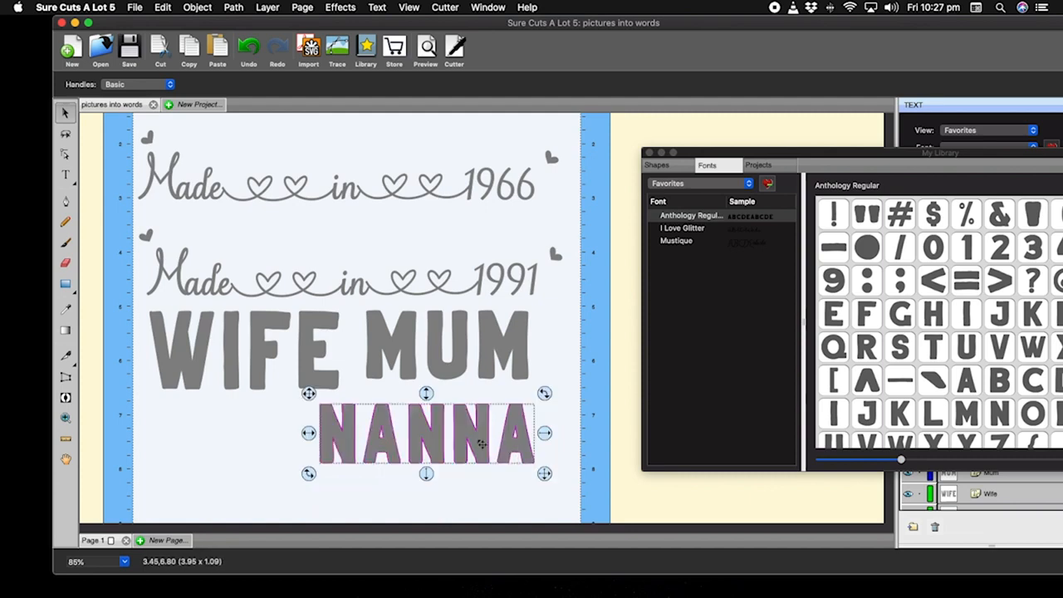
left_click(650, 154)
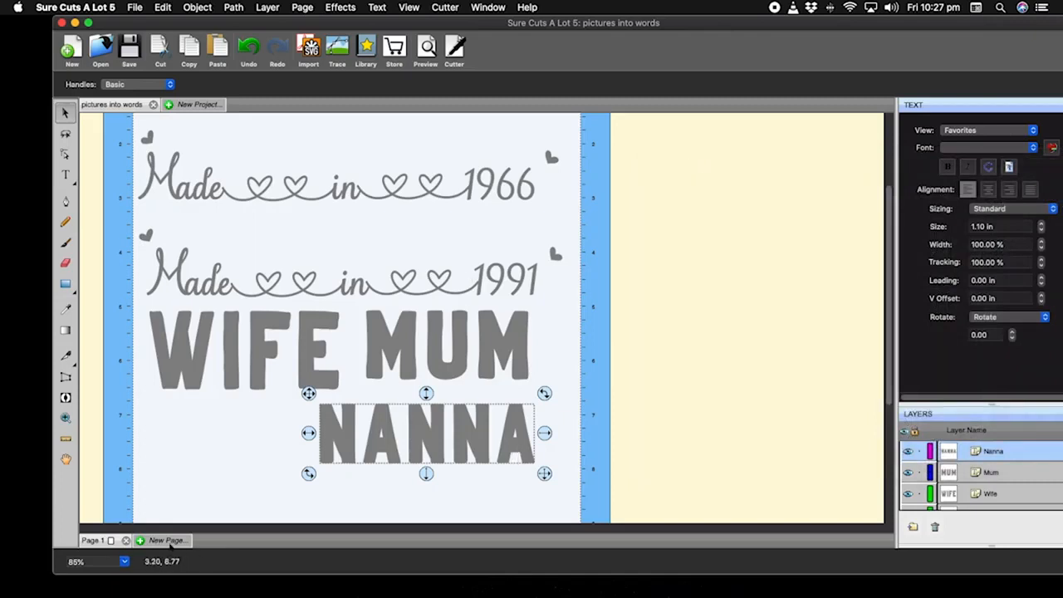
Add a new page named "pictures" to the project.
left_click(166, 540)
mouse_move(647, 596)
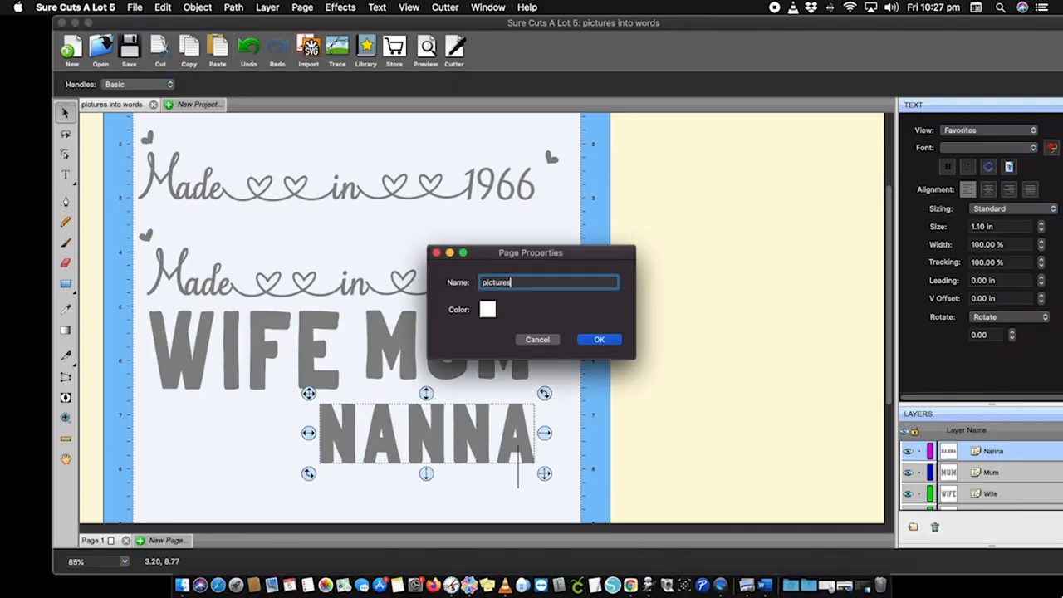
left_click(600, 340)
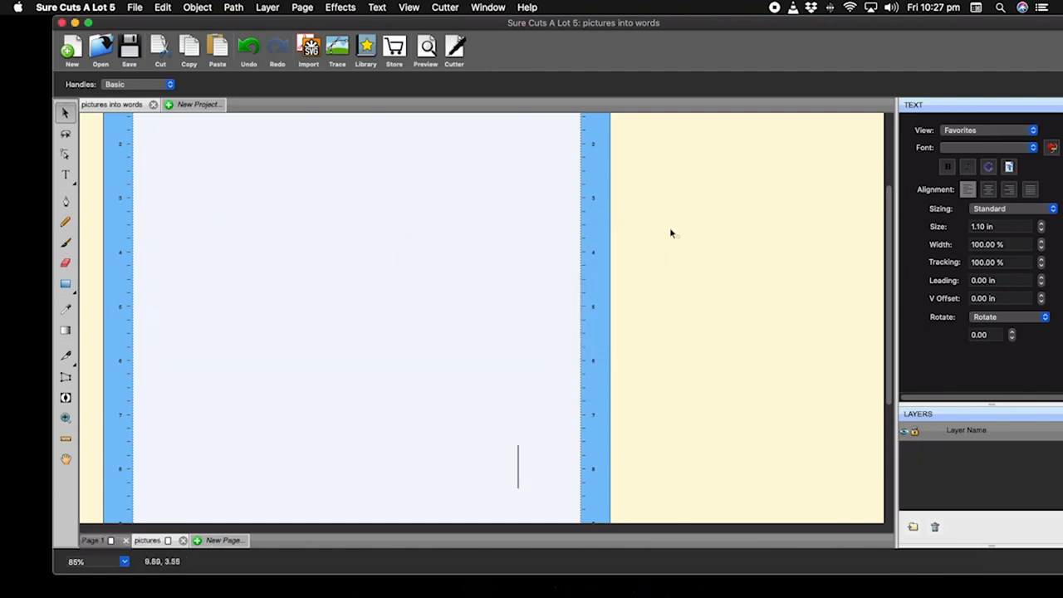
right_click(688, 157)
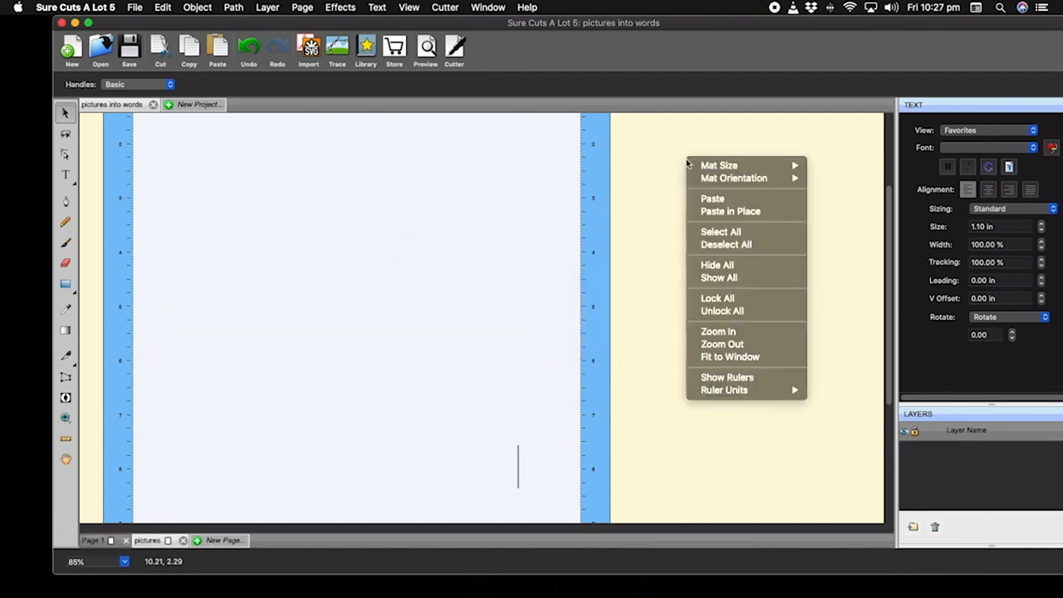
left_click(727, 201)
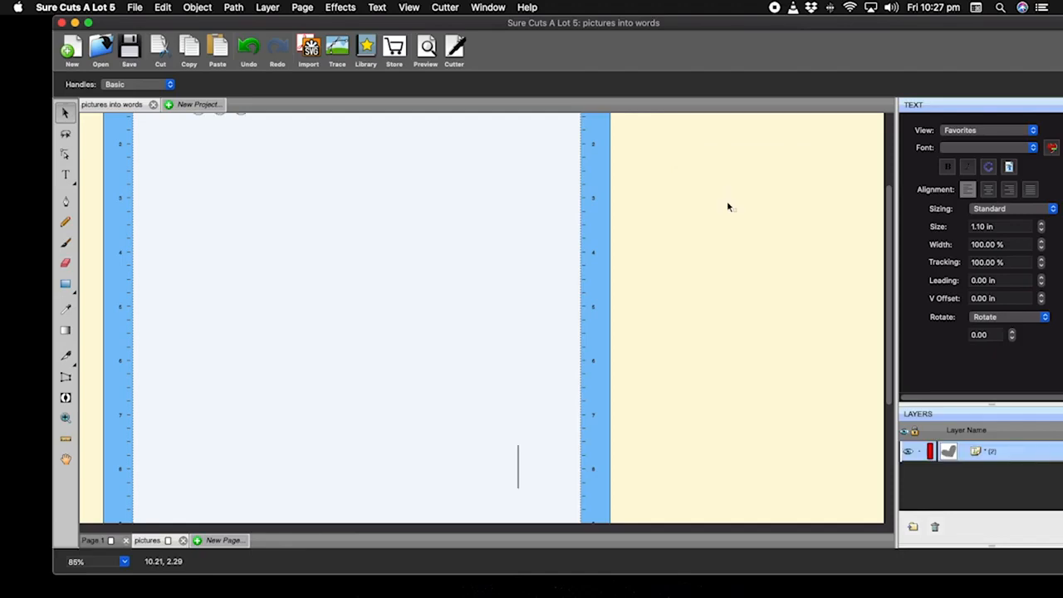
scroll(731, 208, "up", 3)
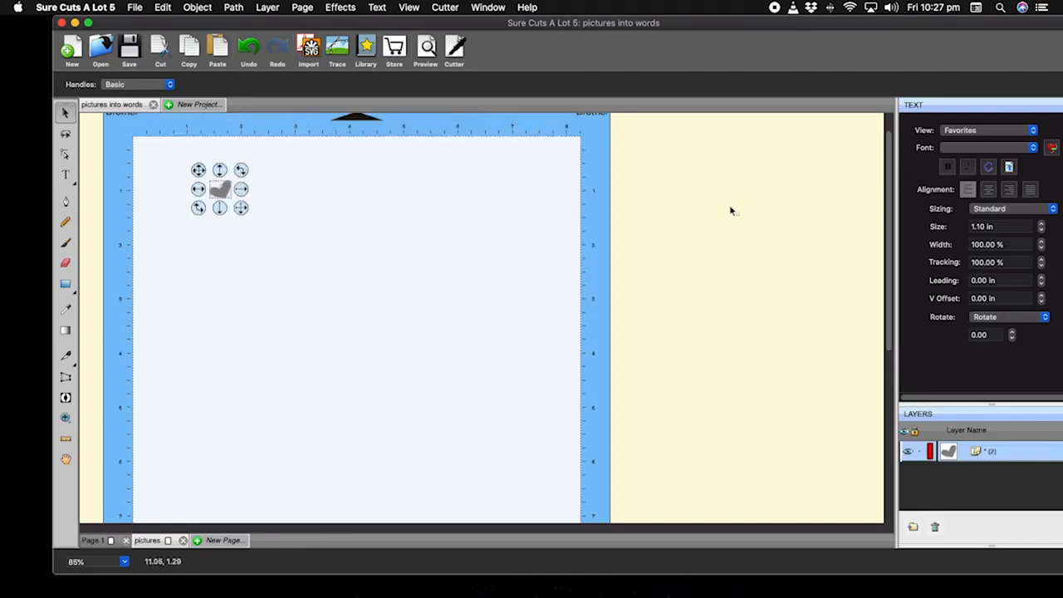
left_click(249, 50)
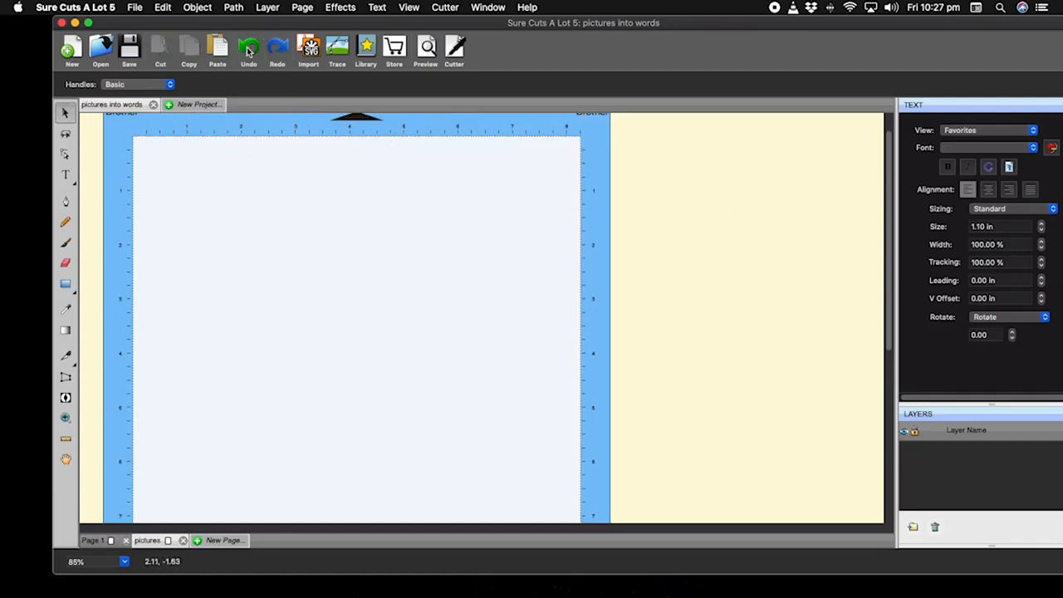
left_click_drag(228, 23, 469, 24)
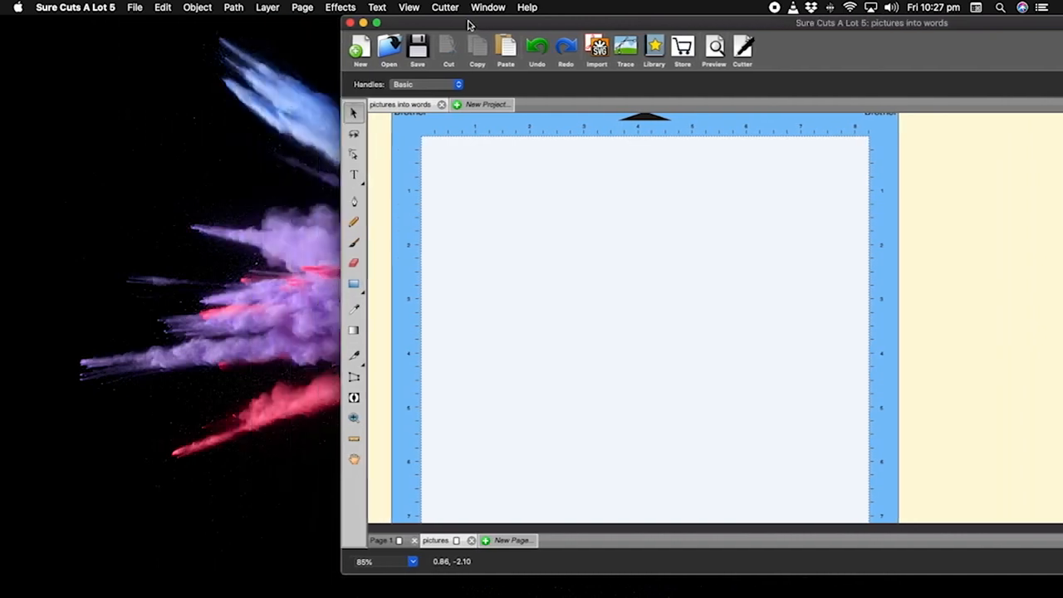
left_click(135, 7)
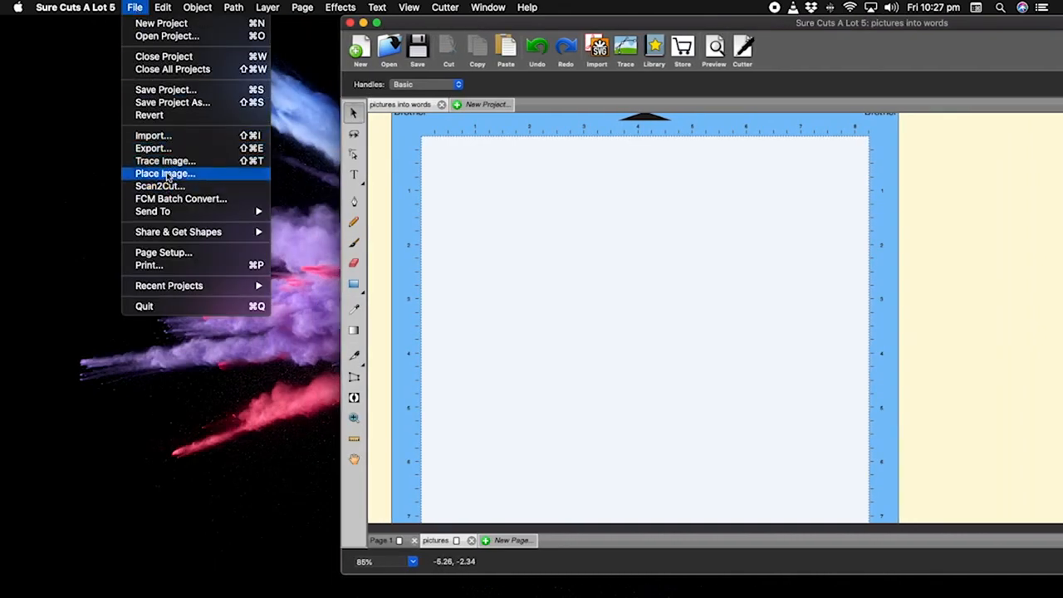
left_click(249, 176)
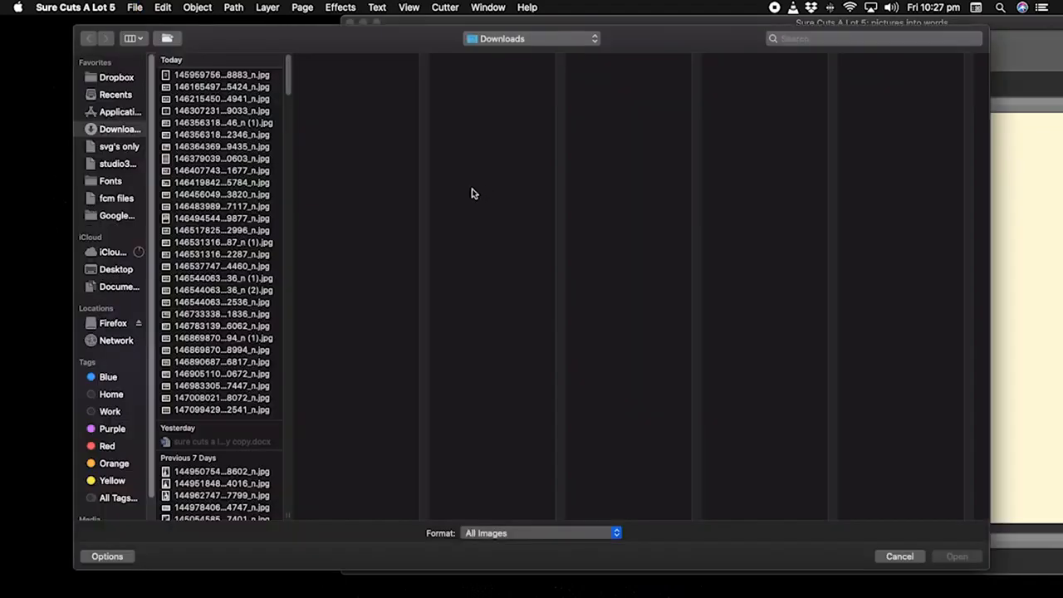
scroll(241, 271, "down", 8)
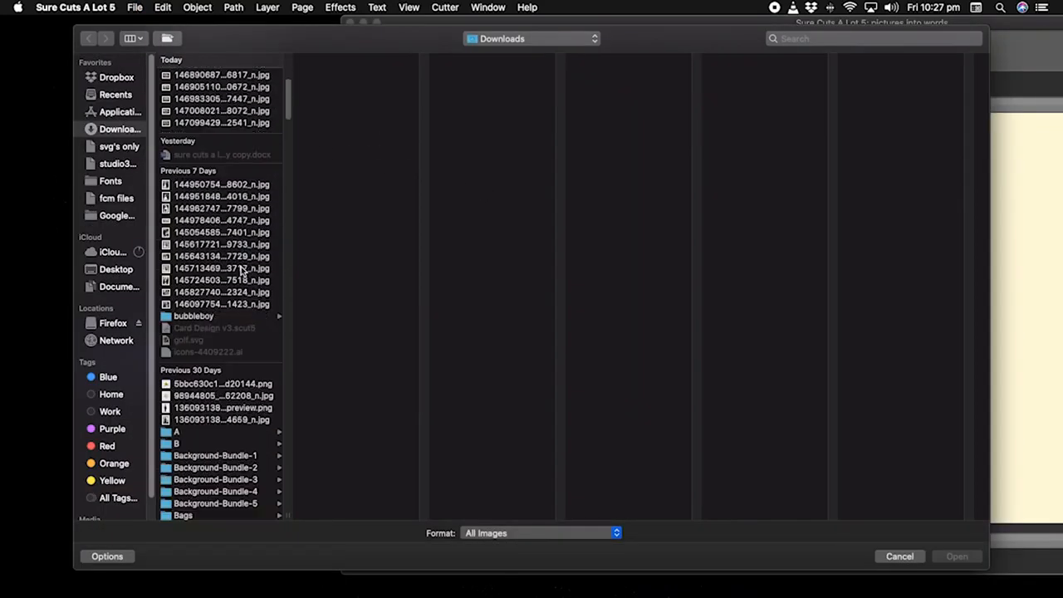
left_click(238, 186)
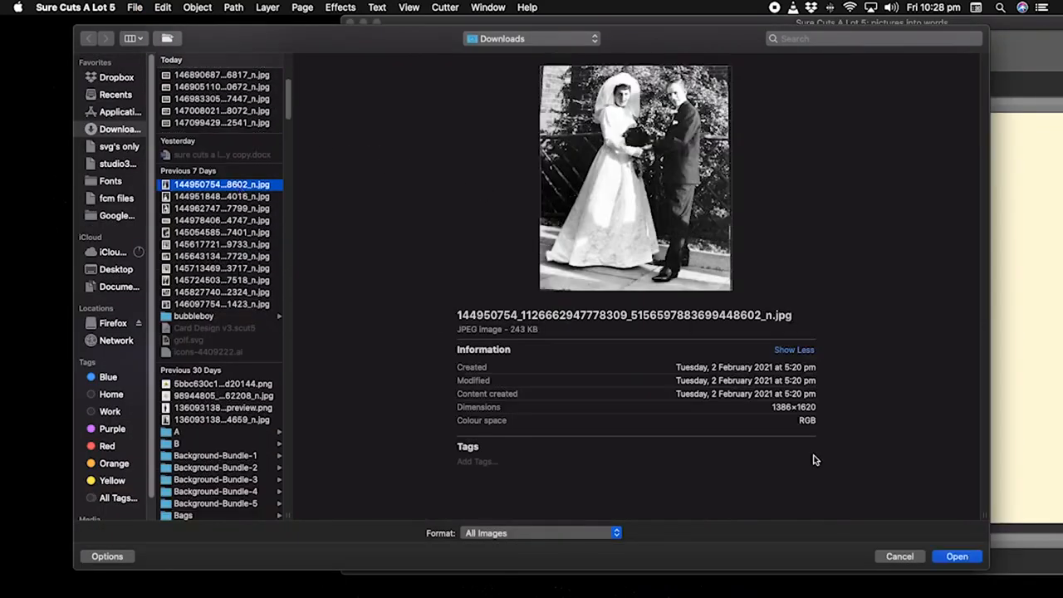
left_click(959, 556)
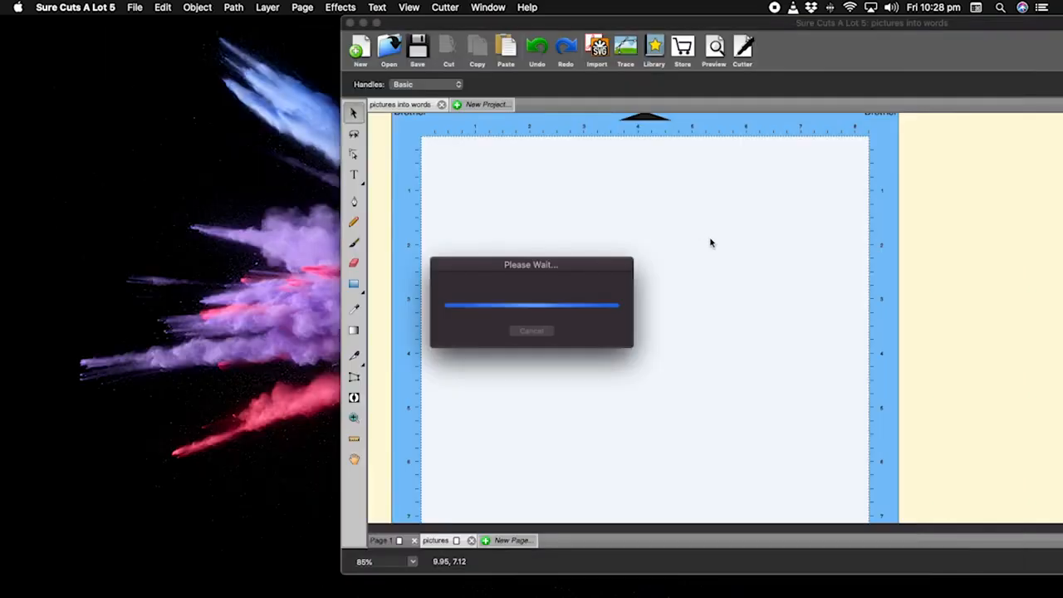
Shrink the wedding photo proportionally to about 9.13 x 14.58 in and reposition it over the lower part of the mat.
double_click(768, 29)
scroll(700, 352, "right", 1)
scroll(700, 352, "down", 6)
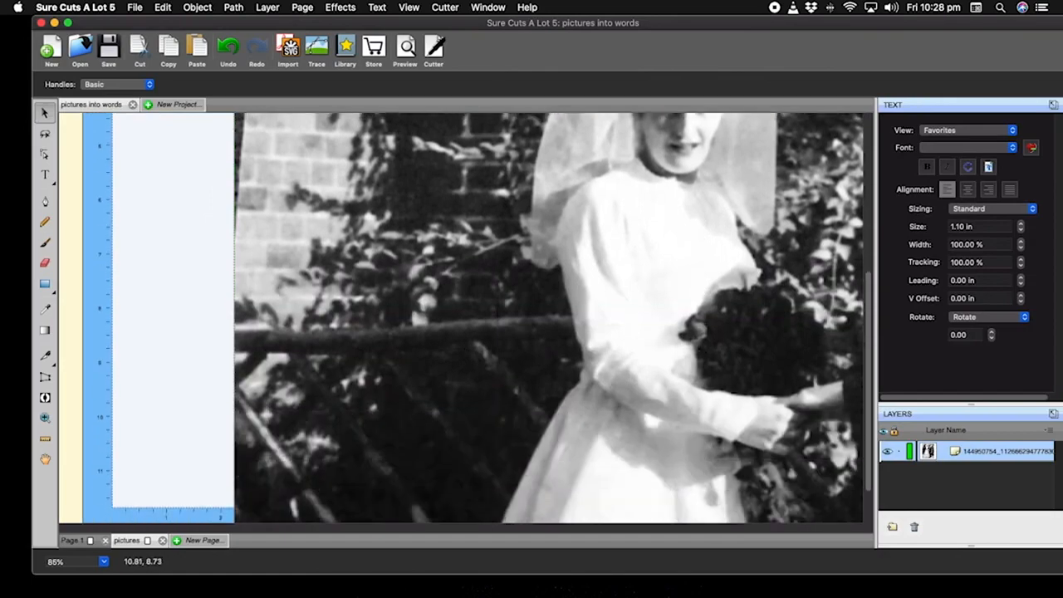
scroll(697, 331, "down", 2)
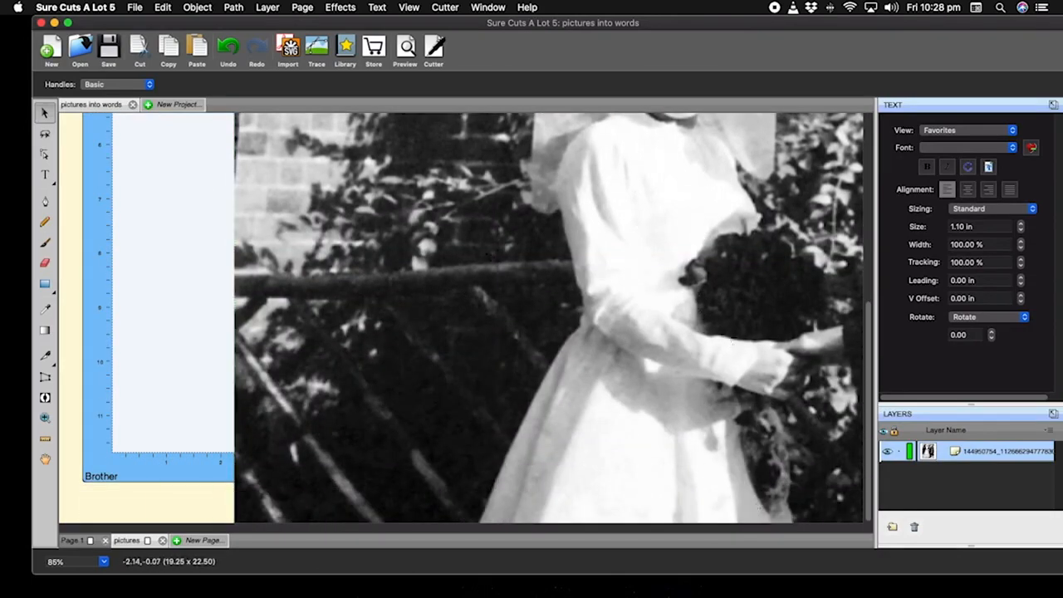
scroll(697, 332, "right", 5)
scroll(697, 333, "down", 3)
scroll(748, 432, "right", 5)
scroll(747, 432, "down", 4)
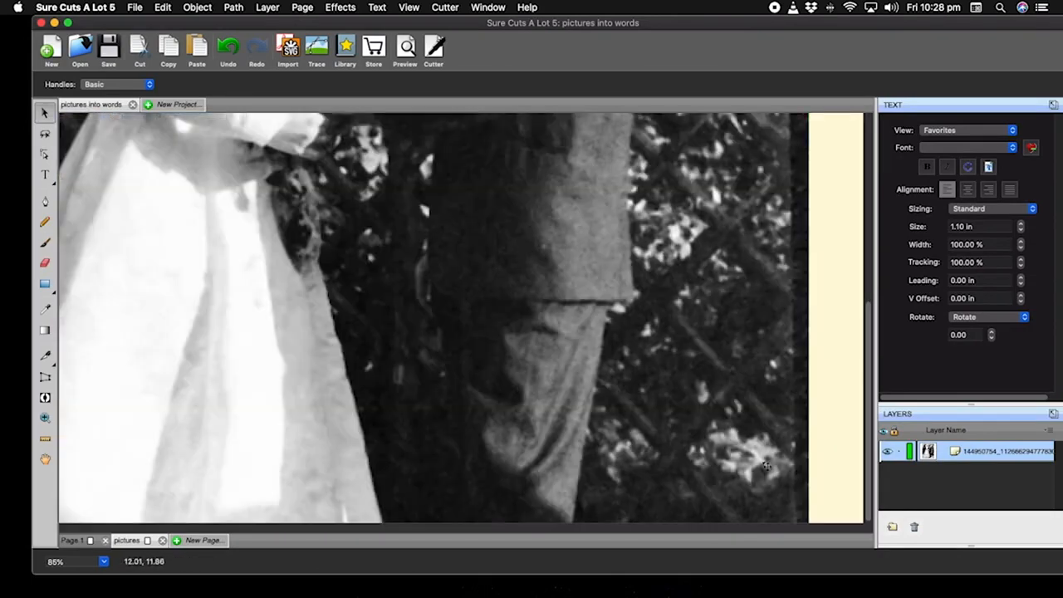
scroll(736, 474, "right", 2)
scroll(736, 474, "down", 2)
scroll(615, 473, "right", 2)
scroll(615, 473, "down", 4)
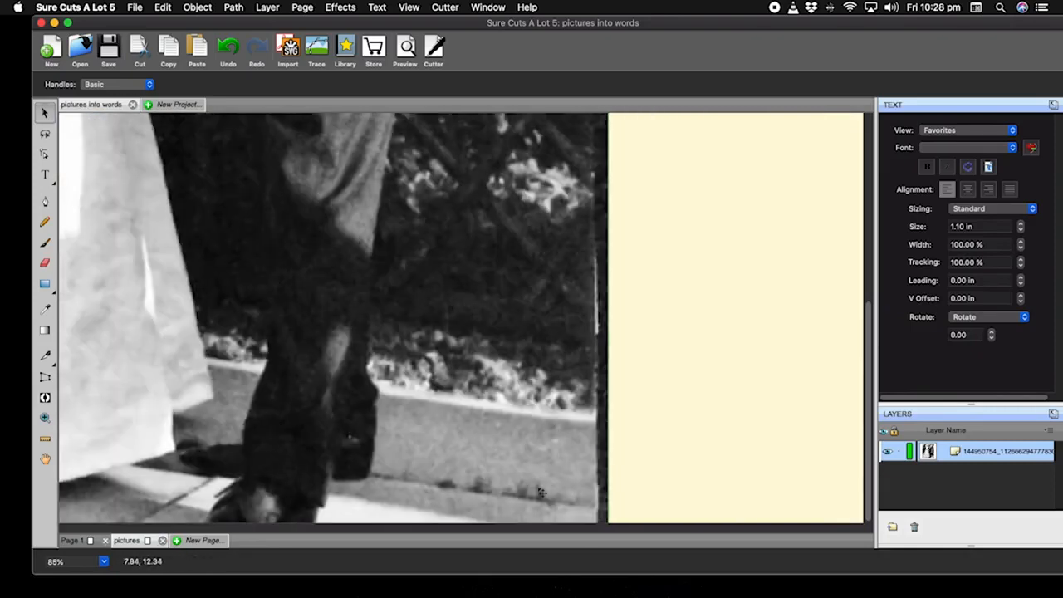
scroll(620, 461, "down", 3)
left_click_drag(607, 444, 333, 206)
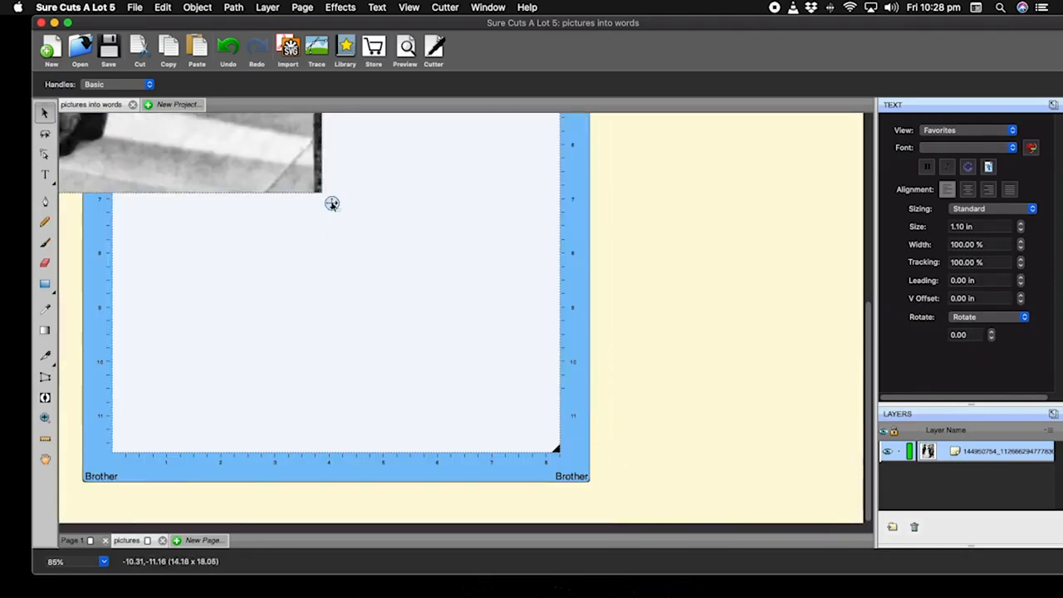
left_click_drag(273, 159, 417, 242)
left_click_drag(351, 158, 622, 371)
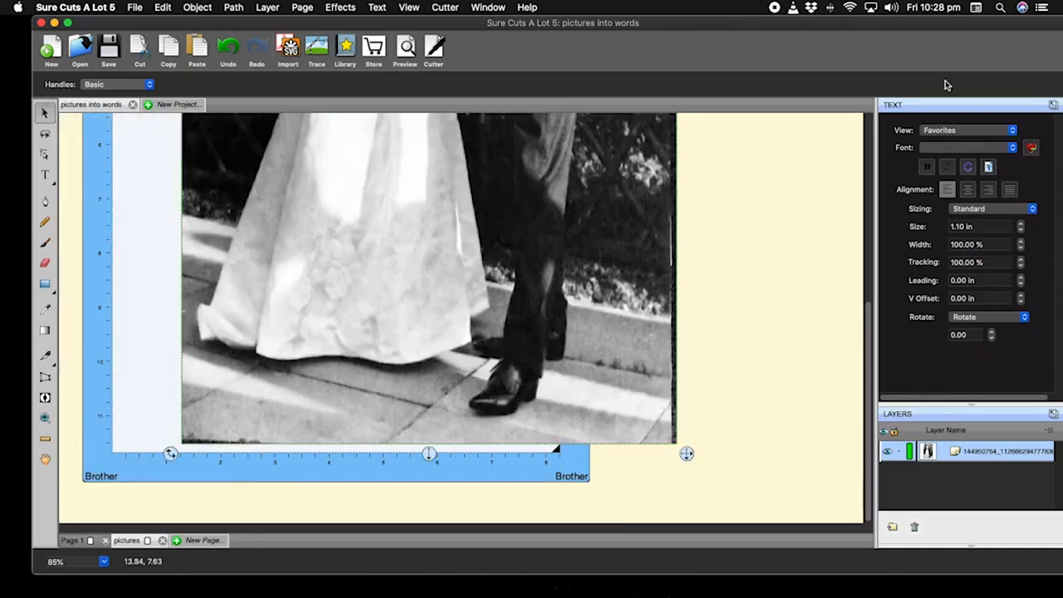
Set the wedding photo's width to 5 in with proportions kept, and move it off the mat to its right side.
left_click_drag(954, 29, 829, 25)
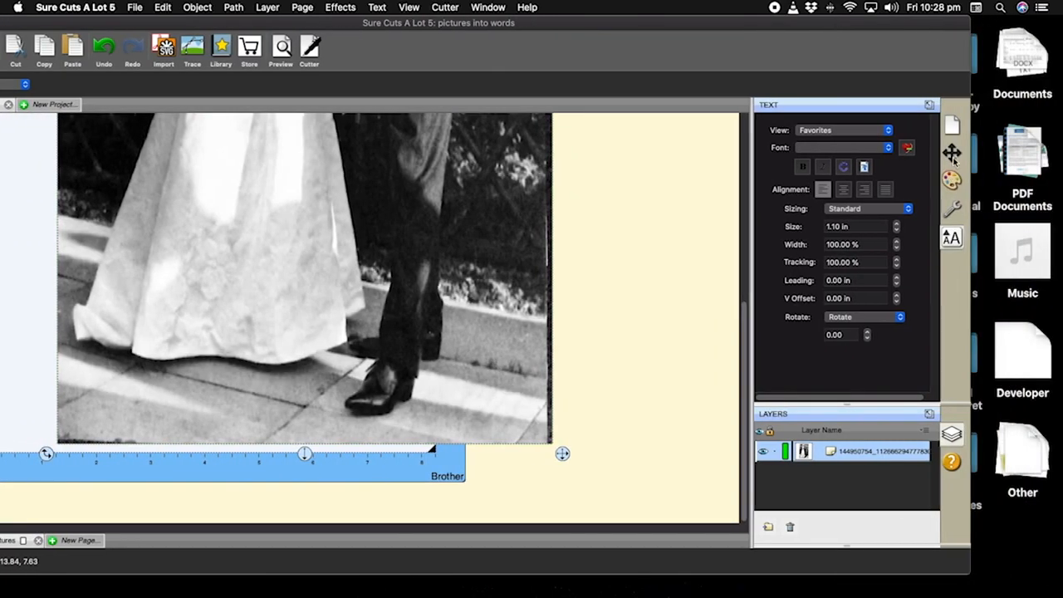
left_click(953, 124)
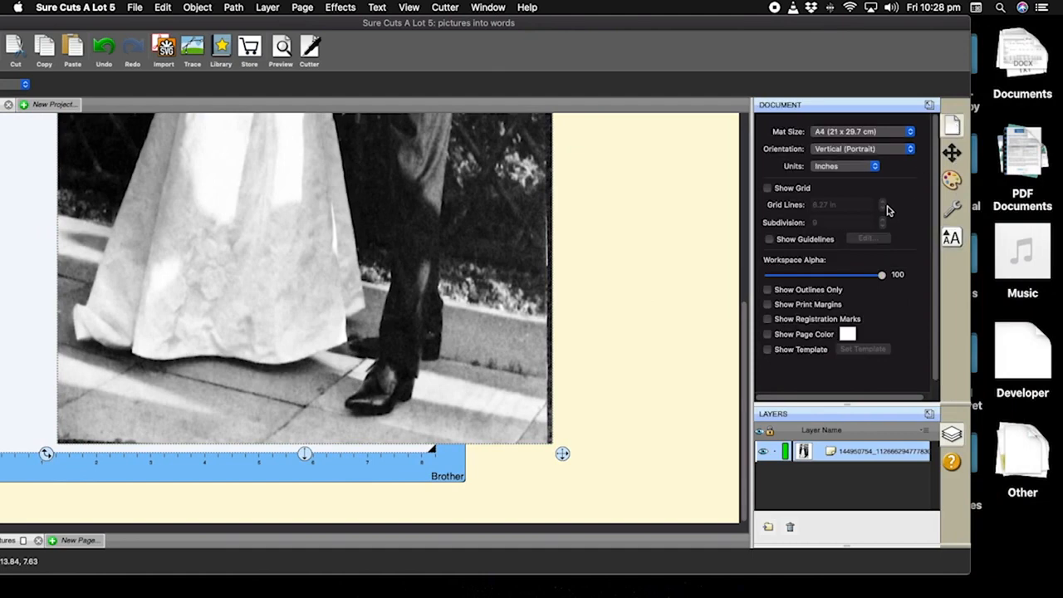
left_click(952, 152)
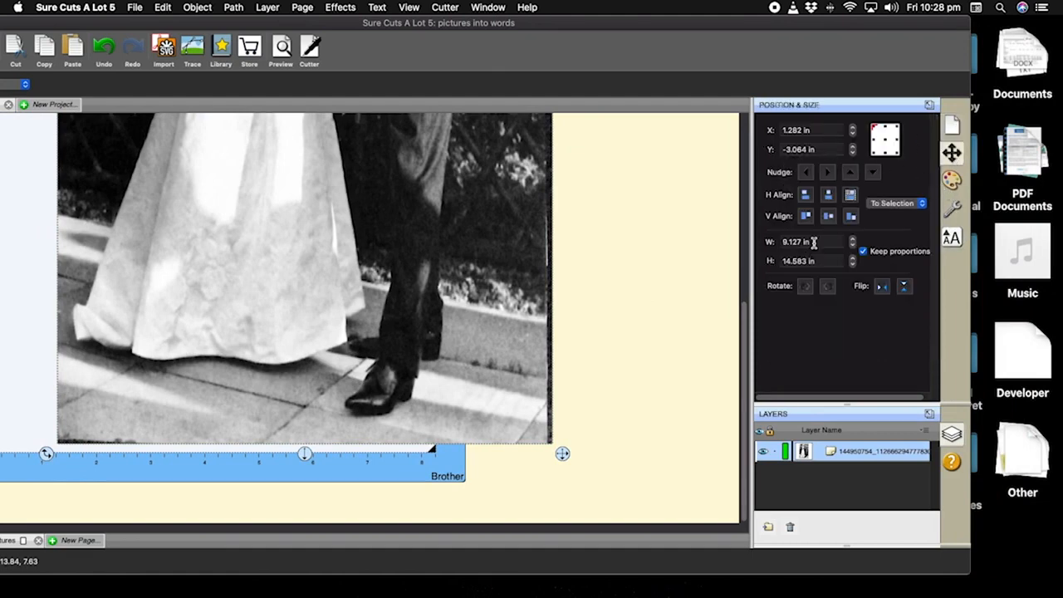
left_click_drag(814, 242, 782, 241)
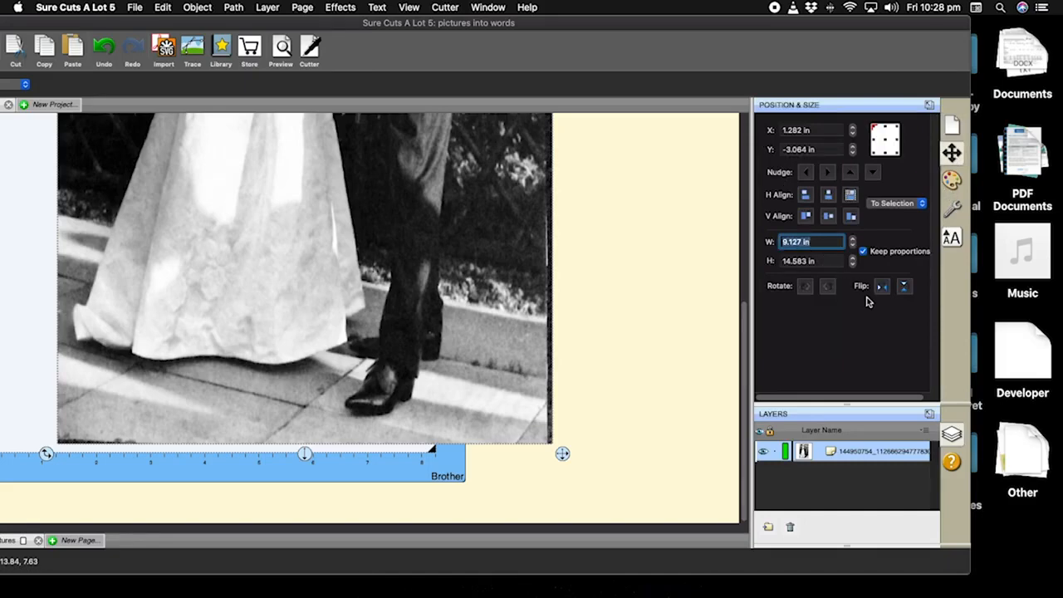
type("5")
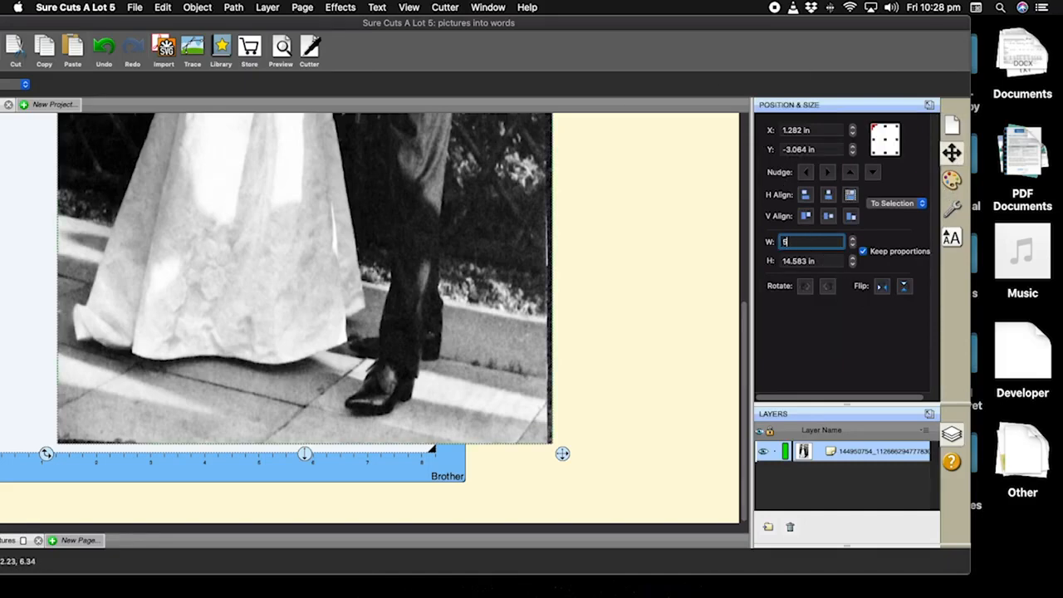
key("Return")
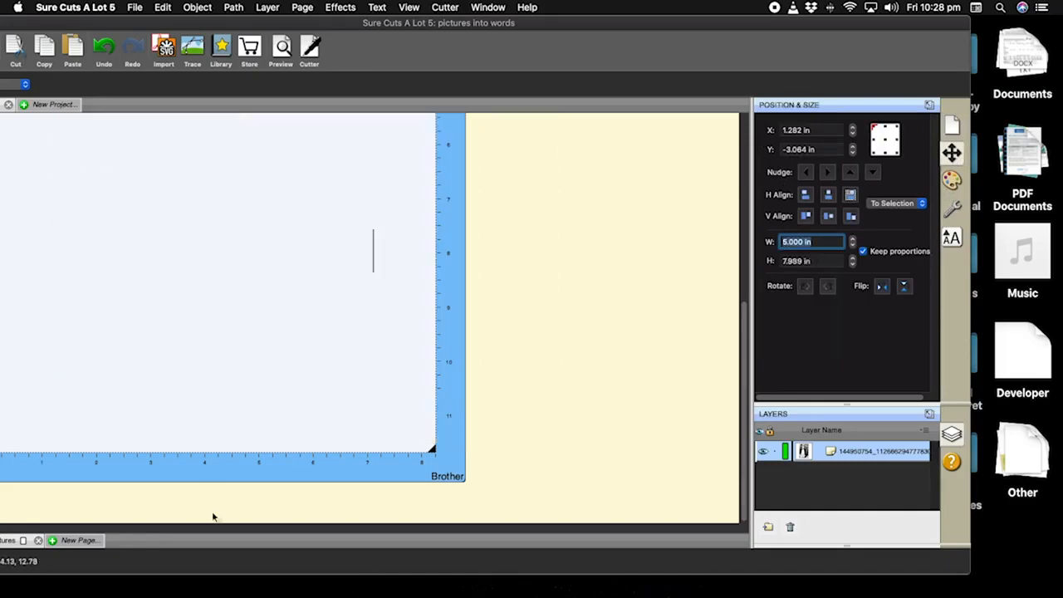
scroll(292, 308, "up", 5)
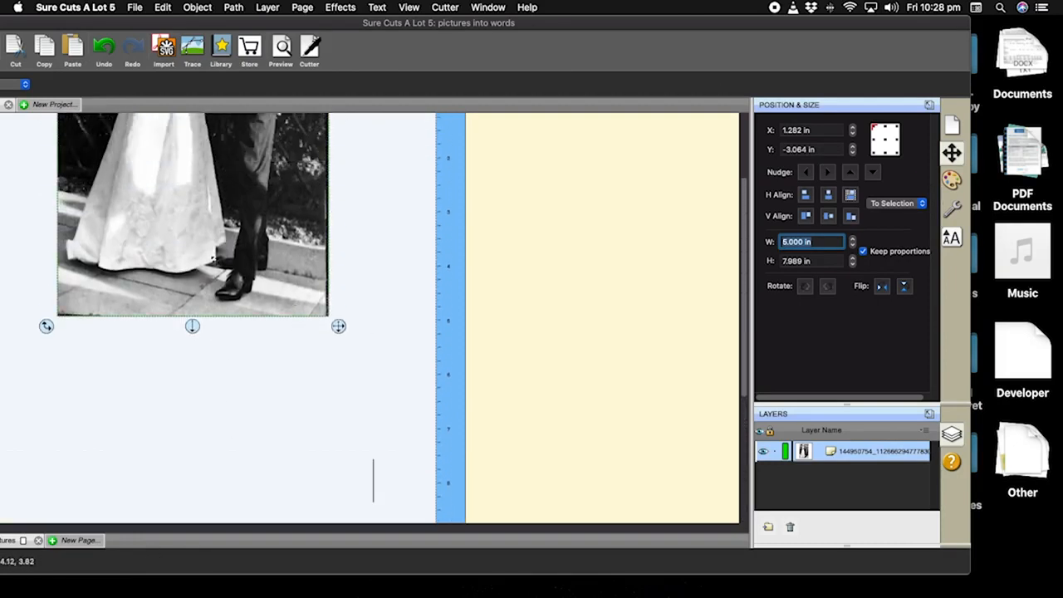
left_click_drag(211, 259, 600, 384)
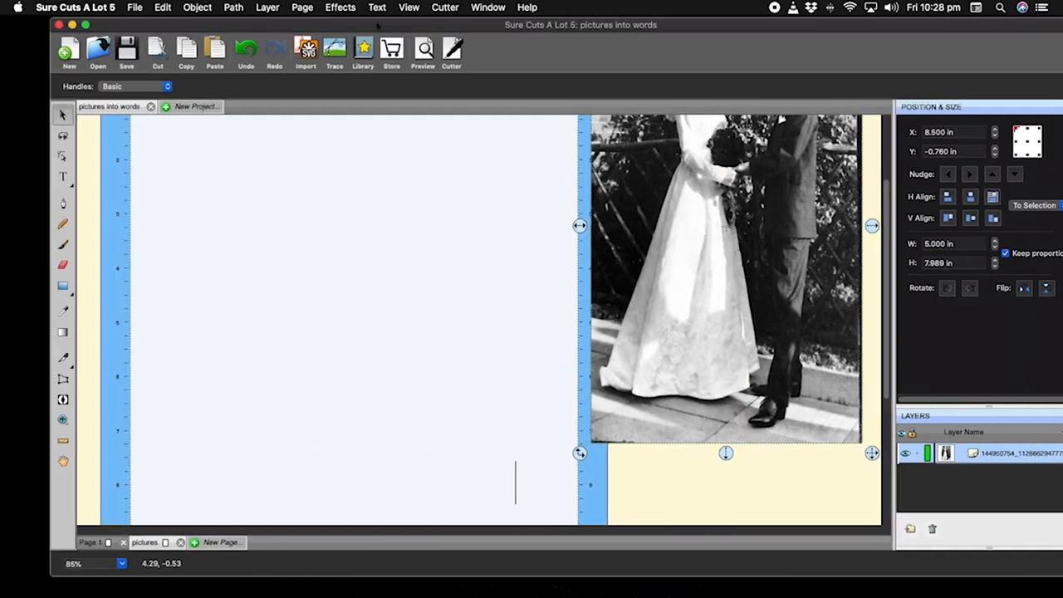
Shift the project window aside, switch to Finder and place its window over the empty mat, clear of the wedding photo.
left_click_drag(378, 26, 453, 25)
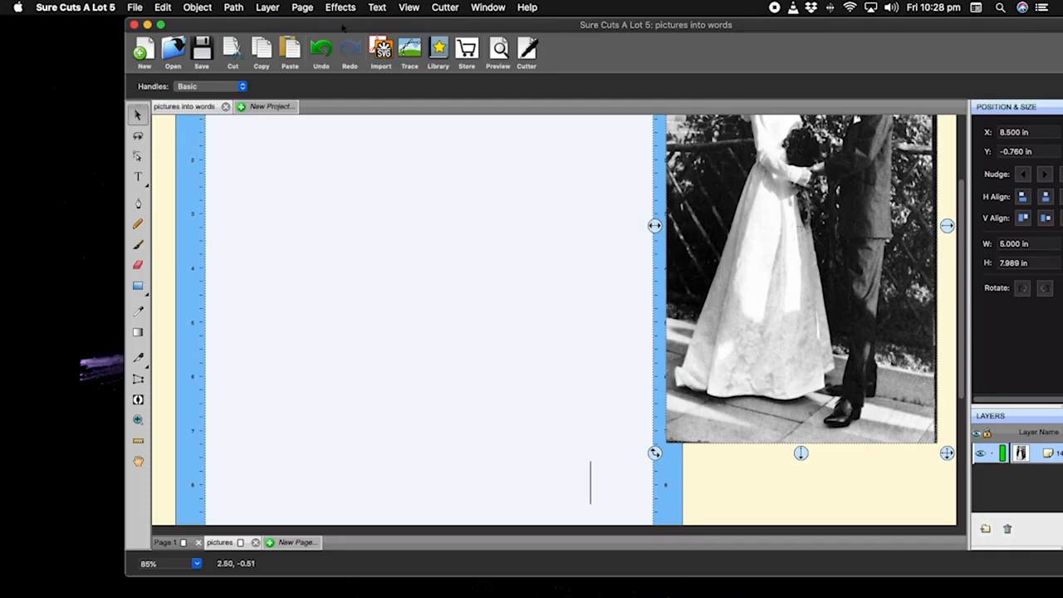
left_click_drag(345, 26, 459, 26)
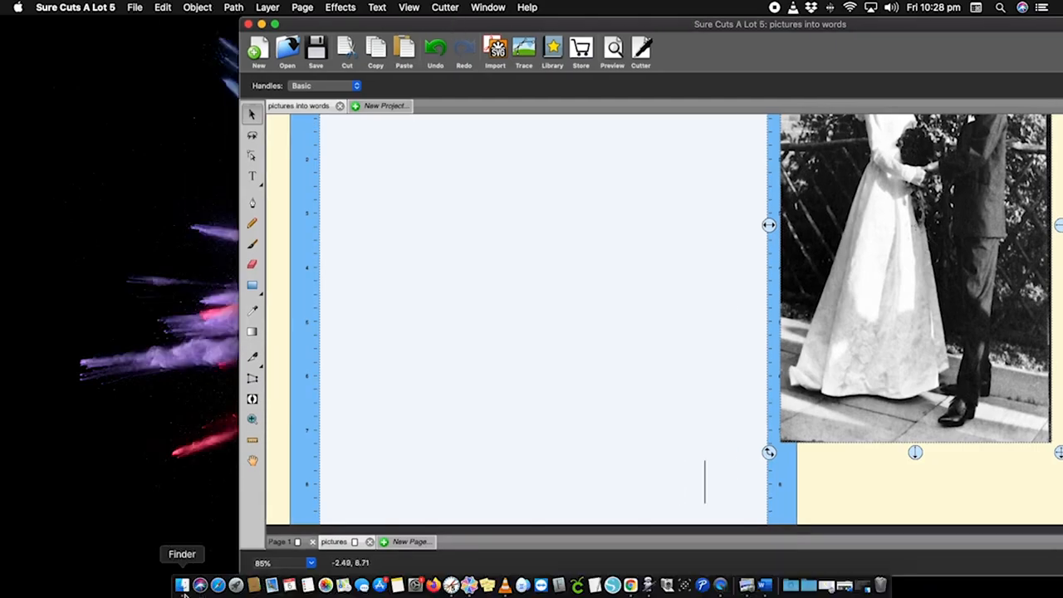
left_click(176, 583)
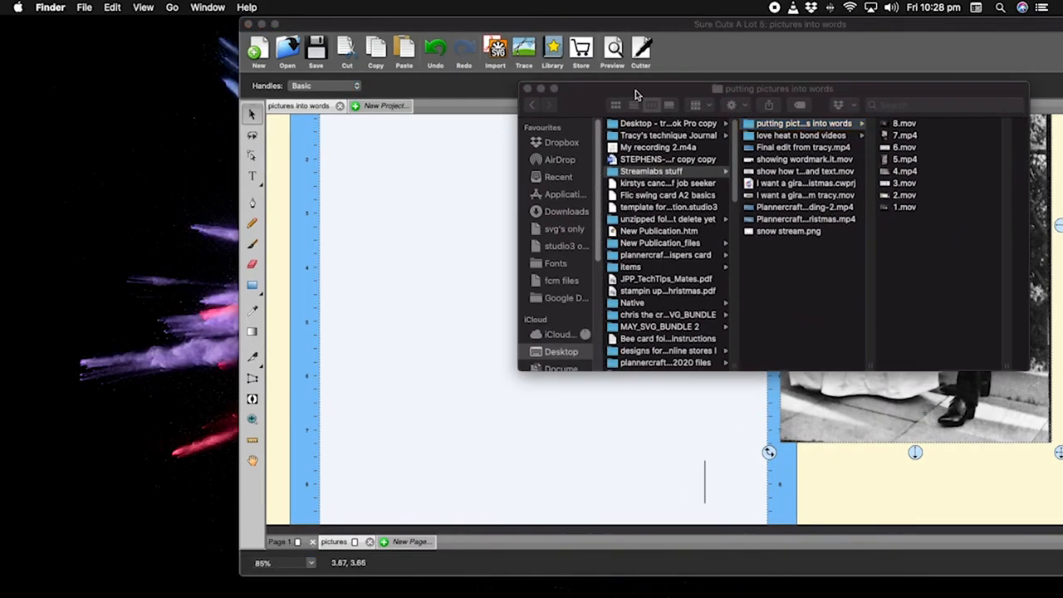
left_click_drag(625, 97, 166, 105)
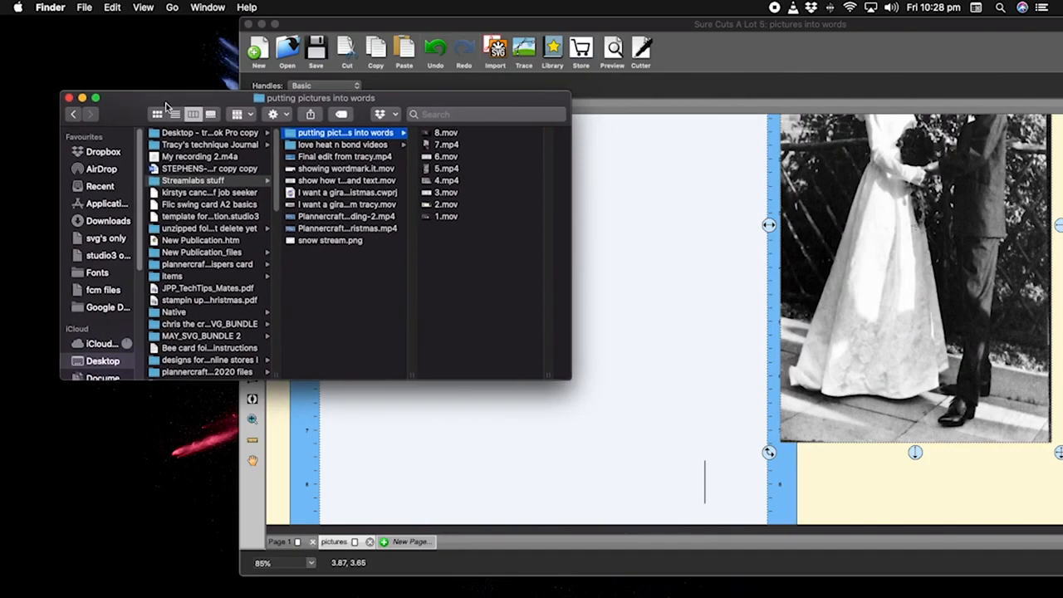
Open the Downloads folder, find the wedding photos and add 144951848...4016_n.jpg to the pictures page.
left_click(108, 221)
left_click_drag(212, 107, 112, 77)
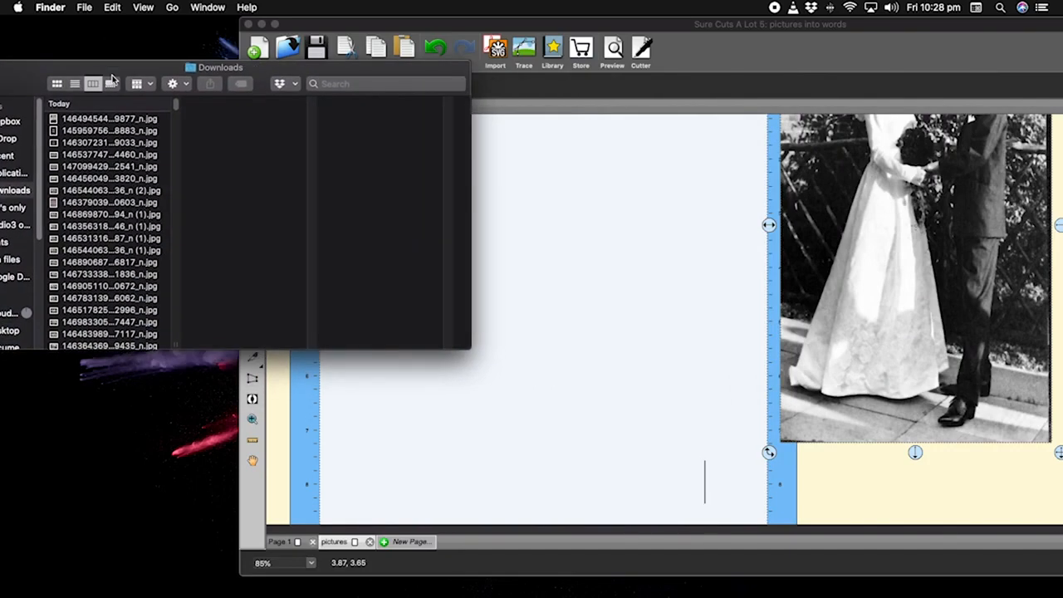
scroll(137, 192, "down", 10)
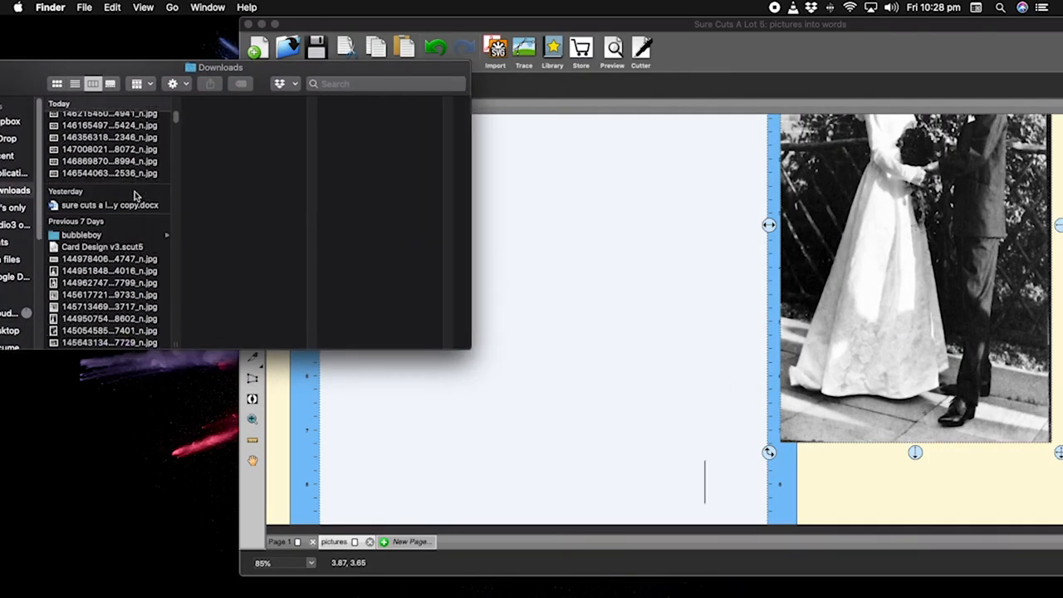
scroll(137, 192, "up", 5)
scroll(137, 192, "down", 8)
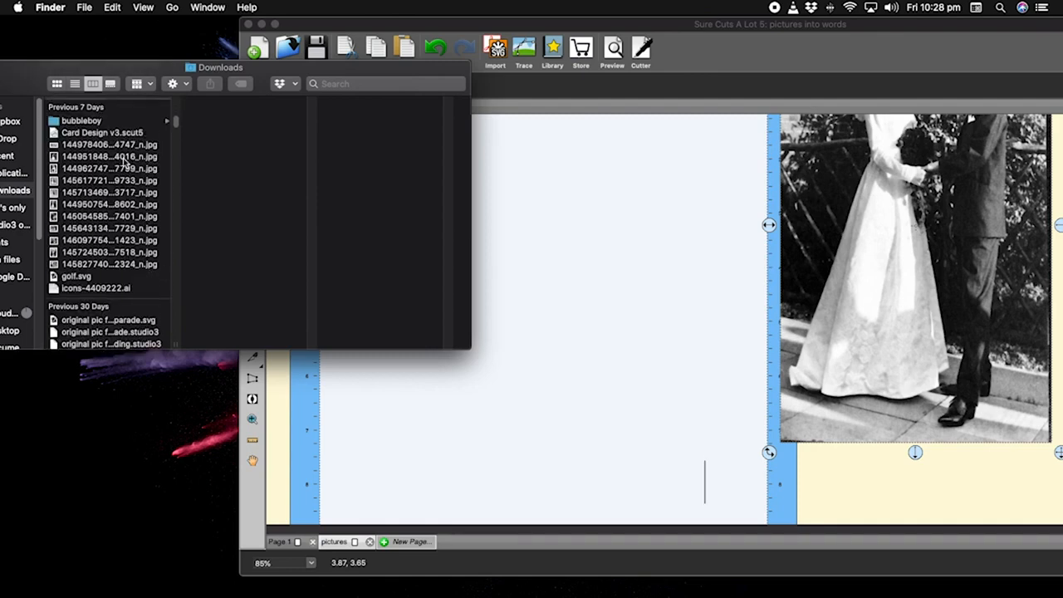
left_click(126, 158)
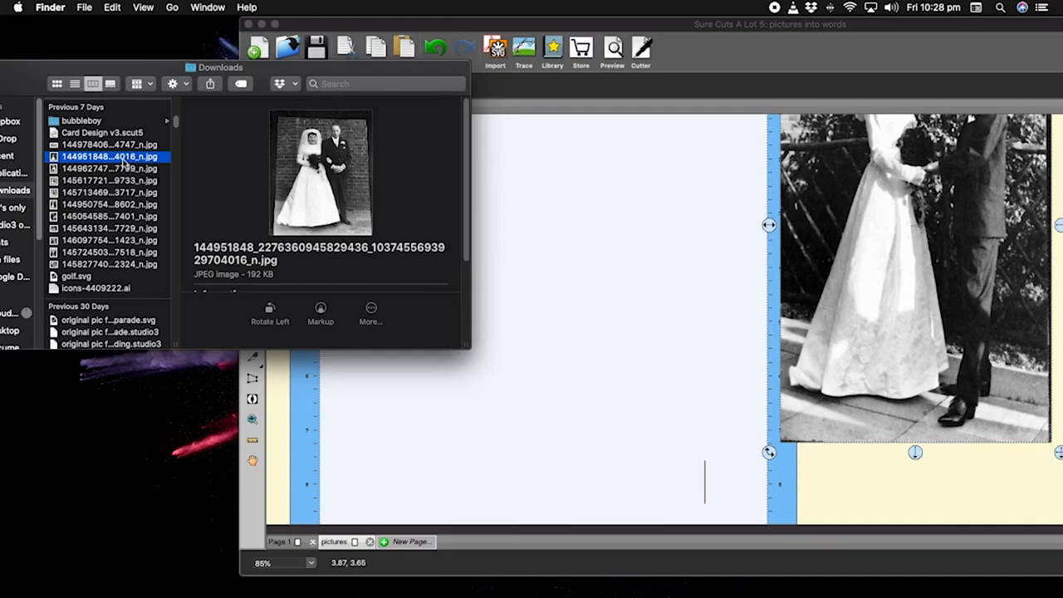
left_click_drag(125, 162, 583, 257)
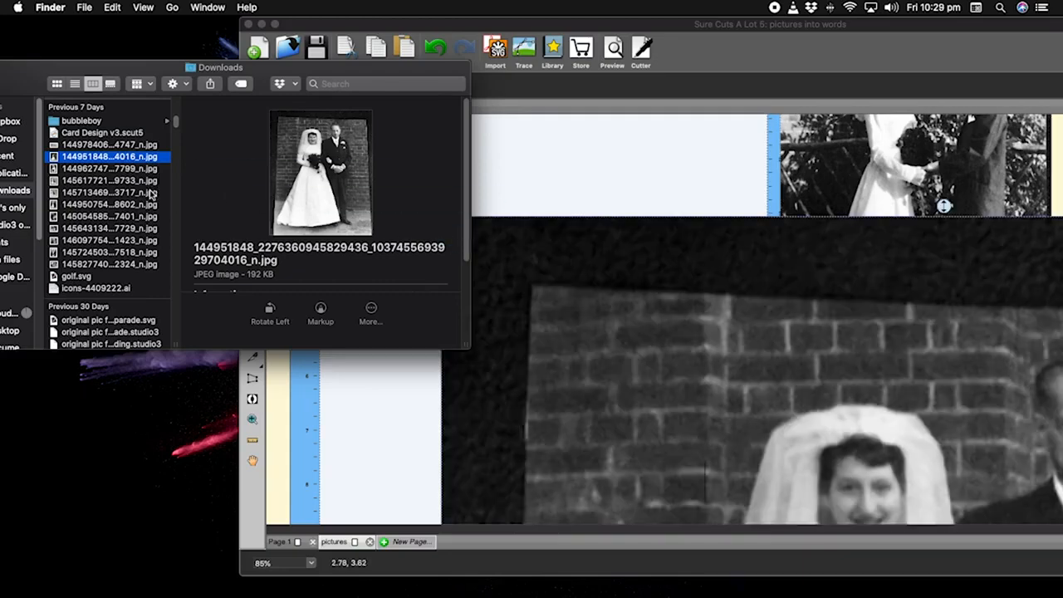
Add the photos 144962747...7799_n.jpg, 145617721...9733_n.jpg and 145713469...3717_n.jpg from Downloads to the pictures page.
left_click(119, 169)
left_click_drag(121, 174, 631, 270)
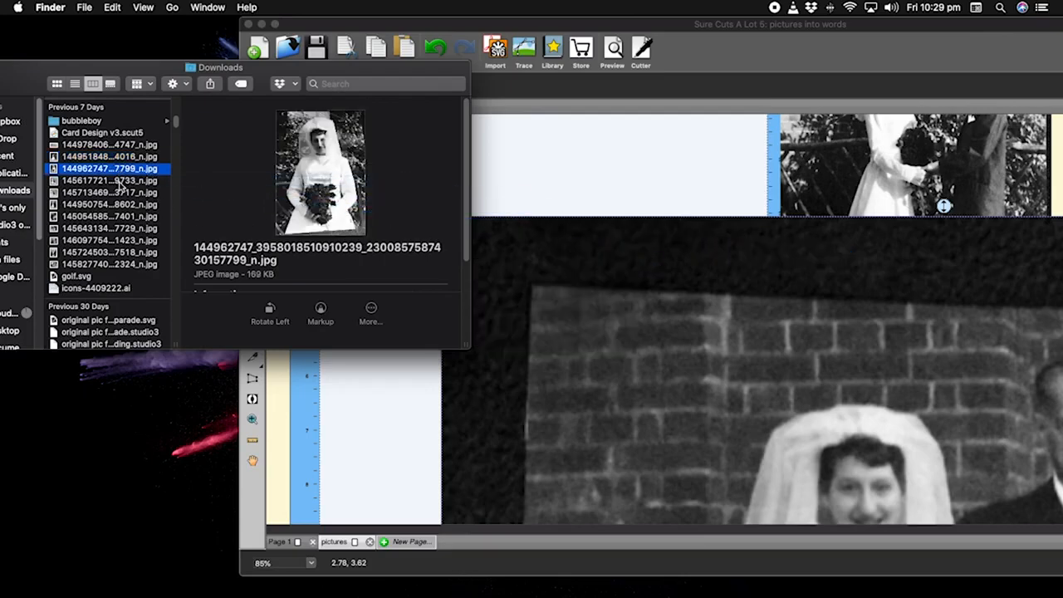
left_click(119, 181)
left_click_drag(119, 181, 748, 301)
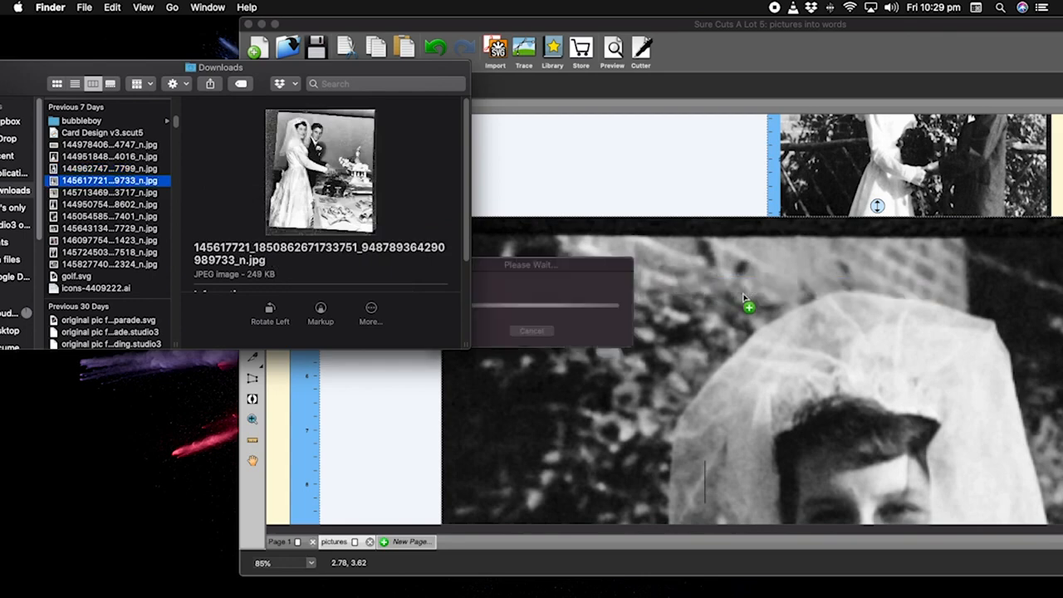
left_click(105, 193)
left_click_drag(94, 192, 818, 320)
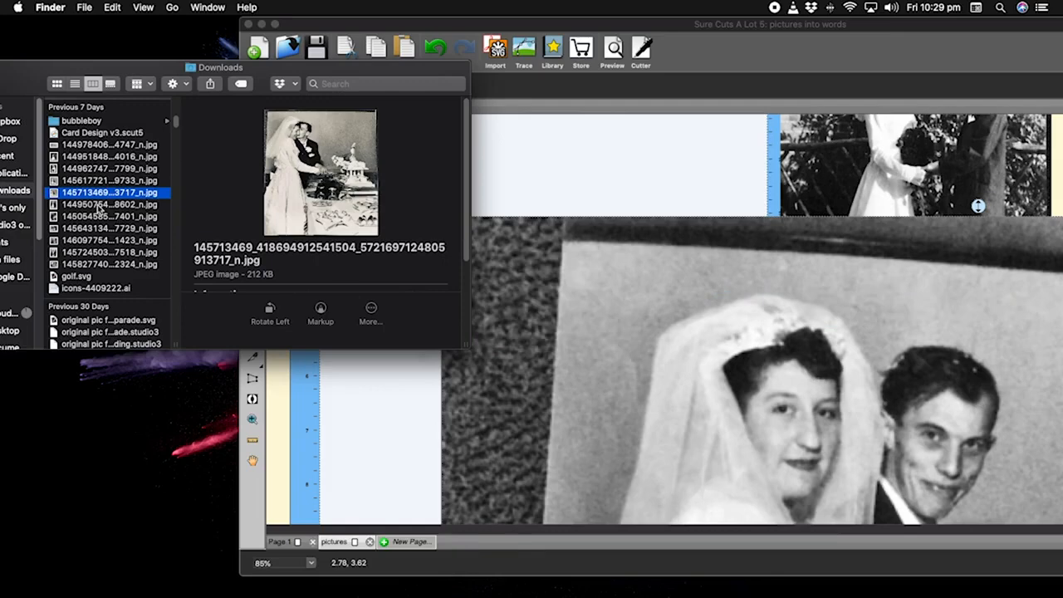
Add the photos 144950754...8602_n.jpg, 145054585...7401_n.jpg and 145643134...7729_n.jpg from Downloads to the pictures page.
left_click_drag(98, 205, 719, 320)
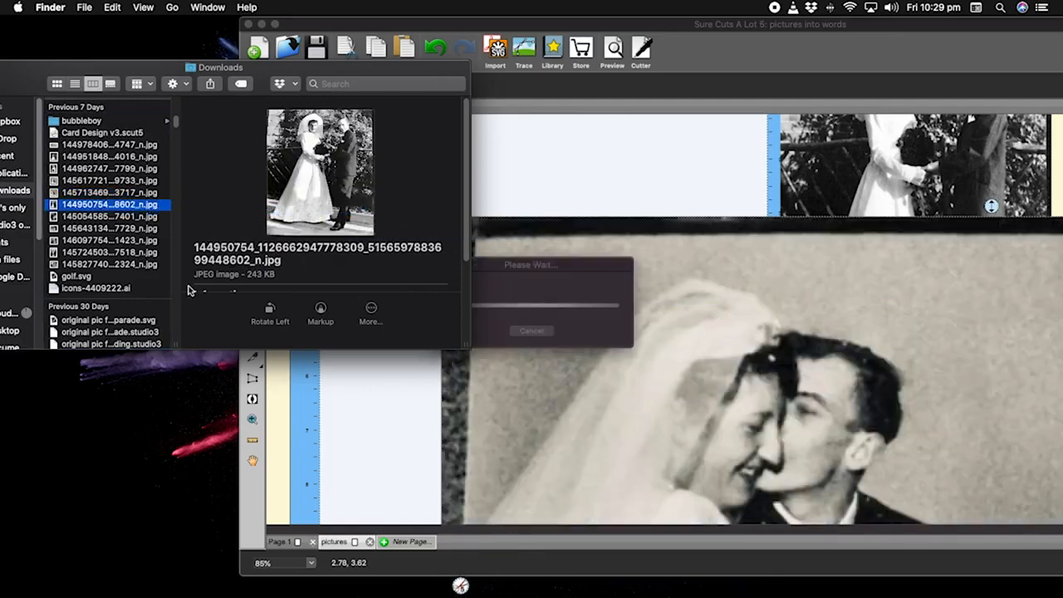
left_click(109, 217)
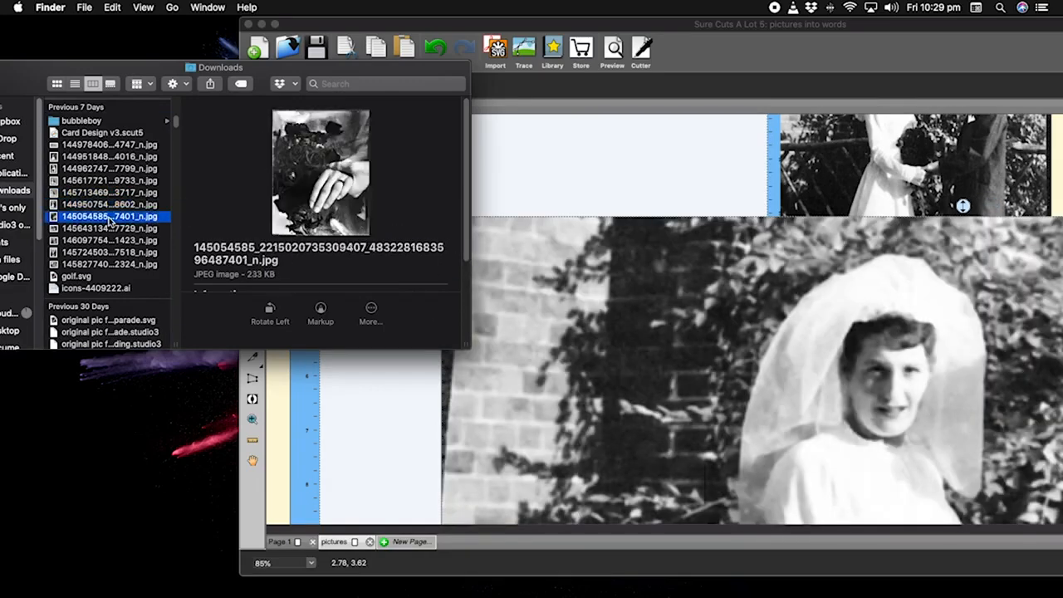
left_click_drag(127, 223, 785, 351)
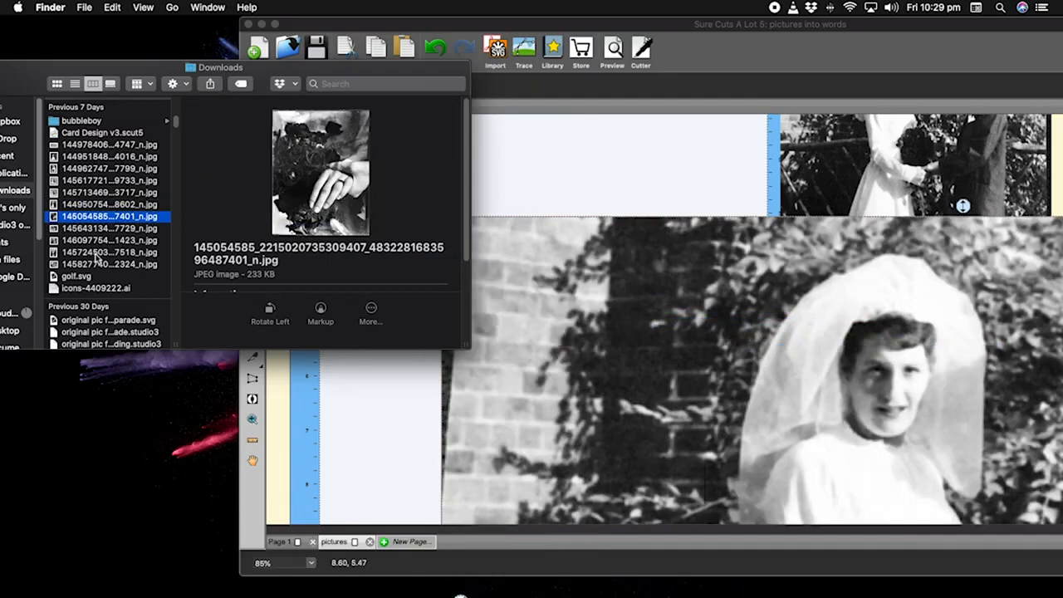
left_click(109, 228)
left_click_drag(108, 229, 845, 382)
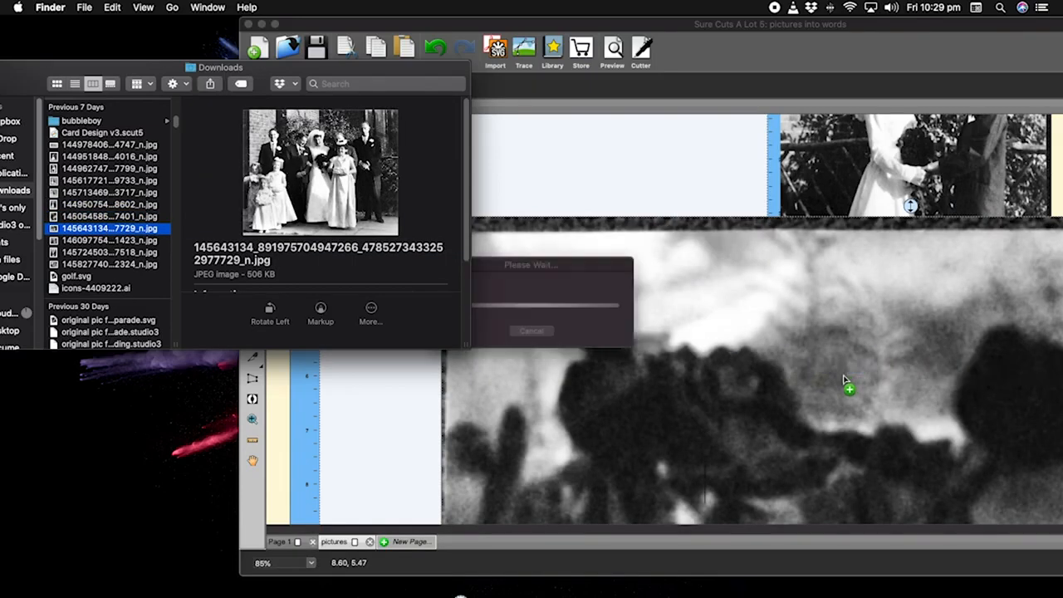
Add the photos 146097754...1423_n.jpg, 145724503...7518_n.jpg and 145827740...2324_n.jpg from Downloads to the pictures page.
left_click(116, 241)
left_click_drag(117, 241, 712, 358)
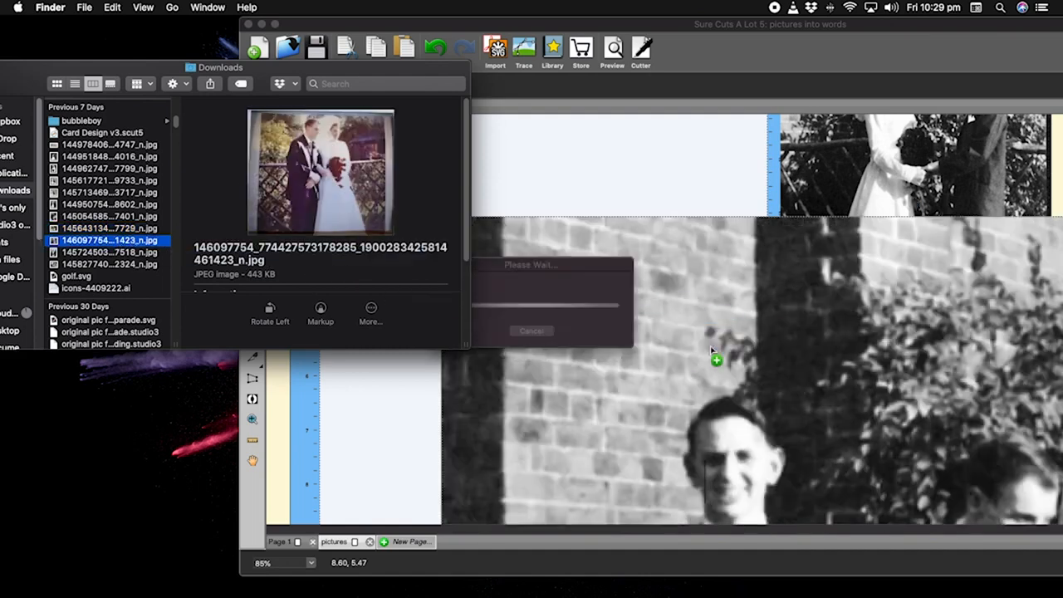
left_click(120, 253)
left_click_drag(120, 252, 535, 404)
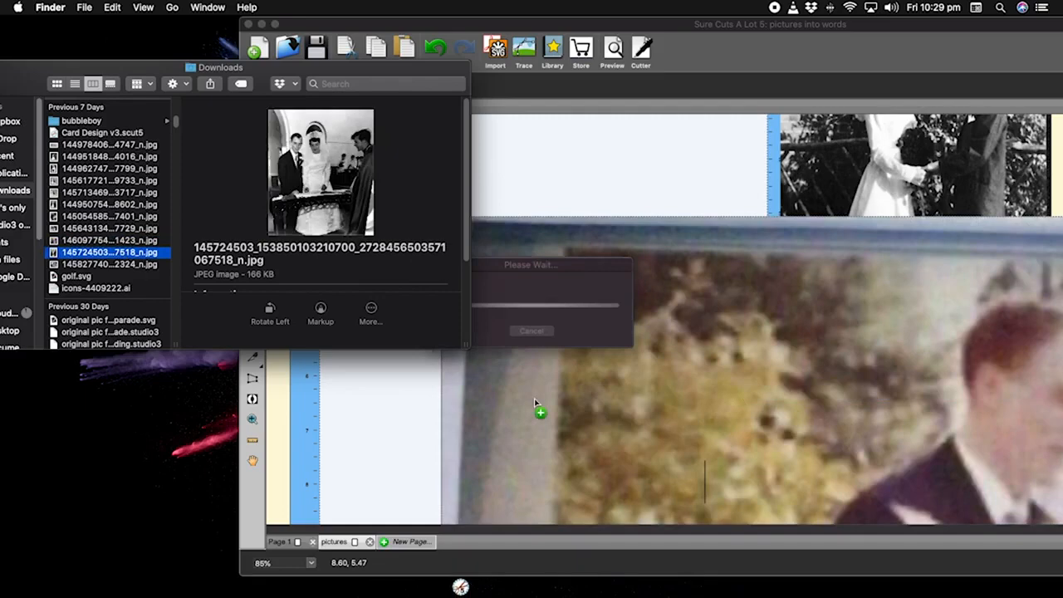
left_click(146, 266)
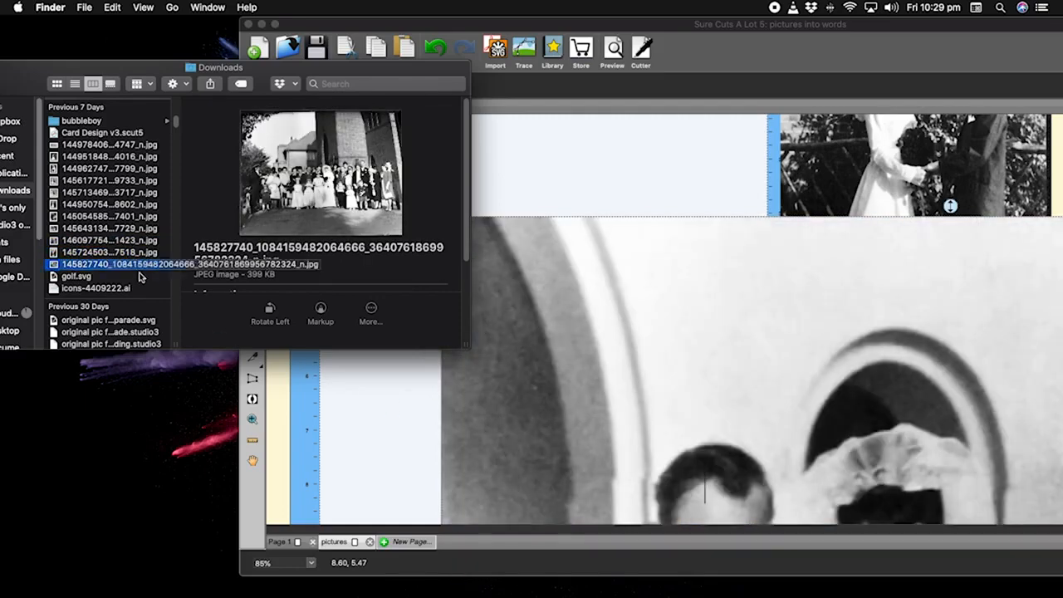
left_click_drag(140, 277, 725, 357)
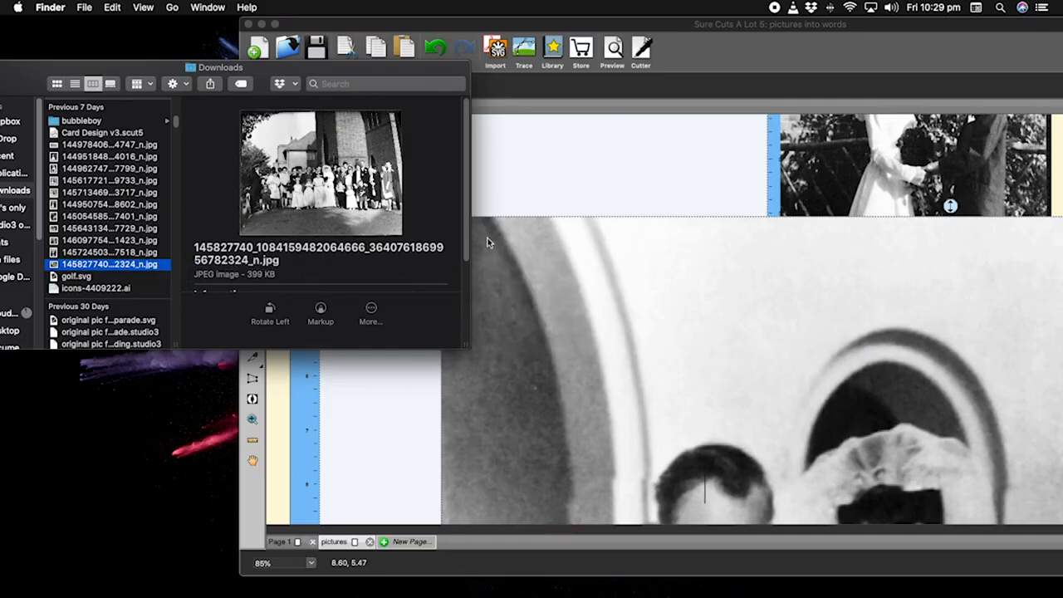
Close the Downloads window and switch to Sure Cuts A Lot 5, enlarging its window to fill the screen.
left_click_drag(91, 70, 215, 72)
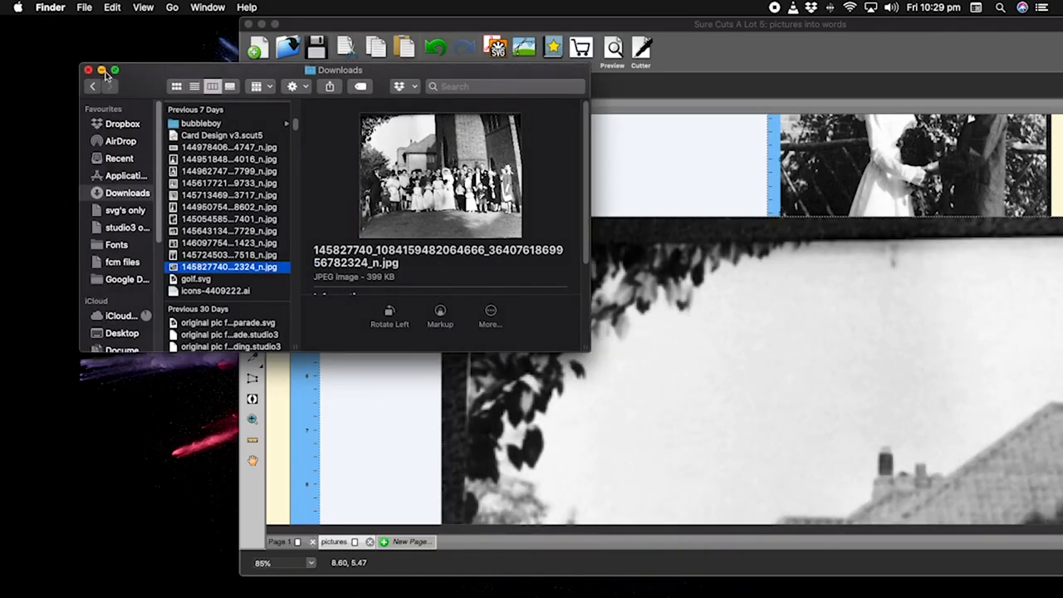
left_click(87, 70)
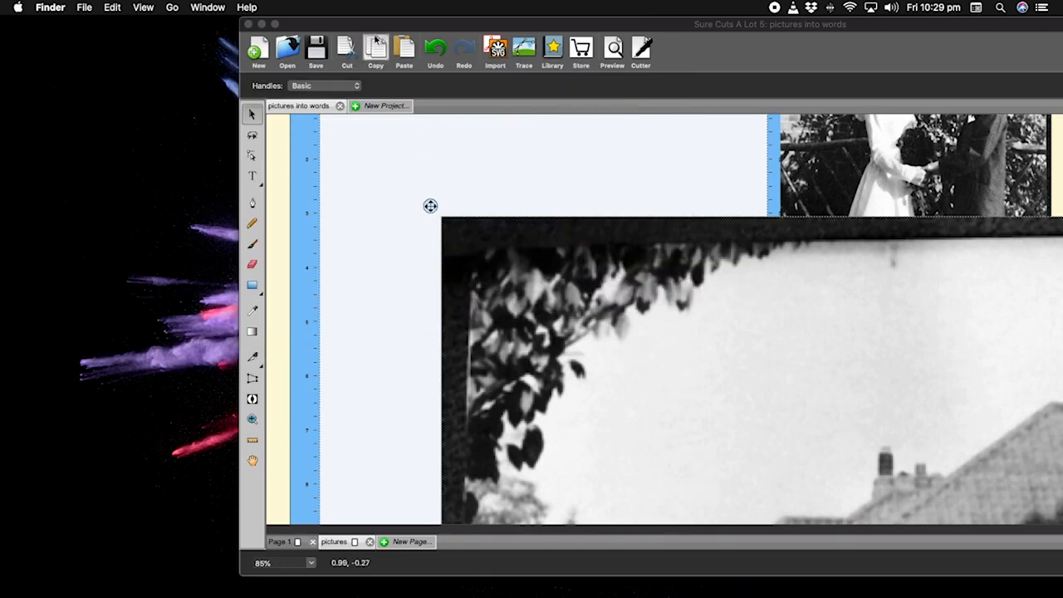
left_click_drag(299, 29, 87, 13)
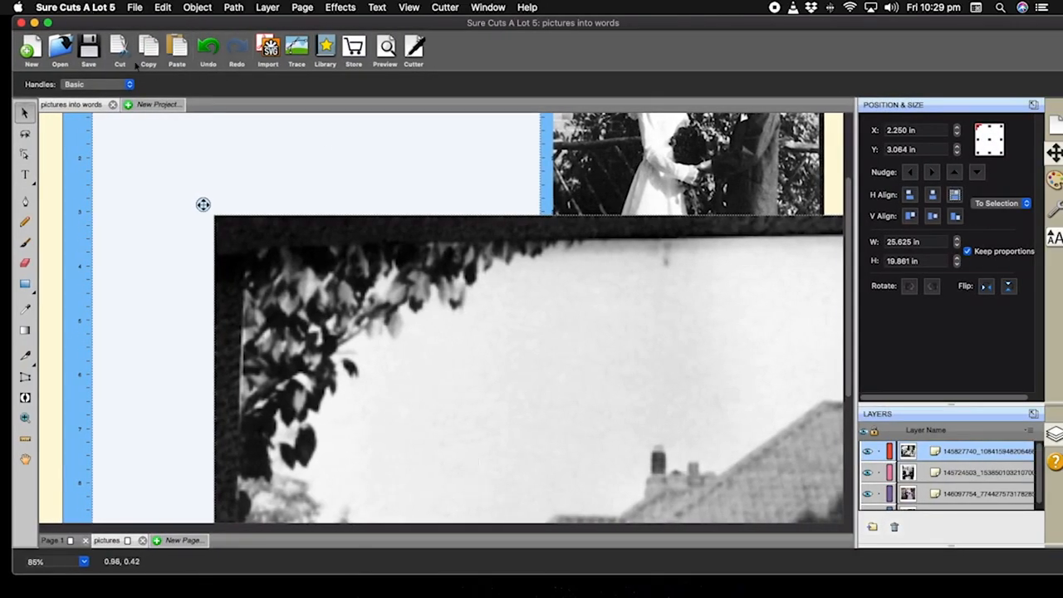
left_click(47, 23)
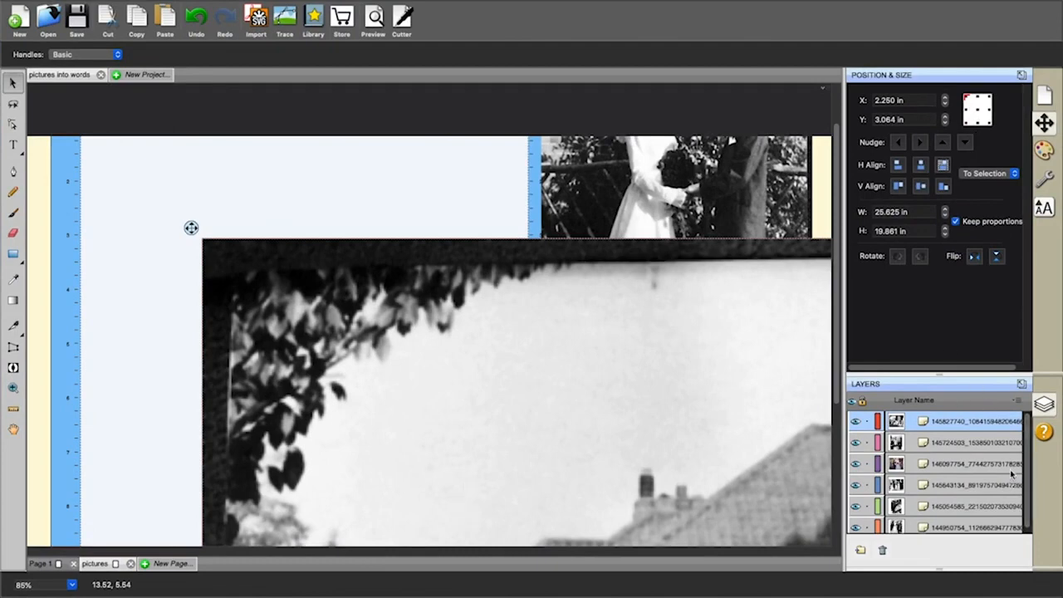
Select all the photo layers, scale them together proportionally to an overall width of 5 inches, and deselect them.
left_click(964, 447, "shift")
left_click(965, 465, "shift")
left_click(968, 485, "shift")
left_click(969, 506, "shift")
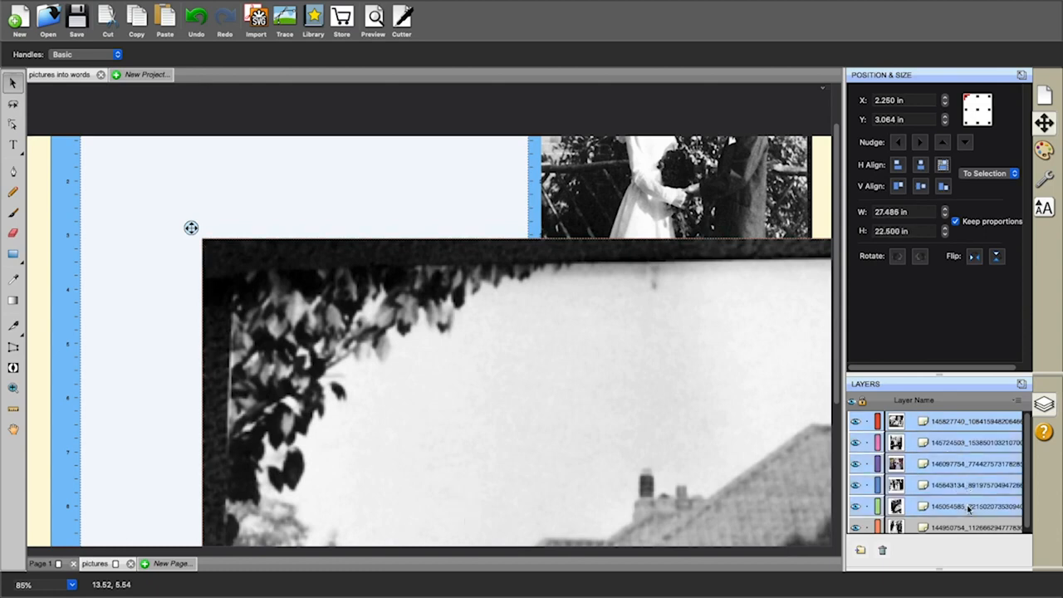
left_click(975, 530, "shift")
scroll(977, 467, "down", 5)
scroll(977, 467, "up", 5)
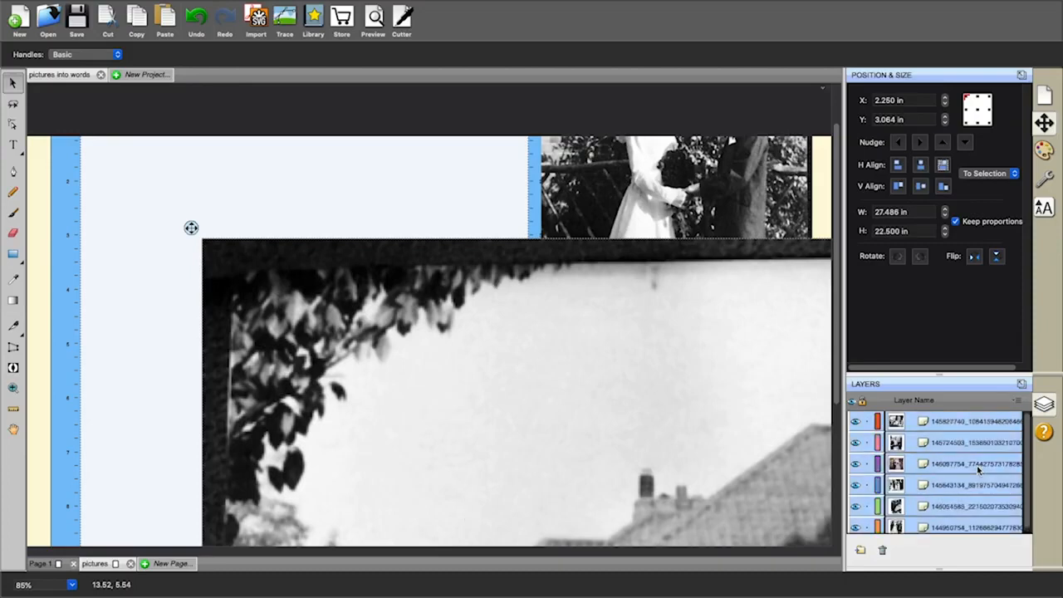
scroll(978, 468, "down", 5)
scroll(977, 465, "up", 1)
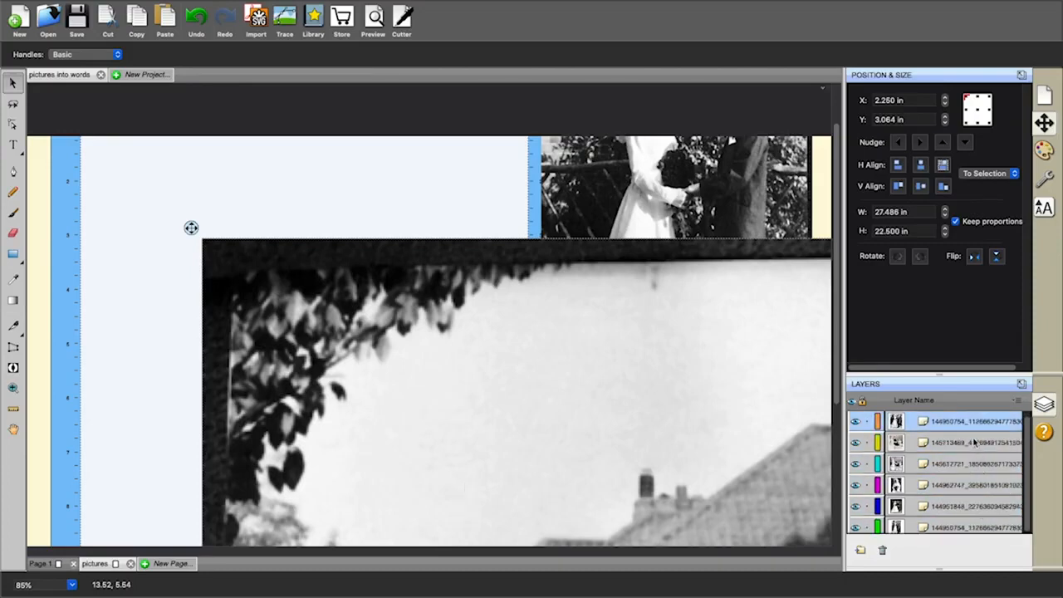
left_click(976, 442, "shift")
left_click(976, 467, "shift")
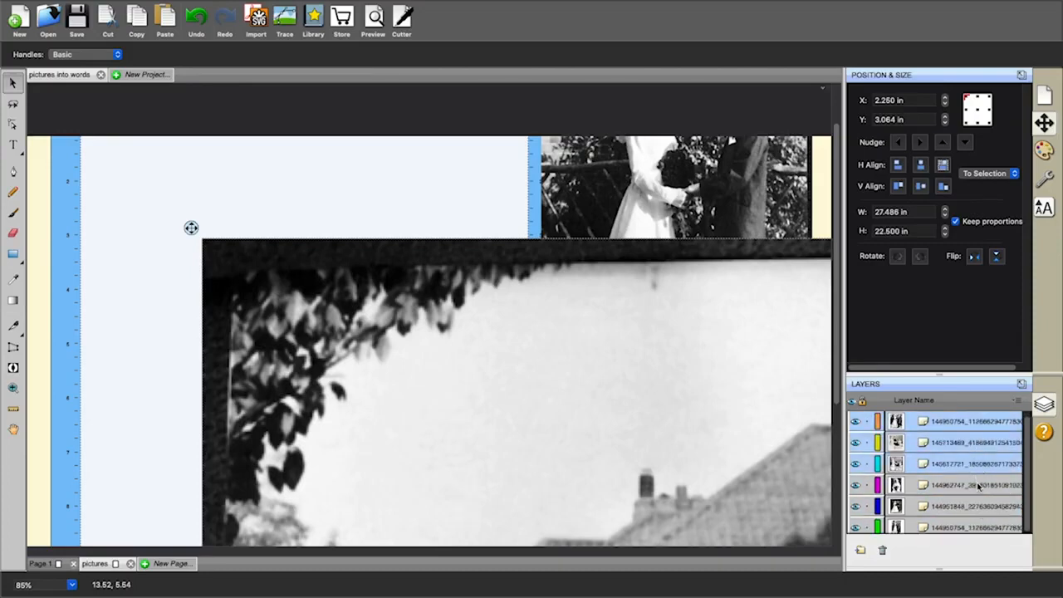
left_click(993, 528, "shift")
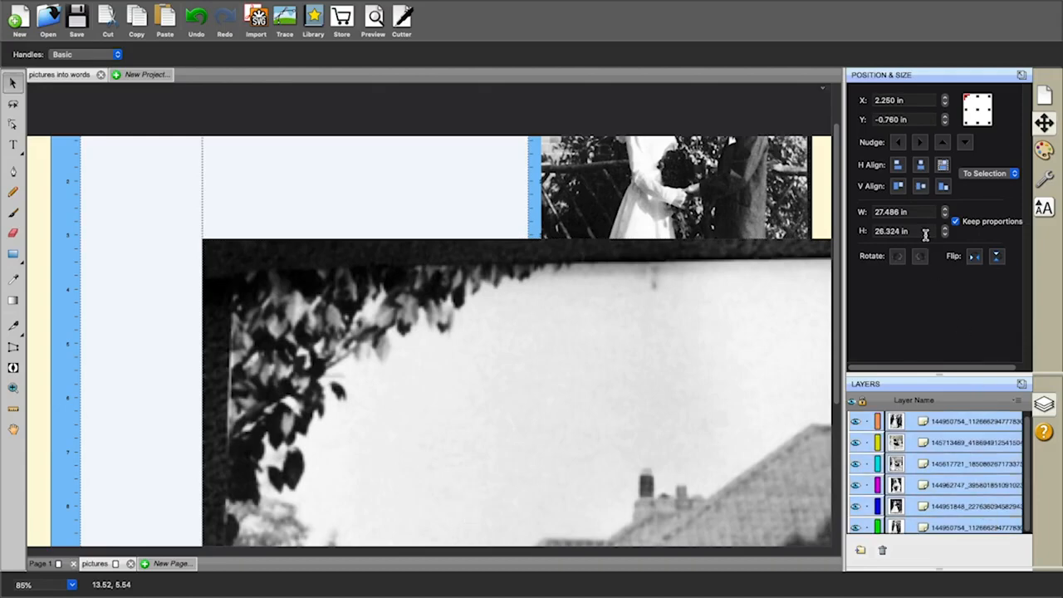
left_click(895, 212)
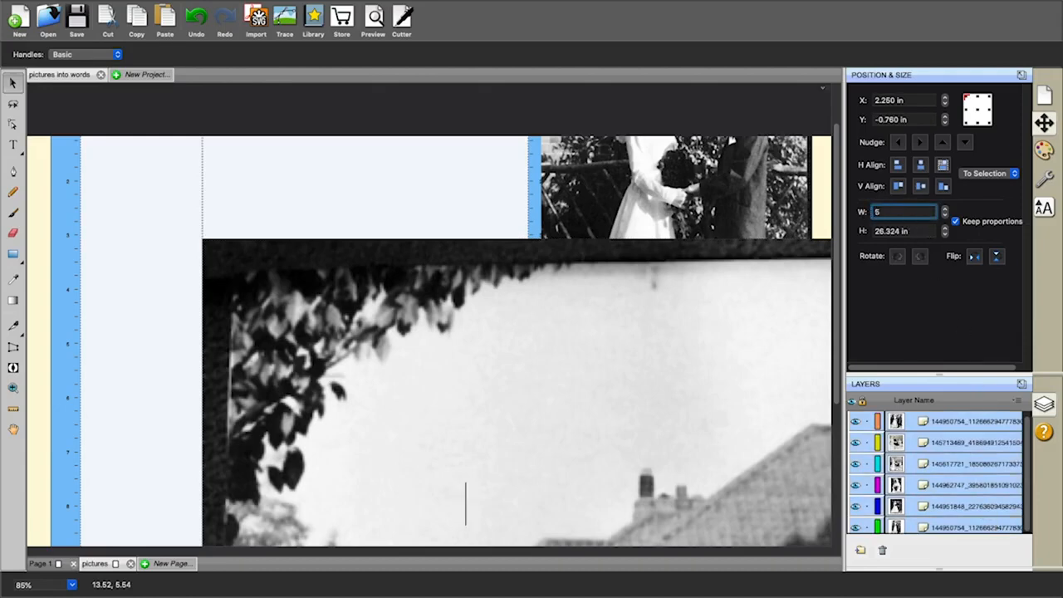
key("Return")
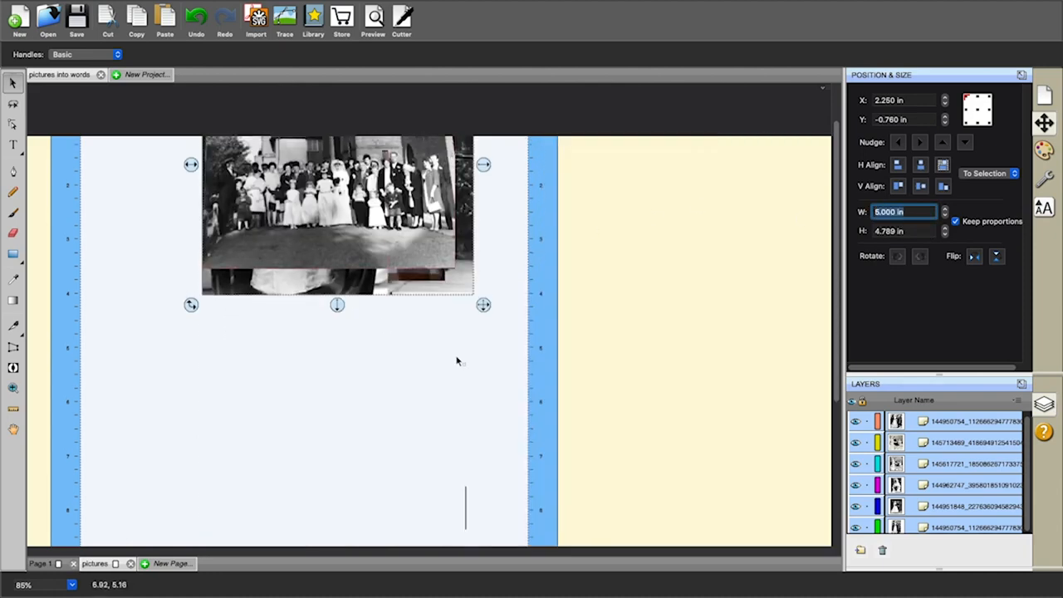
scroll(458, 359, "up", 2)
left_click(603, 332)
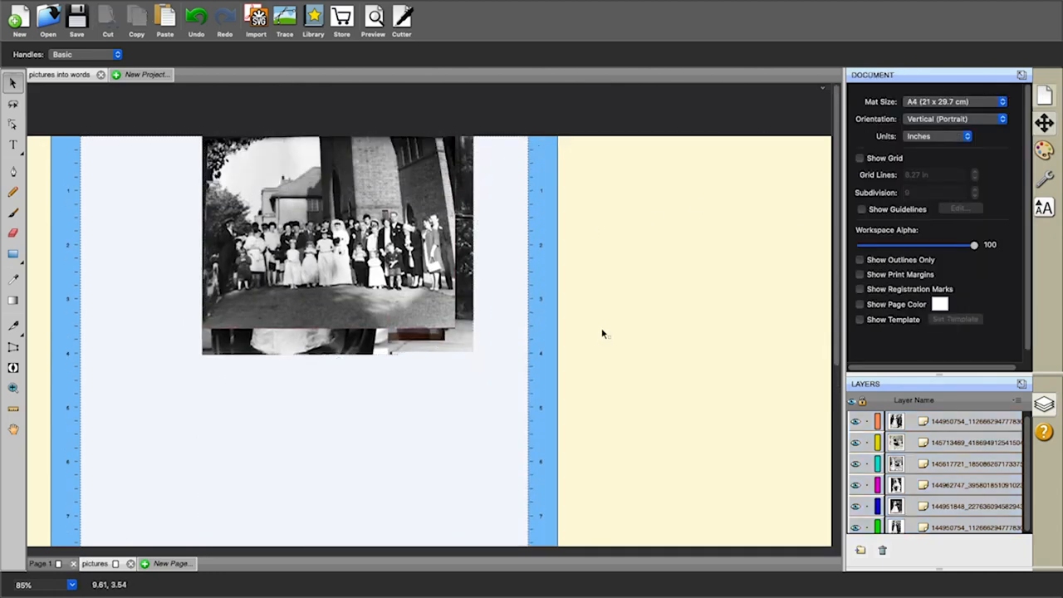
Move the large church group photo, the register-signing photo and the colour couple photo off the pile toward the area beside the page.
left_click_drag(406, 280, 716, 321)
left_click_drag(361, 272, 733, 449)
left_click_drag(365, 291, 593, 476)
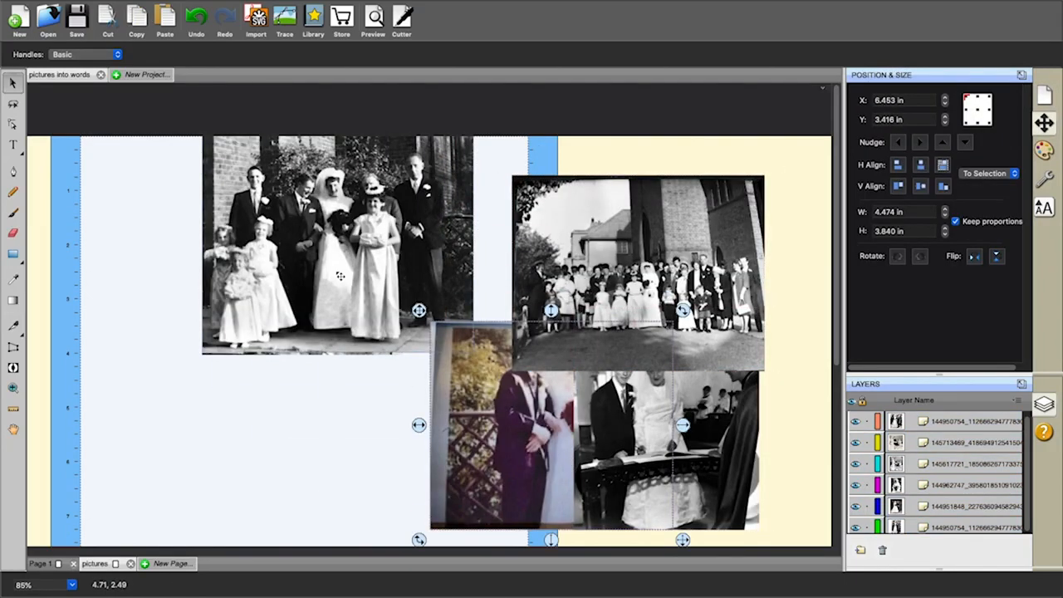
Pull the wedding party photo with the bridesmaids off the pile and delete it.
left_click_drag(339, 276, 305, 391)
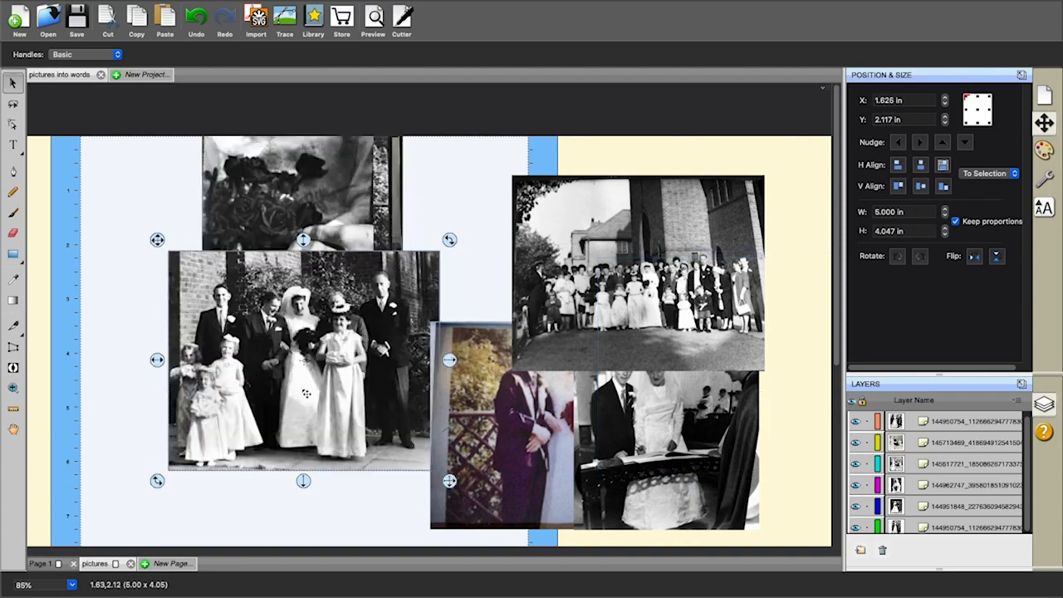
right_click(305, 391)
left_click(337, 418)
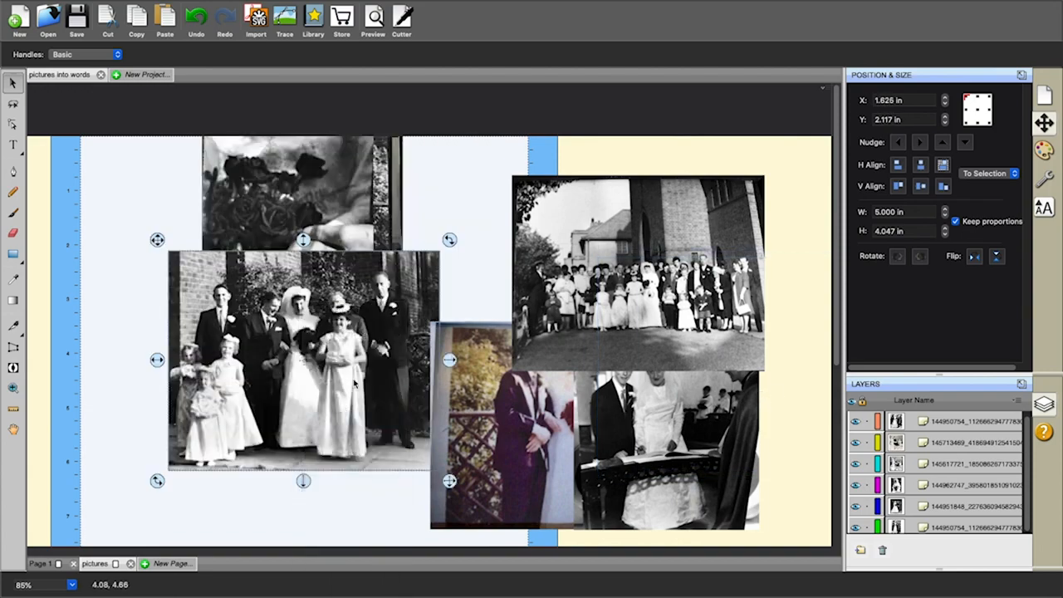
Shift the roses-and-hand photo down the page and delete the large church group photo.
left_click_drag(525, 360, 393, 339)
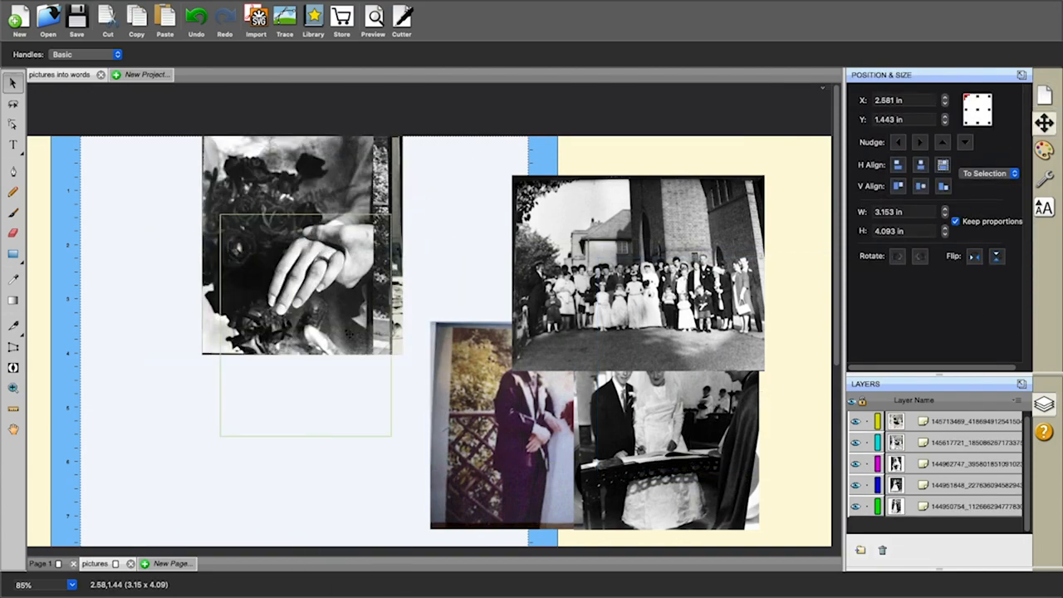
left_click(674, 240)
right_click(675, 240)
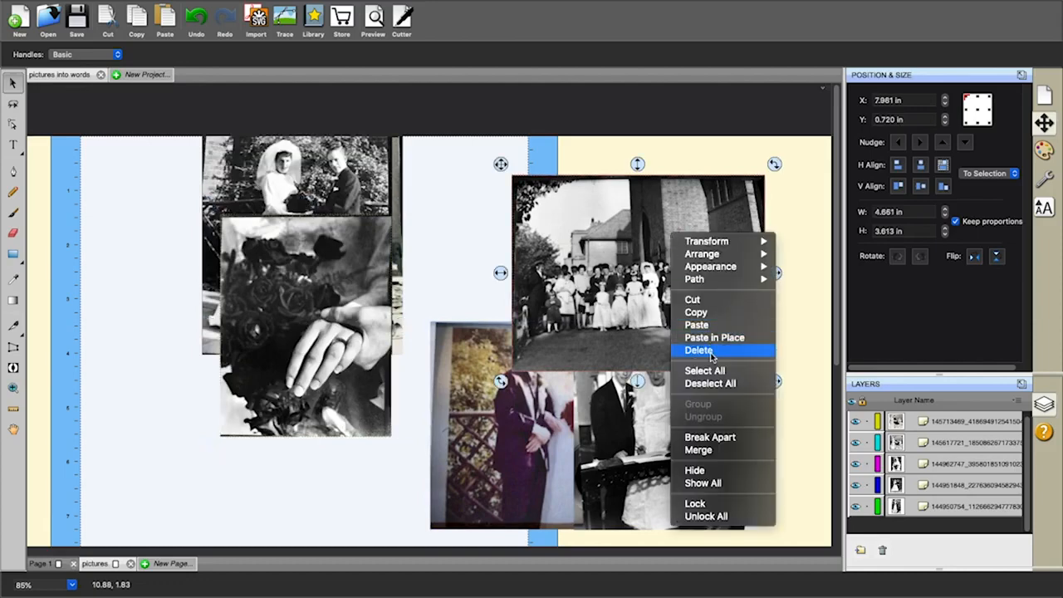
left_click(706, 339)
Move the roses-and-hand photo and the top garden couple photo beside the page, and delete the photo of the couple kissing by the cake.
left_click_drag(355, 321, 714, 271)
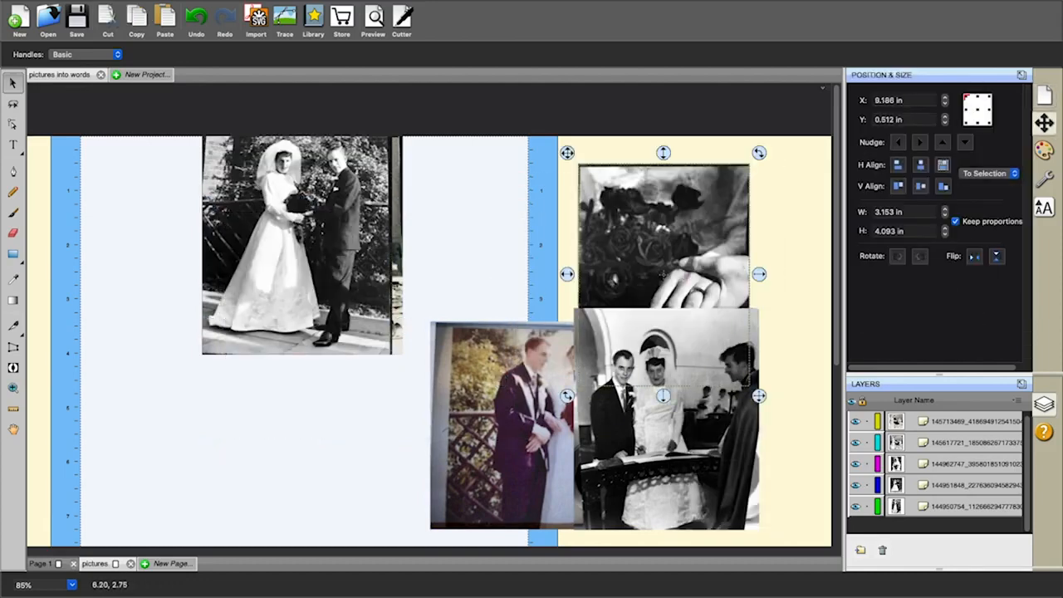
left_click_drag(303, 259, 609, 292)
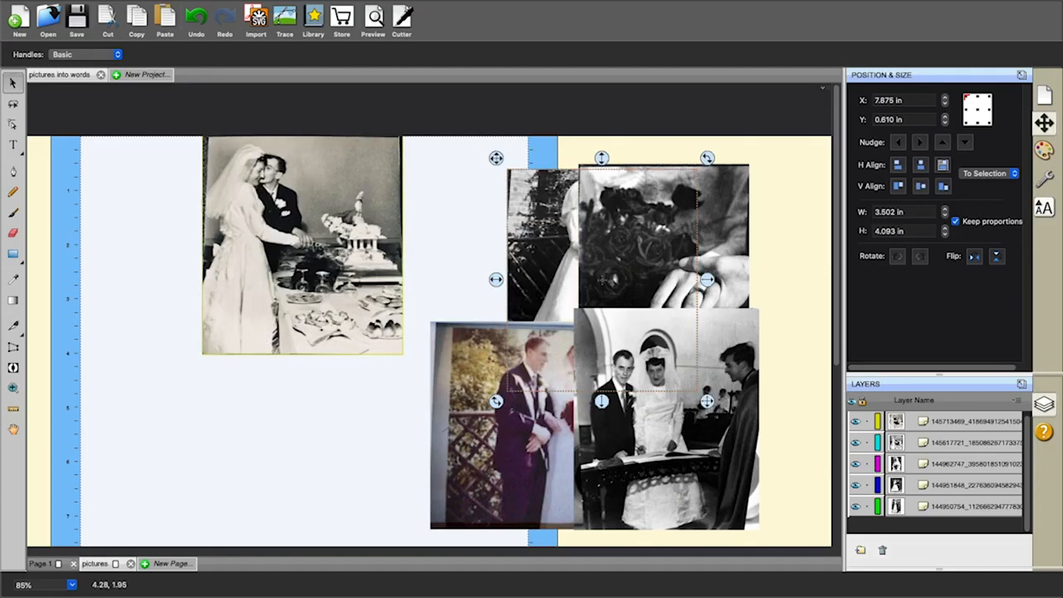
left_click_drag(320, 248, 488, 385)
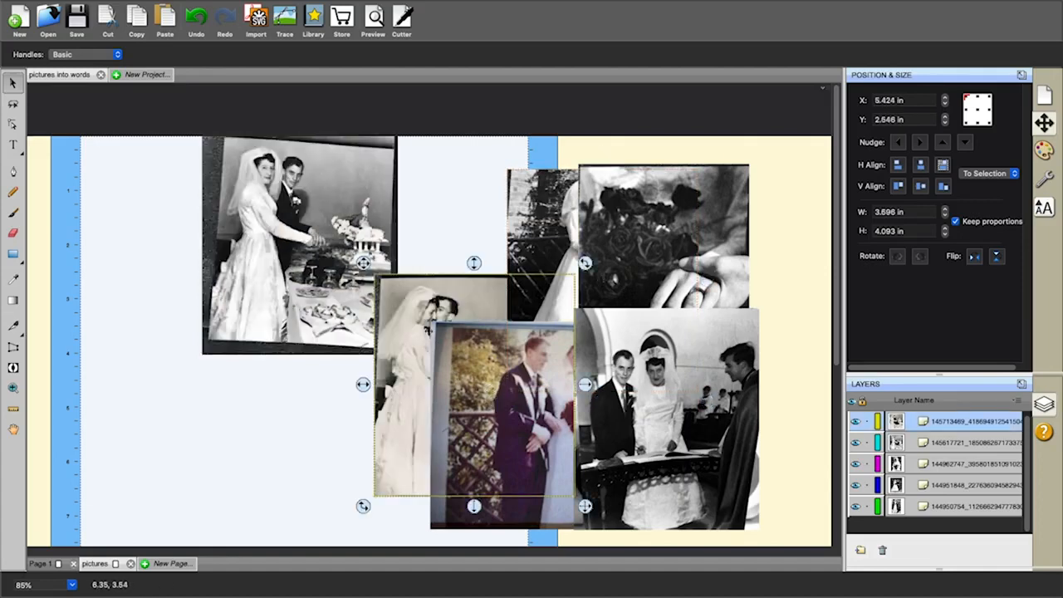
right_click(404, 296)
Spread the cake-cutting photo, the bride portrait and the brick-wall couple photo off the pile toward the other photos beside the page.
left_click(292, 254)
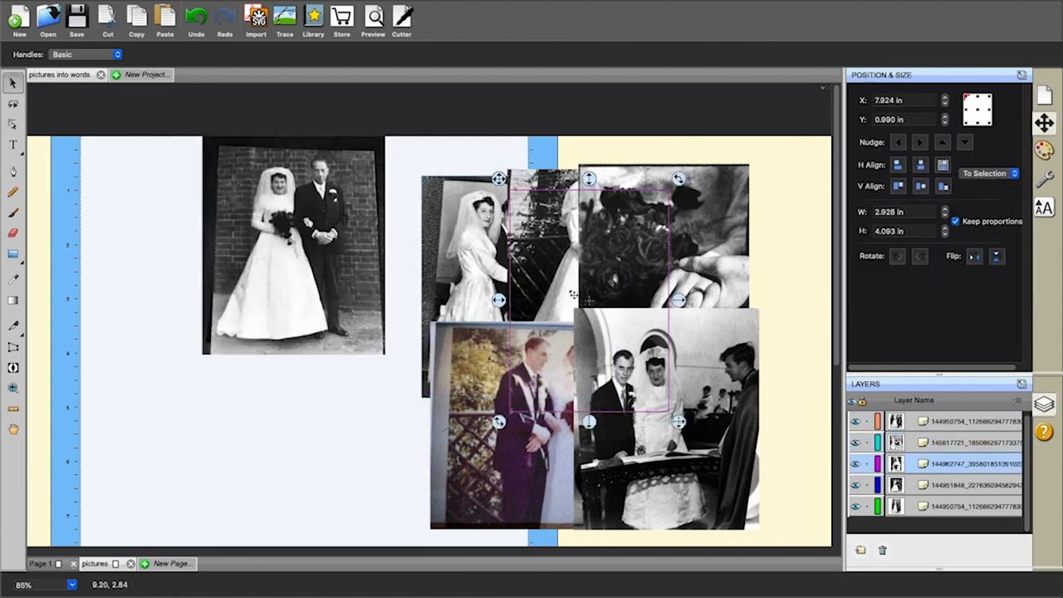
left_click_drag(329, 249, 574, 283)
left_click_drag(293, 159, 448, 447)
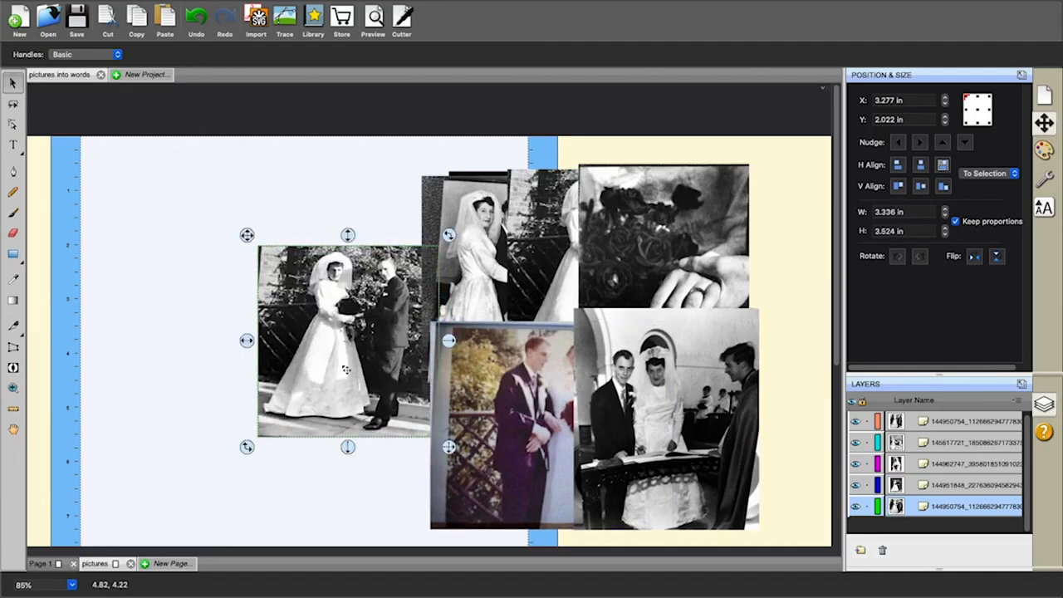
Start a collage in the page's upper left with the garden couple photo, overlapped by the cake-cutting photo scaled down to about 2.8 in wide.
left_click_drag(335, 361, 250, 288)
left_click_drag(471, 264, 312, 251)
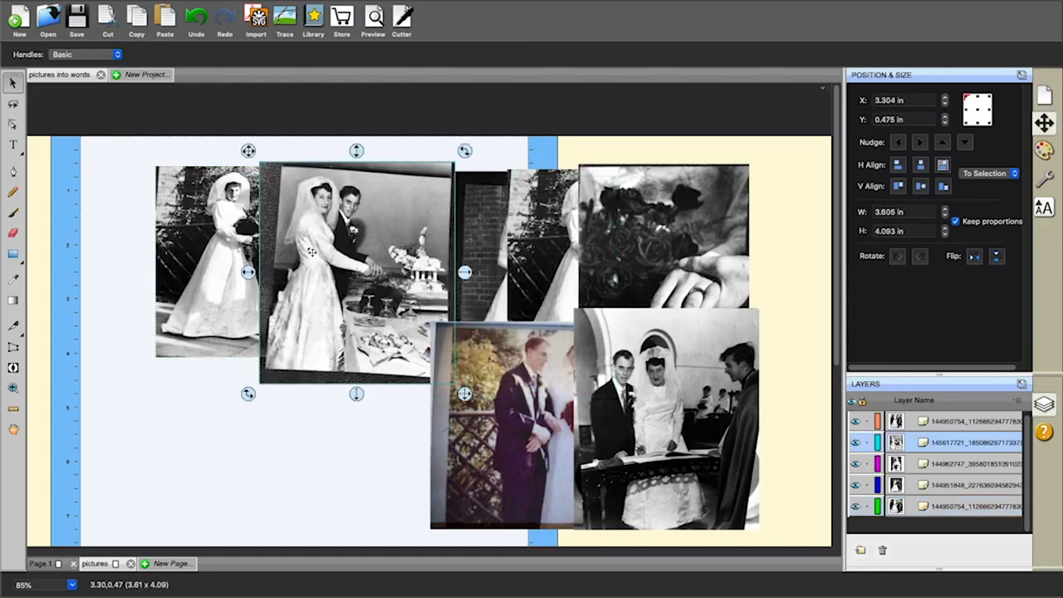
left_click_drag(379, 354, 343, 360)
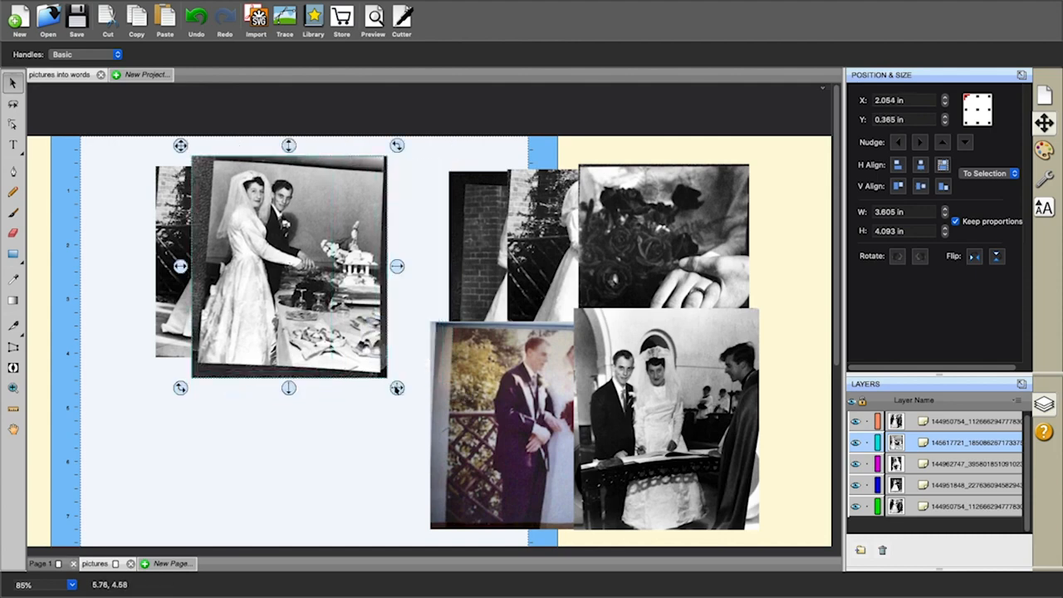
left_click_drag(399, 389, 347, 350)
left_click_drag(293, 310, 346, 314)
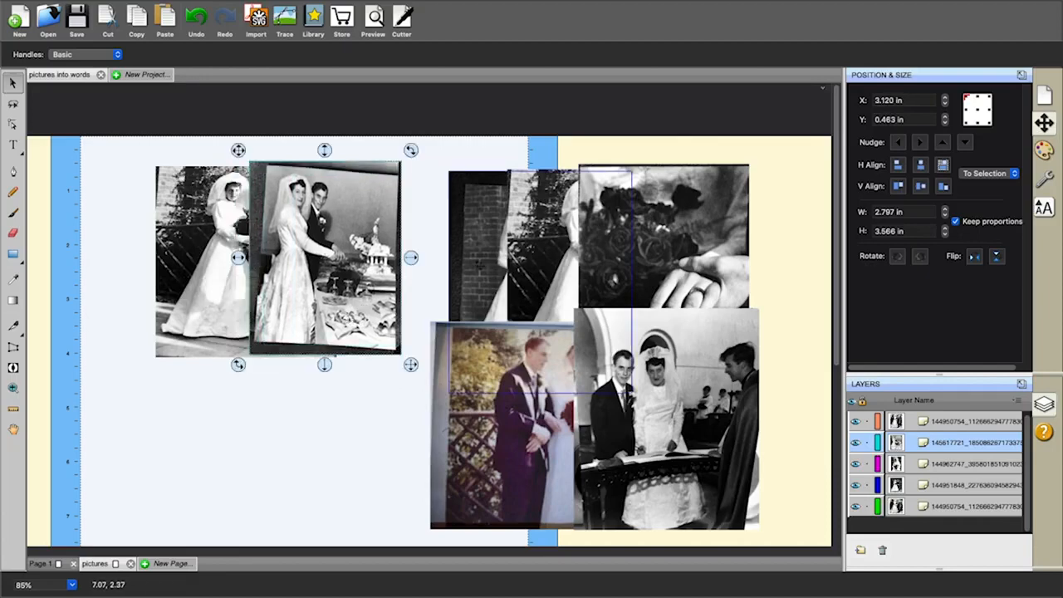
Place the colour couple photo below the garden couple photo, overlapping its lower part, and scale it down to about 2.83 in wide.
left_click_drag(520, 405, 253, 376)
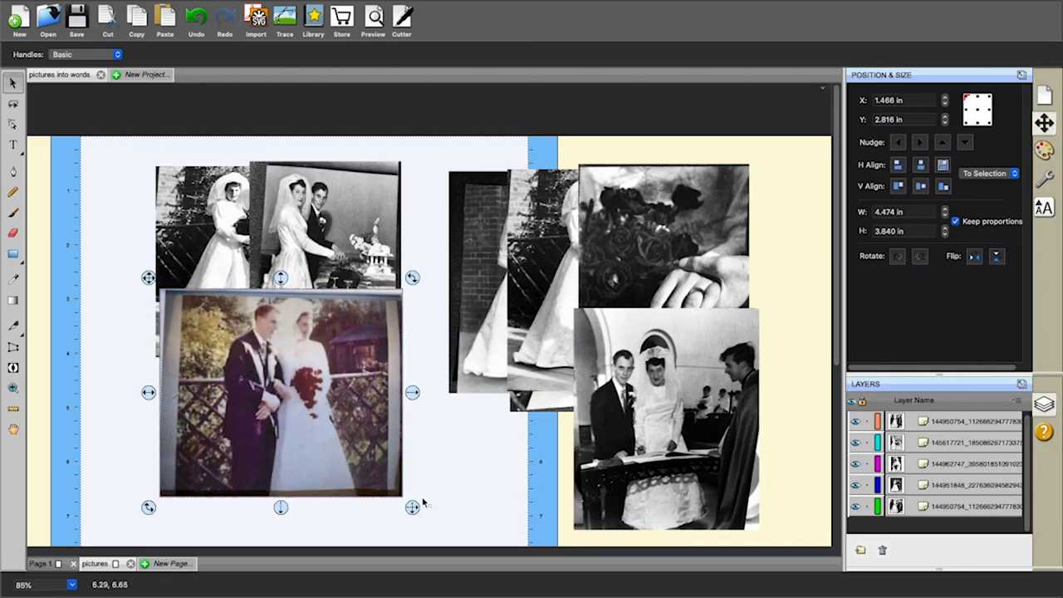
left_click_drag(420, 508, 406, 496)
left_click_drag(373, 455, 318, 452)
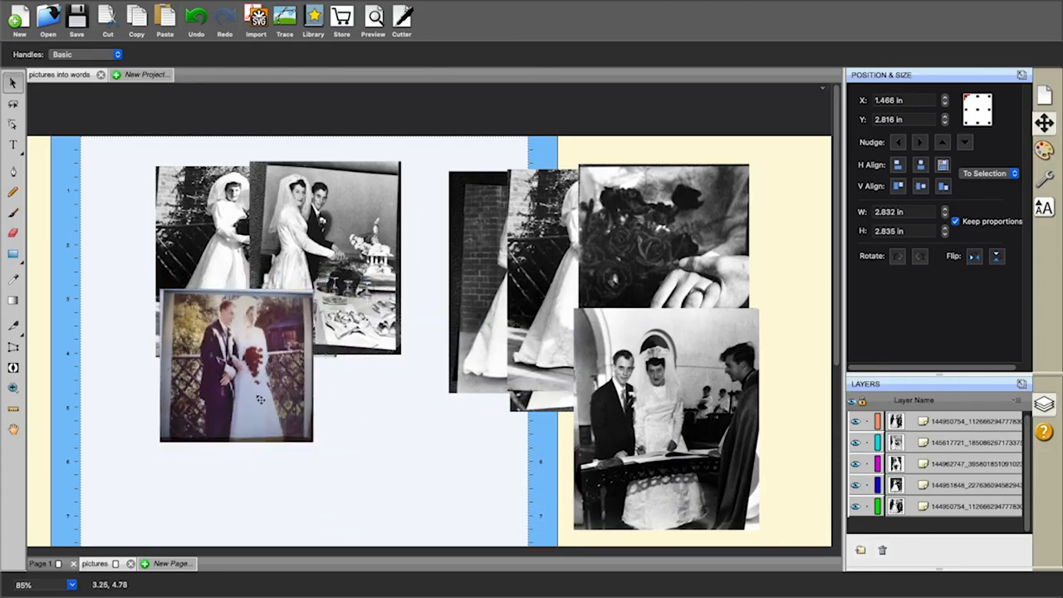
left_click_drag(260, 400, 256, 383)
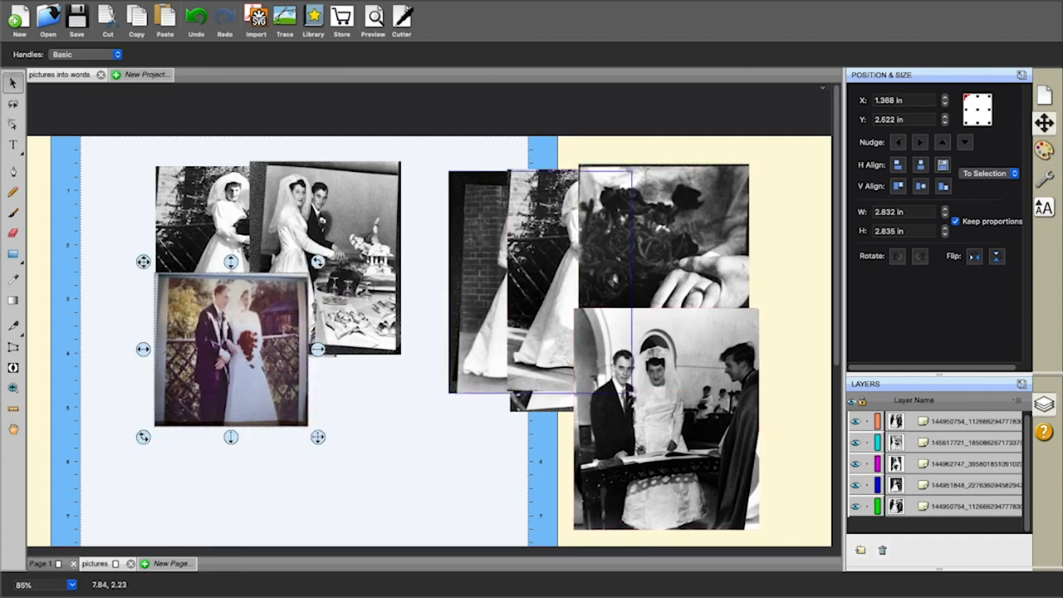
Move the brick-wall couple photo next to the colour photo on the page and scale it down to about 2.43 in wide.
left_click(496, 266)
left_click_drag(498, 267, 319, 370)
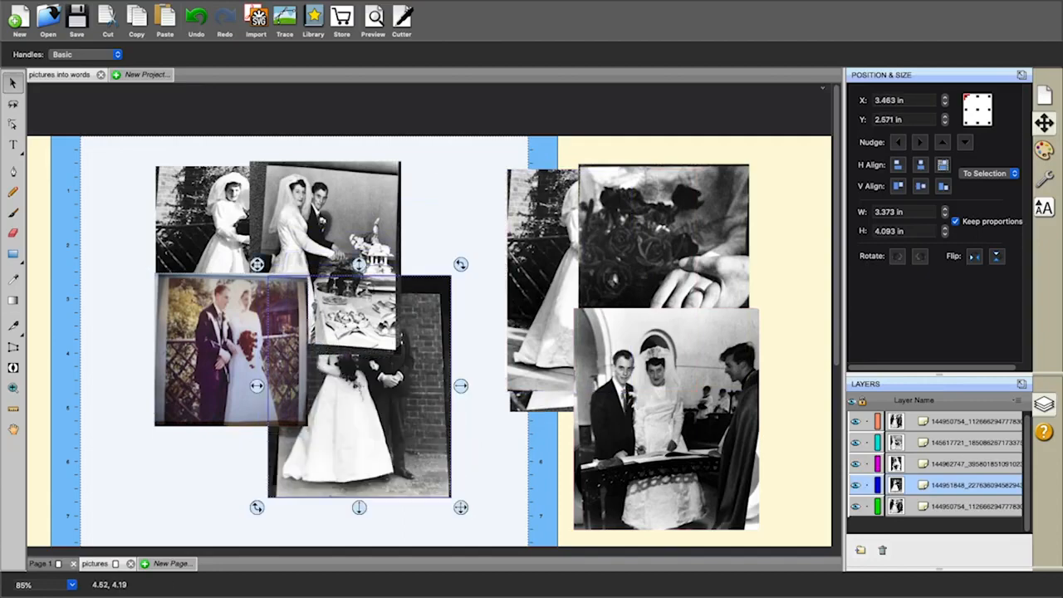
left_click_drag(461, 507, 410, 455)
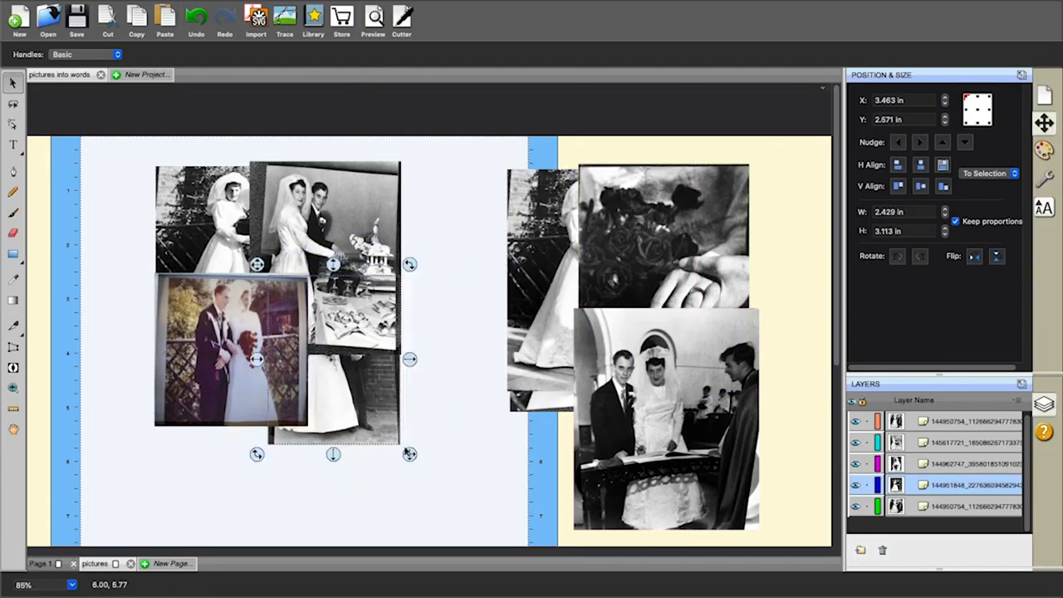
Bring the brick-wall couple photo to the front and shrink it to about 2.05 in wide, lining up its lower edge with the colour photo.
right_click(364, 303)
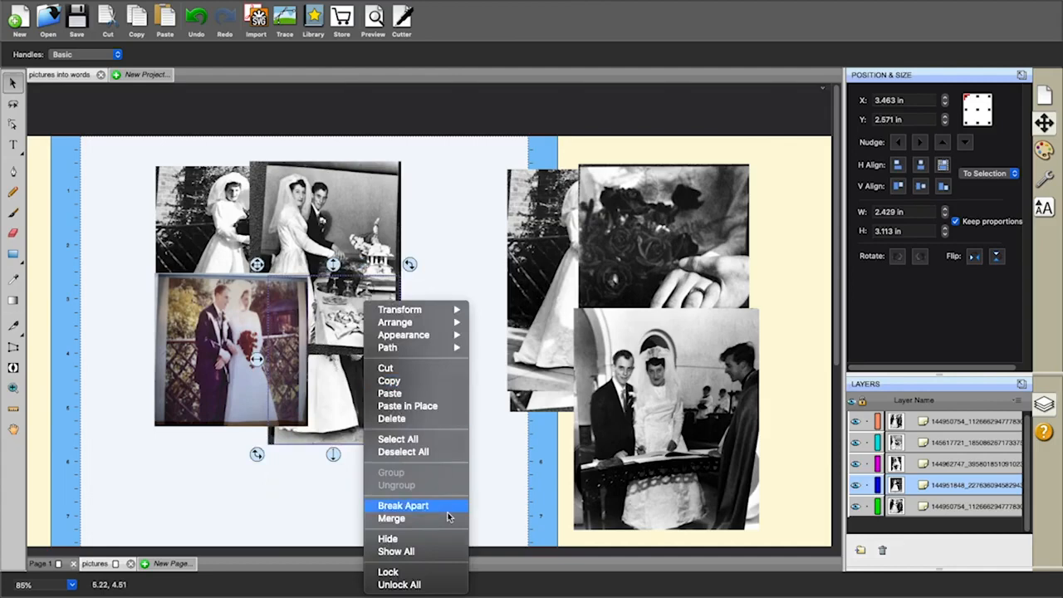
mouse_move(428, 324)
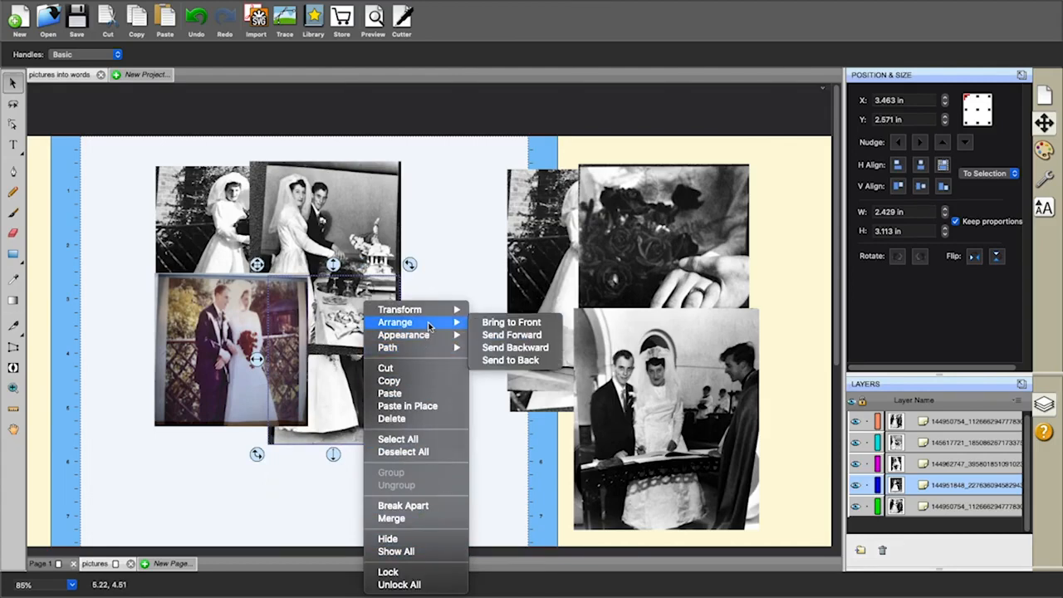
left_click(508, 322)
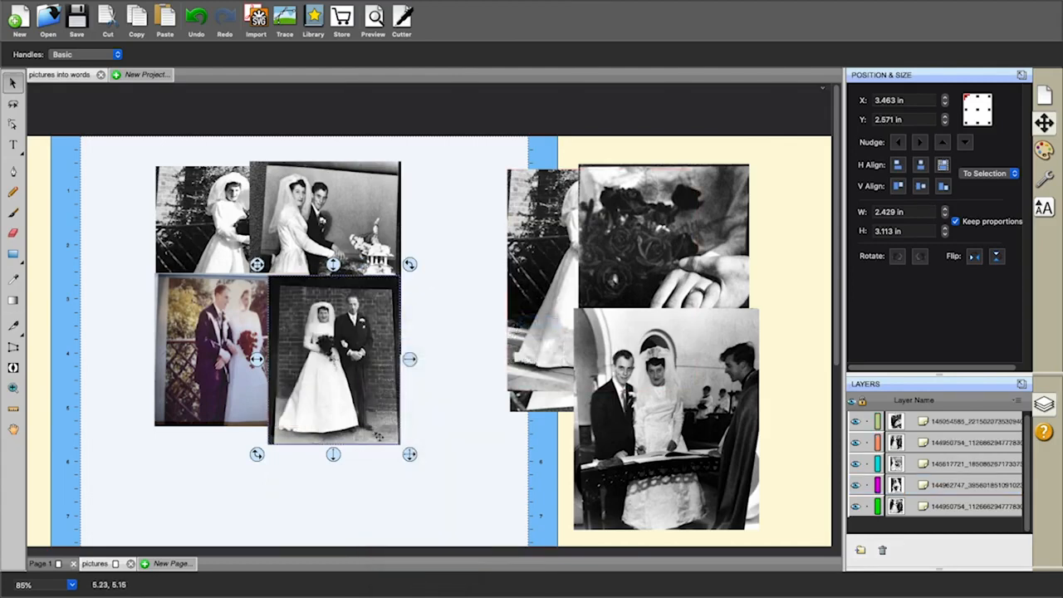
left_click_drag(410, 454, 396, 438)
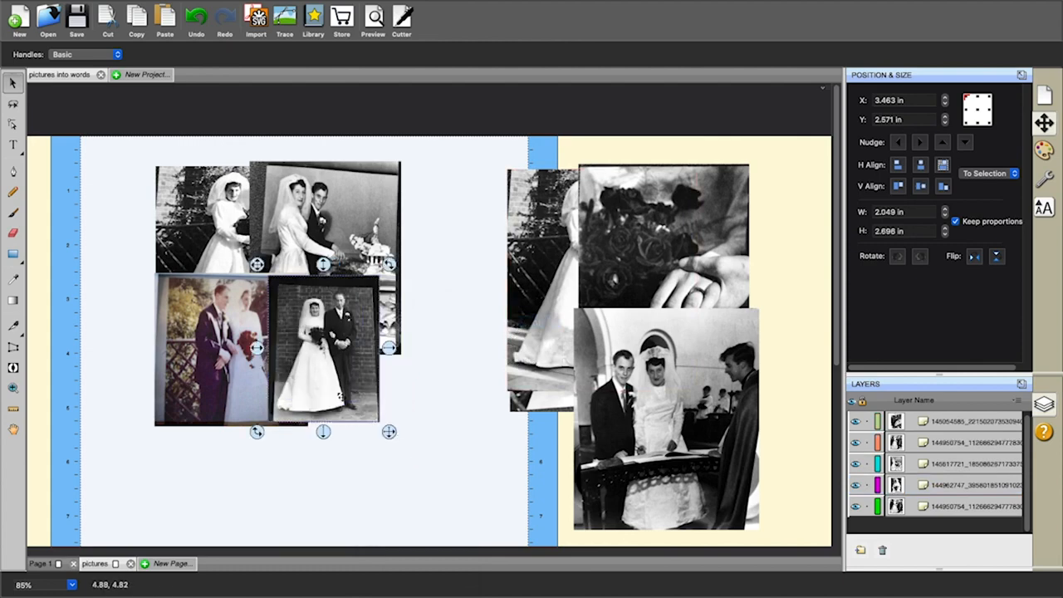
left_click_drag(337, 392, 340, 396)
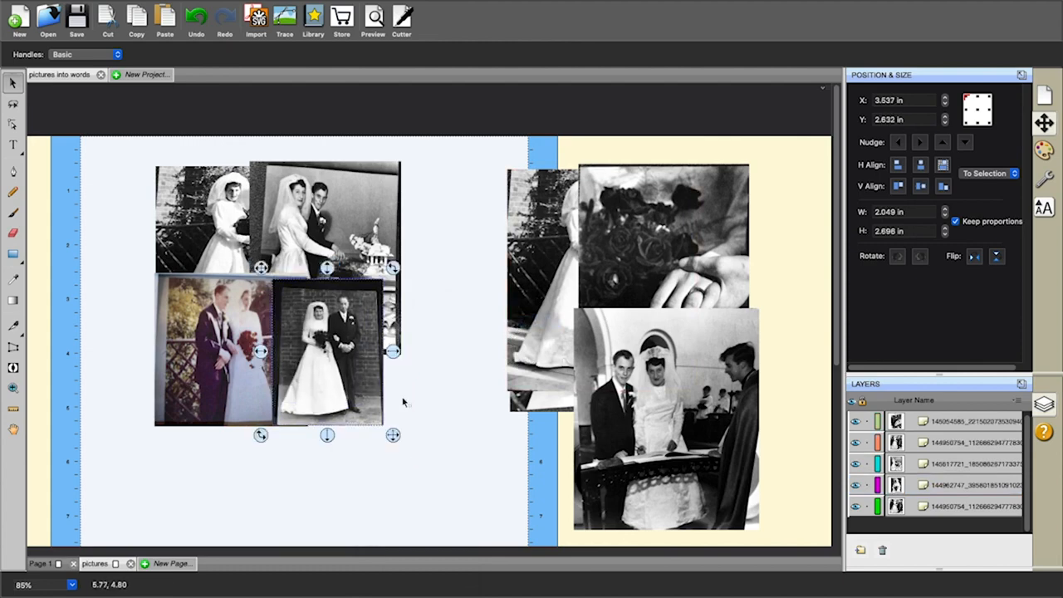
Add the second garden couple photo to the collage's upper row, overlapping the cake-cutting photo, and scale it down to fit.
left_click_drag(544, 304, 367, 341)
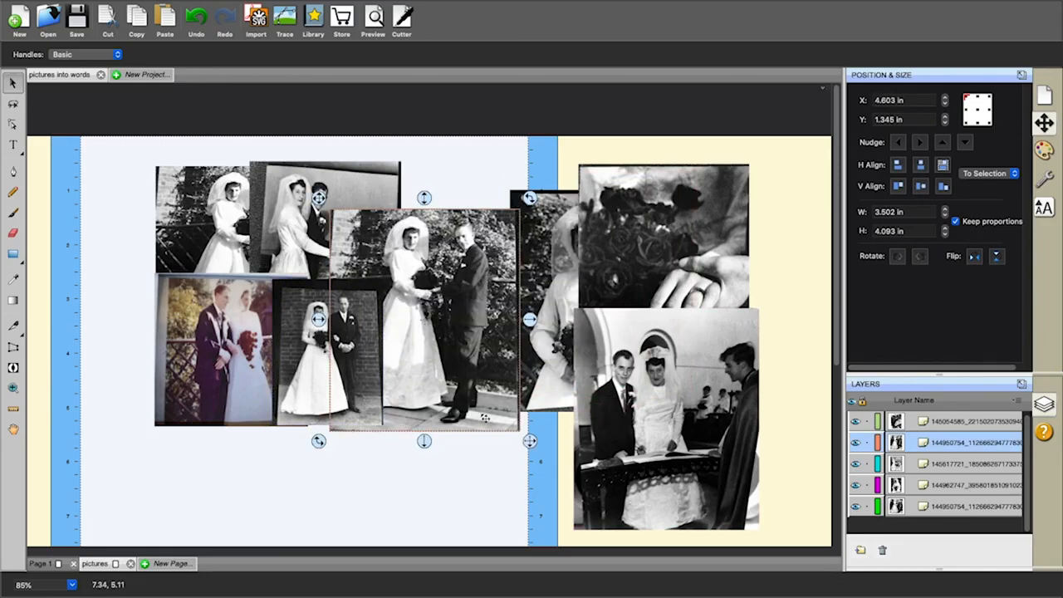
left_click_drag(530, 441, 510, 429)
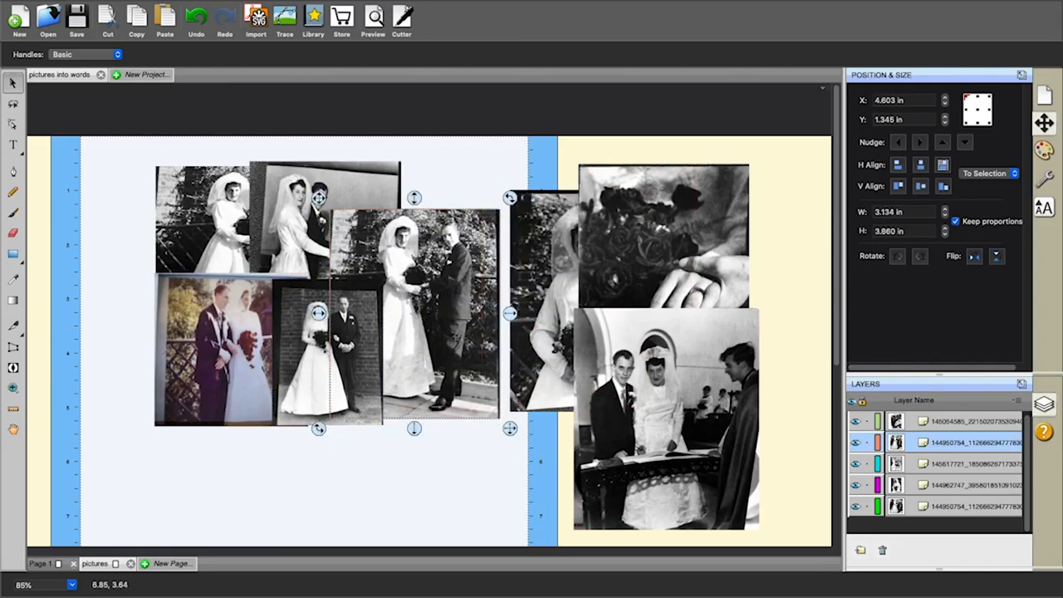
left_click_drag(454, 335, 442, 284)
left_click_drag(496, 376, 465, 376)
Move the bride portrait onto the page beside the brick-wall couple and scale it down to about 2.45 in wide.
left_click_drag(559, 327, 387, 349)
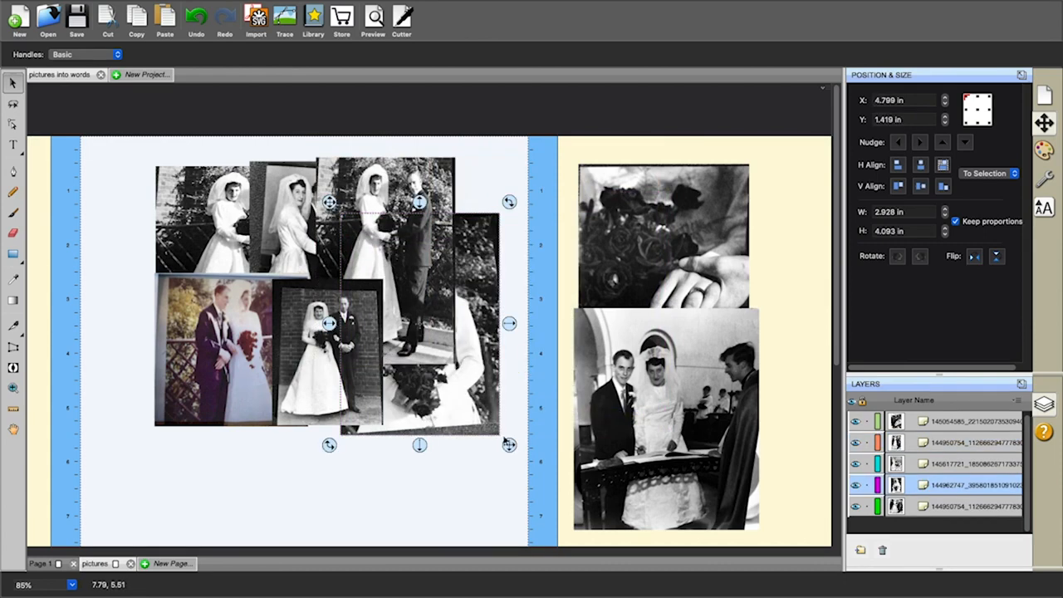
left_click_drag(503, 443, 466, 421)
left_click_drag(422, 384, 428, 401)
Bring the bride portrait to the front and align its lower edge with the collage's lower row.
right_click(428, 400)
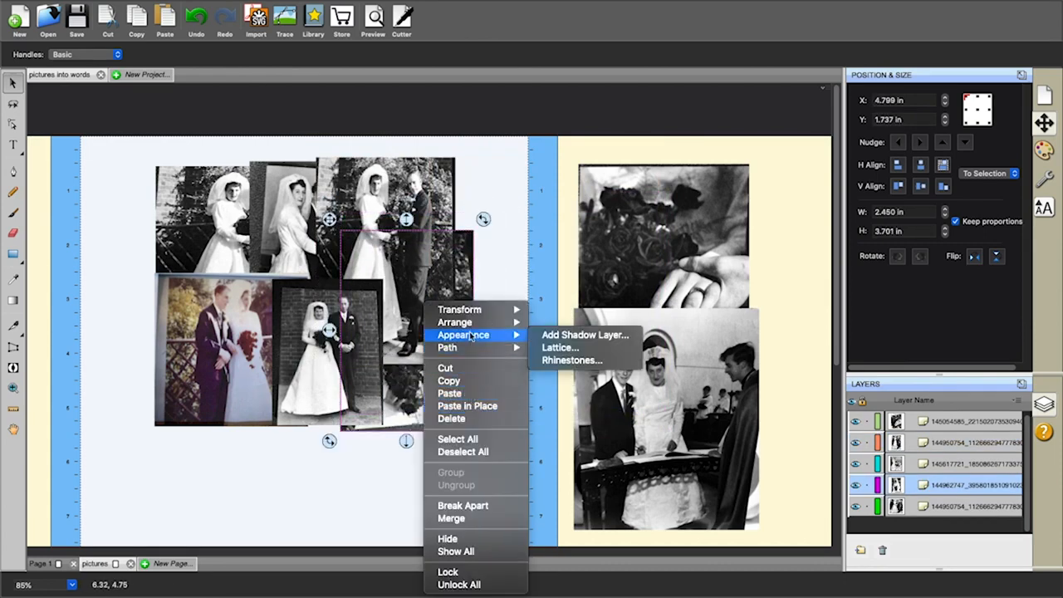
mouse_move(470, 324)
left_click(573, 322)
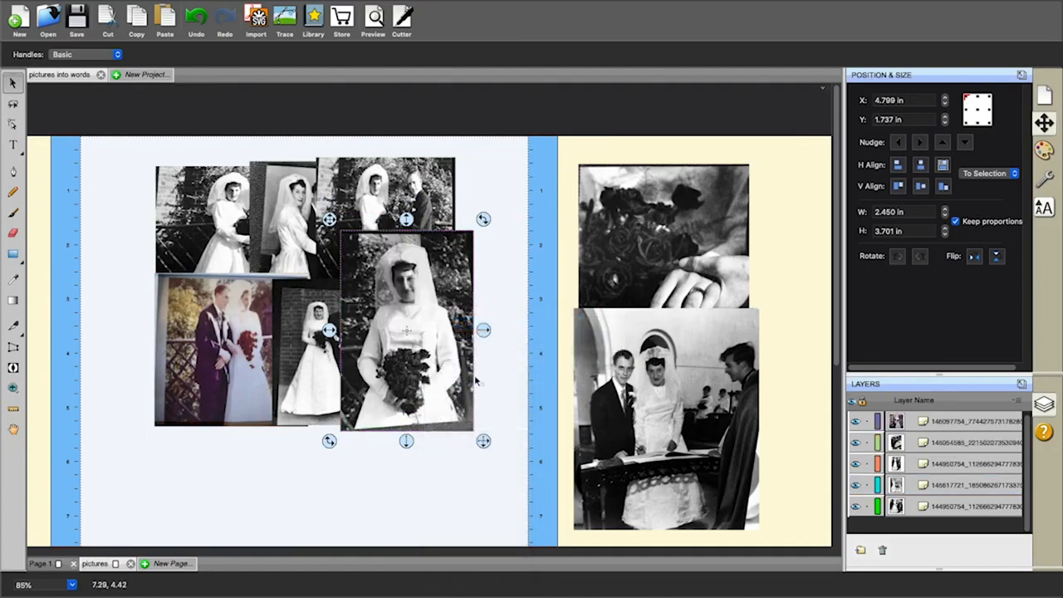
left_click_drag(444, 382, 470, 379)
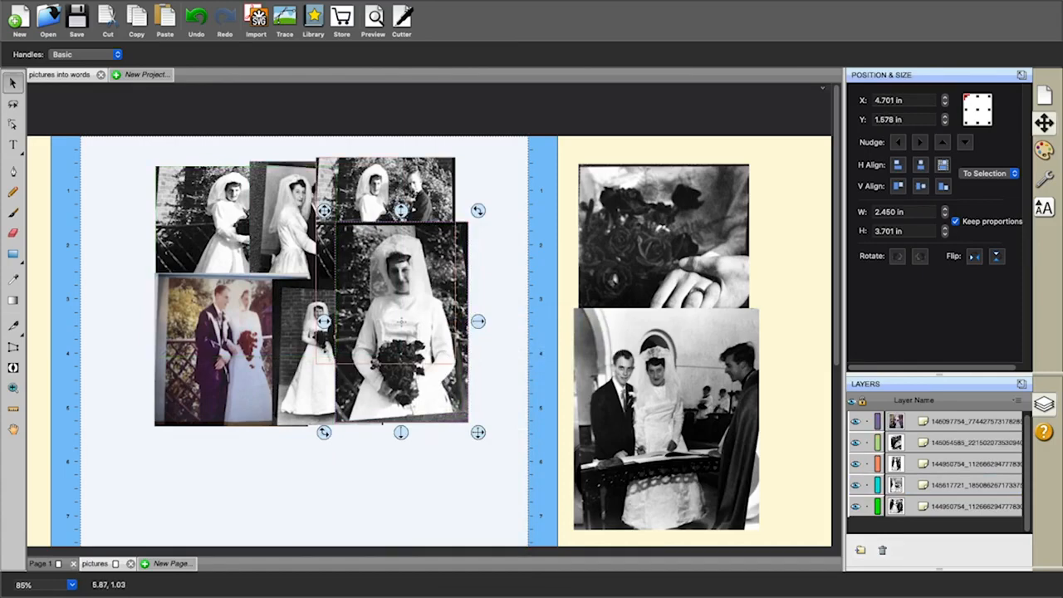
Scale the roses-and-hand photo to about 2.32 in wide and the register-signing photo to about 2.09 in, filling the collage's open end with both.
left_click_drag(681, 268, 529, 284)
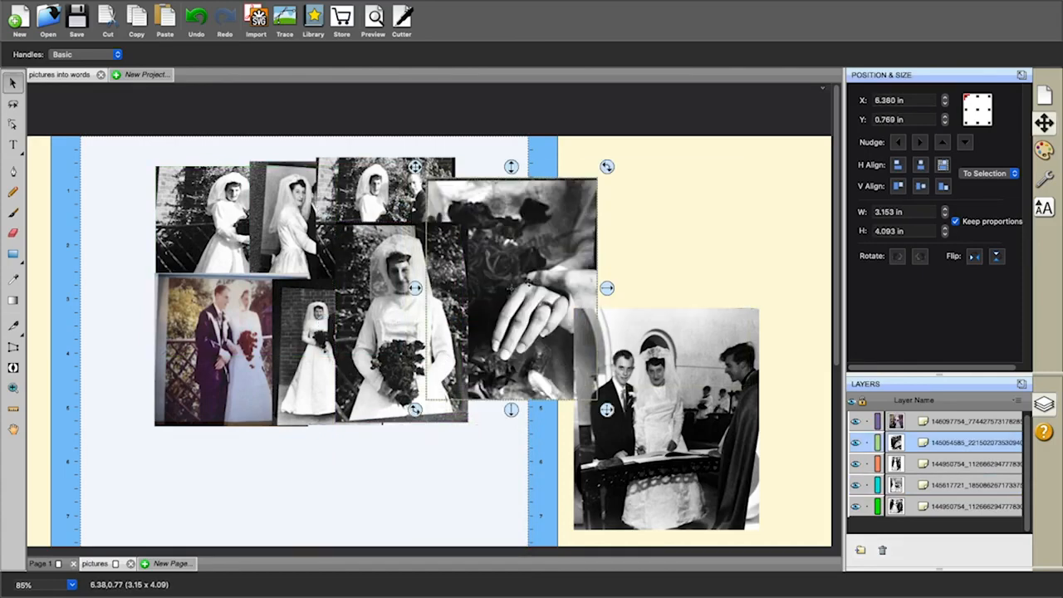
left_click_drag(607, 410, 562, 380)
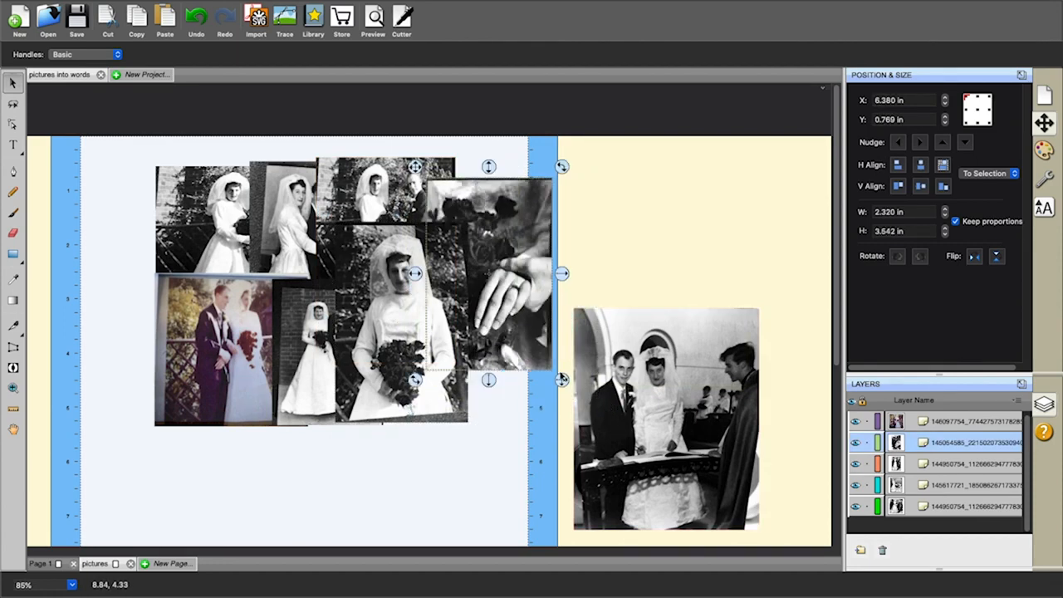
left_click_drag(512, 306, 501, 291)
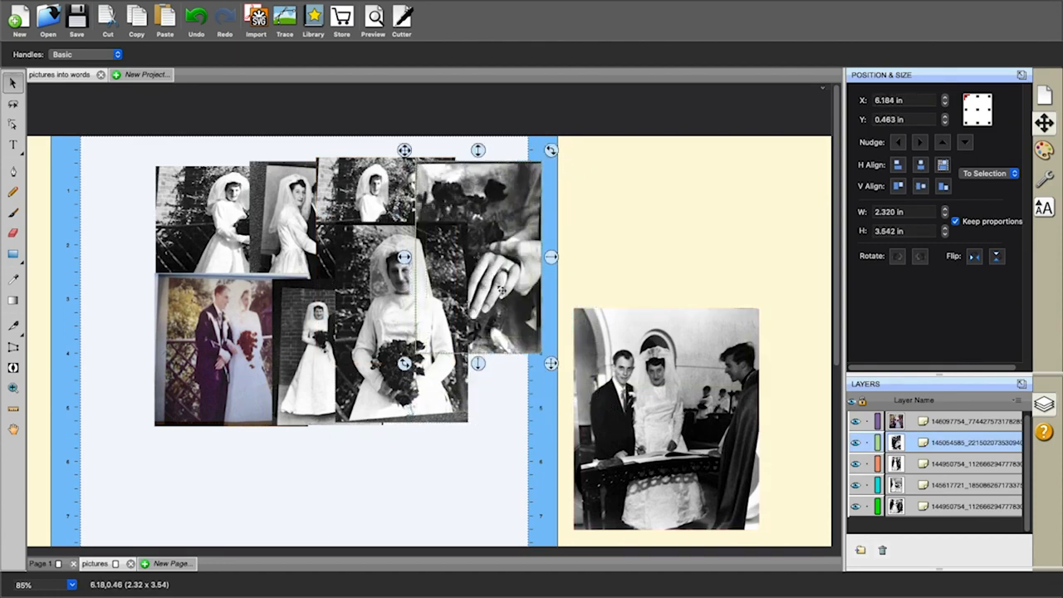
left_click_drag(665, 435, 568, 387)
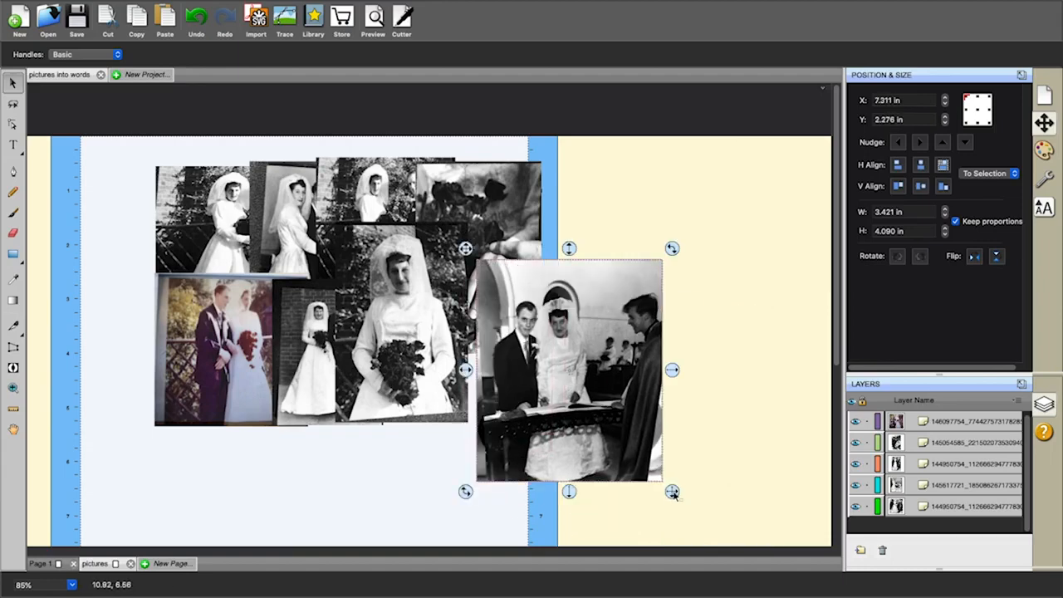
left_click_drag(672, 493, 590, 420)
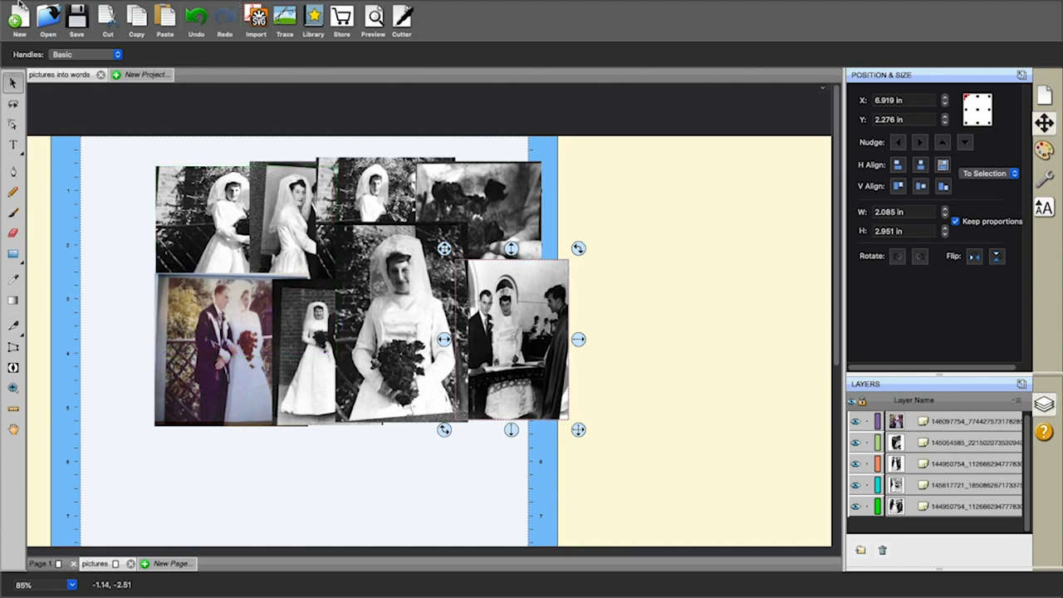
Place the marriage certificate image 144978406_…4747_n.jpg from Downloads onto the pictures page.
mouse_move(25, 5)
left_click(135, 8)
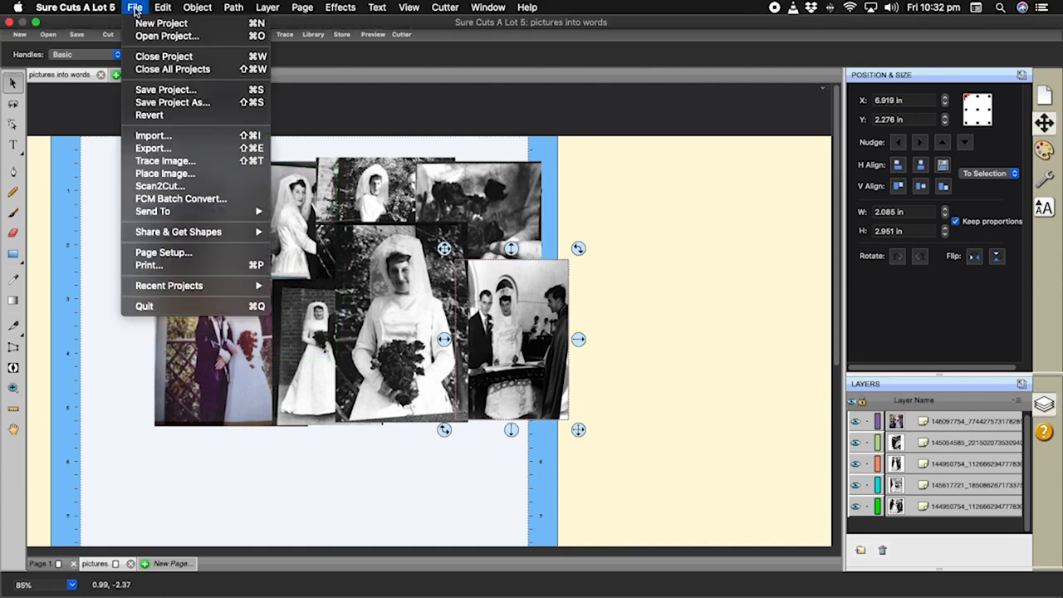
left_click(155, 173)
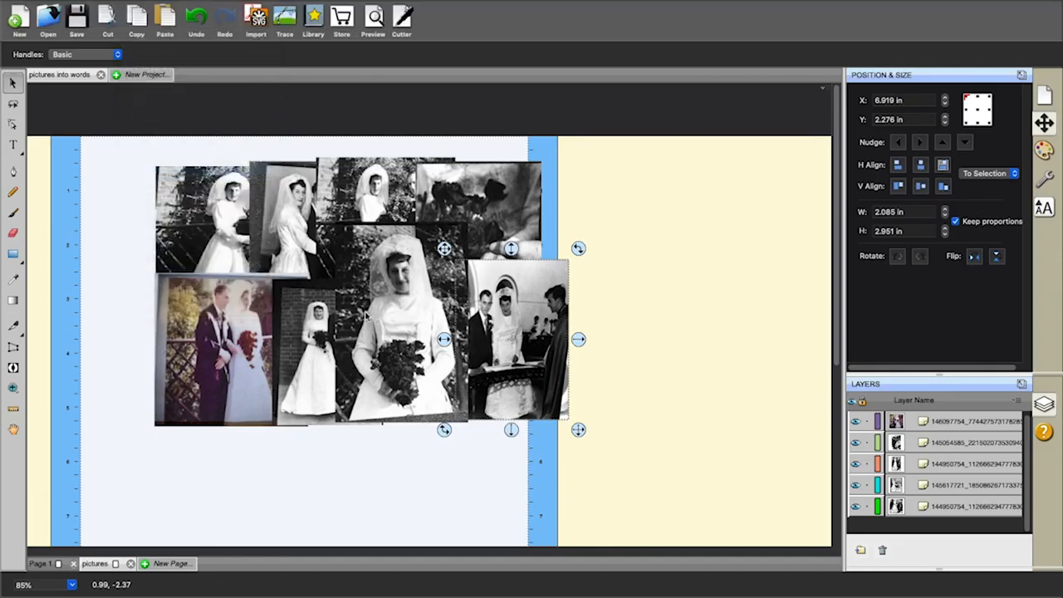
scroll(269, 378, "down", 8)
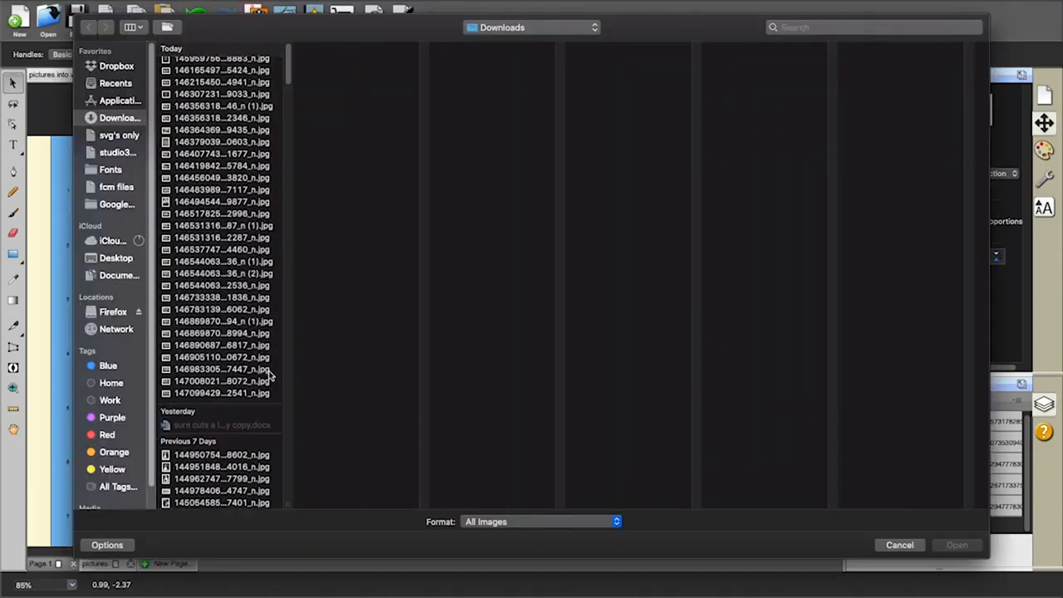
left_click(231, 137)
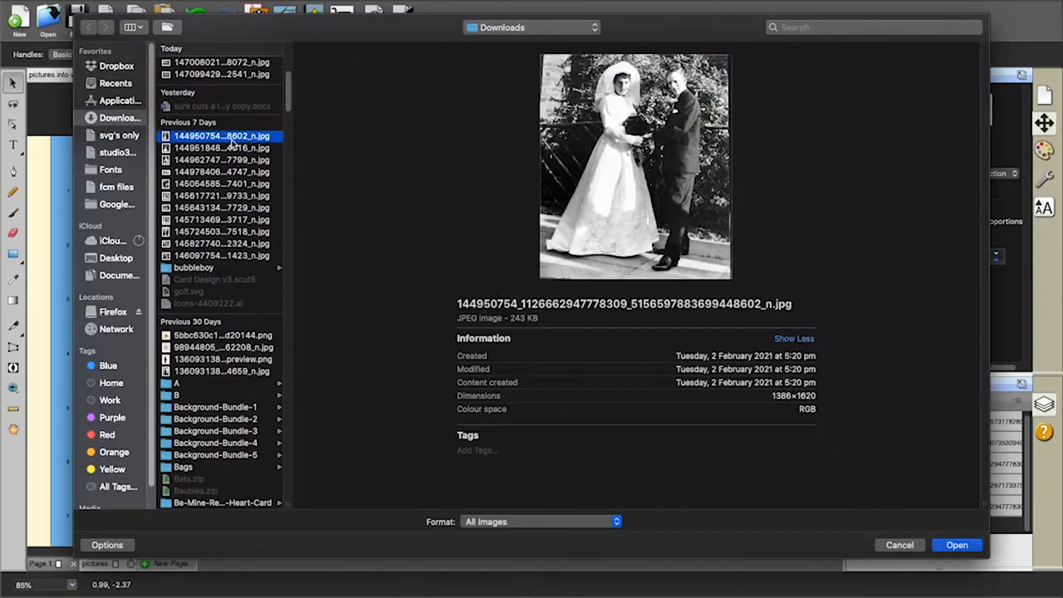
left_click(234, 148)
left_click(235, 161)
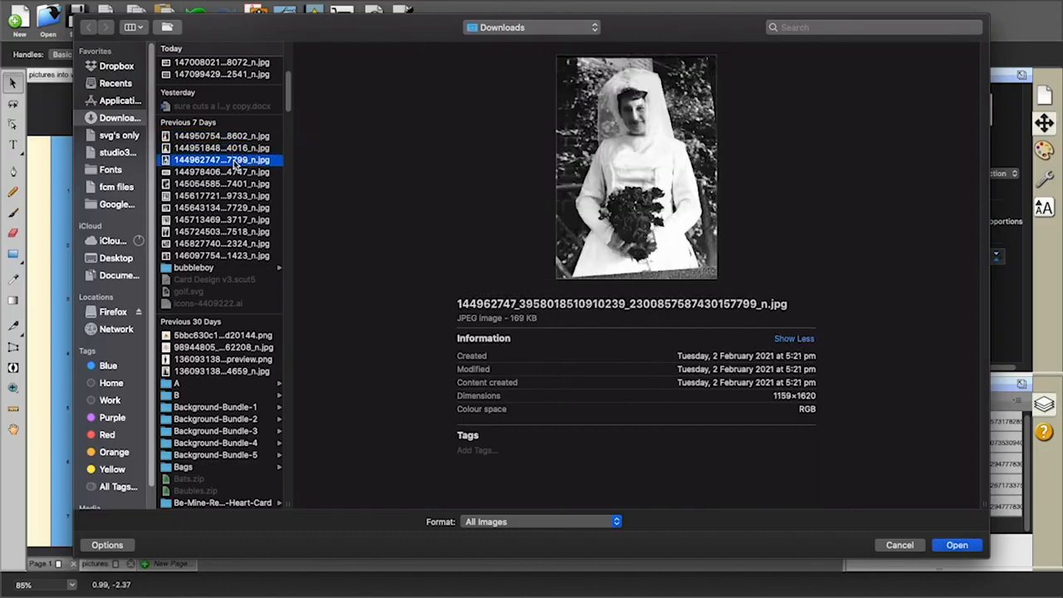
left_click(240, 173)
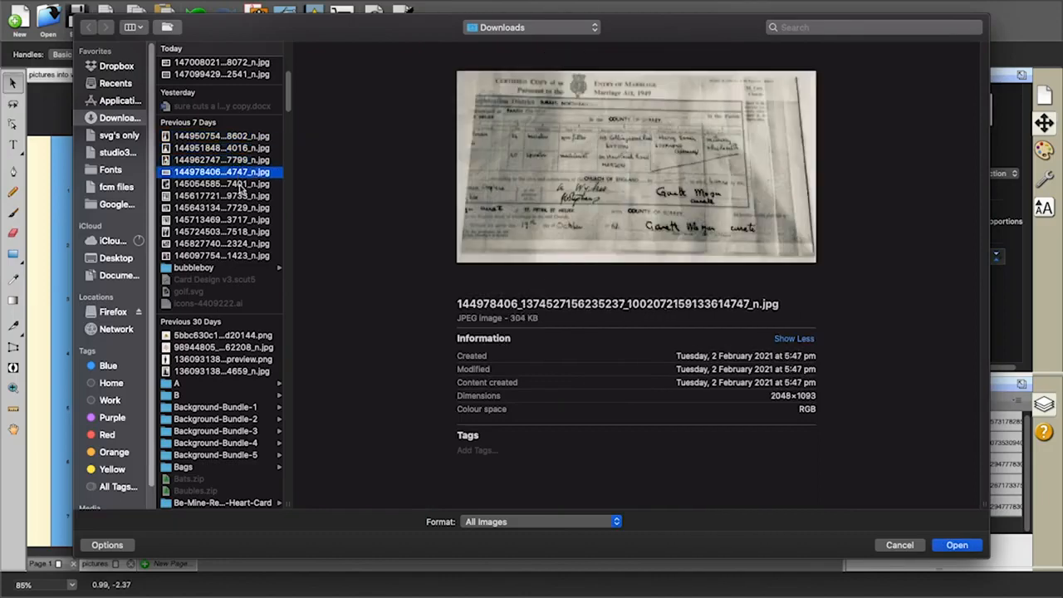
left_click(957, 546)
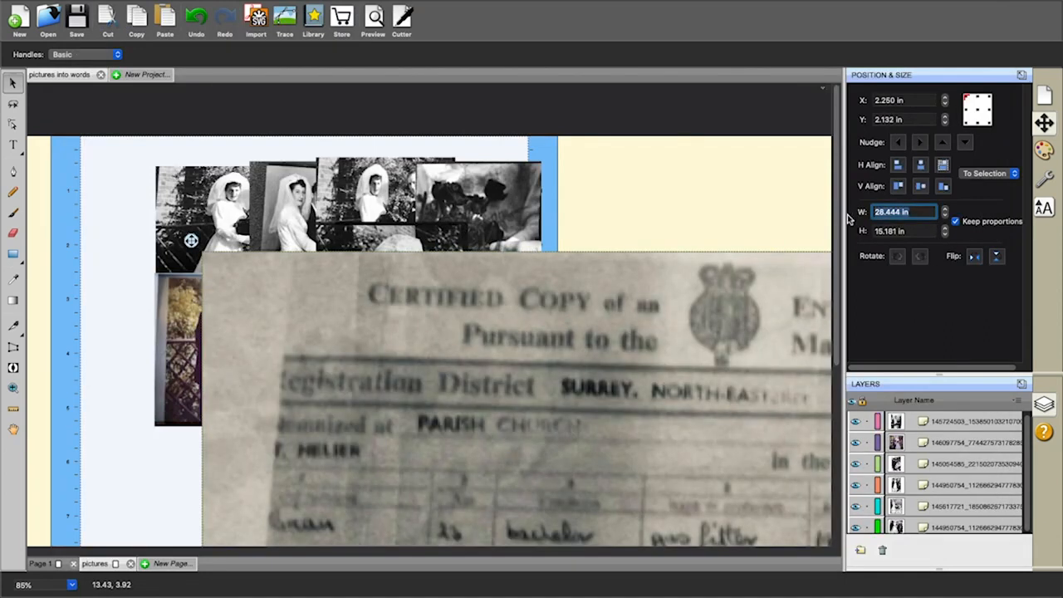
Set the certificate's width to 5 in, move it beside the roses-and-hand photo and scale it down to about 3.05 in wide.
type("5")
key("Return")
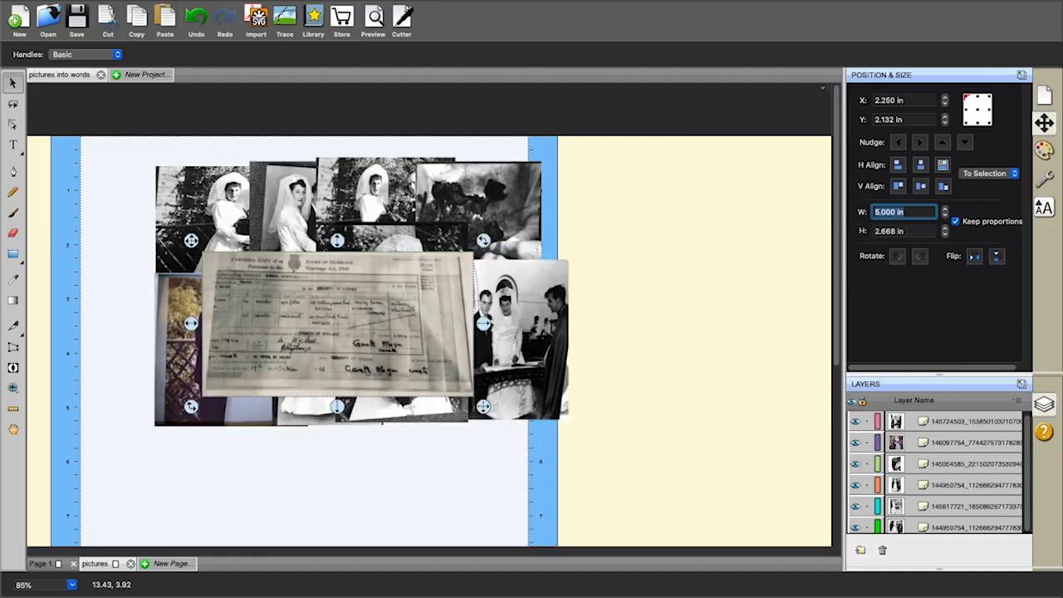
left_click_drag(412, 348, 682, 257)
left_click_drag(753, 315, 647, 288)
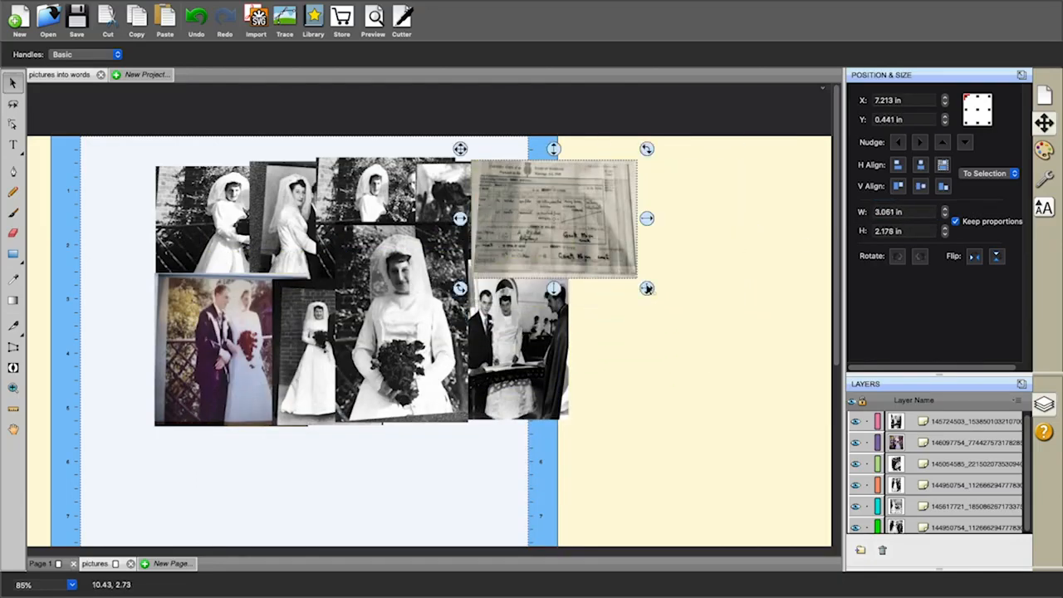
left_click_drag(583, 246, 624, 243)
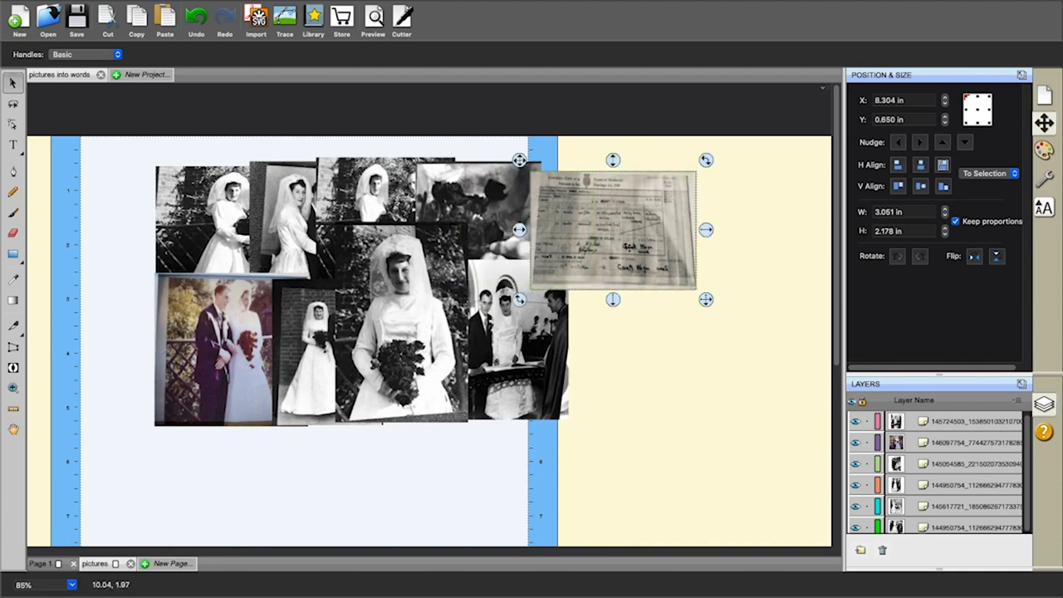
Fit the certificate into the collage's lower row at about 2.55 in wide, and position the register-signing photo above it.
left_click_drag(547, 330, 694, 352)
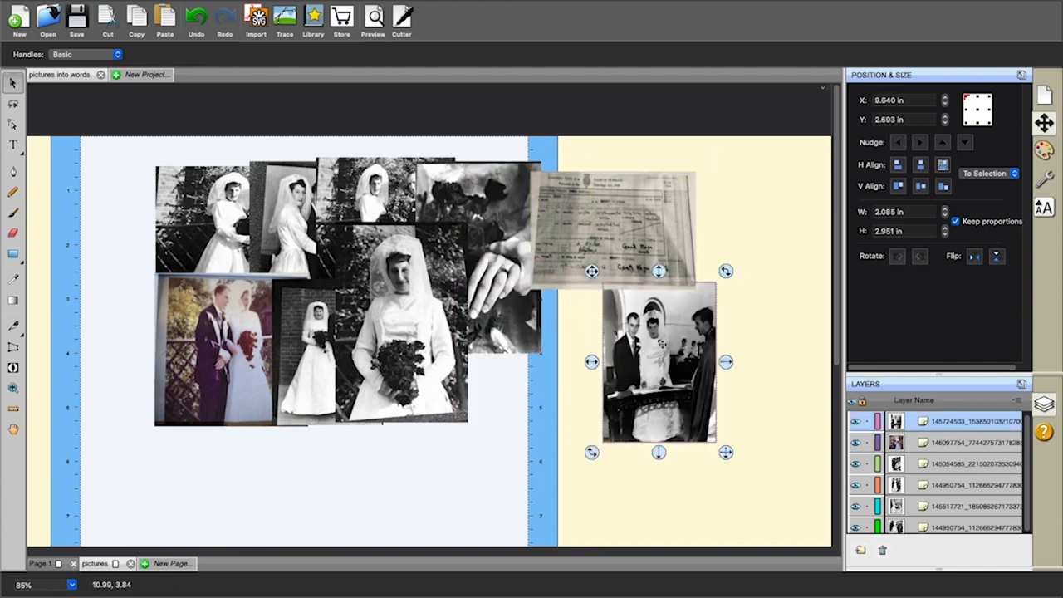
left_click_drag(592, 264, 524, 399)
left_click_drag(572, 348, 571, 358)
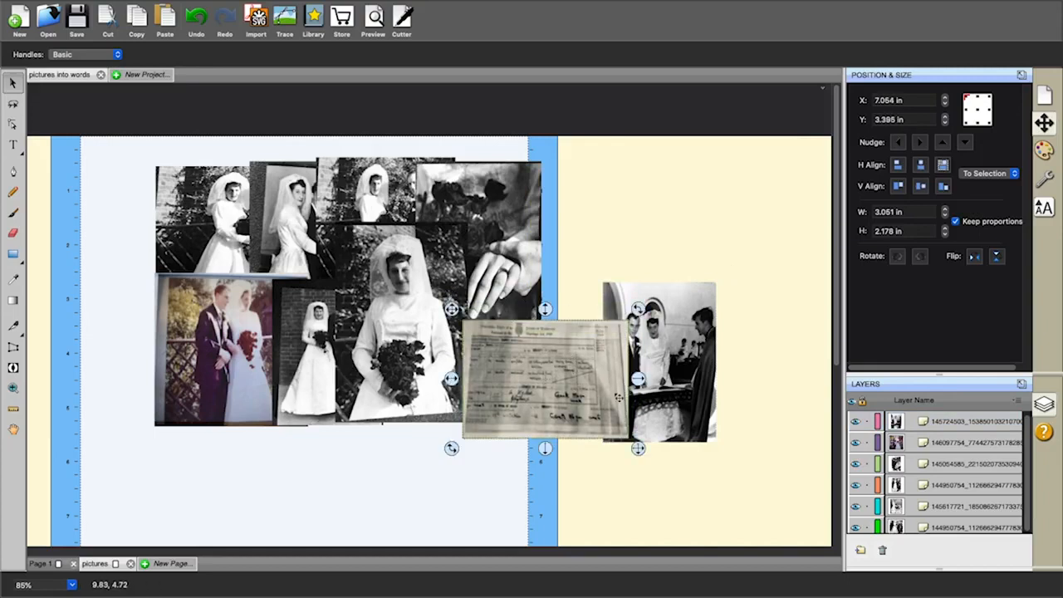
left_click_drag(638, 448, 602, 435)
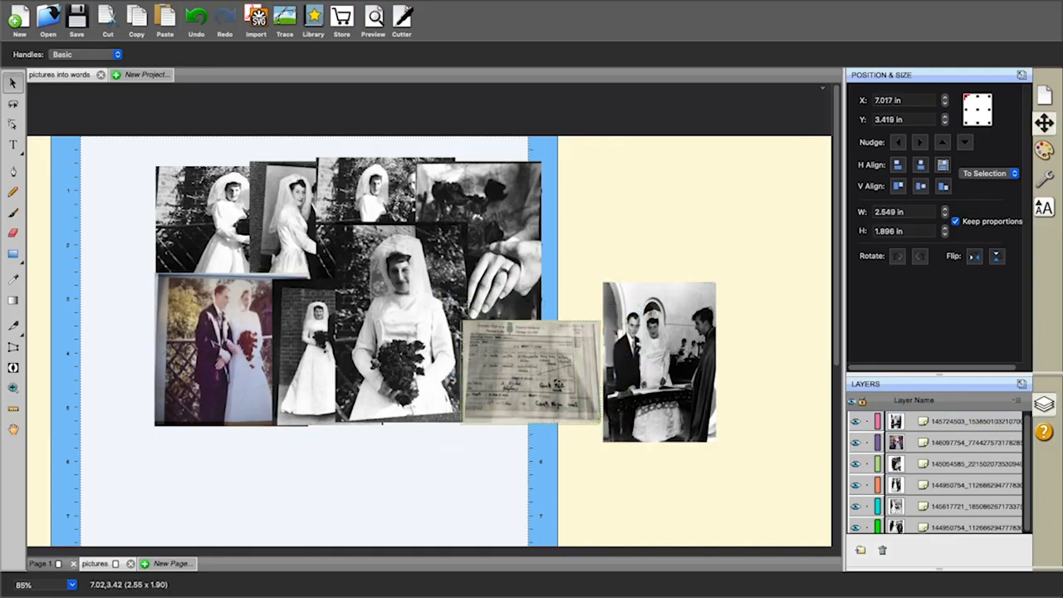
left_click_drag(559, 385, 548, 387)
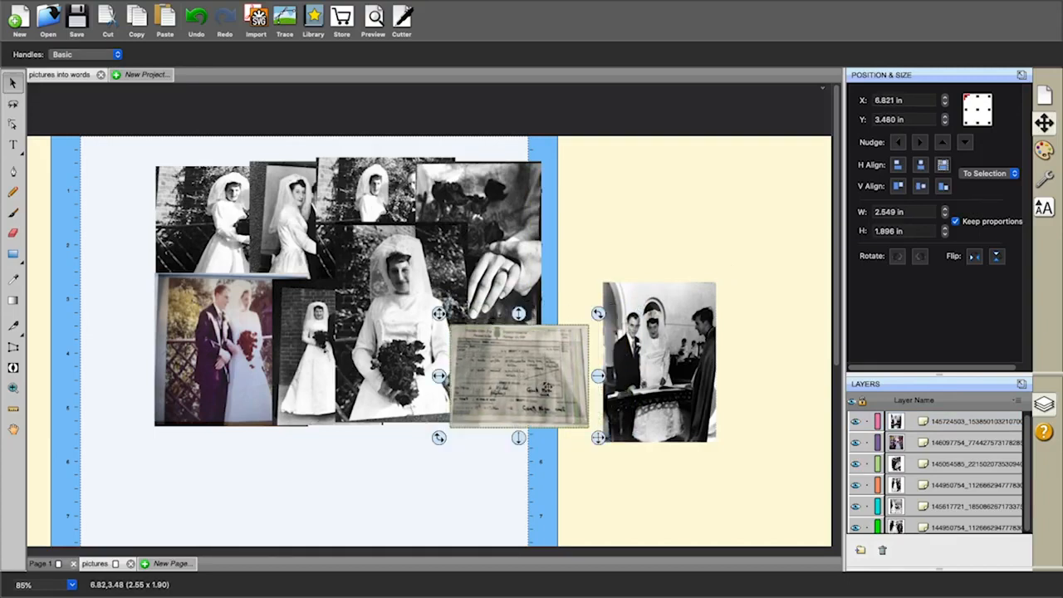
left_click_drag(673, 384, 589, 271)
left_click(683, 456)
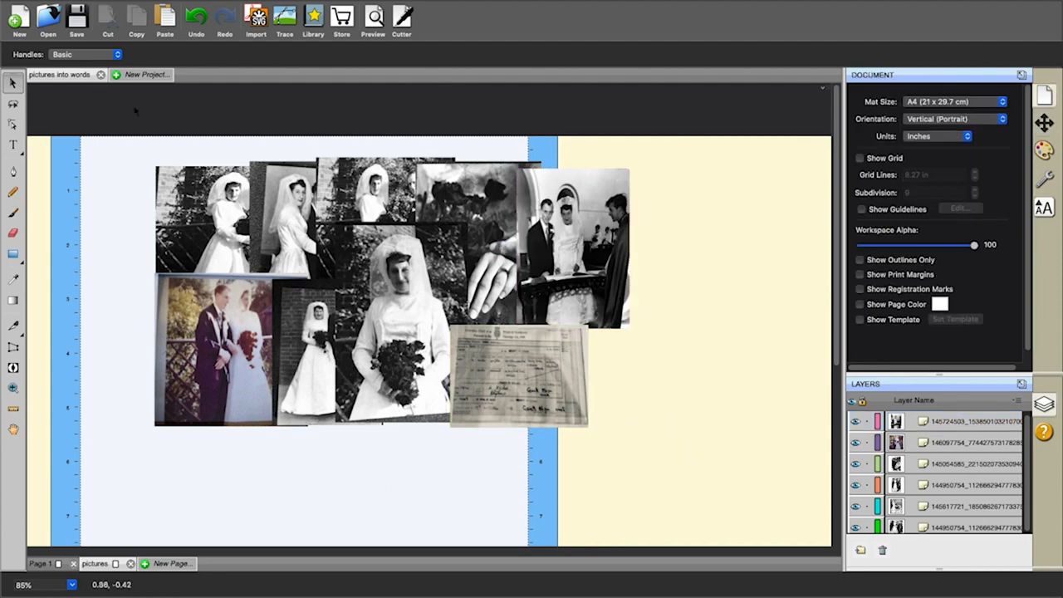
Cut the word WIFE from Page 1 and paste it onto the pictures page.
left_click(40, 564)
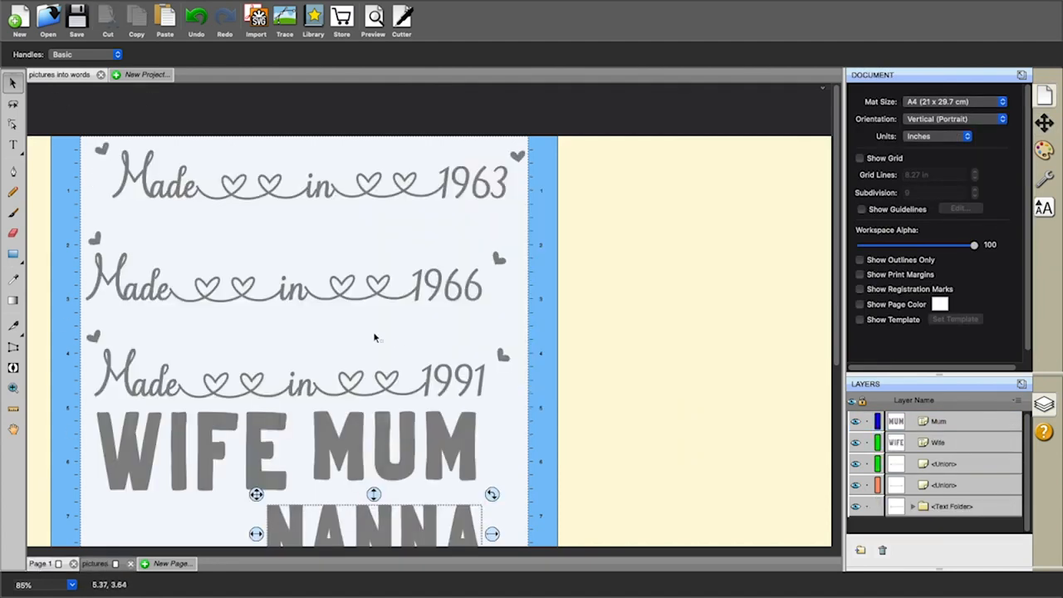
scroll(373, 337, "down", 3)
left_click(218, 363)
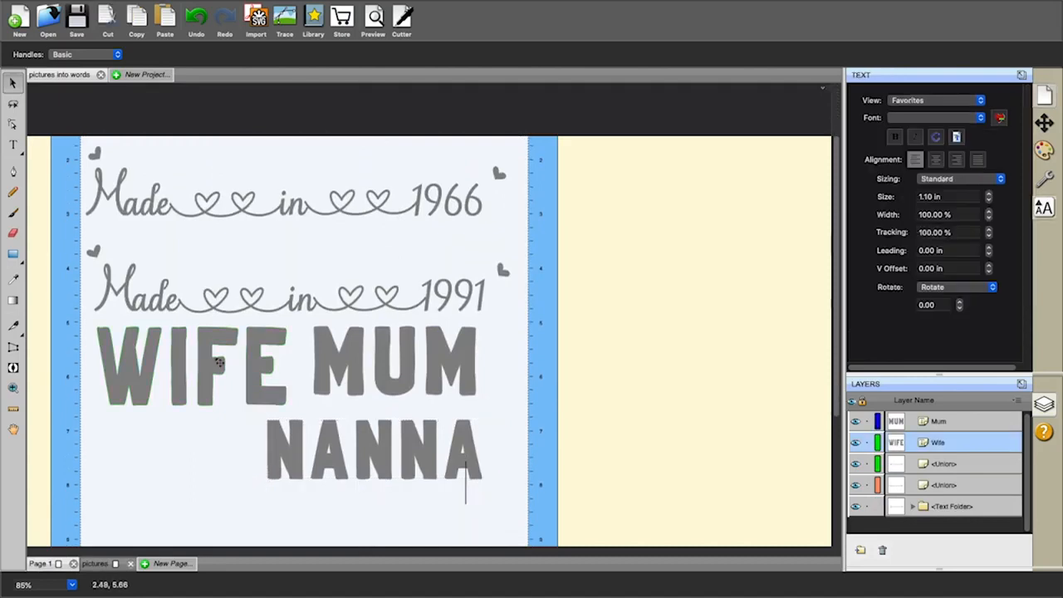
right_click(199, 356)
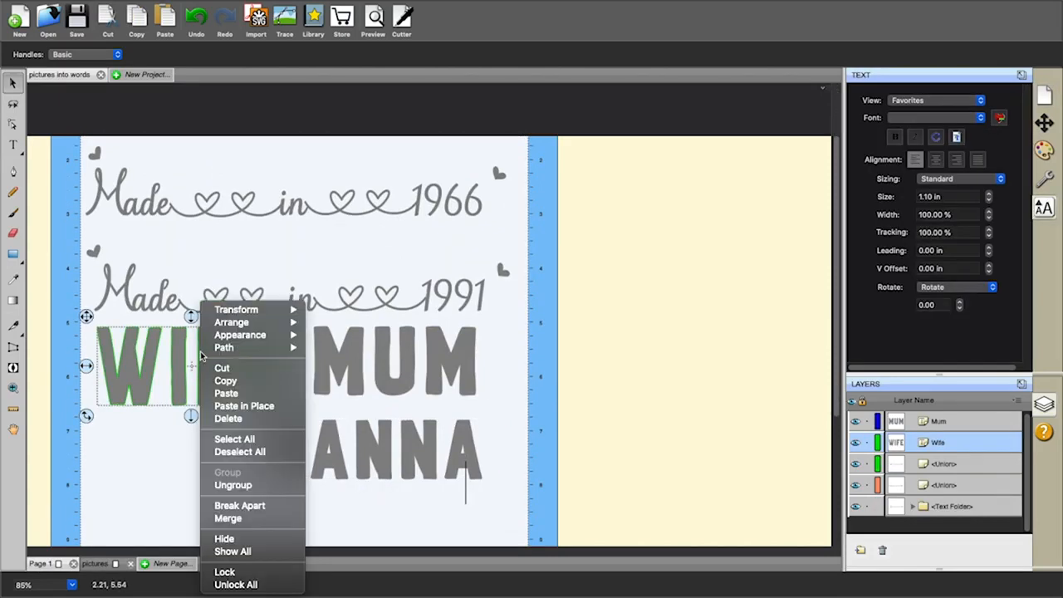
left_click(223, 370)
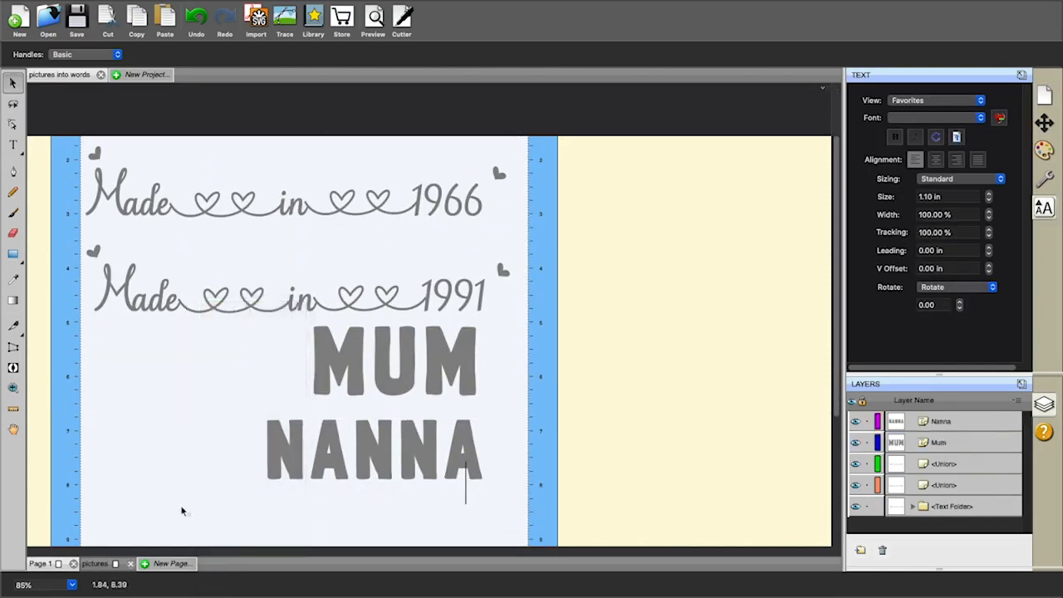
left_click(96, 564)
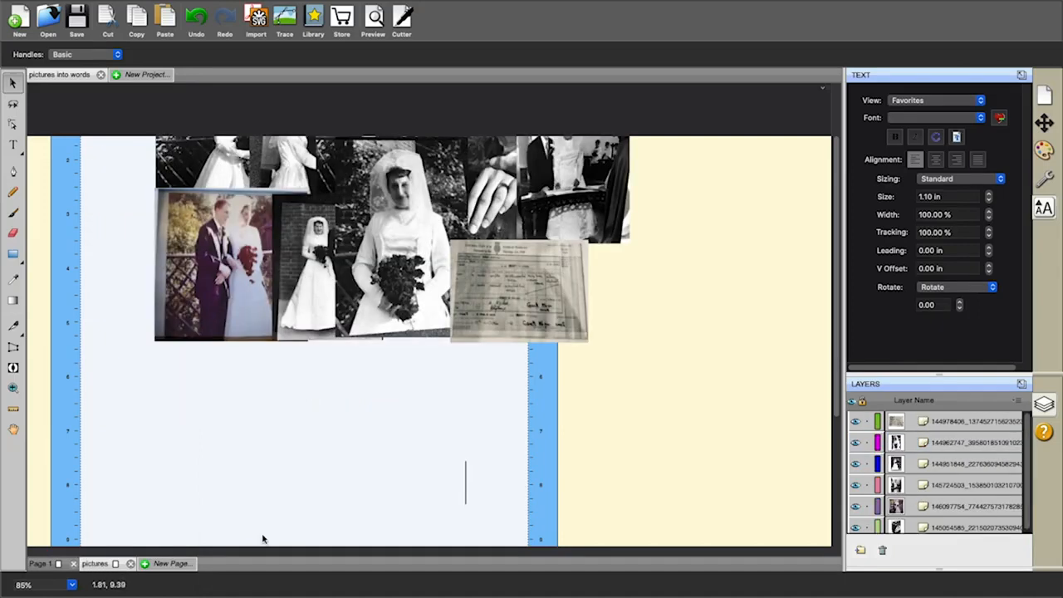
right_click(270, 222)
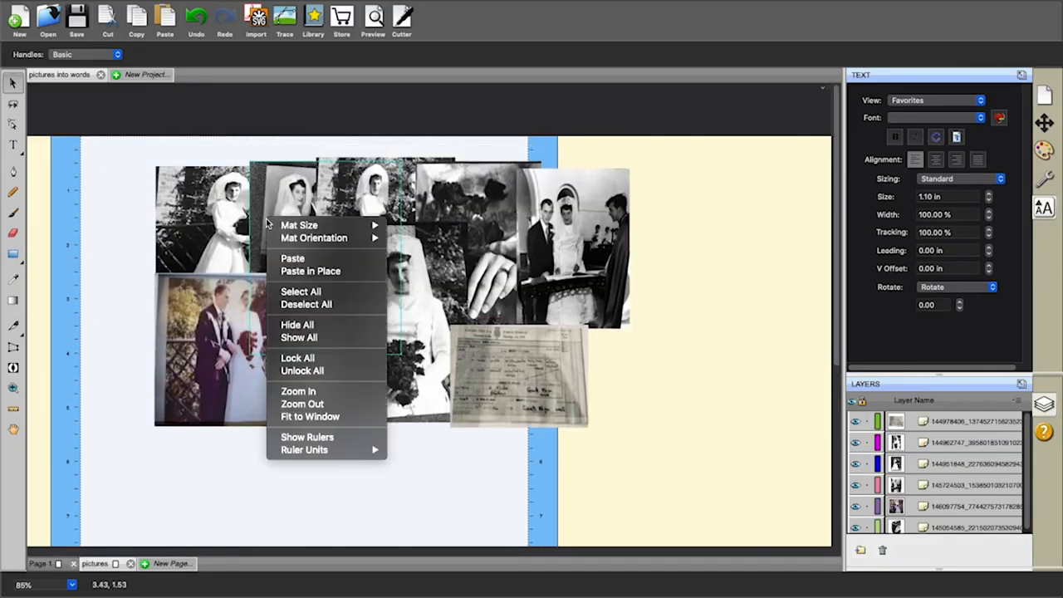
left_click(299, 259)
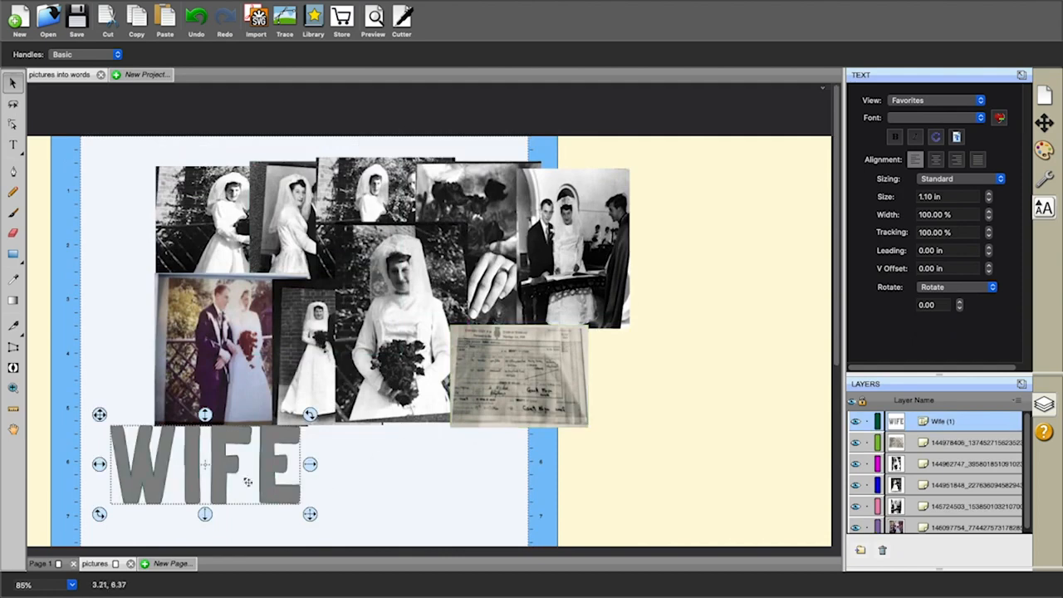
Move WIFE over the collage, enlarge it proportionally and position it across the upper row of photos.
left_click_drag(227, 476, 368, 294)
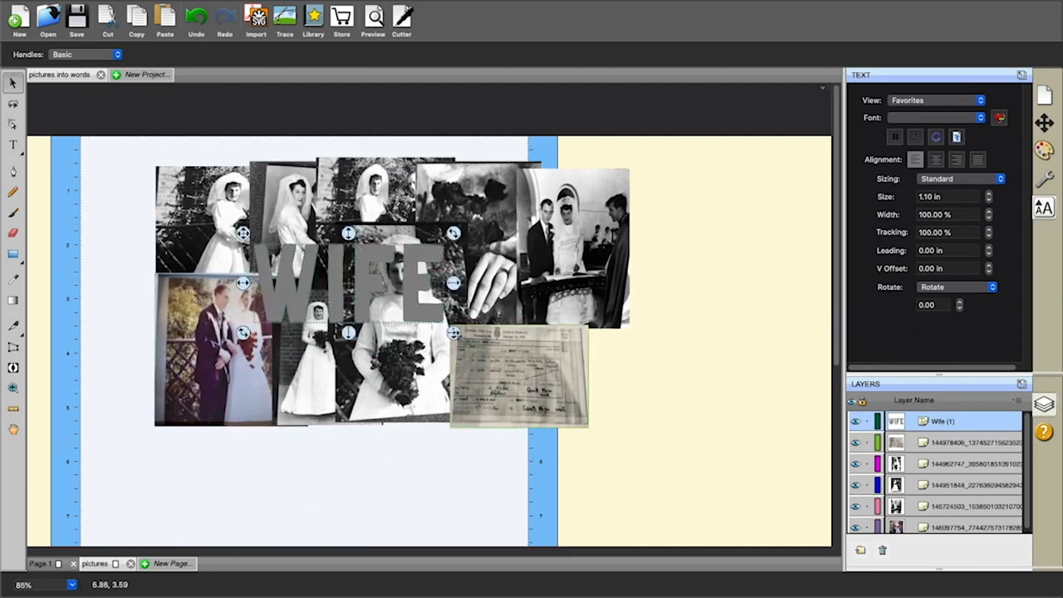
left_click_drag(455, 333, 520, 382)
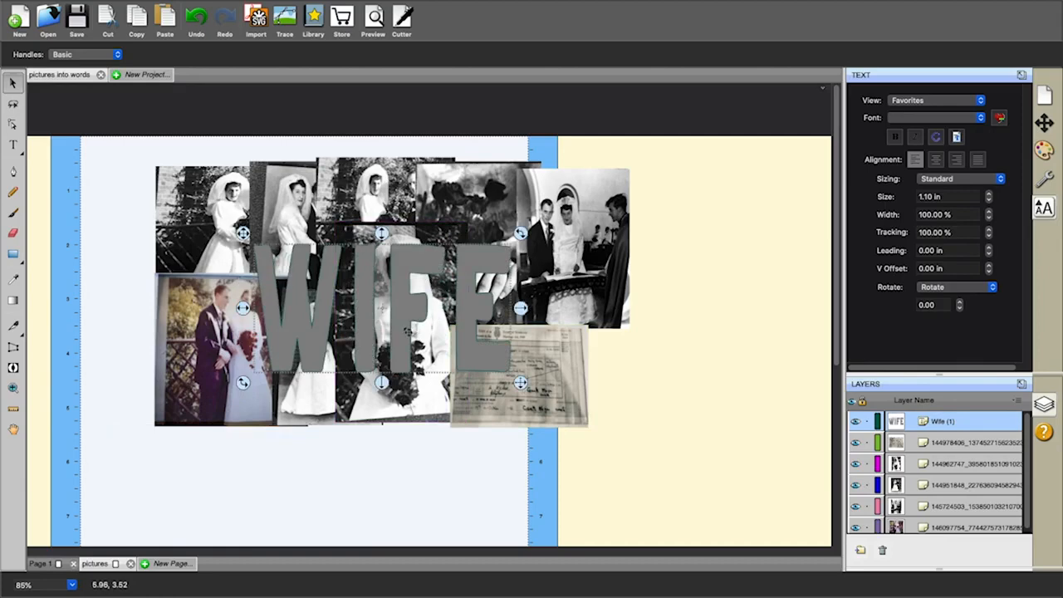
left_click_drag(408, 331, 379, 267)
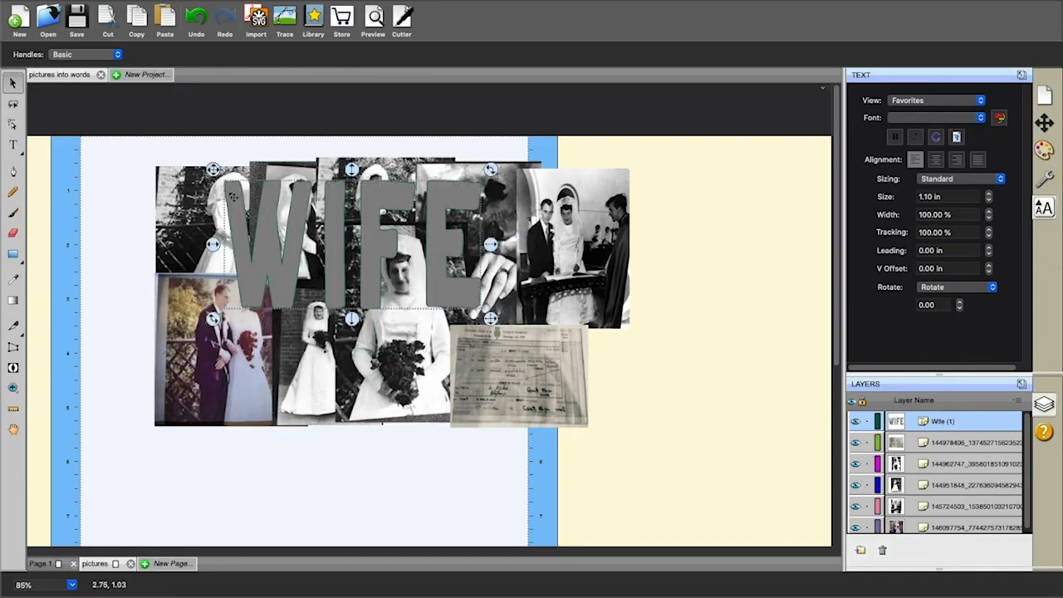
left_click_drag(237, 205, 239, 206)
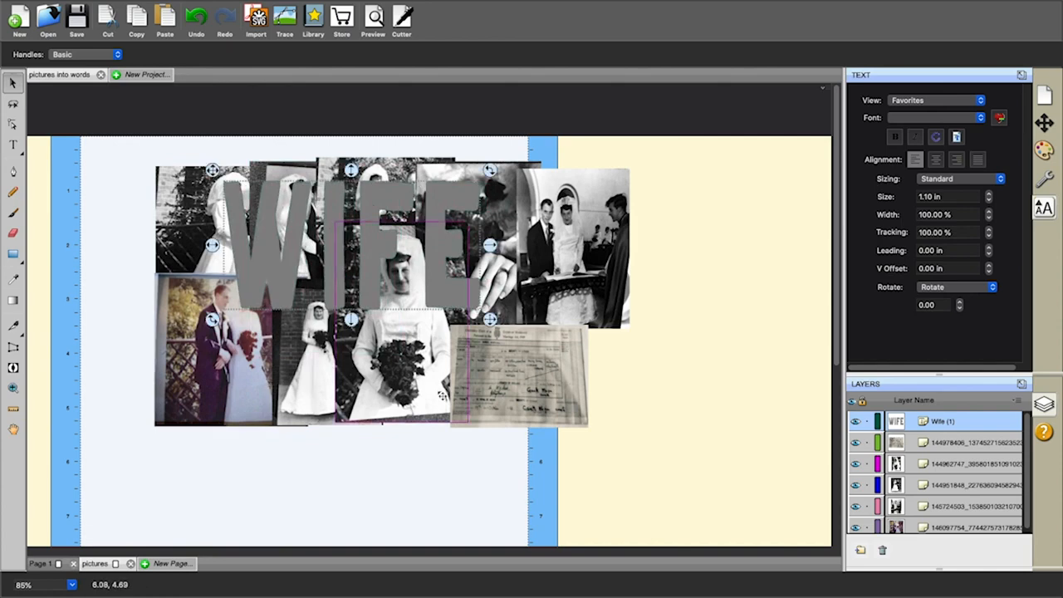
Move WIFE off the page, scale all the photos together to about 6.44 in wide and lay WIFE back over them.
left_click_drag(445, 261, 830, 490)
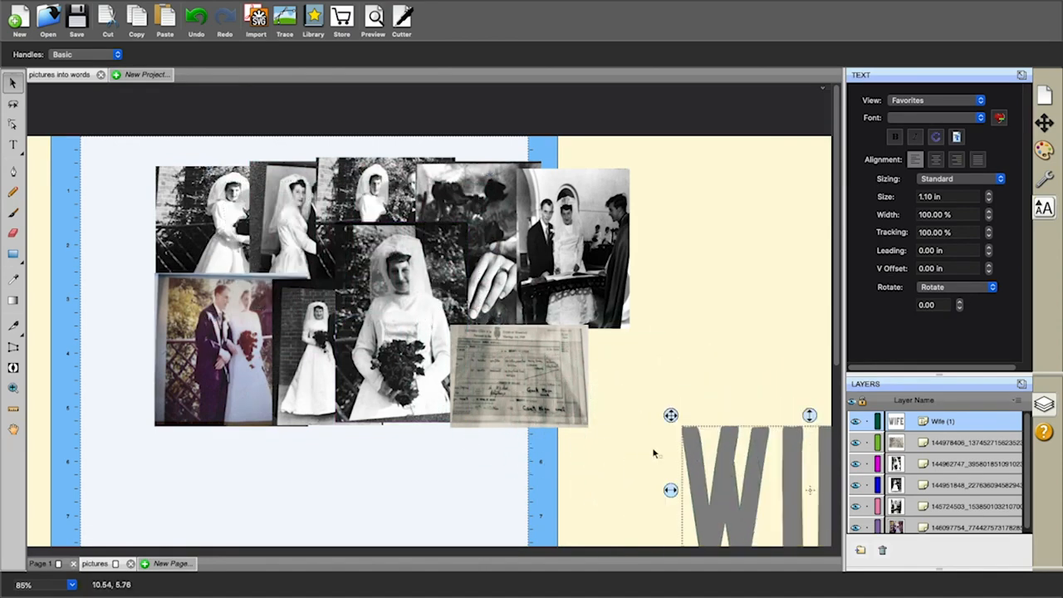
left_click_drag(654, 449, 149, 154)
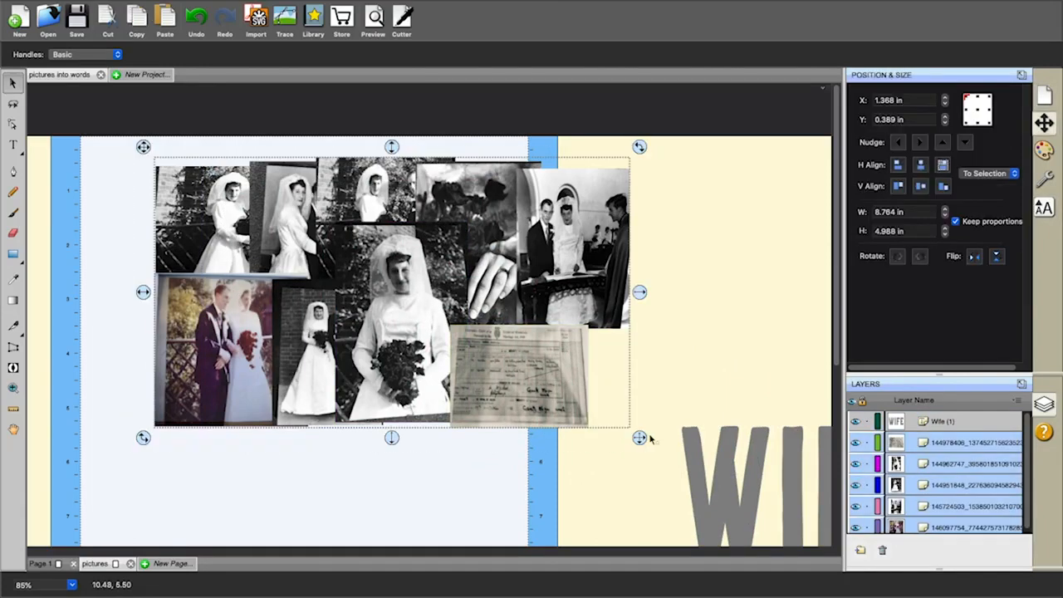
left_click_drag(639, 438, 520, 359)
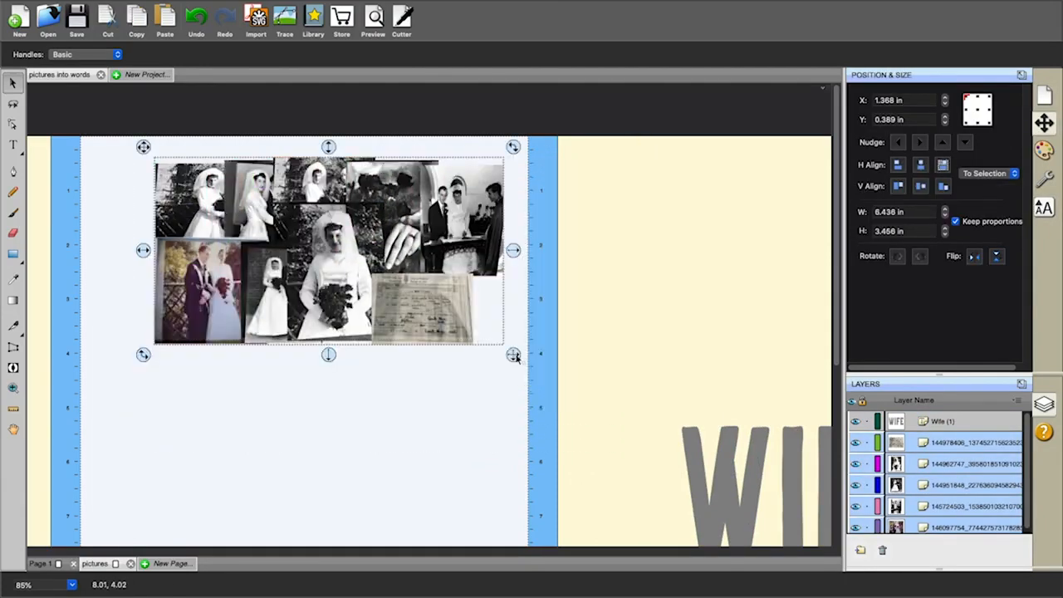
left_click_drag(723, 465, 259, 217)
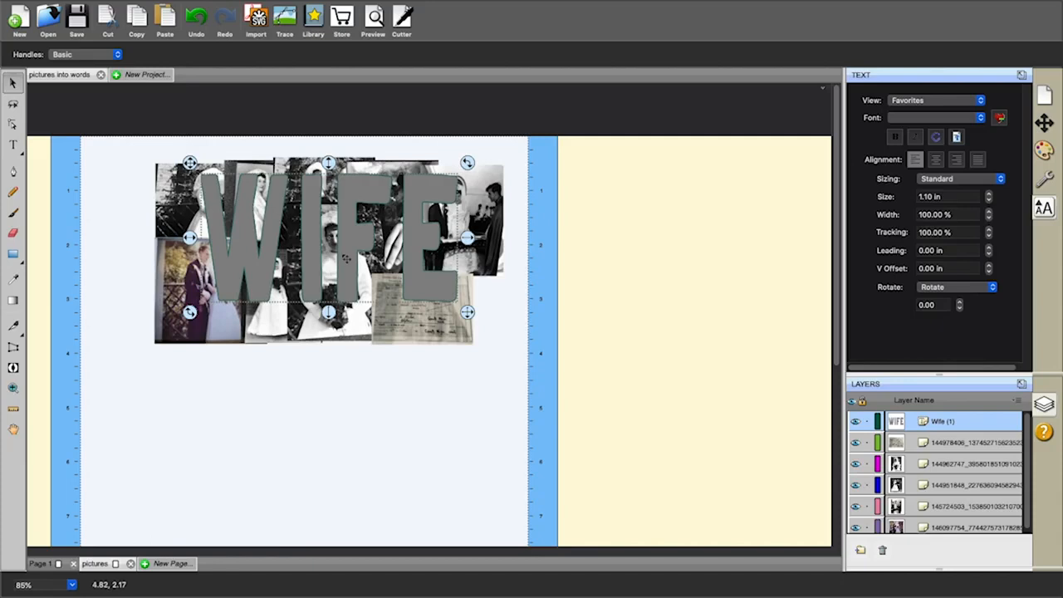
Set WIFE aside again, shrink the whole collage to about 5.31 in wide and reposition WIFE over the photos.
left_click_drag(347, 261, 636, 352)
left_click_drag(541, 360, 135, 146)
left_click_drag(510, 356, 449, 320)
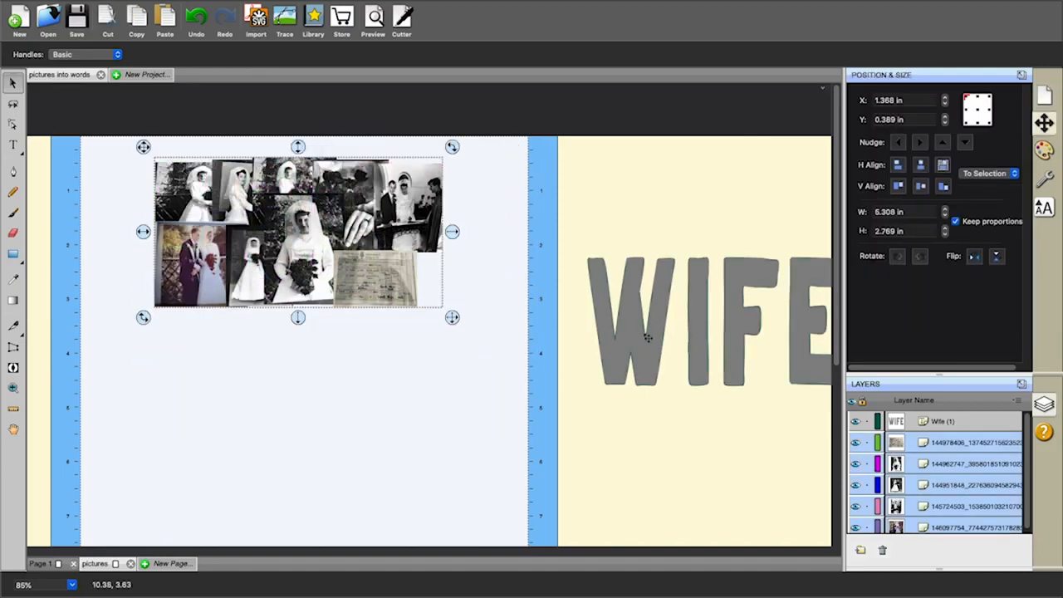
left_click_drag(645, 335, 215, 249)
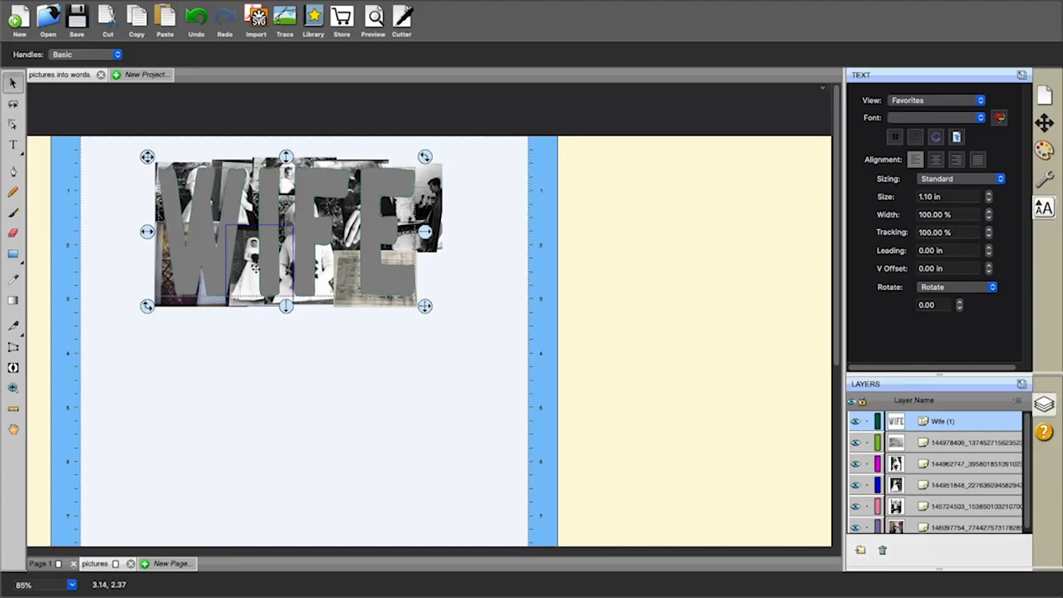
Shift the brick-wall bride photo and the certificate slightly right behind WIFE, and select the word together with all the photos.
left_click(265, 267)
left_click_drag(264, 270, 255, 269)
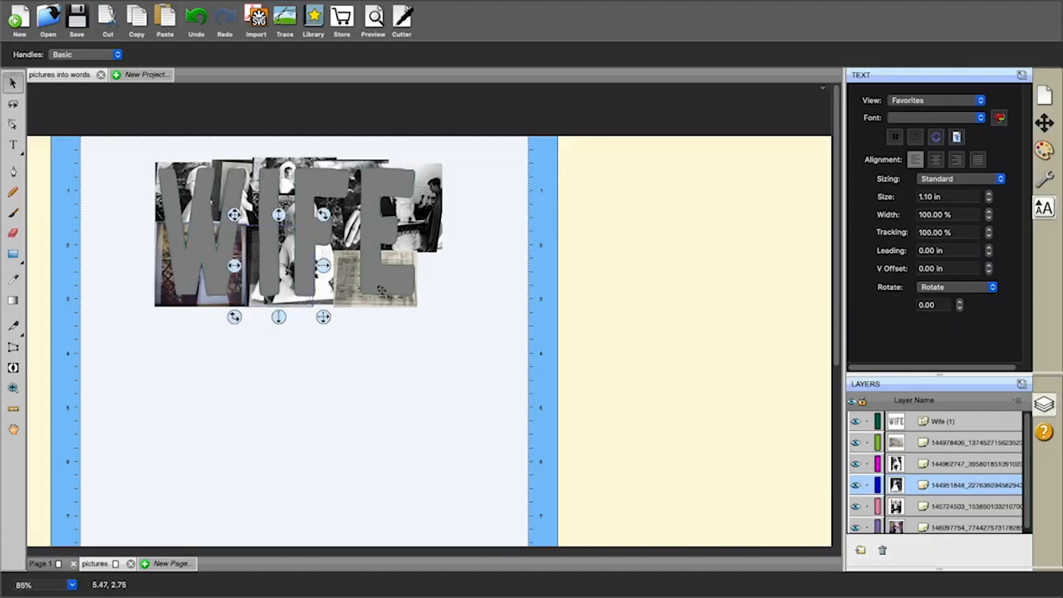
left_click_drag(401, 266, 416, 260)
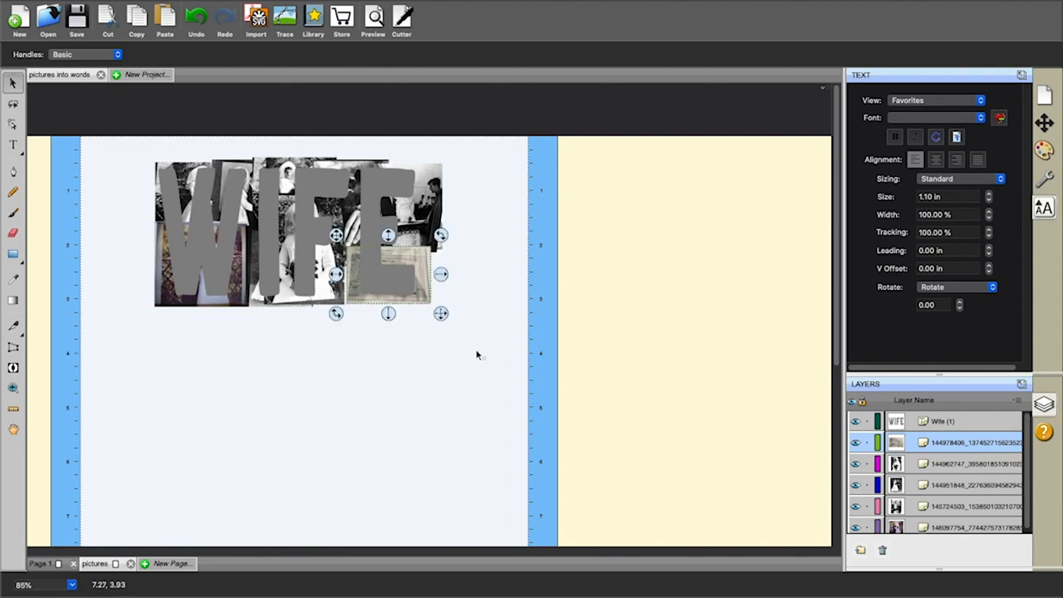
left_click_drag(500, 369, 142, 147)
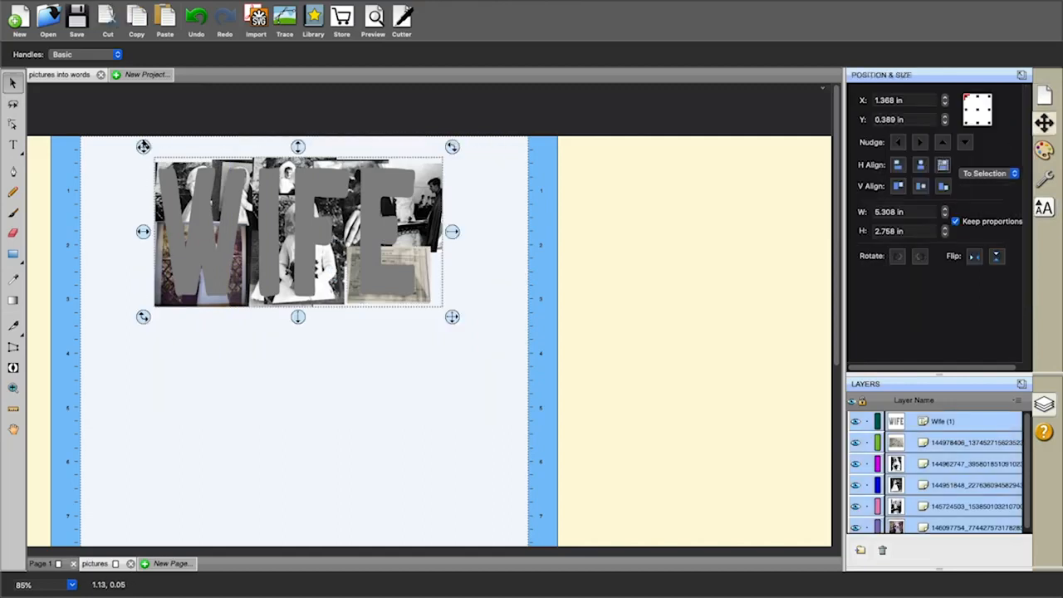
Set a clip path on the selected WIFE word and photos so the collage fills the letters.
left_click(202, 8)
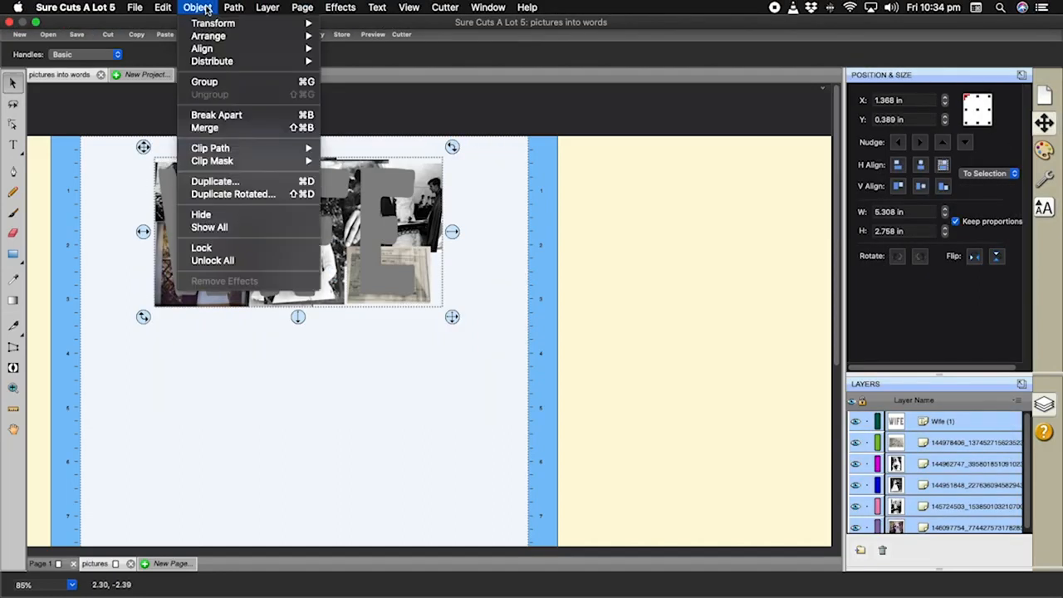
mouse_move(214, 149)
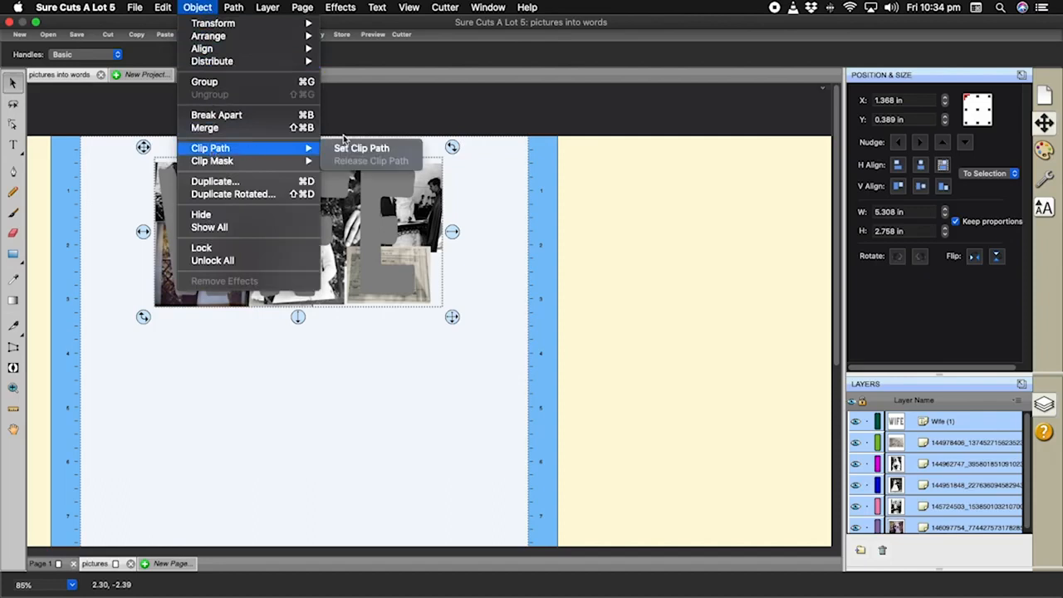
left_click(363, 151)
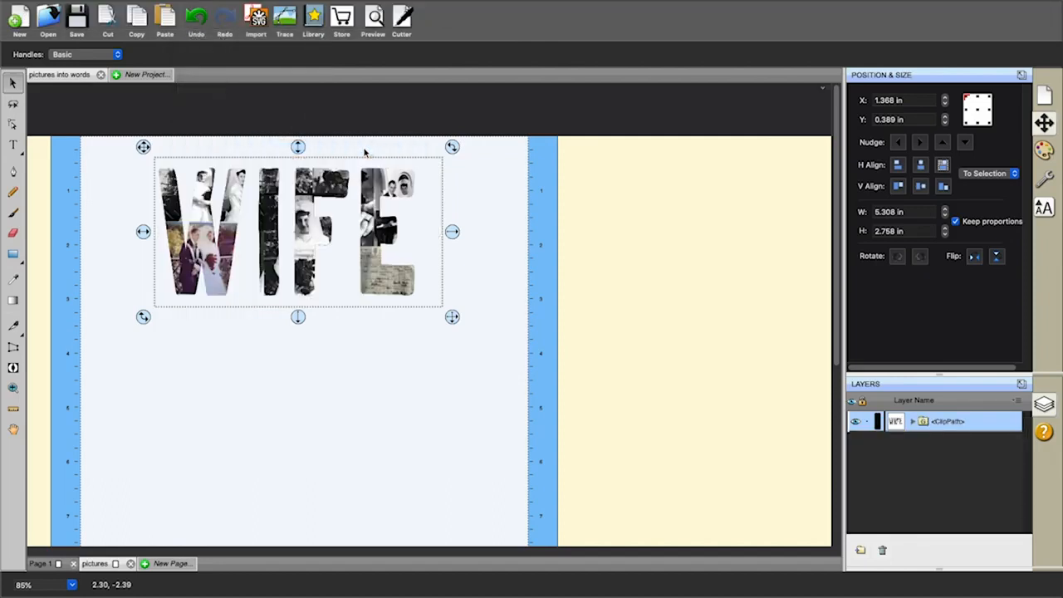
left_click(514, 208)
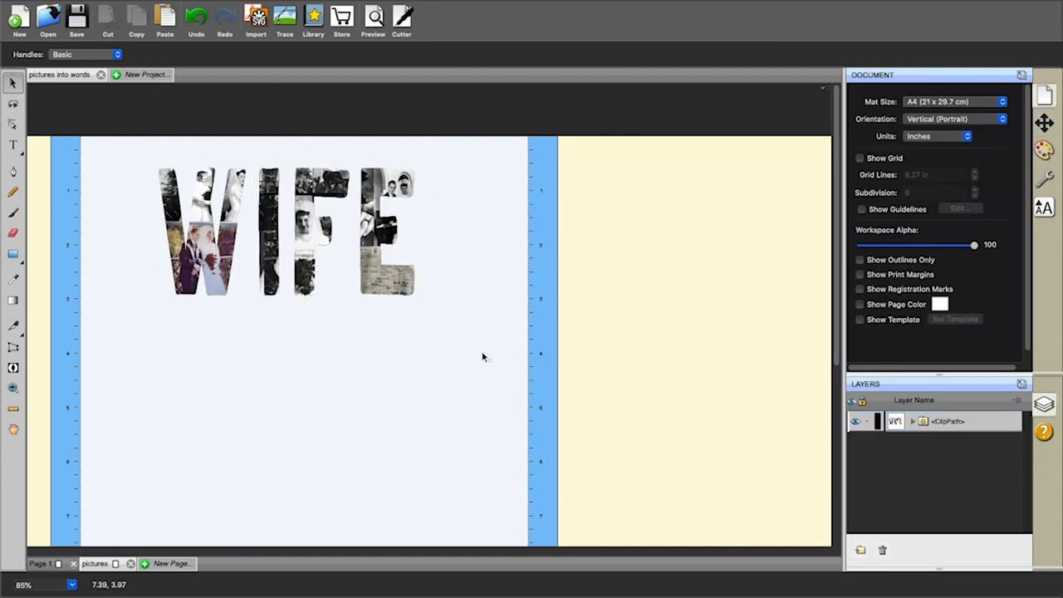
Copy the photo-filled WIFE onto Page 1 and place it off the page, beside the "Made in" designs.
left_click_drag(451, 326, 139, 161)
right_click(164, 197)
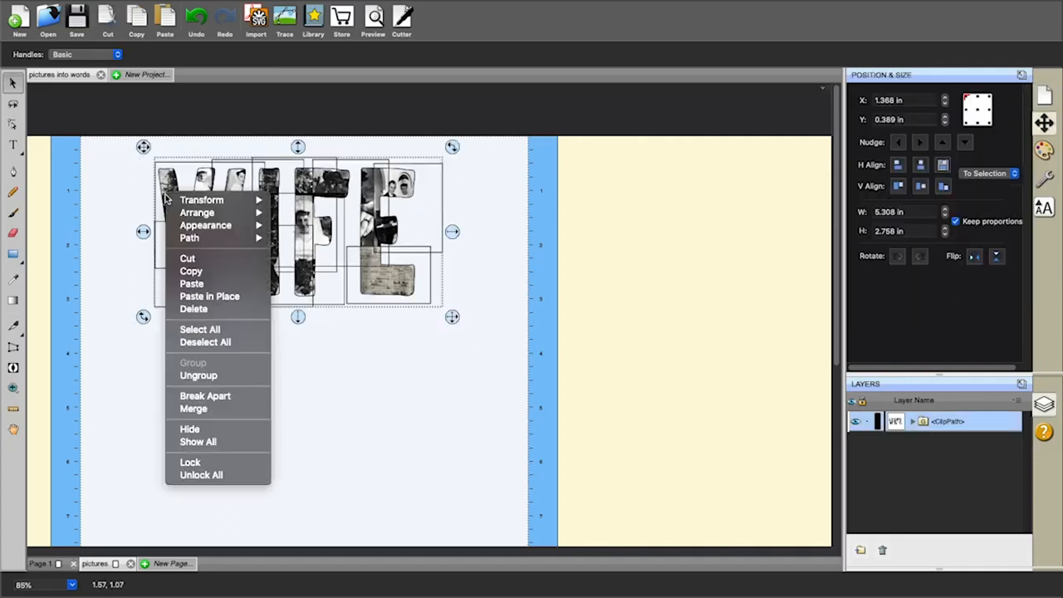
left_click(188, 258)
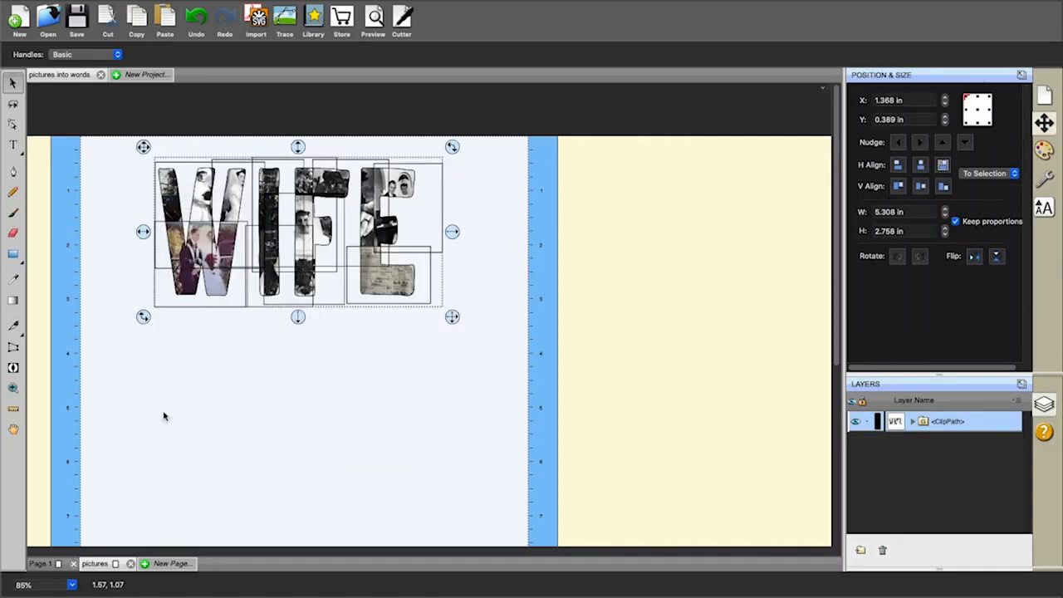
left_click(41, 564)
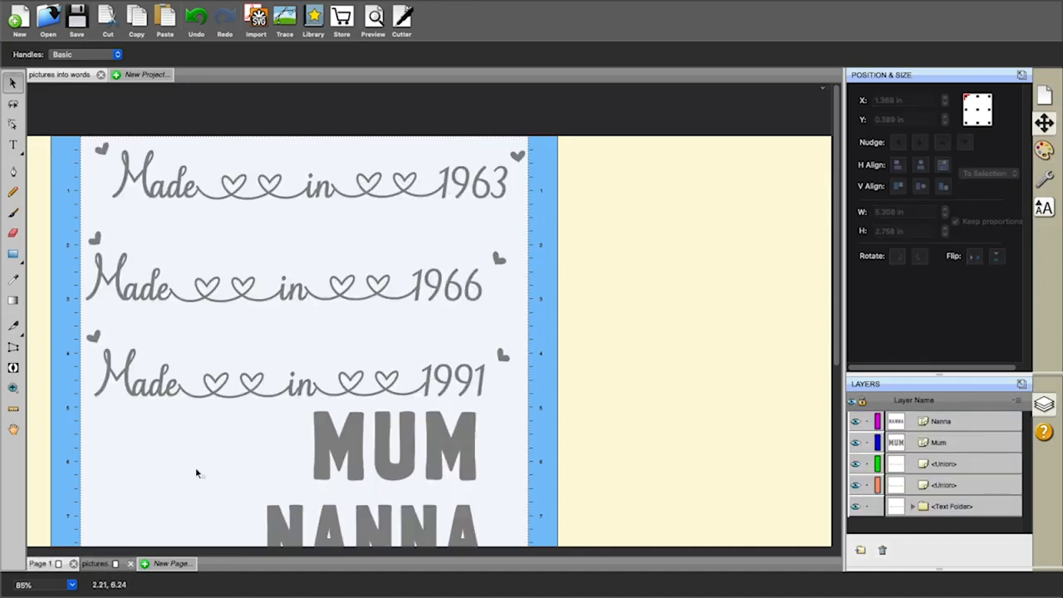
right_click(136, 442)
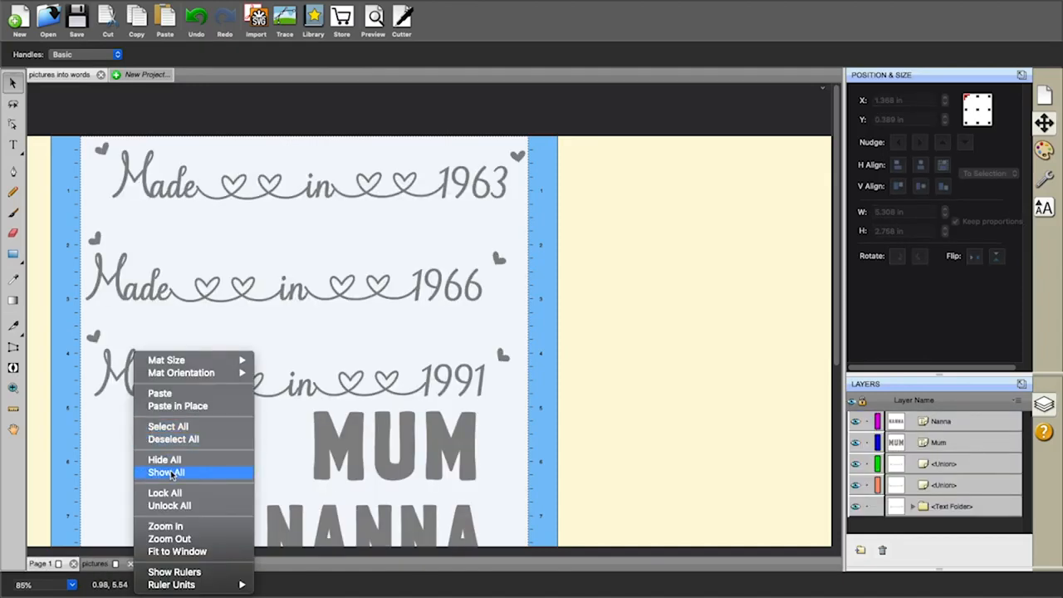
left_click(172, 393)
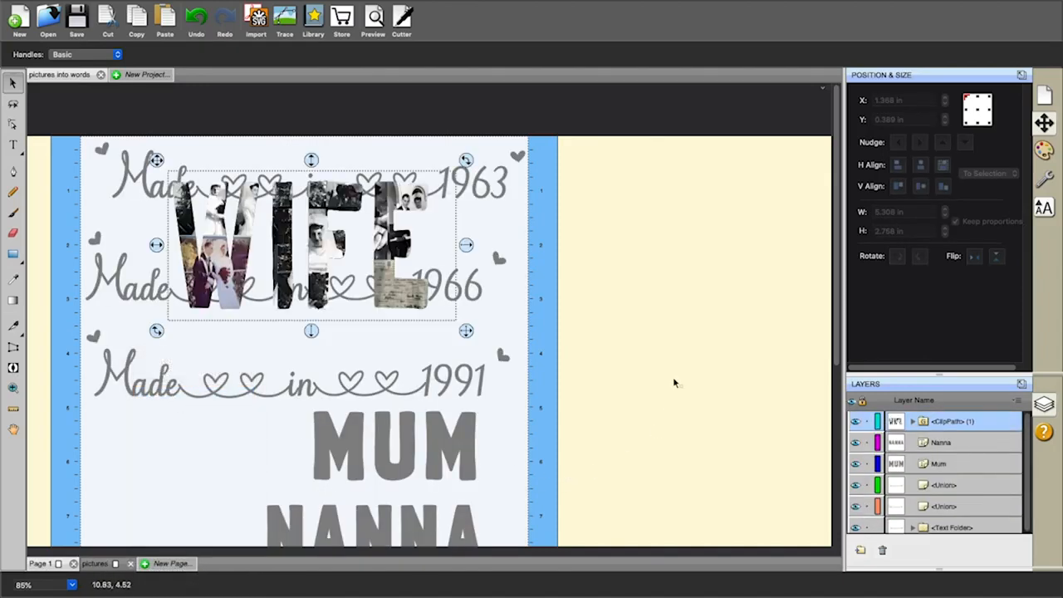
left_click_drag(290, 287, 686, 302)
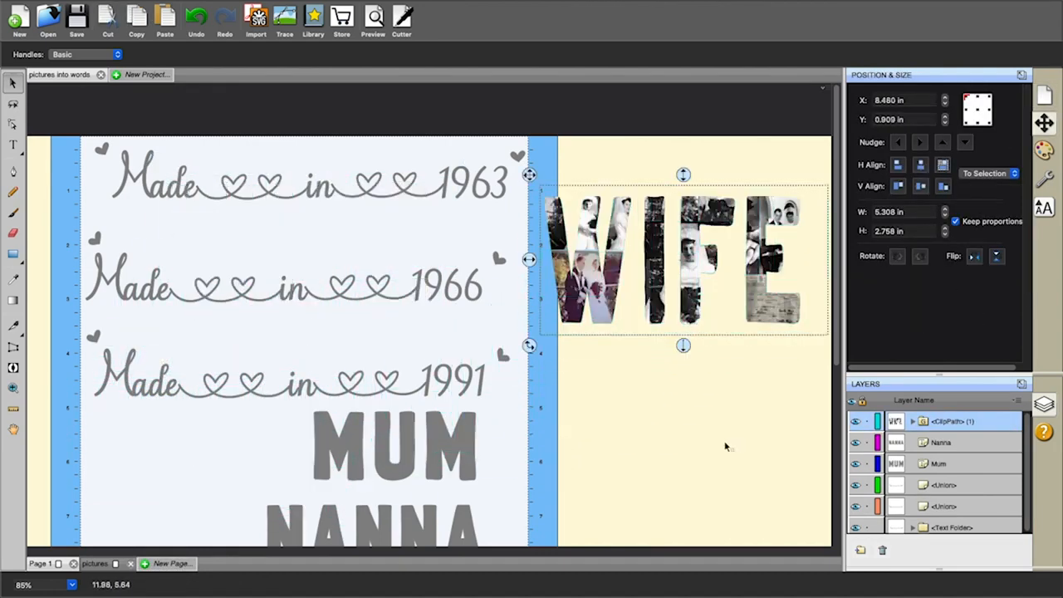
left_click(705, 438)
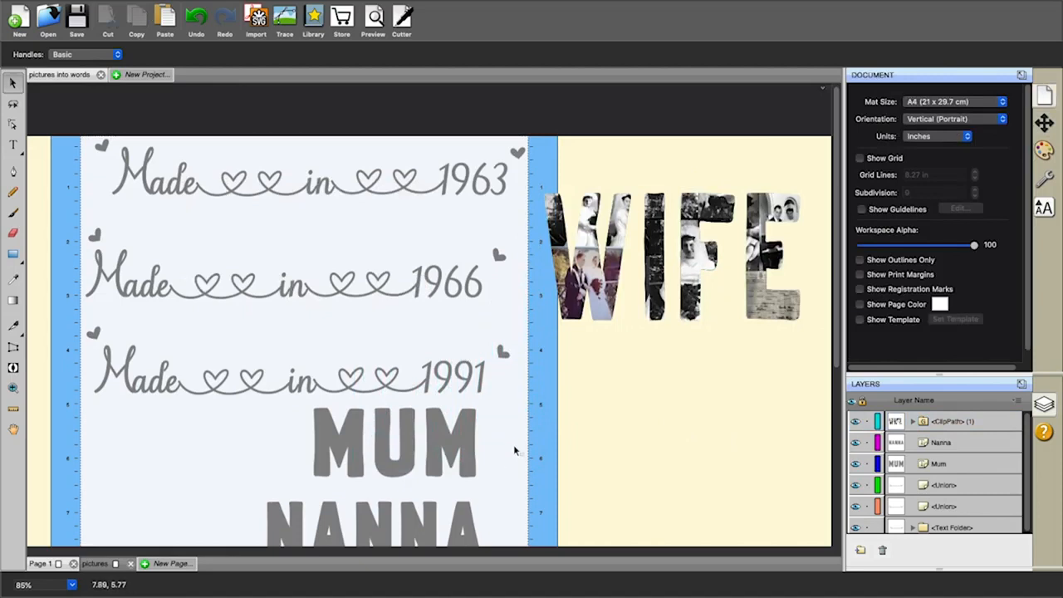
Place the photo-filled WIFE beneath "Made in 1963", moving the "Made in 1966" line down and MUM to the left.
scroll(429, 449, "down", 2)
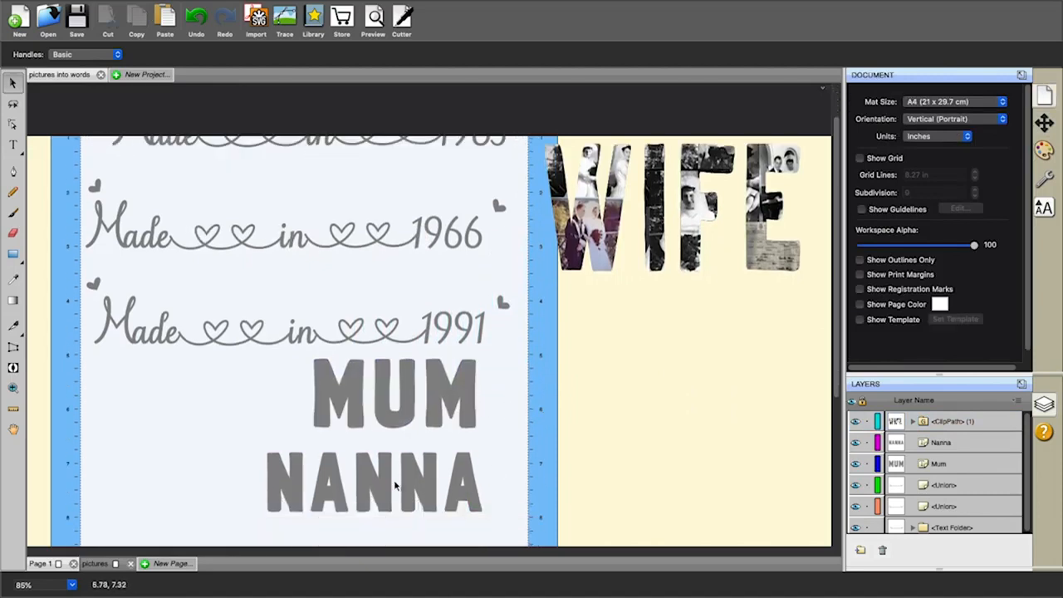
scroll(686, 462, "up", 2)
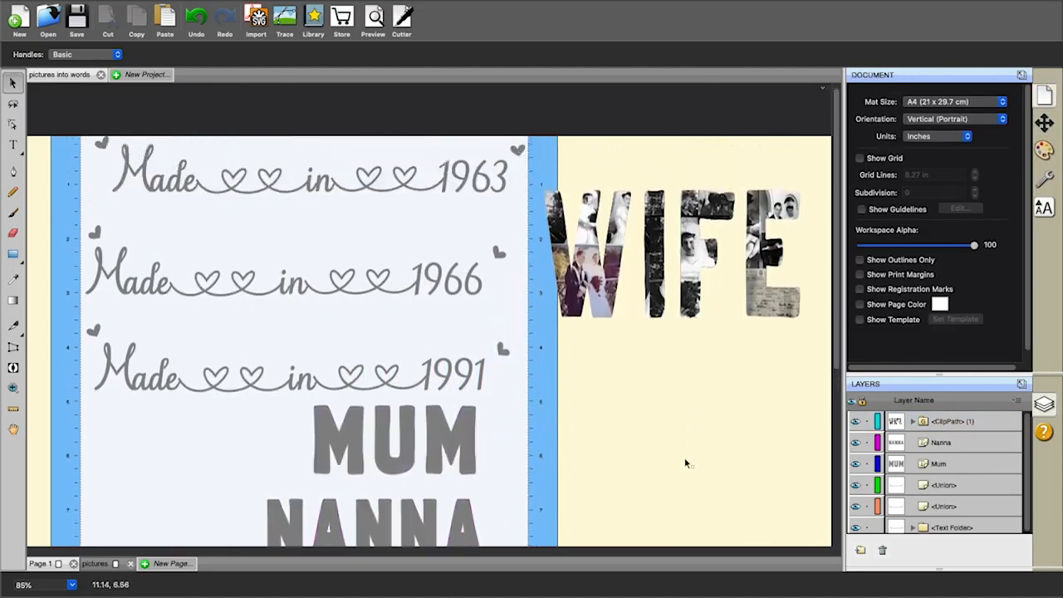
left_click_drag(603, 307, 614, 305)
left_click(685, 460)
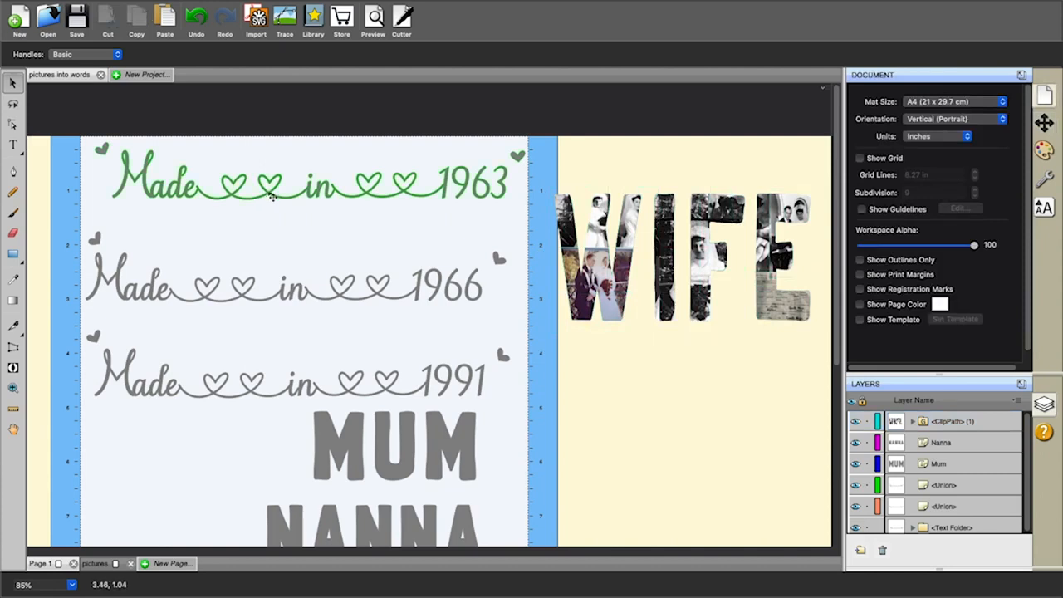
left_click_drag(304, 297, 316, 488)
left_click_drag(619, 287, 232, 305)
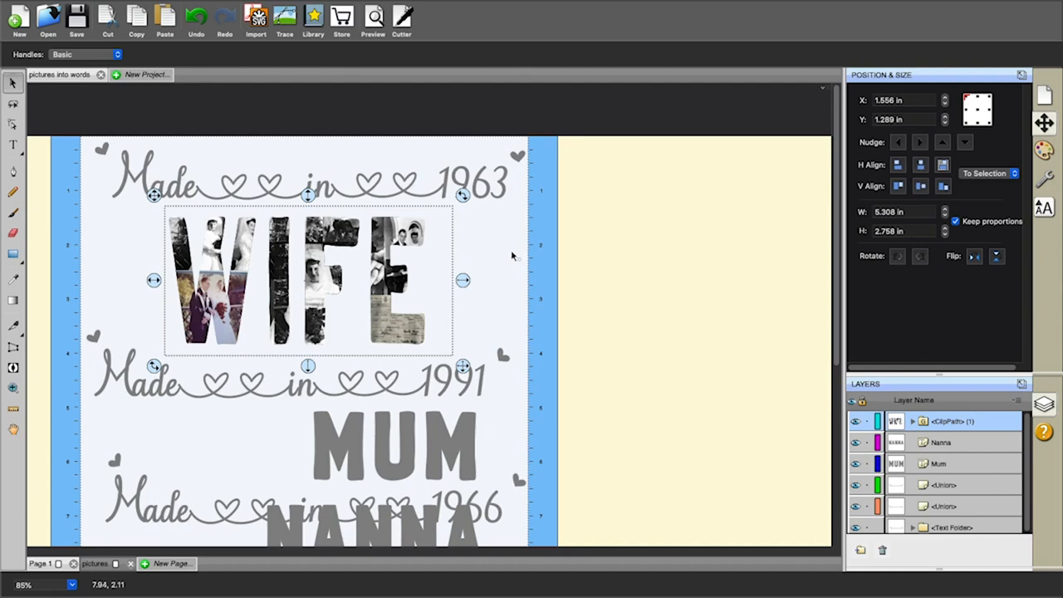
left_click_drag(394, 471, 293, 482)
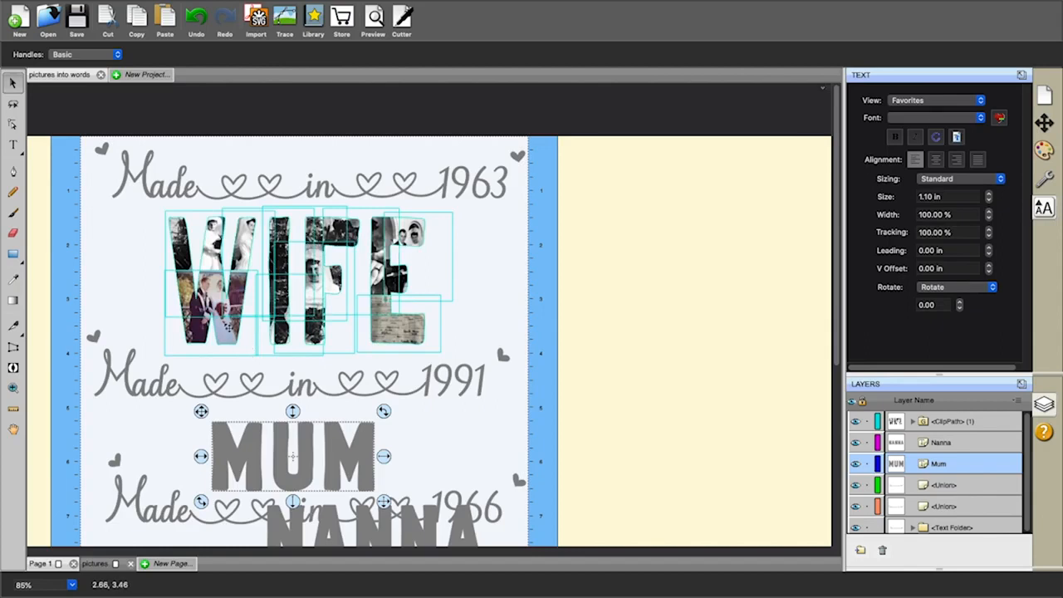
Add a 0.150 in shadow layer around the photo-filled WIFE in light yellow, hex FFFF80.
left_click(427, 328)
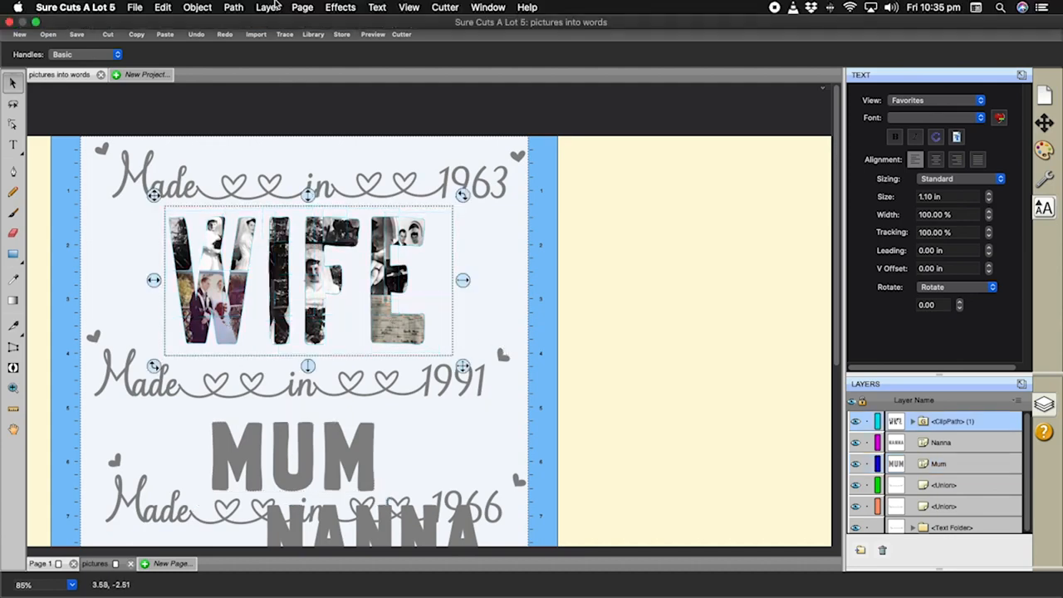
left_click(349, 8)
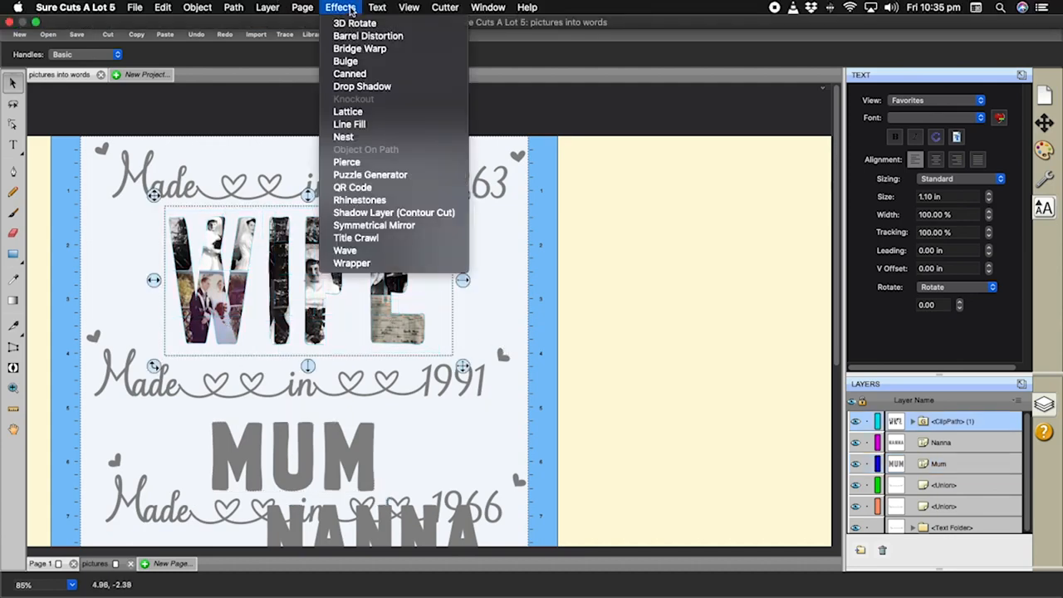
left_click(376, 213)
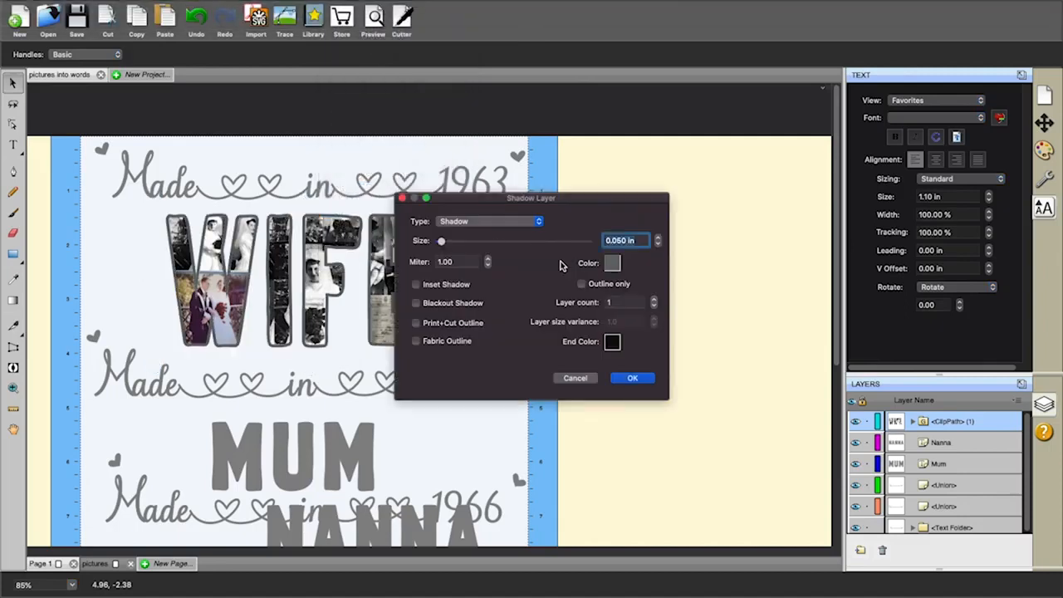
left_click(659, 238)
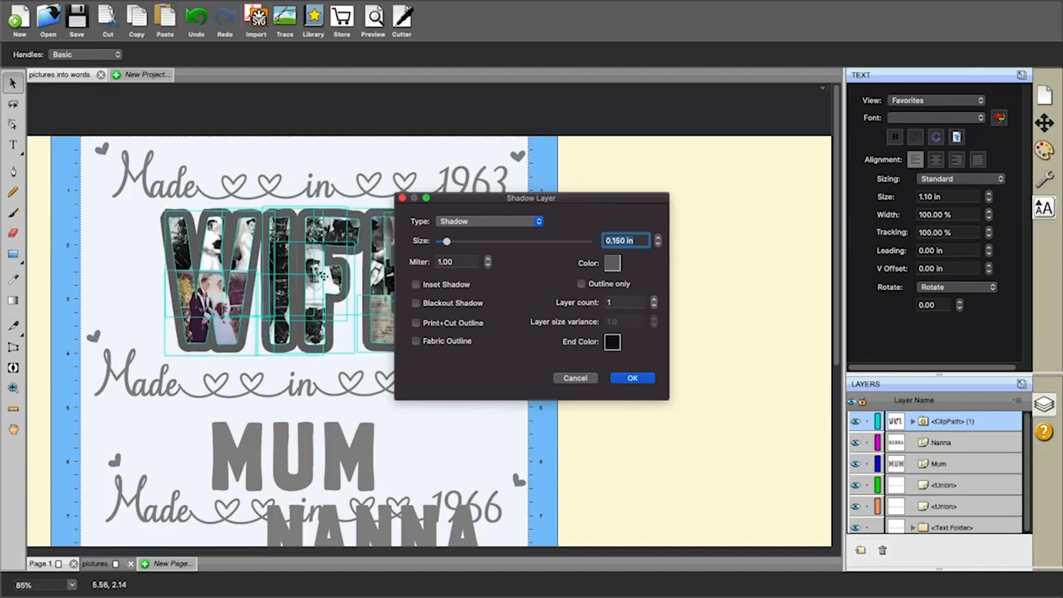
left_click(615, 264)
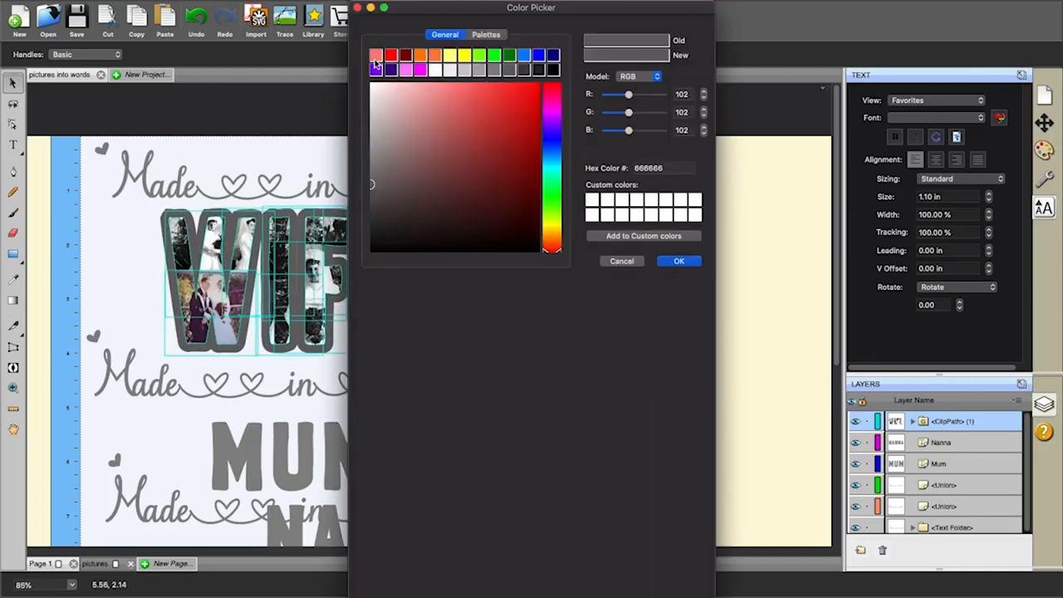
left_click(451, 55)
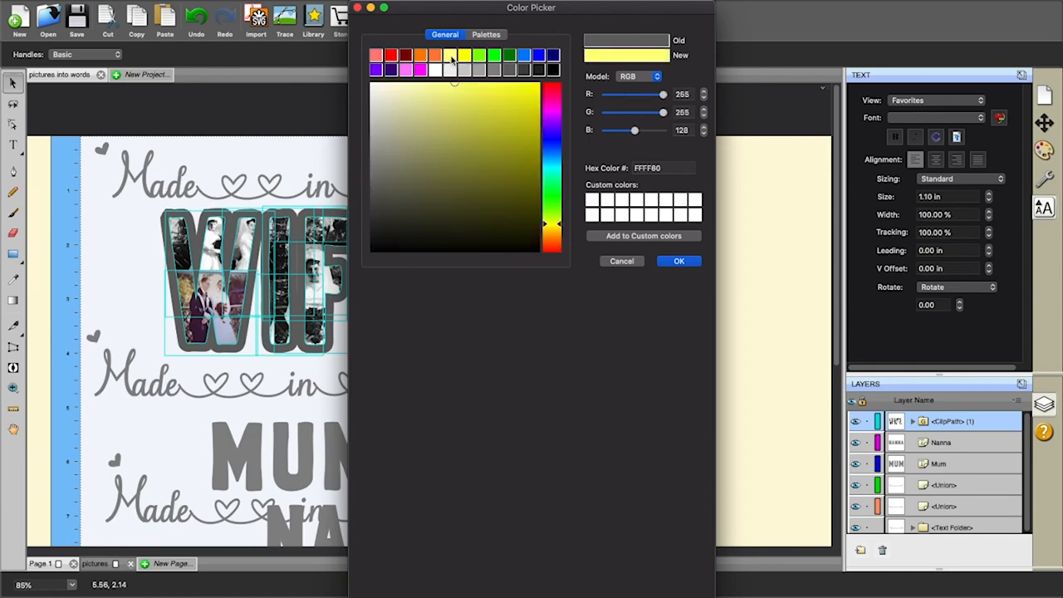
left_click(679, 261)
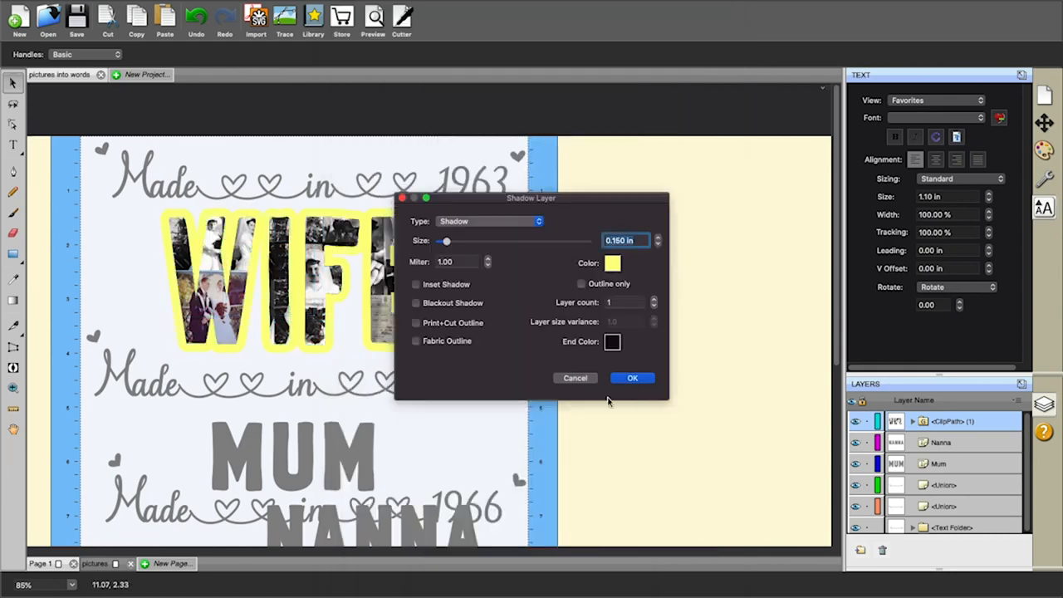
left_click(633, 378)
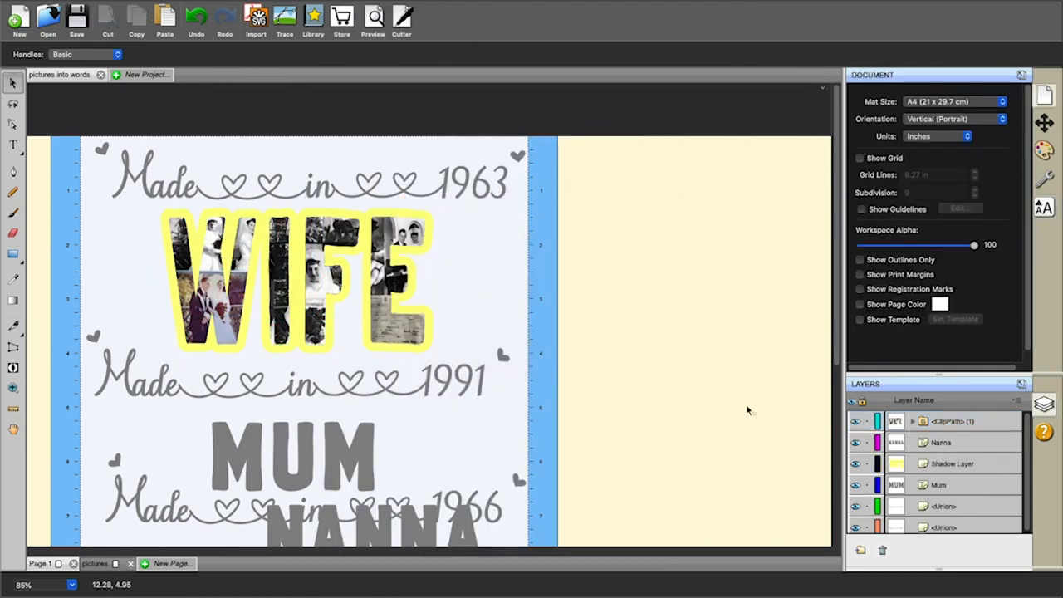
Move the photo-filled WIFE and its yellow shadow off the page, and delete all the designs below "Made in 1963".
left_click(407, 296)
left_click_drag(406, 296, 760, 267)
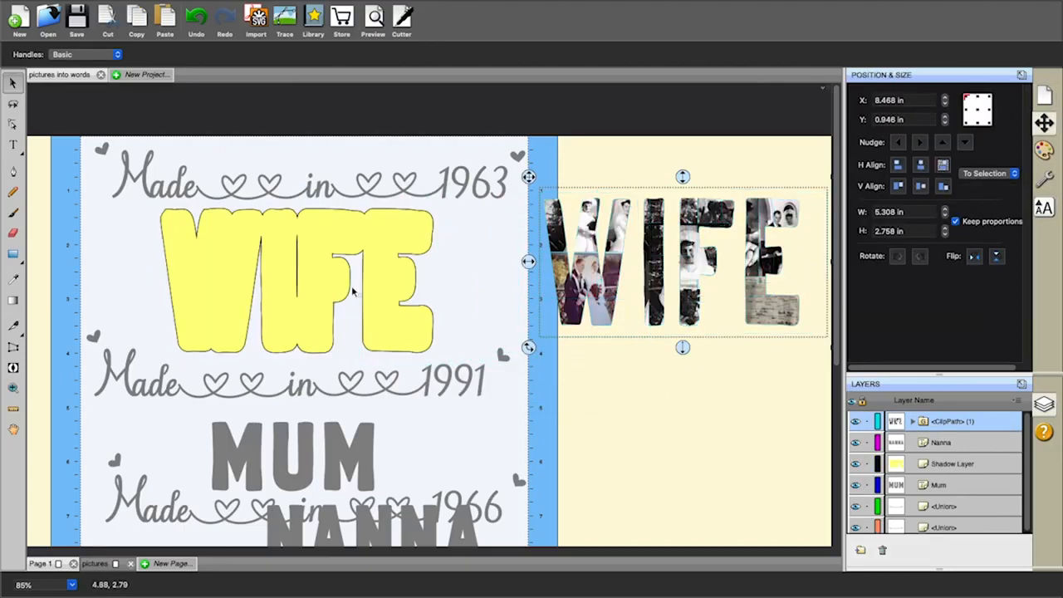
left_click(383, 292)
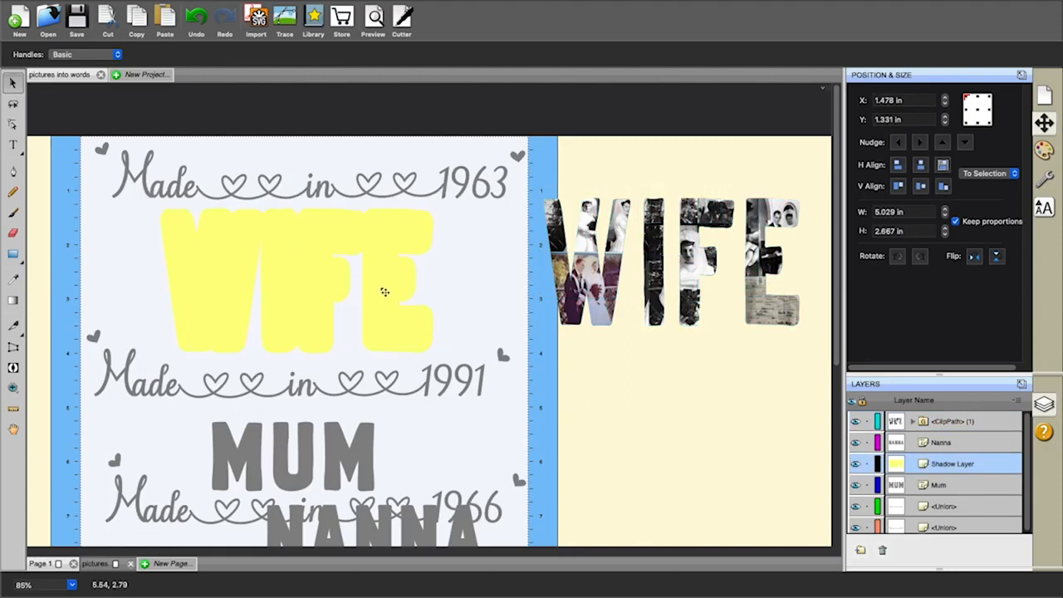
left_click_drag(384, 292, 756, 424)
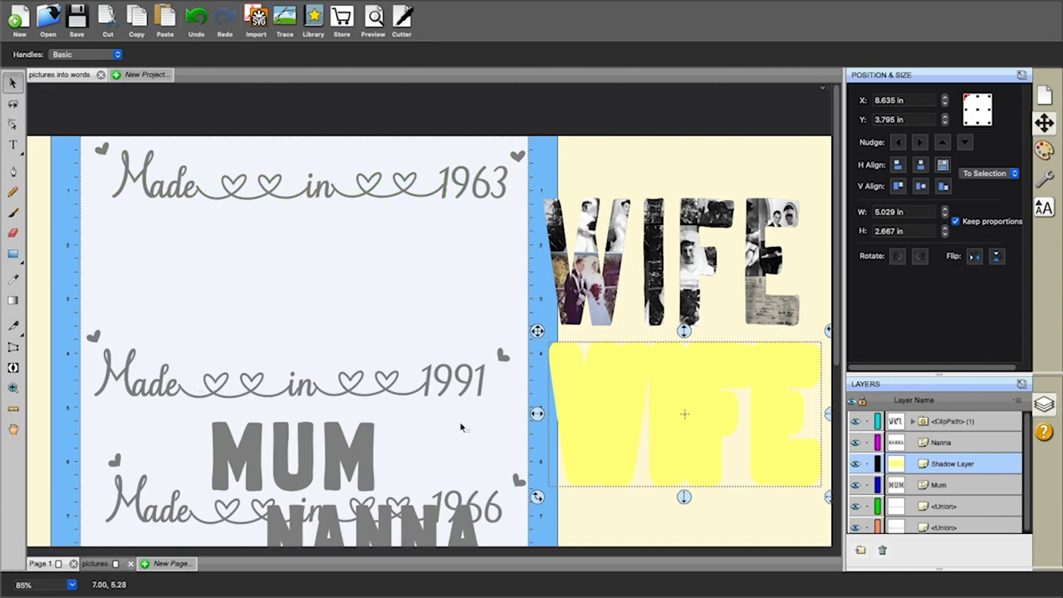
left_click_drag(77, 328, 534, 575)
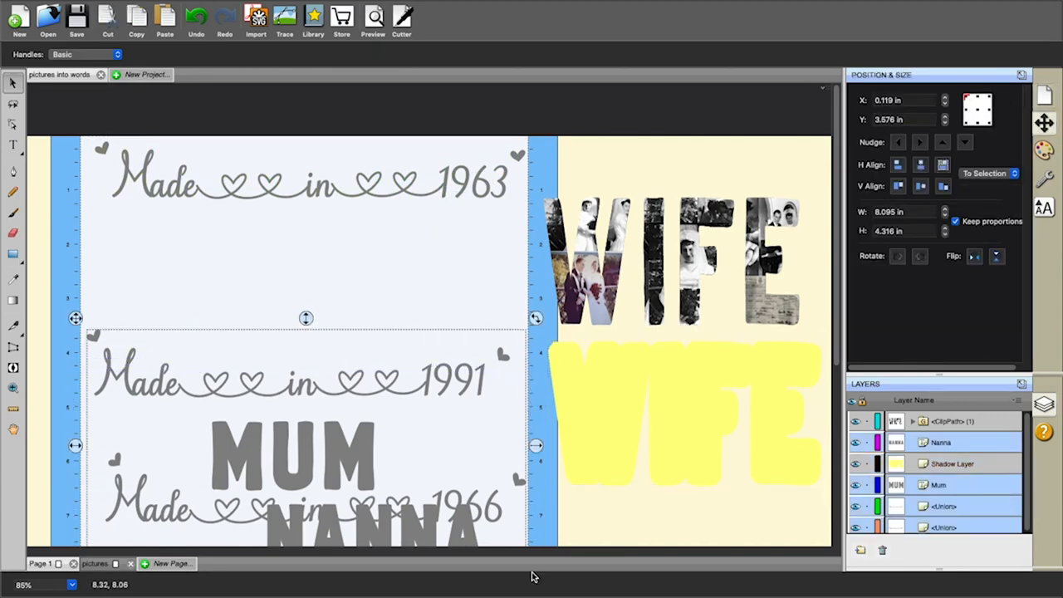
key("Delete")
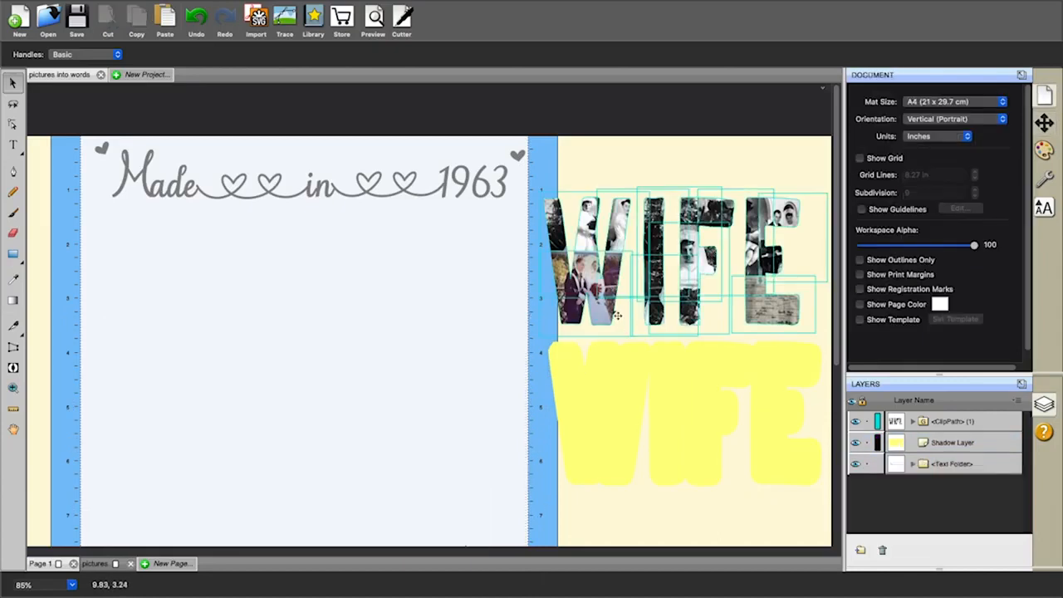
Bring the photo-filled WIFE back beneath "Made in 1963" and place the yellow shadow directly below it on the page.
left_click_drag(618, 316, 213, 340)
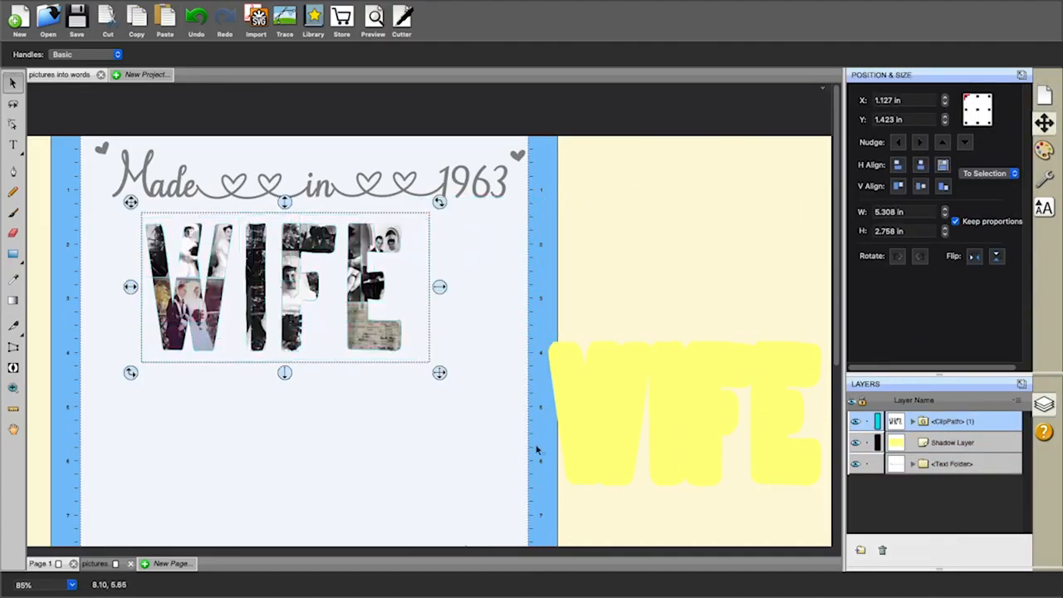
left_click_drag(612, 456, 284, 495)
left_click_drag(215, 495, 213, 494)
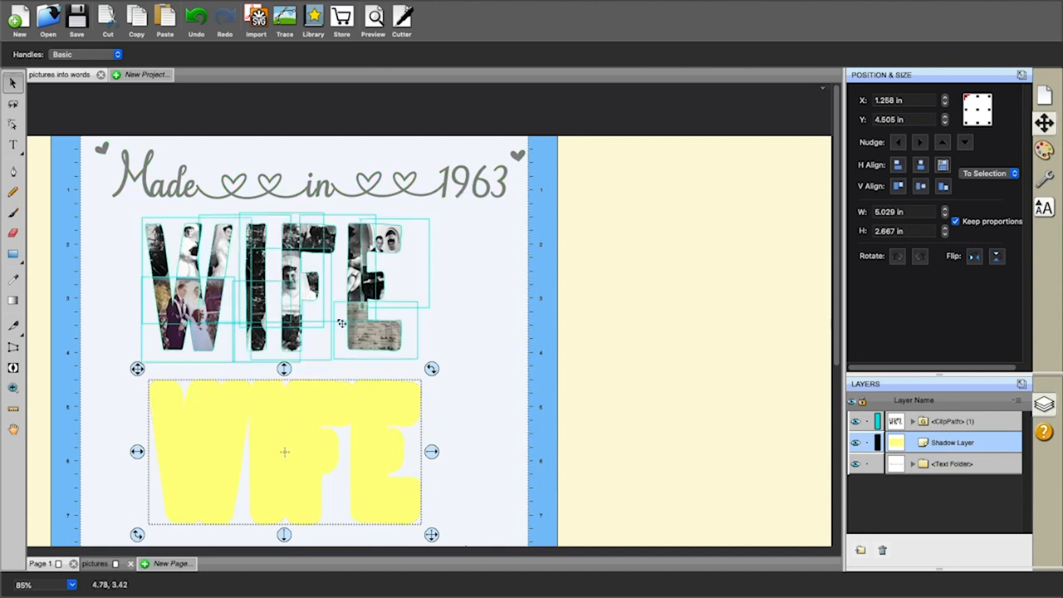
Hide the photo-filled WIFE layer and move the yellow shadow up beneath "Made in 1963".
left_click(307, 304)
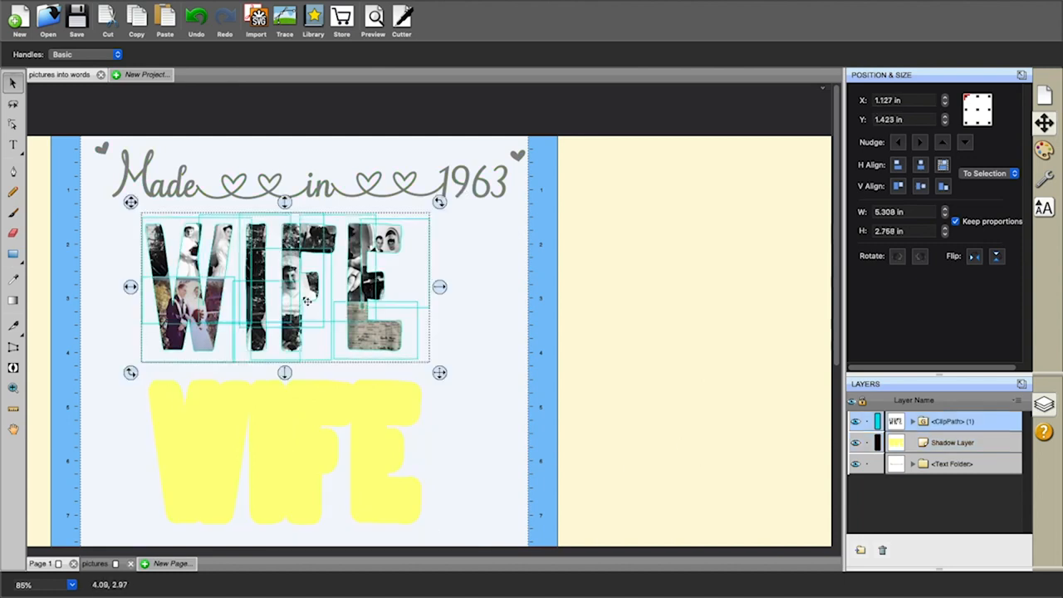
left_click(856, 423)
left_click_drag(351, 427, 330, 281)
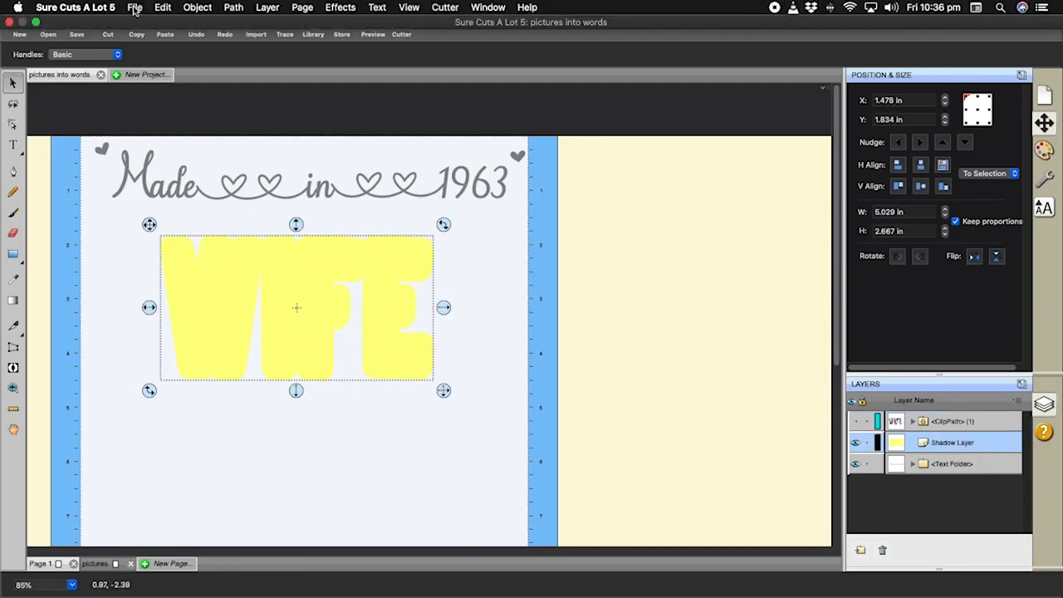
Export "Made in 1963" and the yellow WIFE shadow to Downloads as a ScanNCut (*.fcm) file named "cut files for wife".
left_click(134, 9)
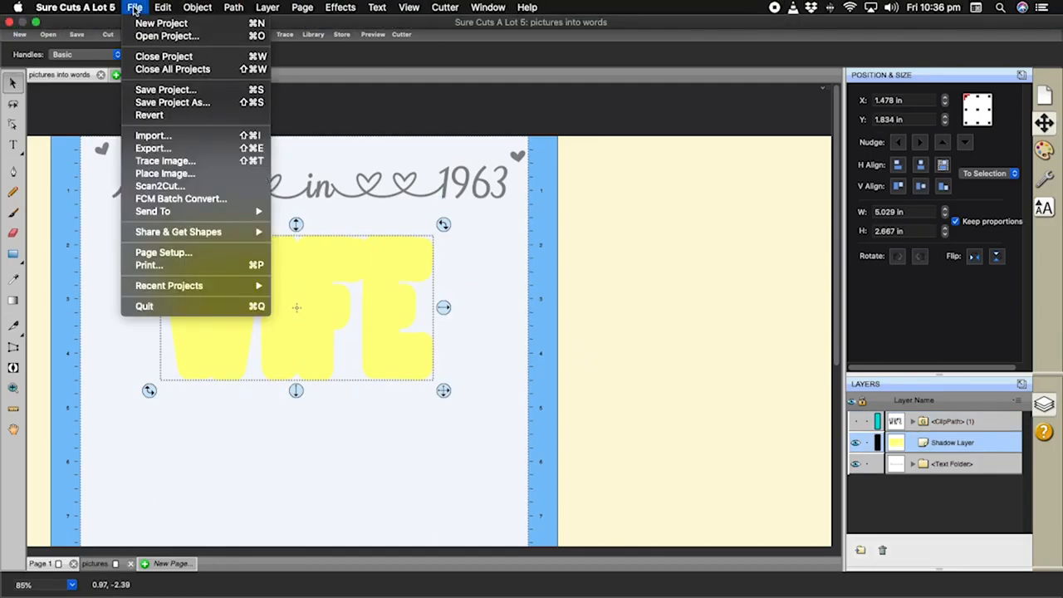
left_click(153, 150)
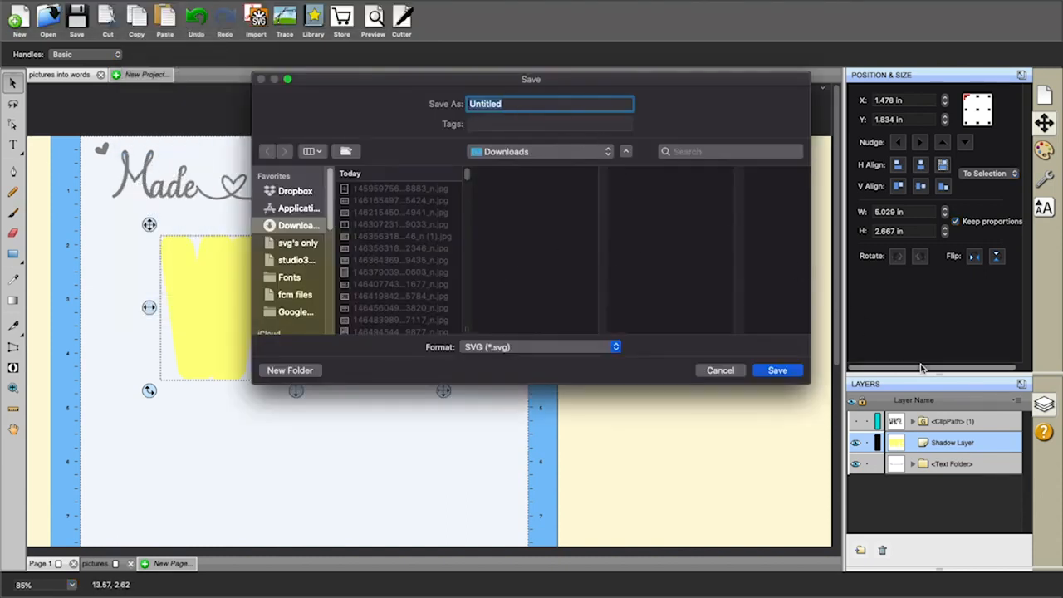
type("cut f")
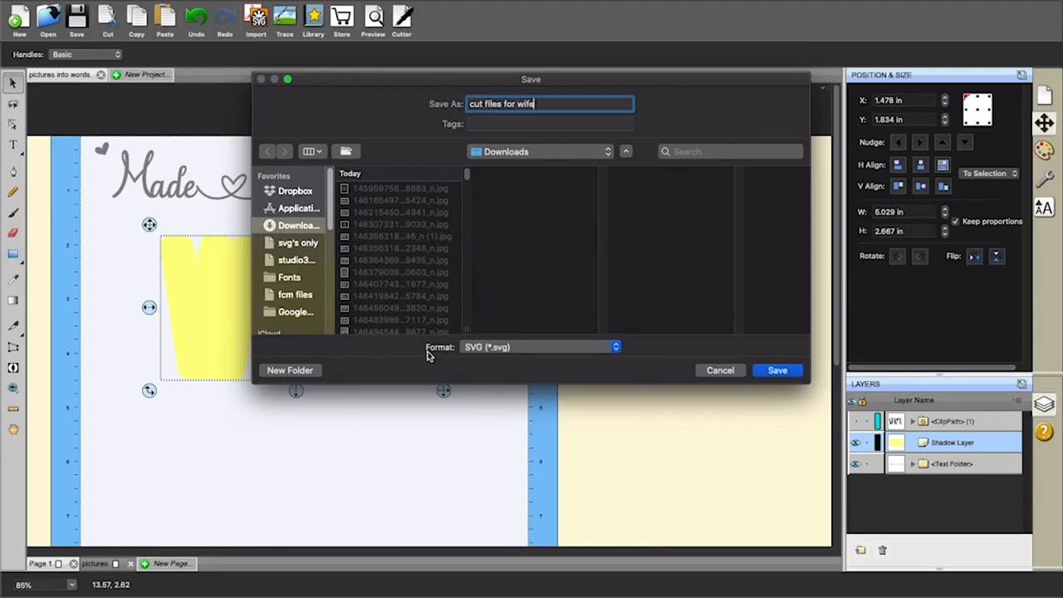
left_click(617, 349)
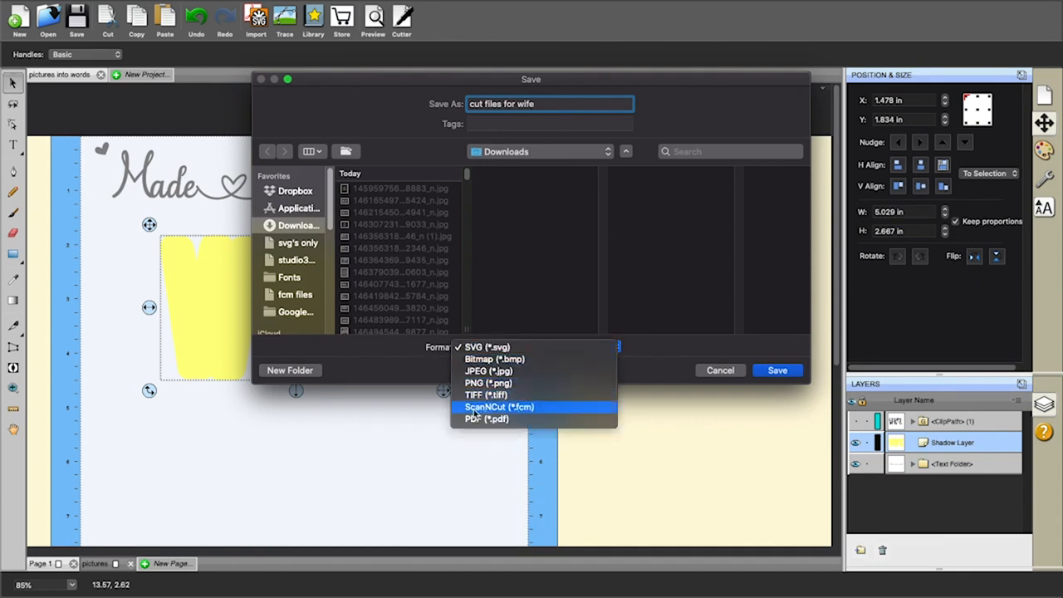
left_click(502, 411)
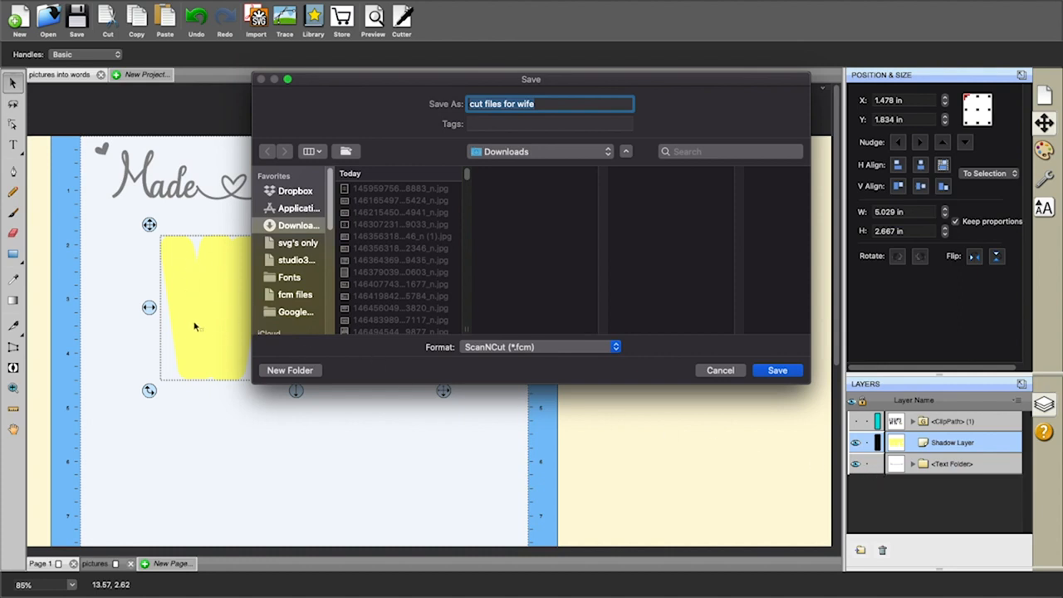
left_click(779, 372)
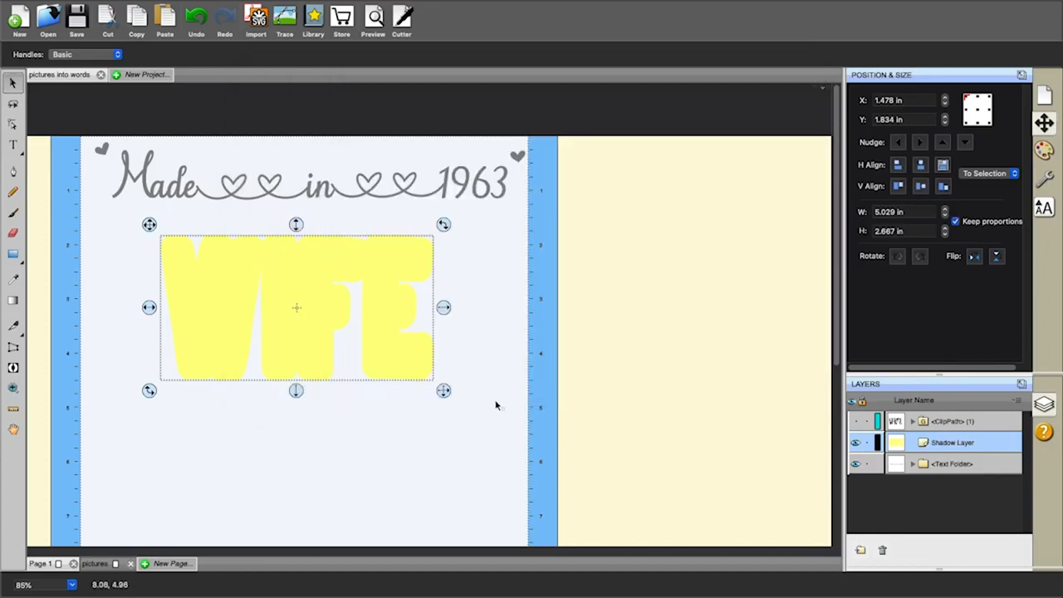
Hide the "Made in 1963" text and the yellow shadow layer, then show and select the photo-filled WIFE.
left_click(856, 464)
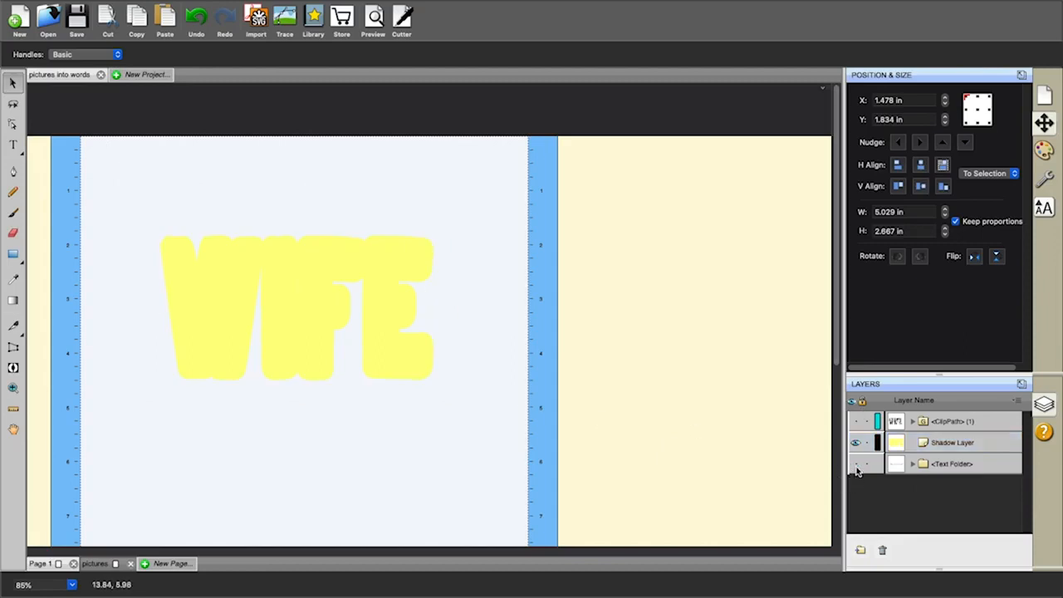
left_click(855, 422)
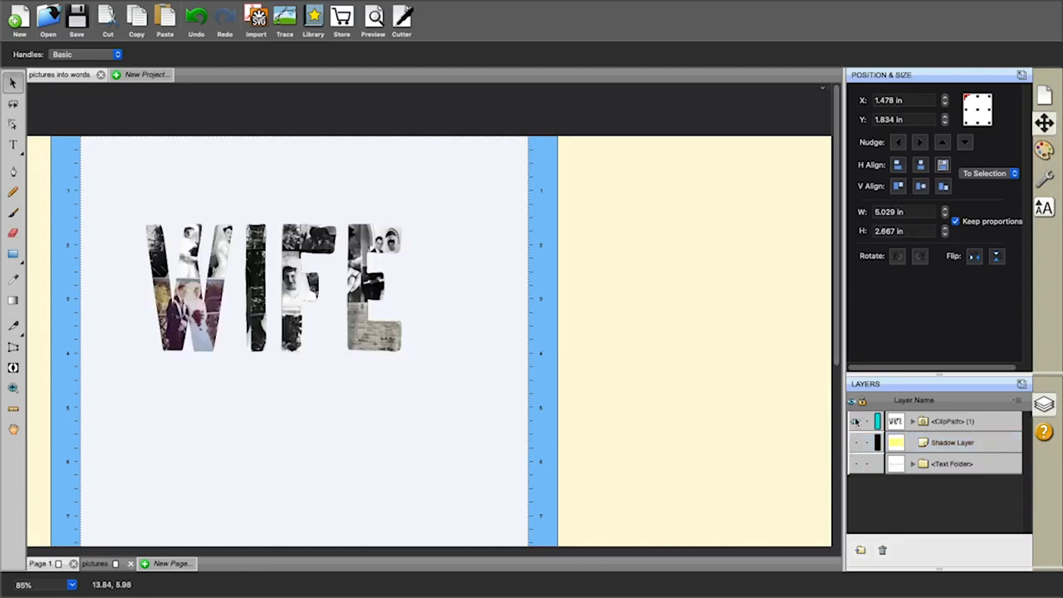
left_click(372, 353)
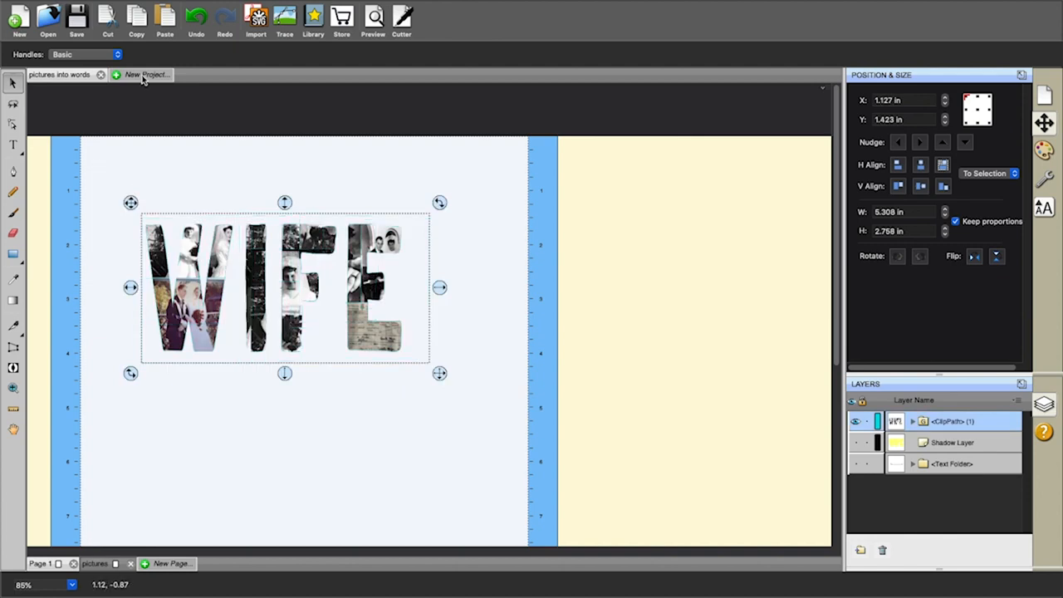
Set up the print page for the EPSON WF-7710 Series printer.
mouse_move(110, 7)
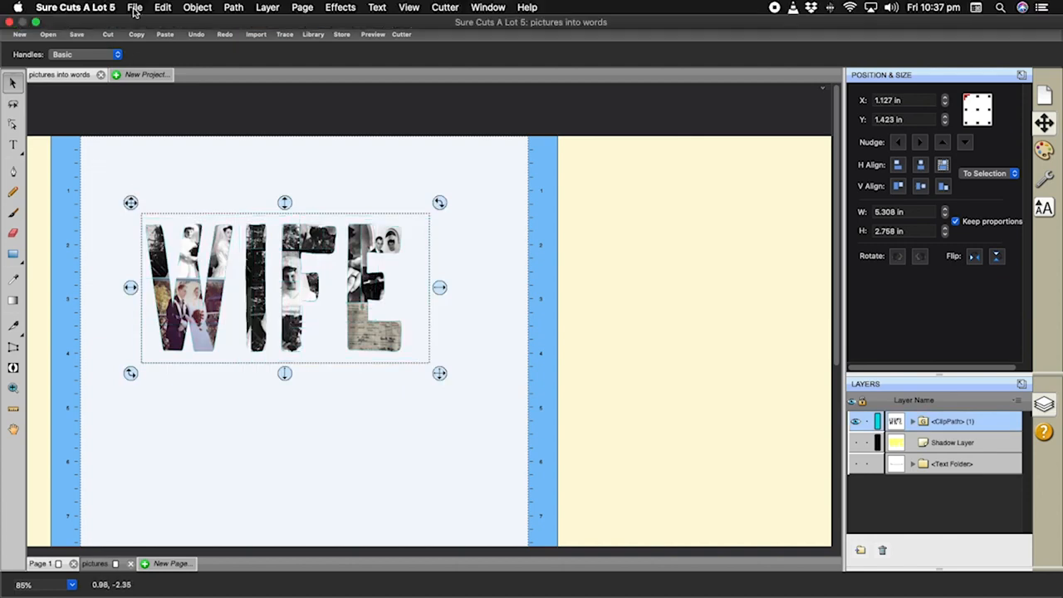
left_click(134, 7)
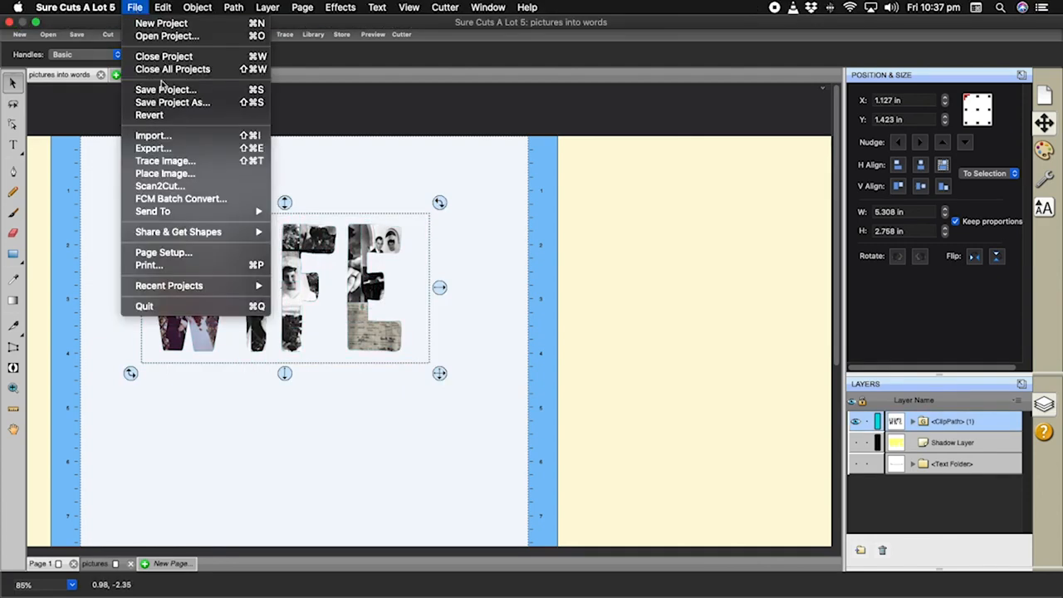
left_click(174, 252)
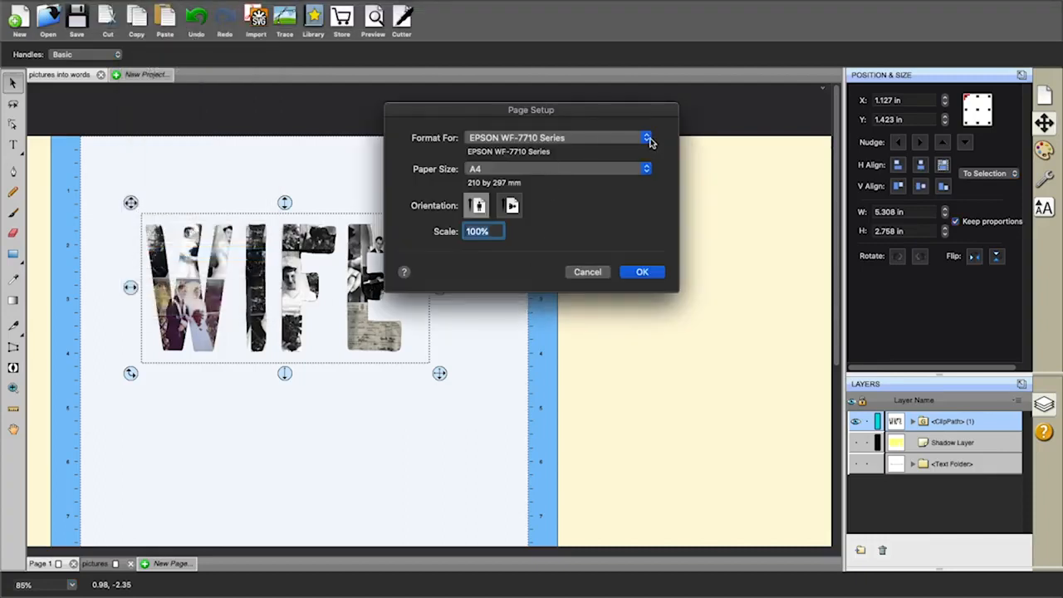
left_click(647, 138)
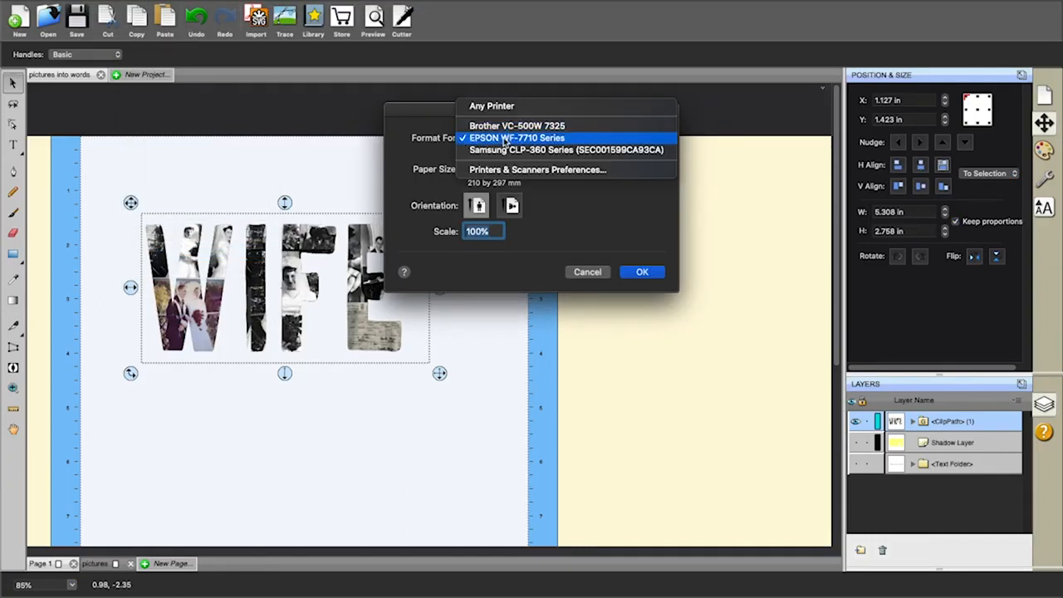
left_click(557, 141)
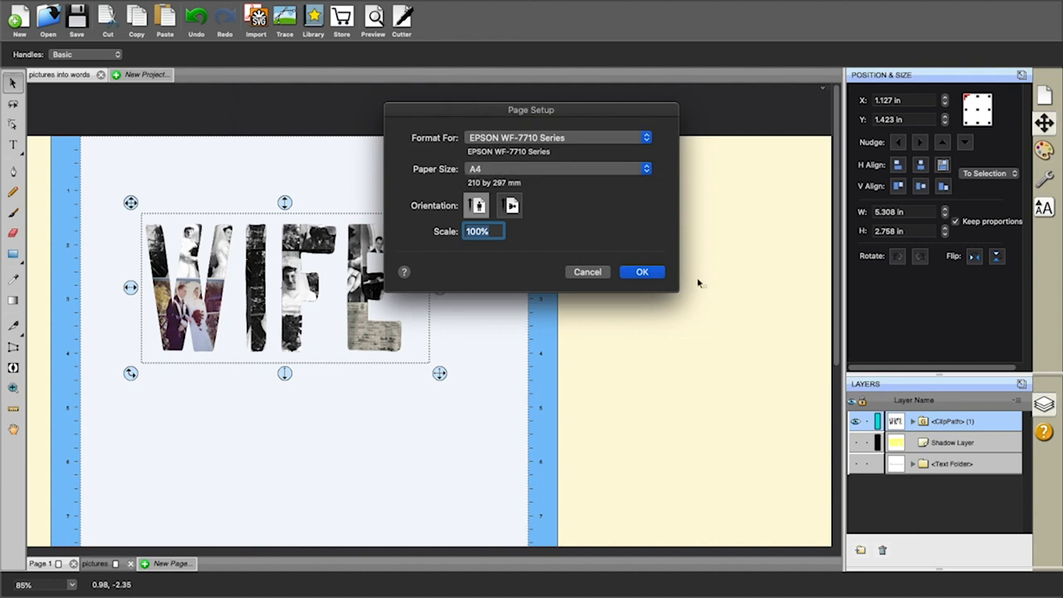
left_click(643, 274)
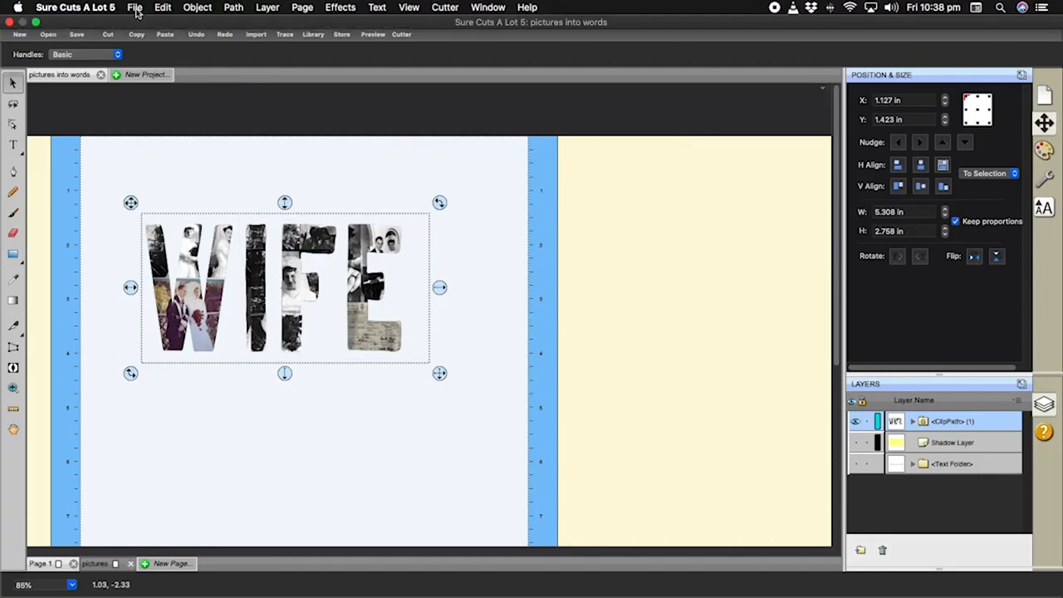
Start printing the photo-filled WIFE and set the media type in the printer features to Epson Matte.
left_click(135, 8)
left_click(518, 291)
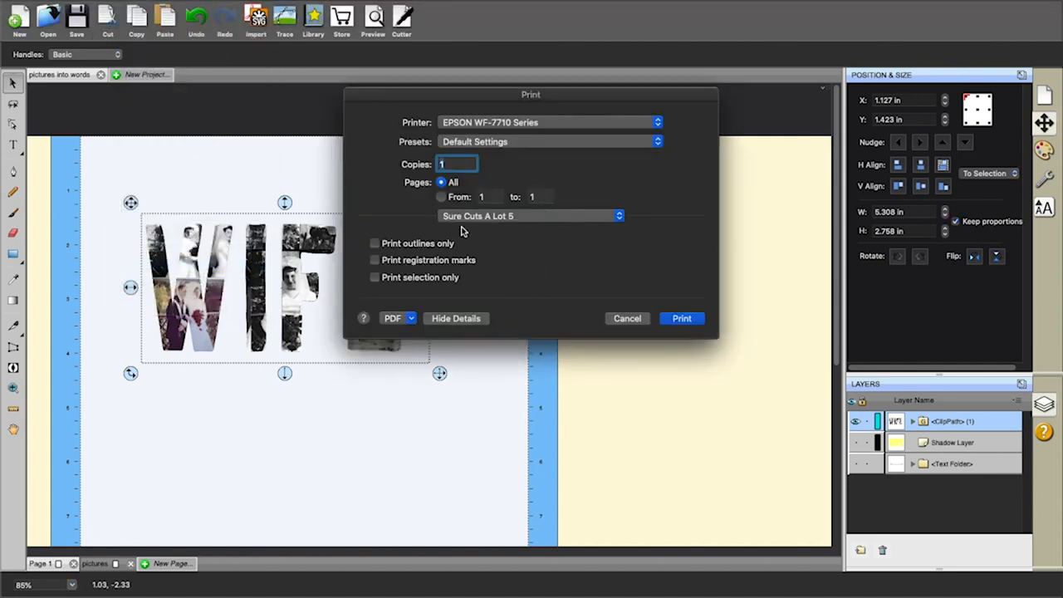
left_click(465, 218)
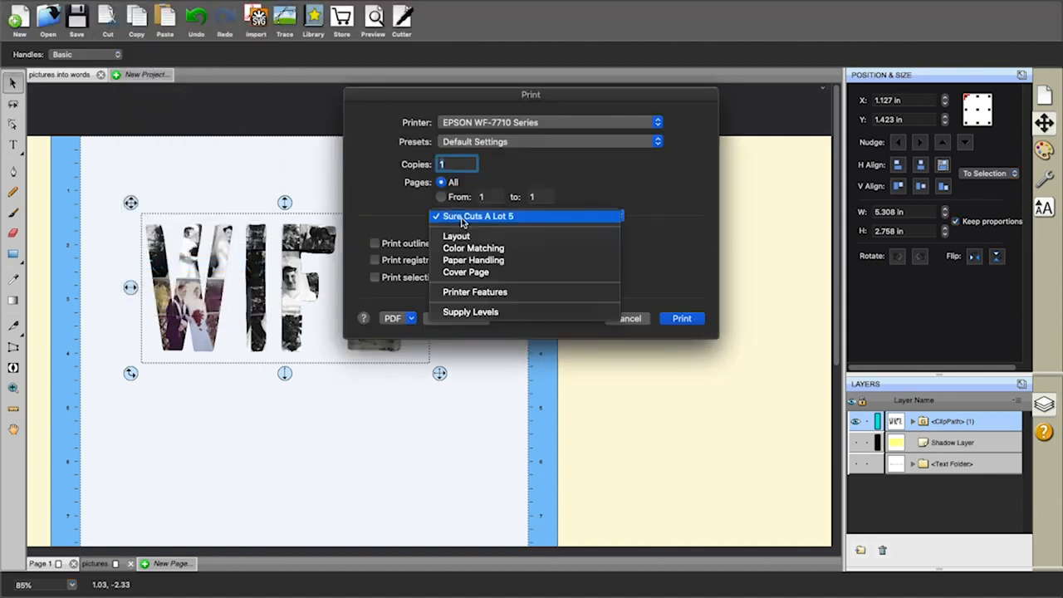
left_click(479, 293)
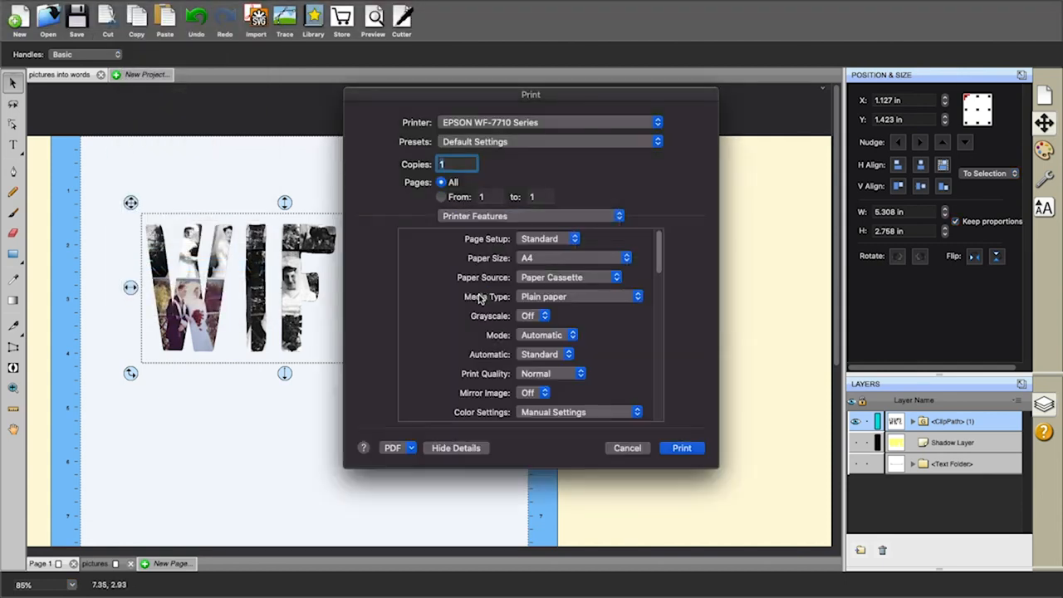
left_click(604, 298)
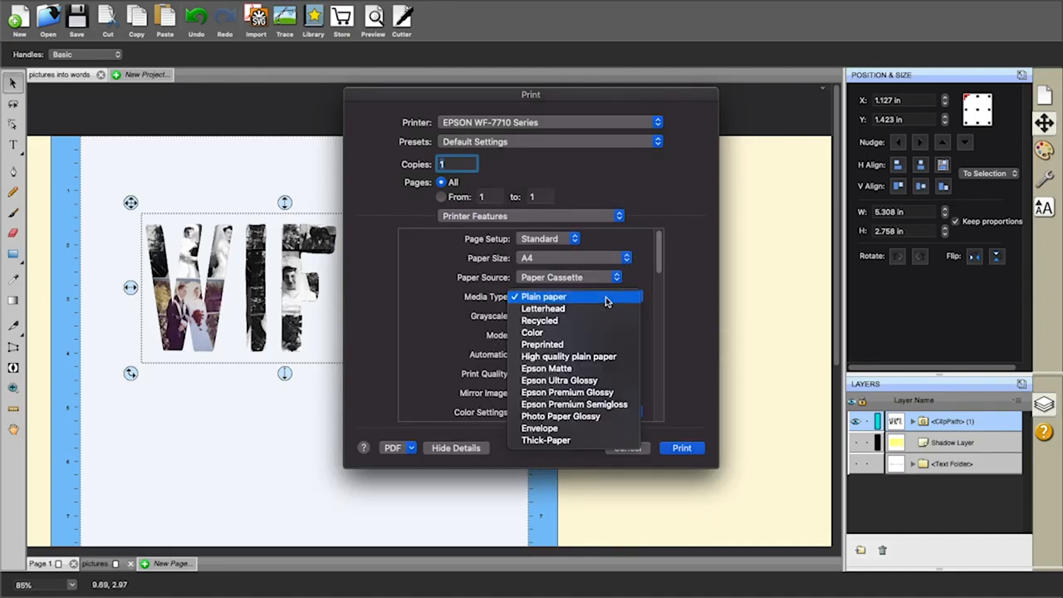
left_click(583, 369)
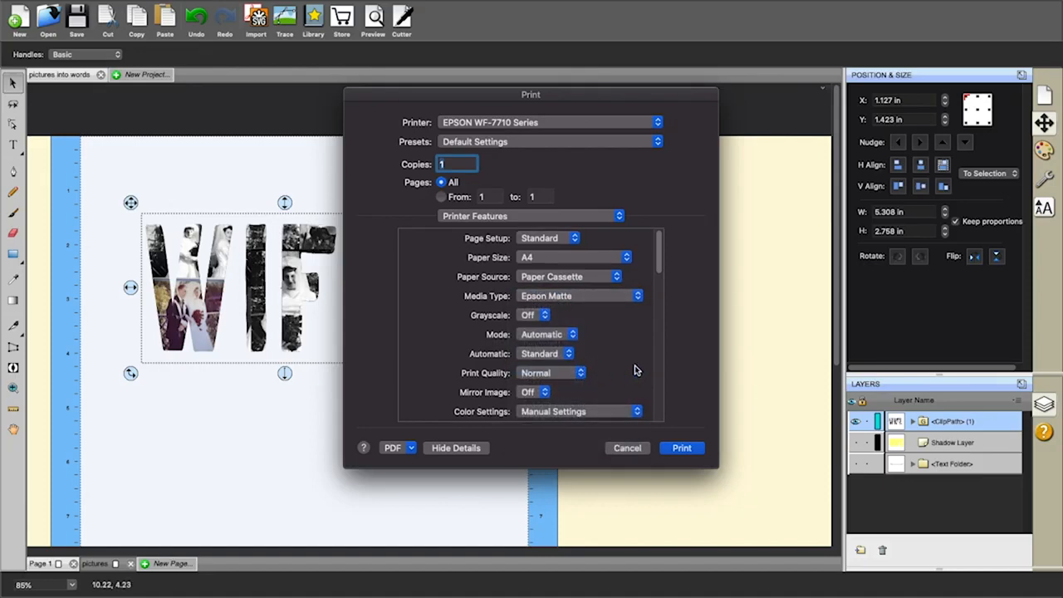
Turn on Mirror Image in the printer features for the WIFE print.
scroll(635, 370, "down", 5)
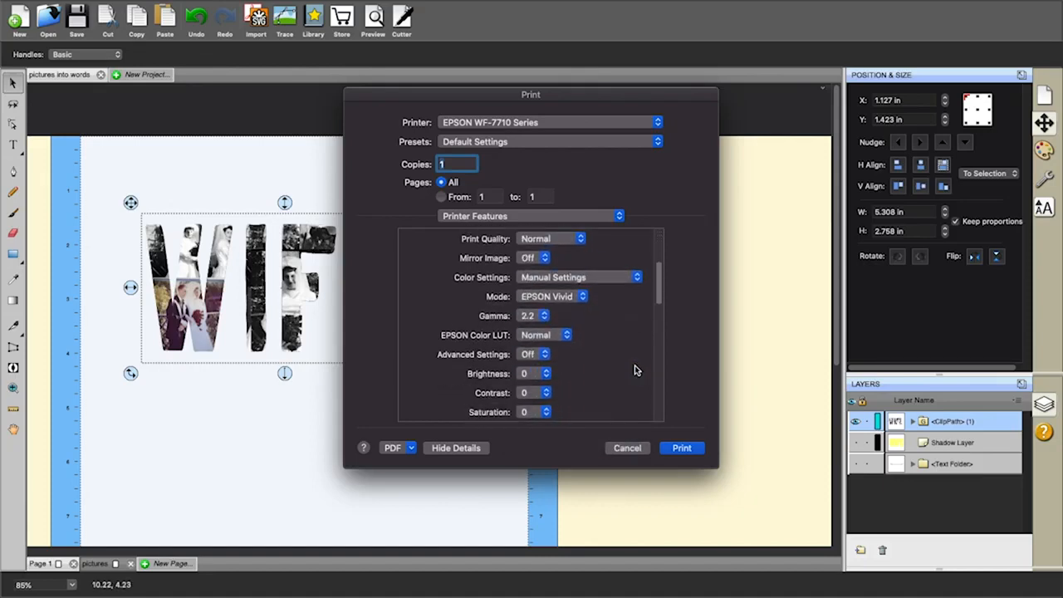
scroll(634, 370, "down", 5)
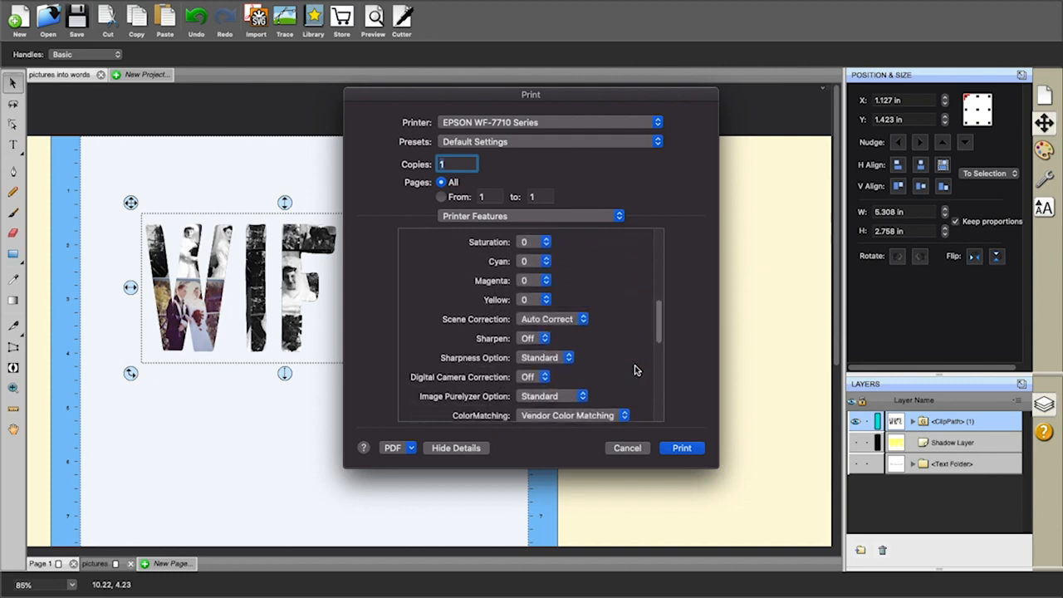
scroll(635, 371, "down", 5)
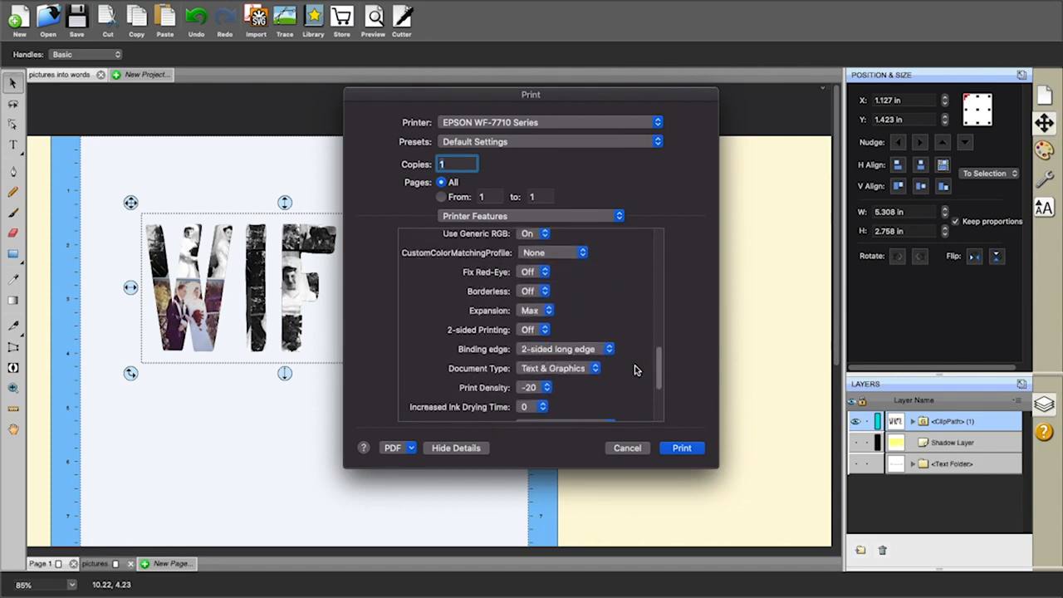
scroll(635, 371, "up", 5)
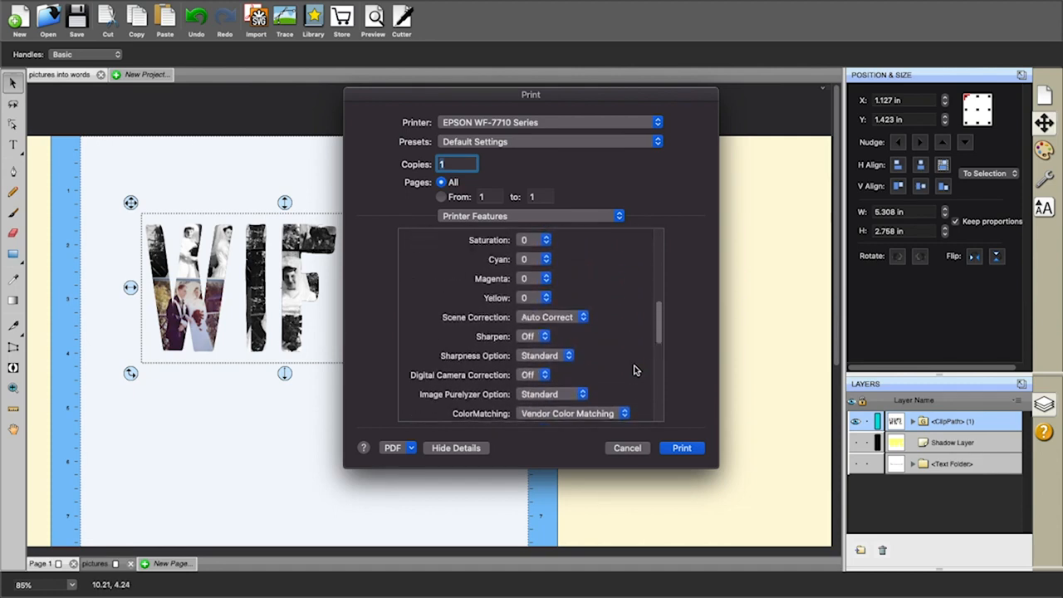
scroll(635, 370, "up", 5)
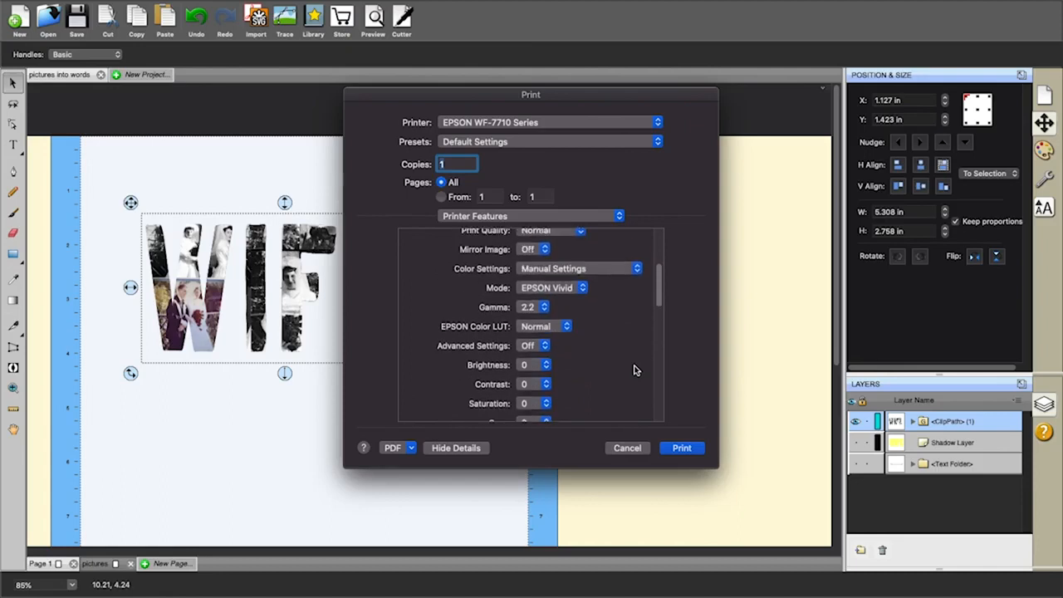
scroll(634, 370, "up", 2)
left_click(544, 277)
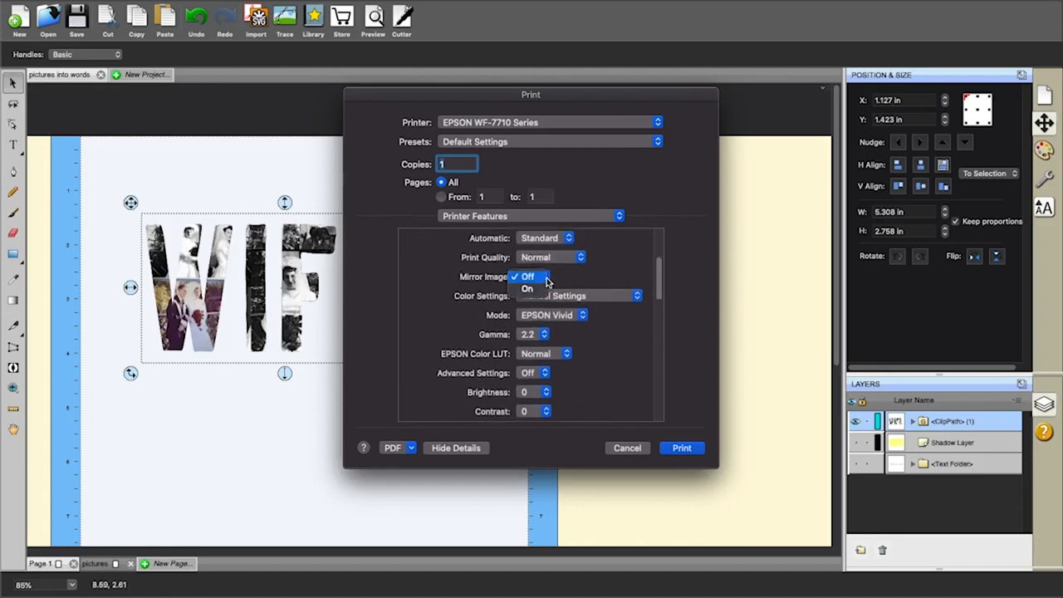
left_click(533, 289)
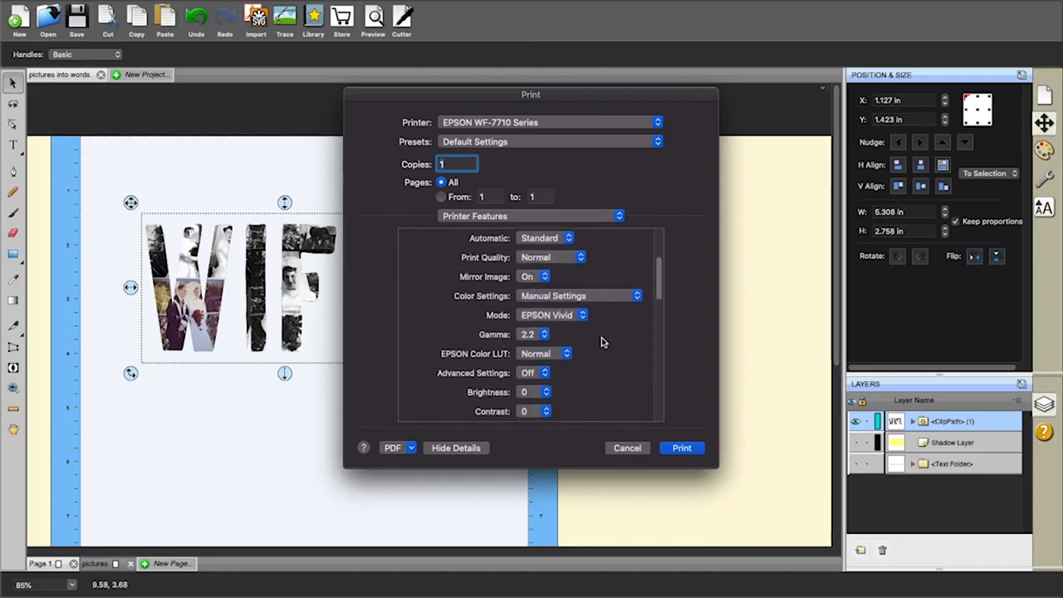
Set the second MediaType option, beside the colour model and resolution settings, to Epson Matte and print the photo-filled WIFE.
scroll(603, 348, "down", 5)
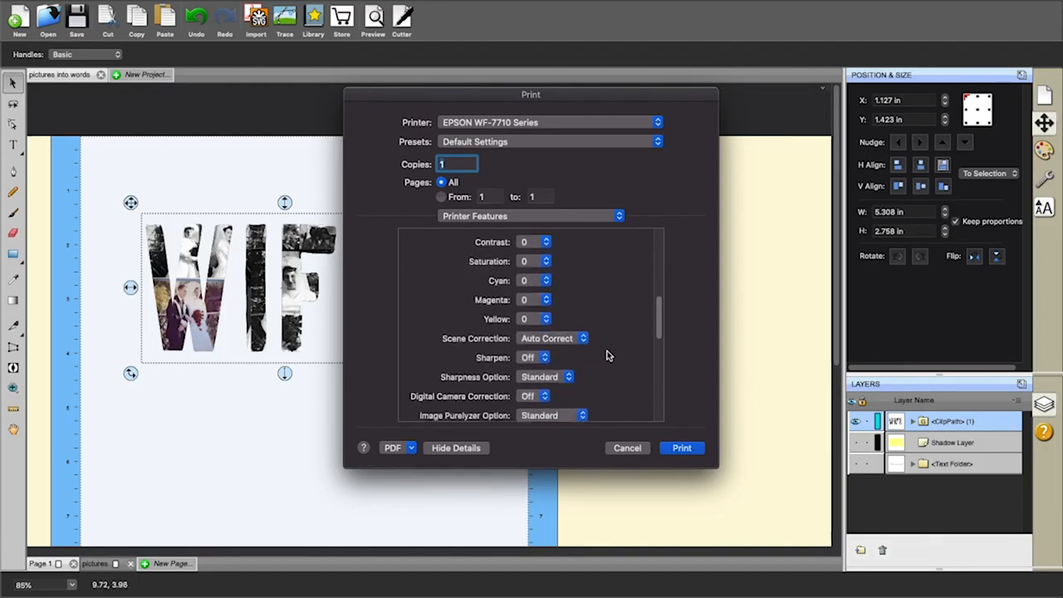
scroll(607, 356, "down", 6)
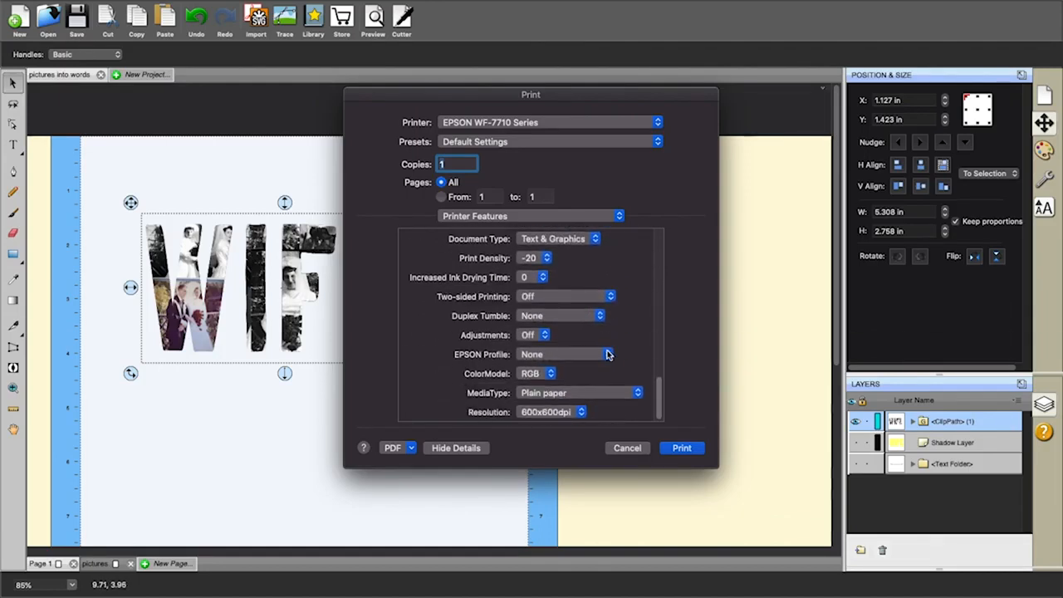
left_click(637, 393)
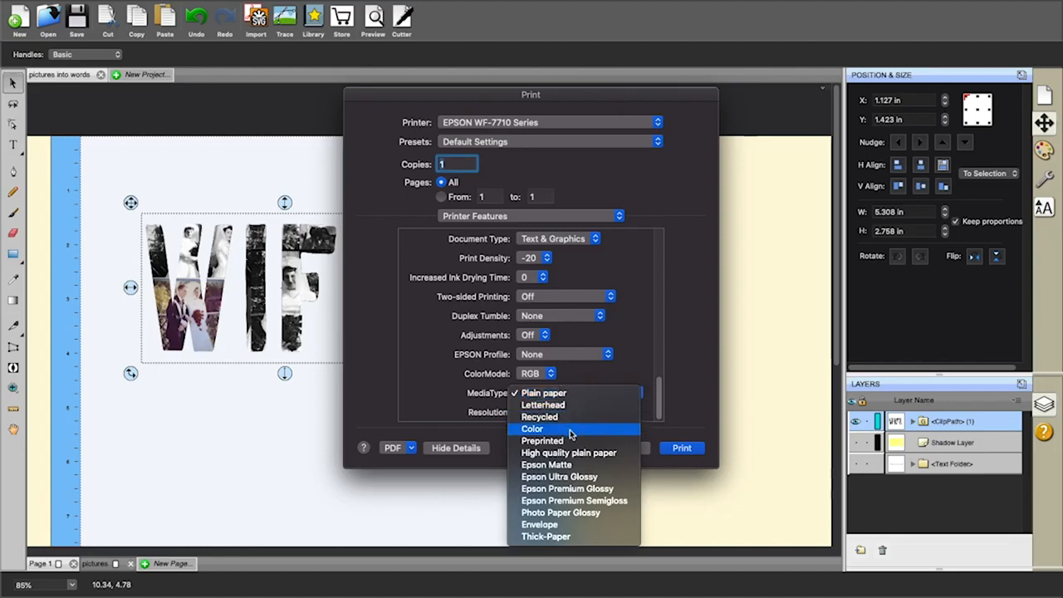
left_click(571, 465)
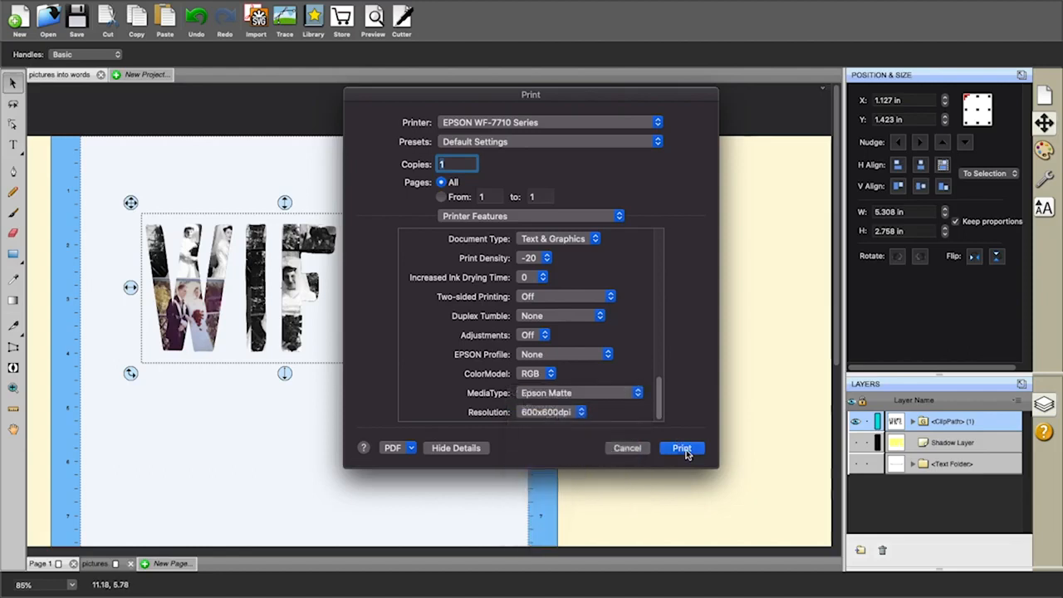
left_click(681, 448)
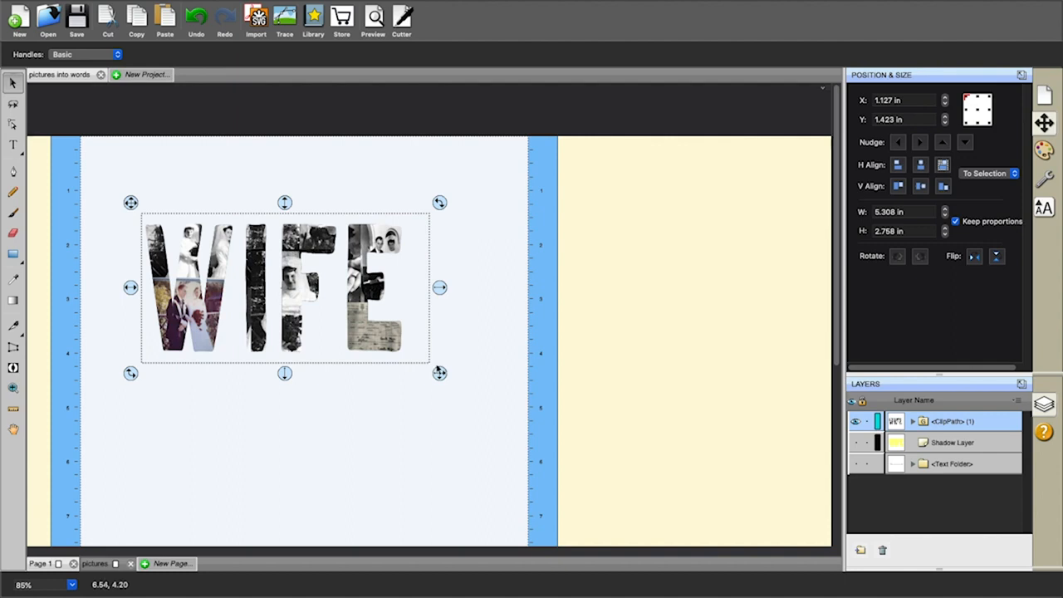
Switch to the untitled project window in Brother CanvasWorkspace.
mouse_move(425, 592)
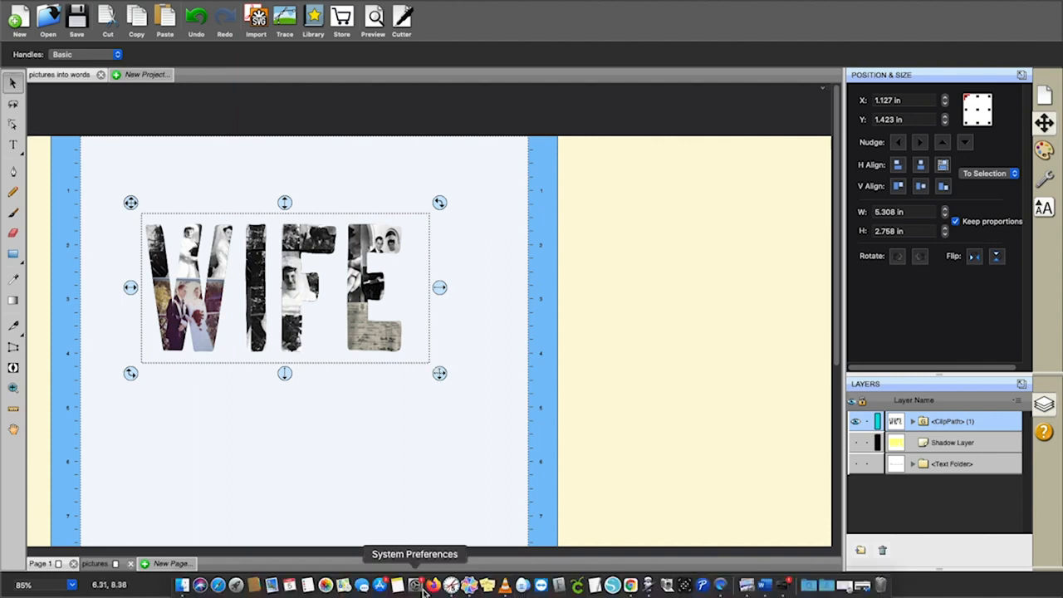
left_click(469, 586)
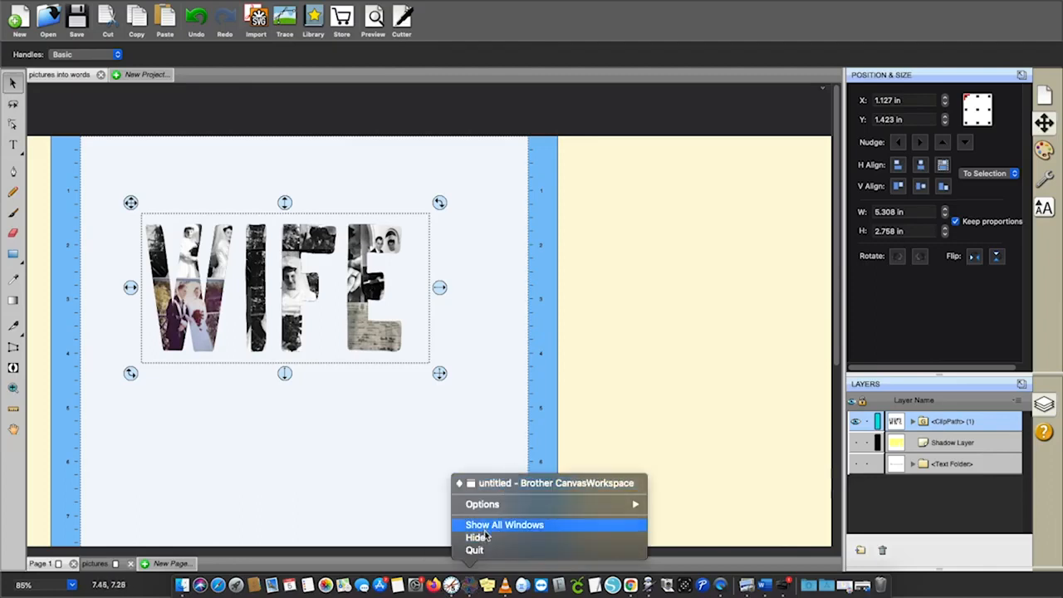
left_click(492, 484)
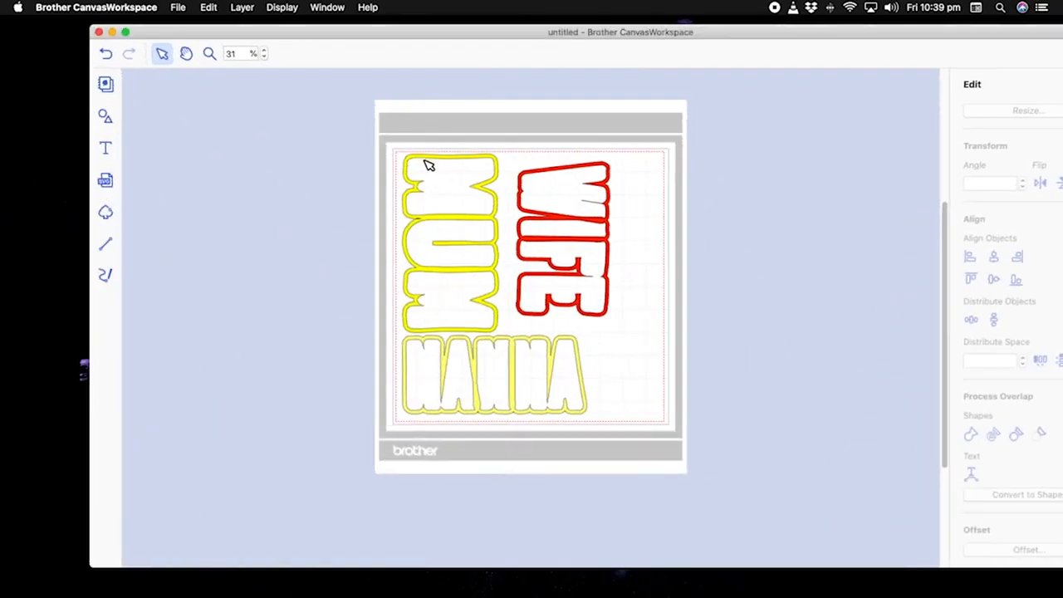
Start a new project, discarding the unsaved changes to the MUM, WIFE and NANNA layout.
left_click(179, 8)
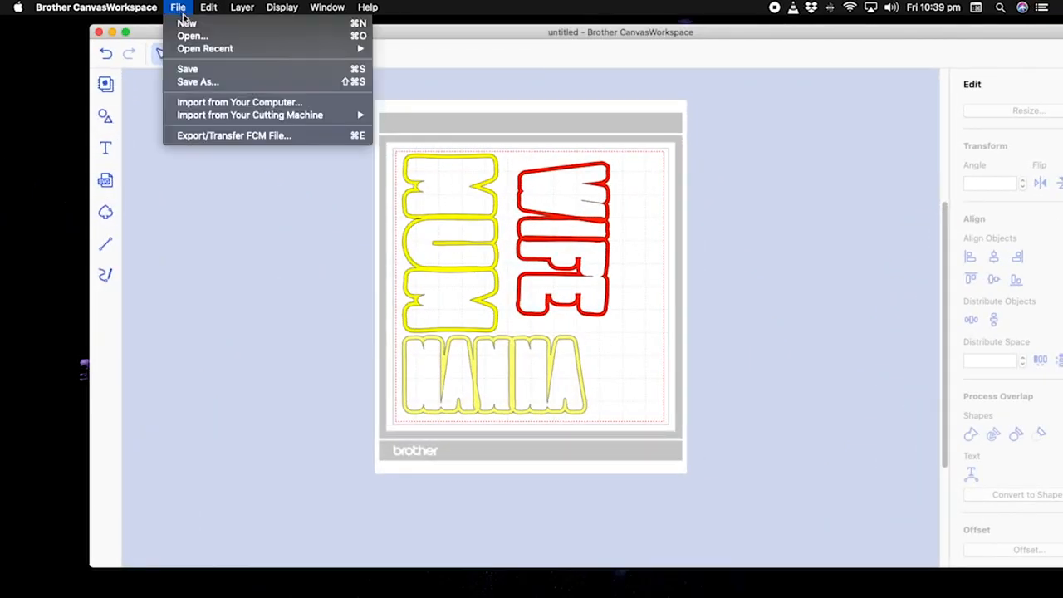
left_click(184, 22)
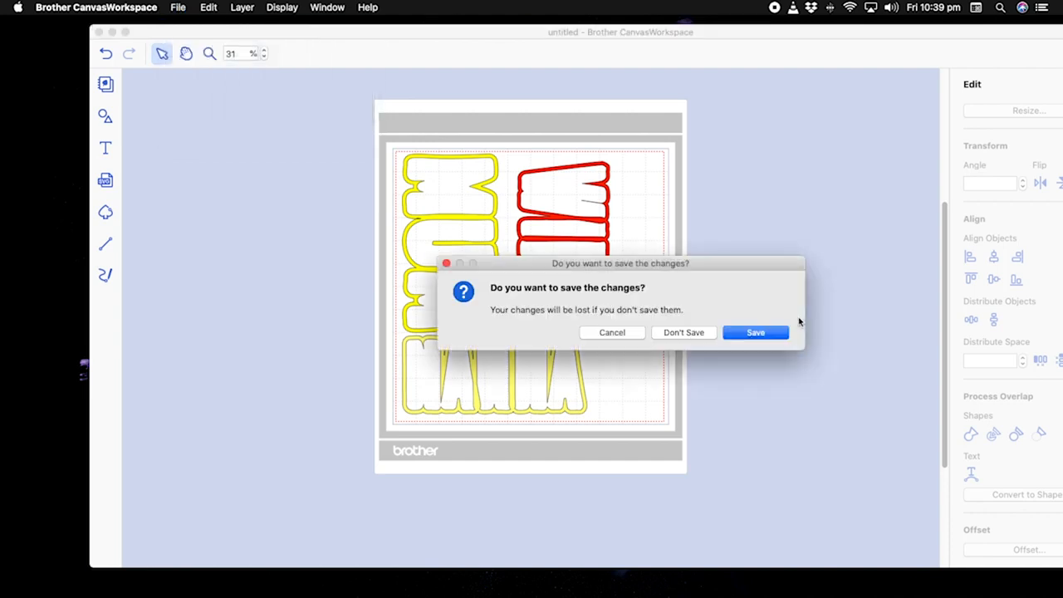
left_click(695, 339)
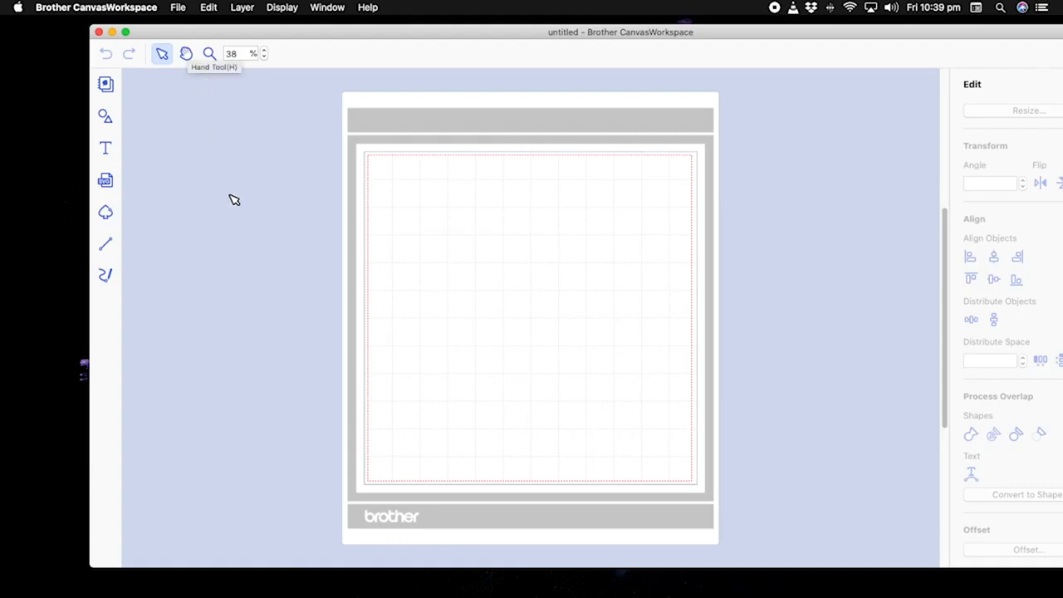
Import "cut files for wife.fcm" from the Downloads folder onto the mat.
left_click(105, 182)
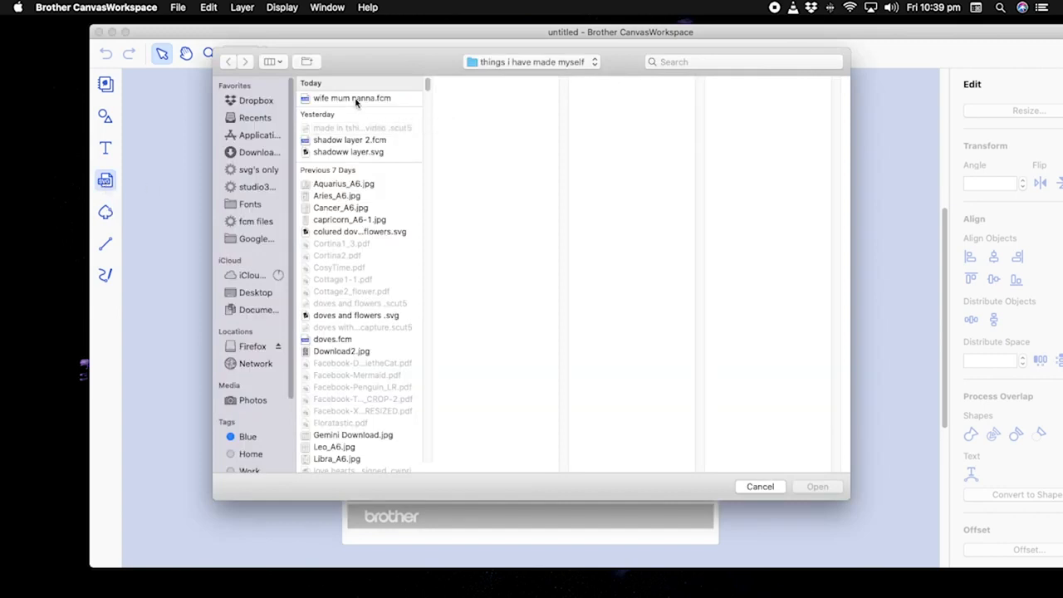
left_click(266, 153)
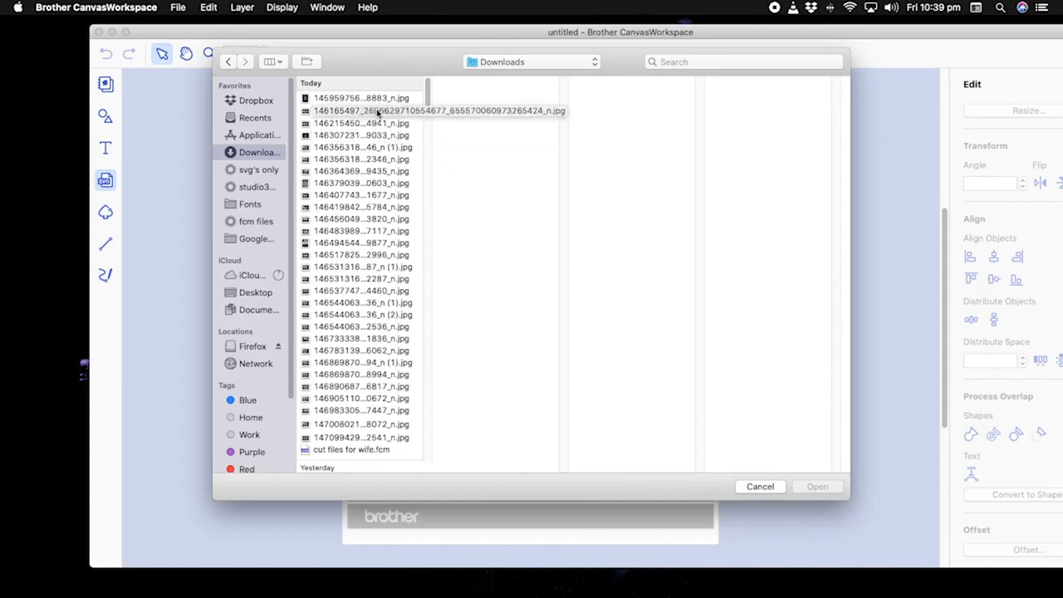
left_click(347, 449)
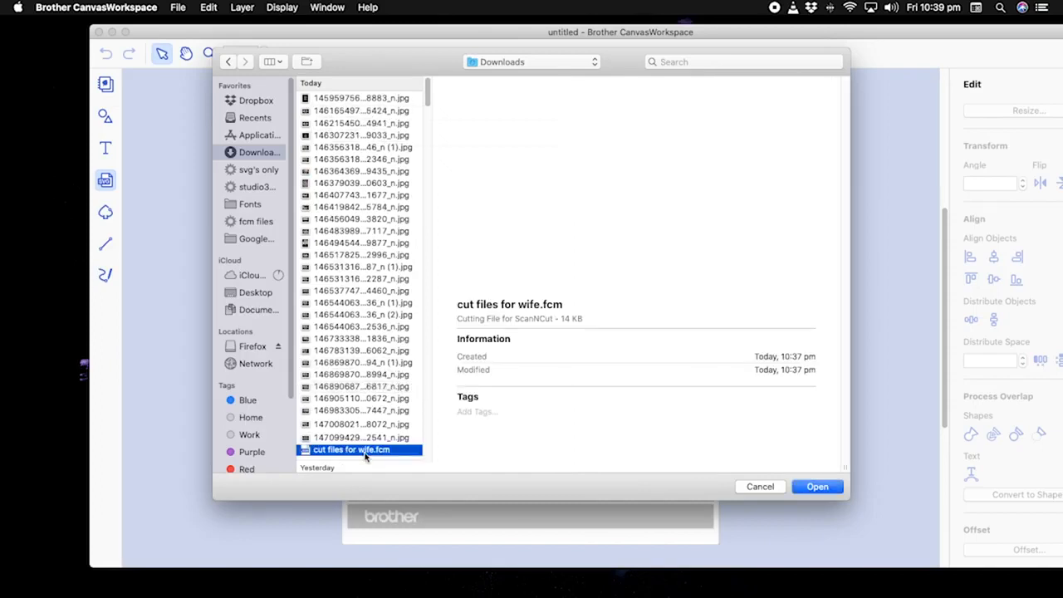
left_click(820, 491)
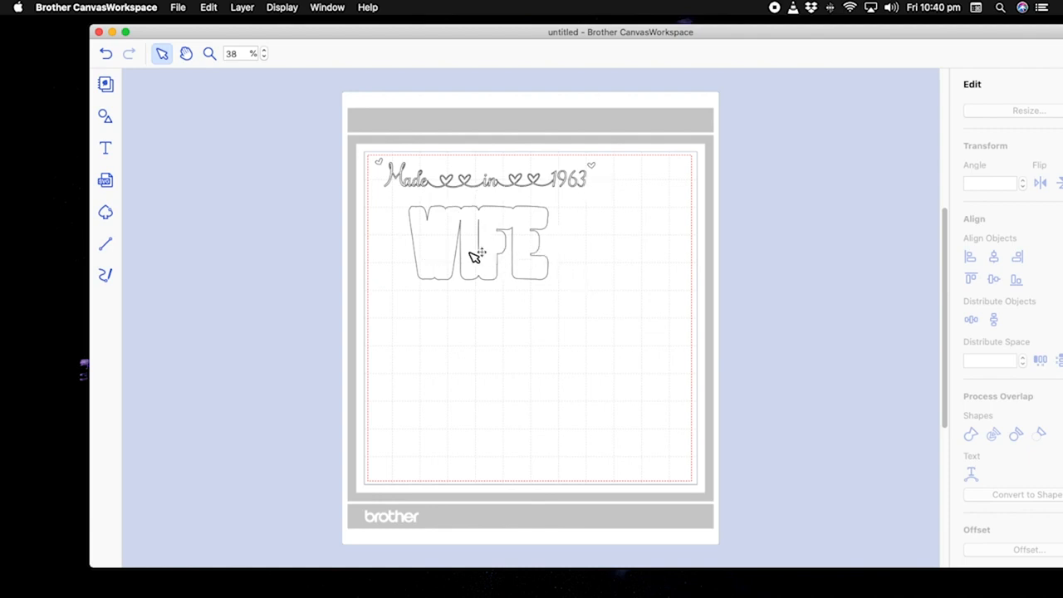
Move the WIFE outline slightly down and away from the "Made in 1963" lettering on the mat.
left_click_drag(515, 254, 471, 274)
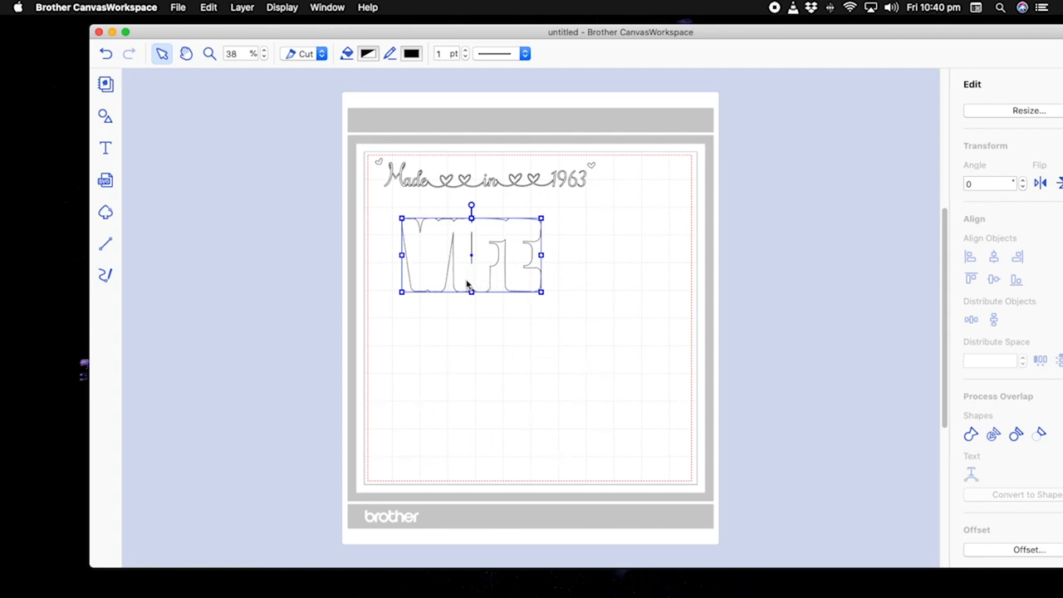
right_click(467, 283)
left_click(645, 249)
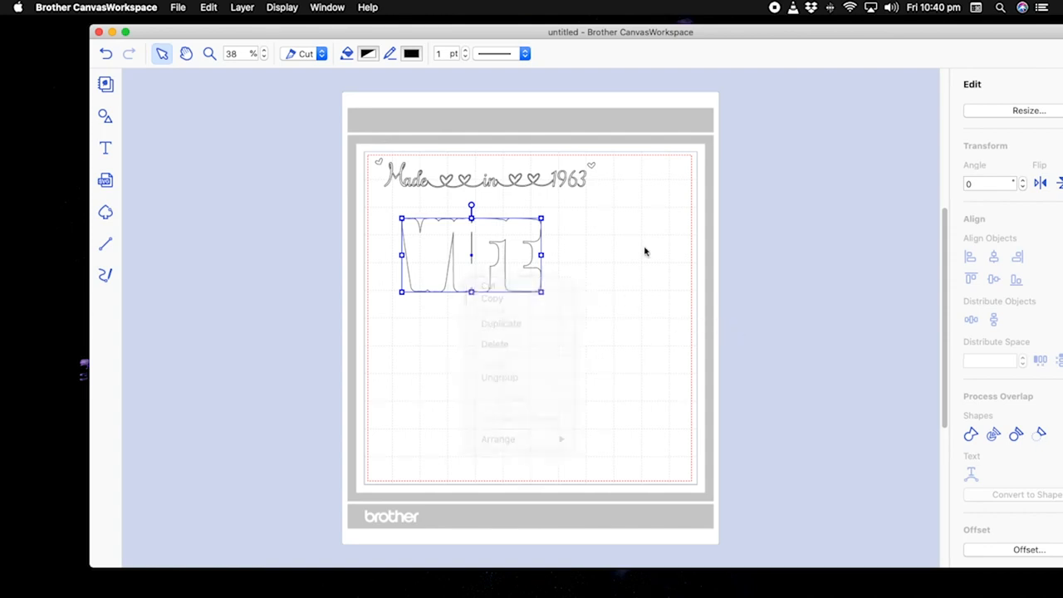
Hide the layer group of the "Made in 1963" lettering so only the WIFE outline is on the mat.
left_click(579, 184)
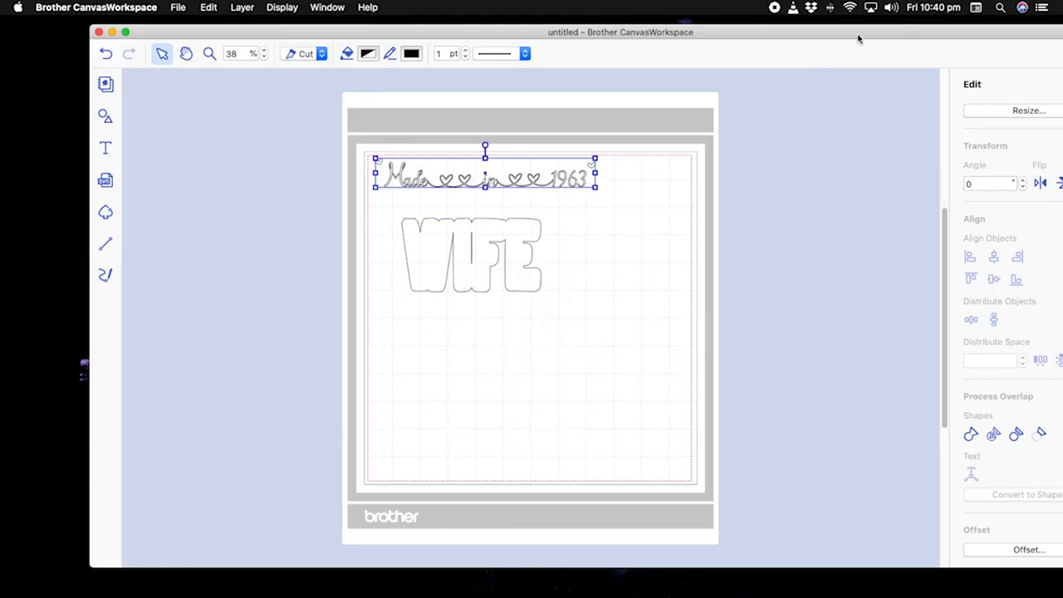
left_click_drag(861, 42, 656, 36)
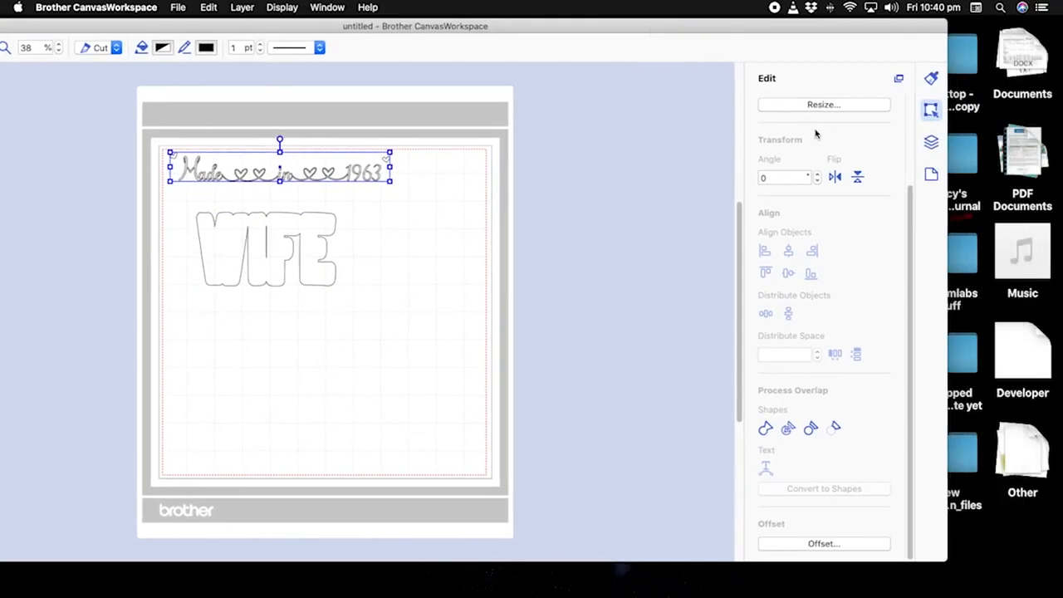
left_click(931, 142)
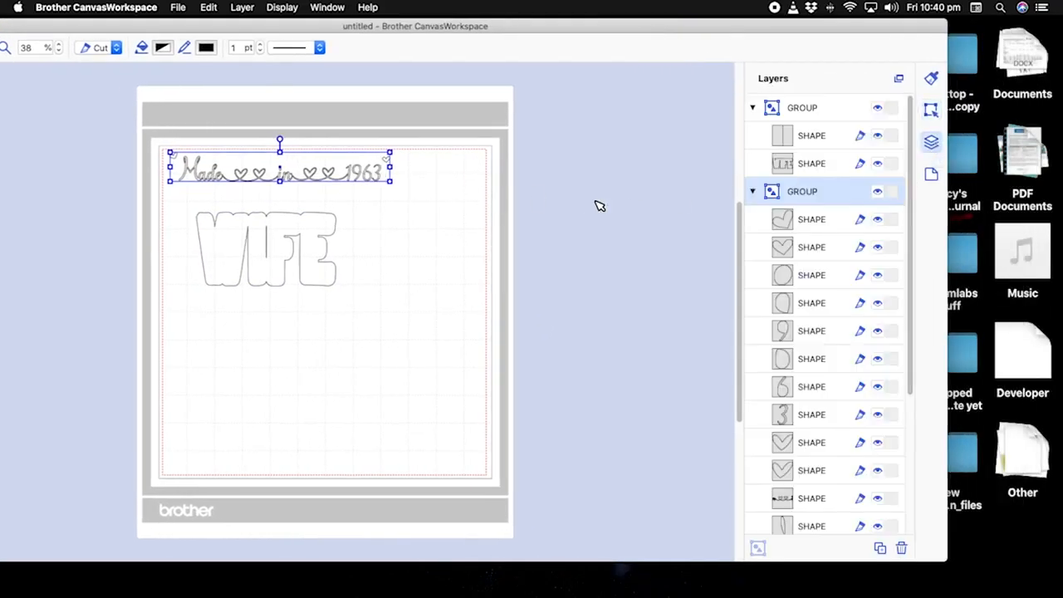
left_click(878, 193)
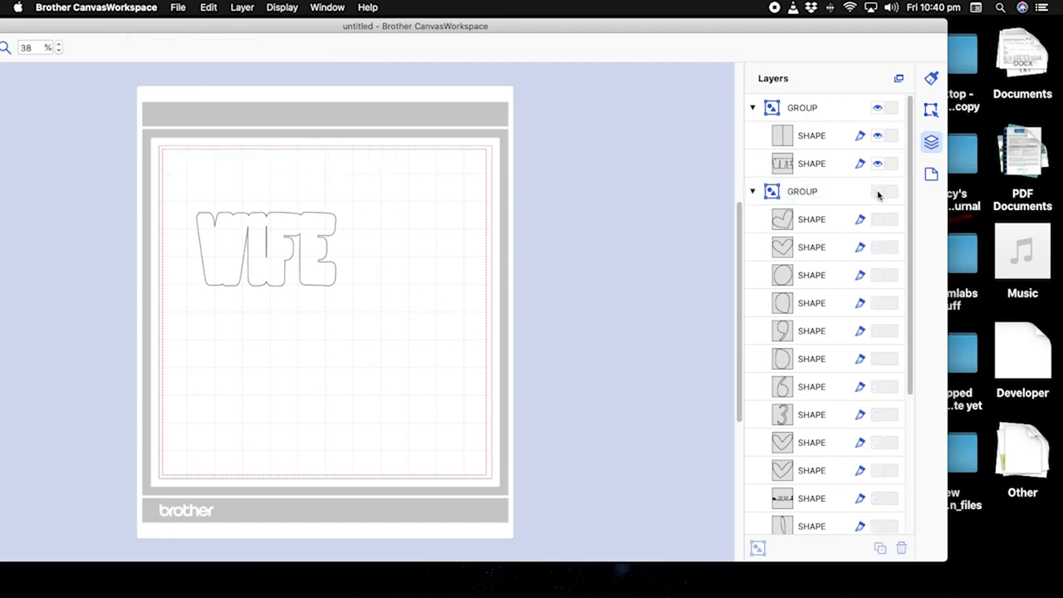
Transfer the WIFE outline as an FCM file to the registered cutting machine via the Internet.
left_click(303, 241)
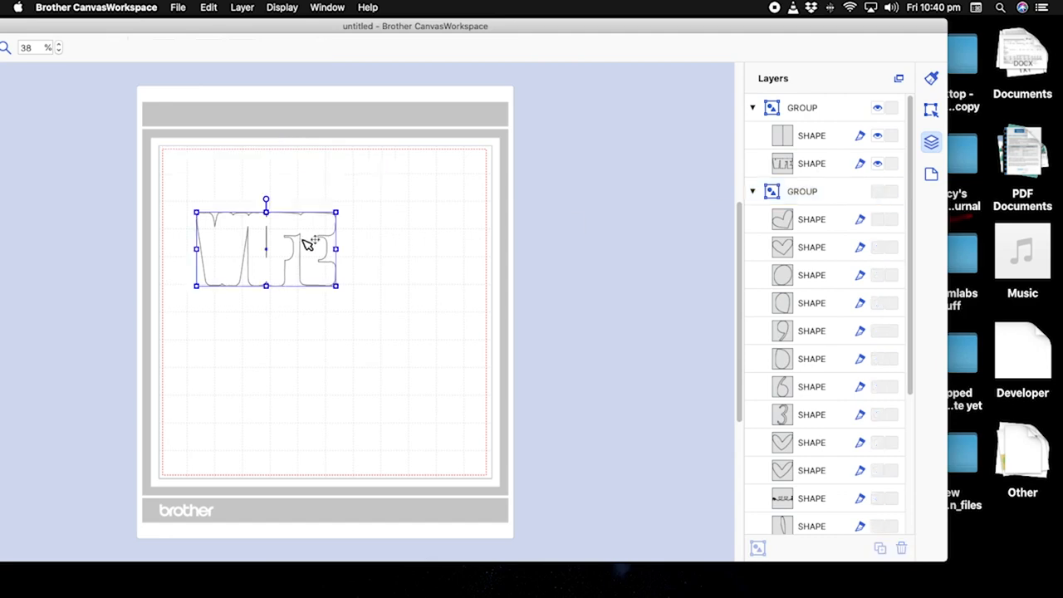
left_click(180, 7)
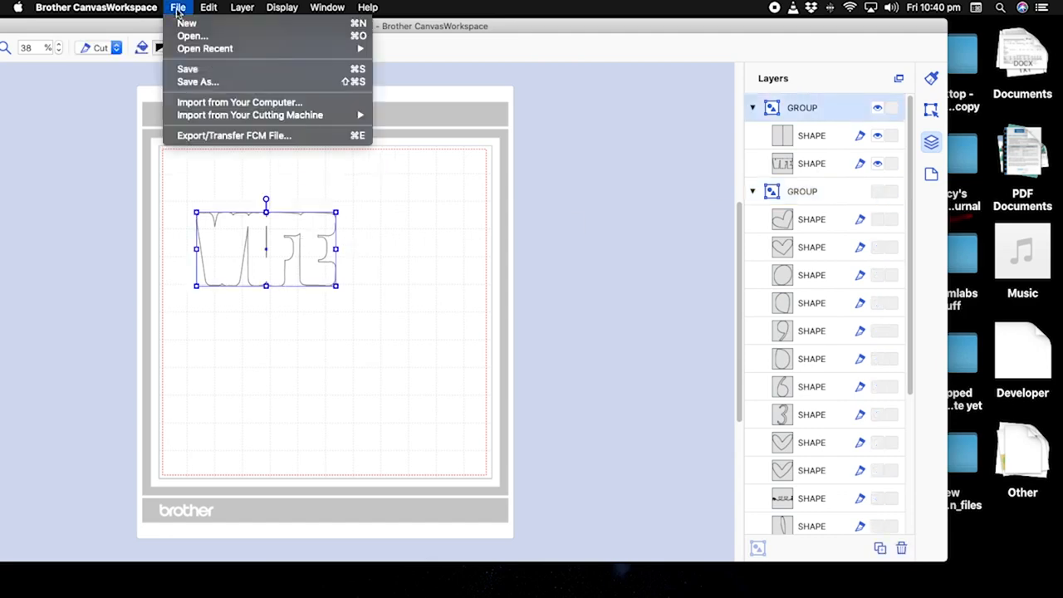
left_click(249, 136)
left_click(544, 338)
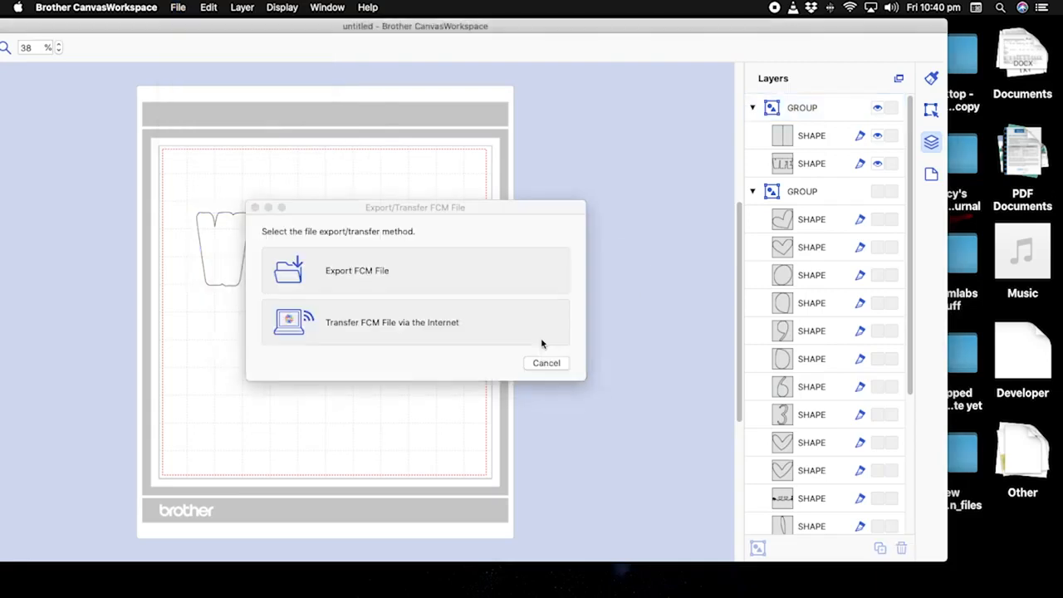
left_click(436, 334)
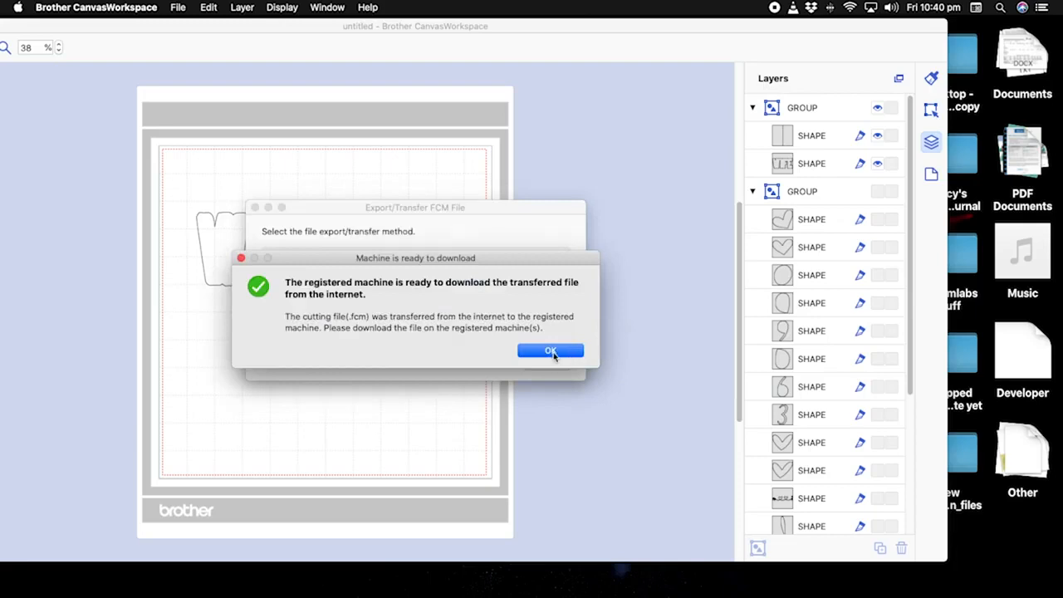
left_click(550, 351)
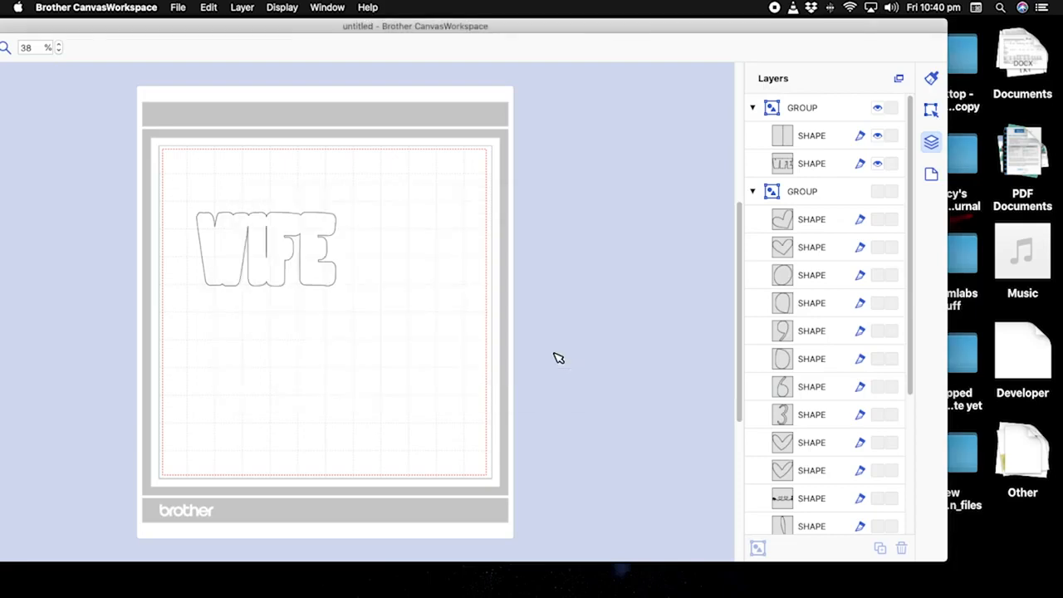
left_click(324, 264)
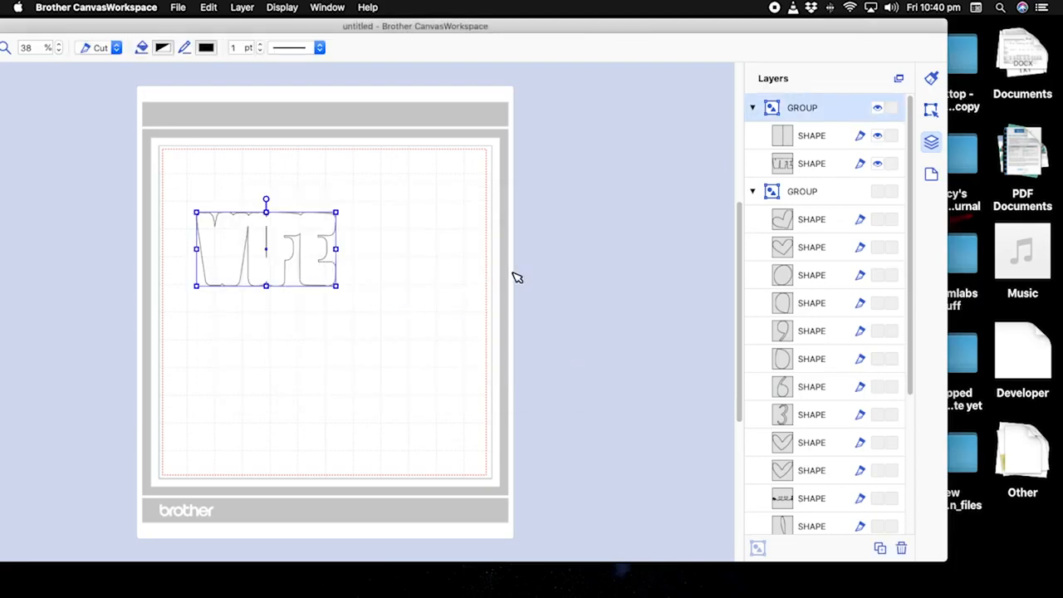
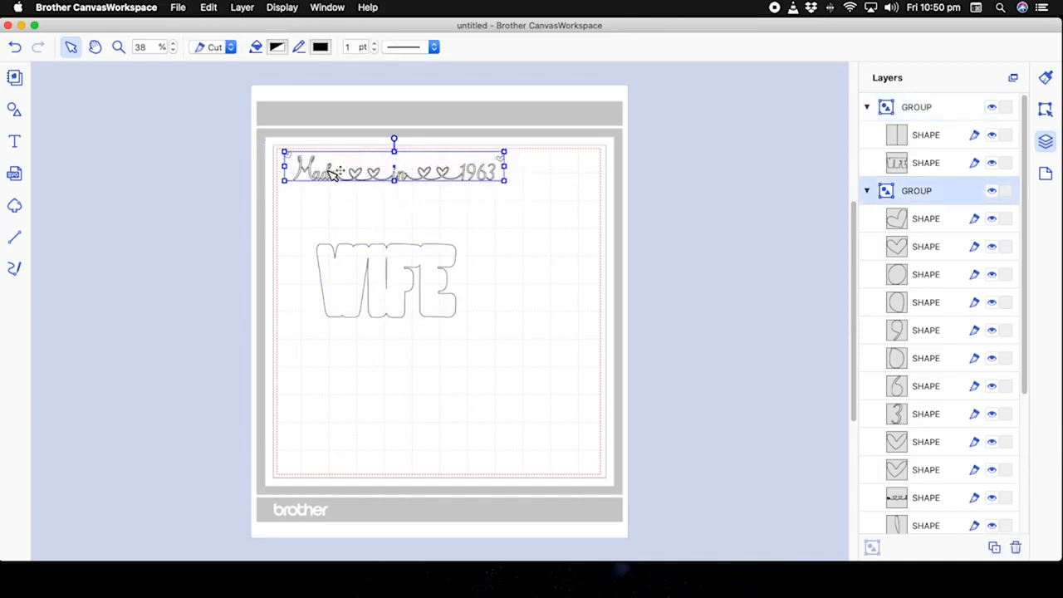
Transfer the FCM file with the visible "Made in 1963" lettering to the cutting machine via the Internet.
left_click(179, 8)
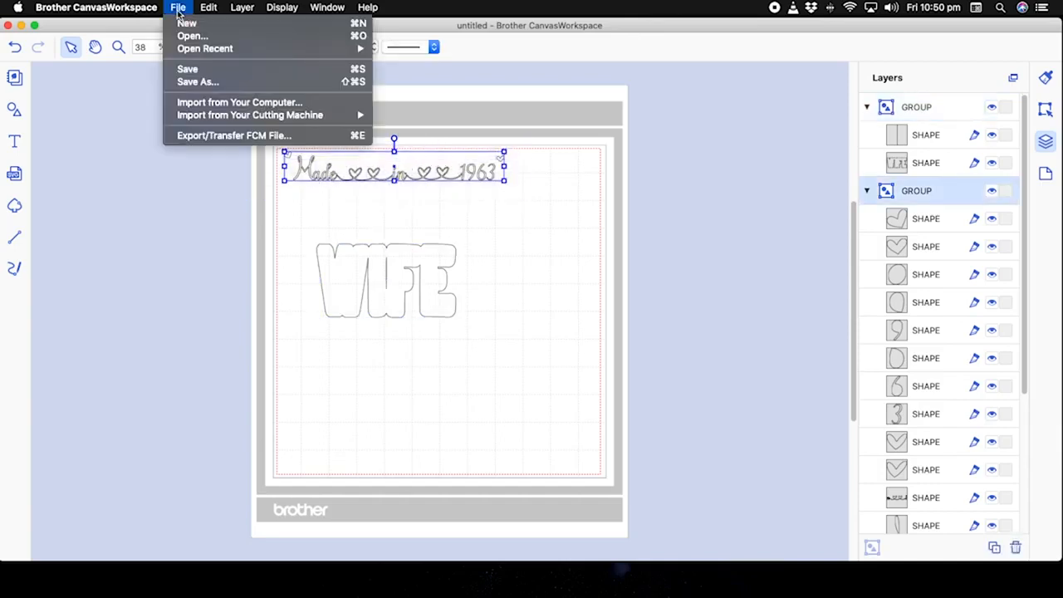
left_click(237, 135)
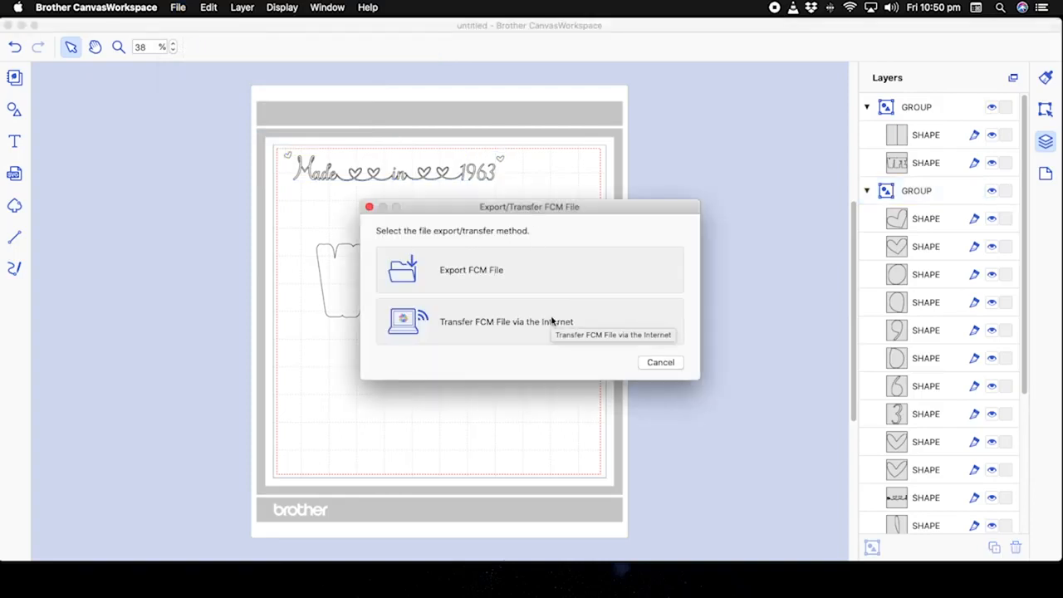
left_click(549, 327)
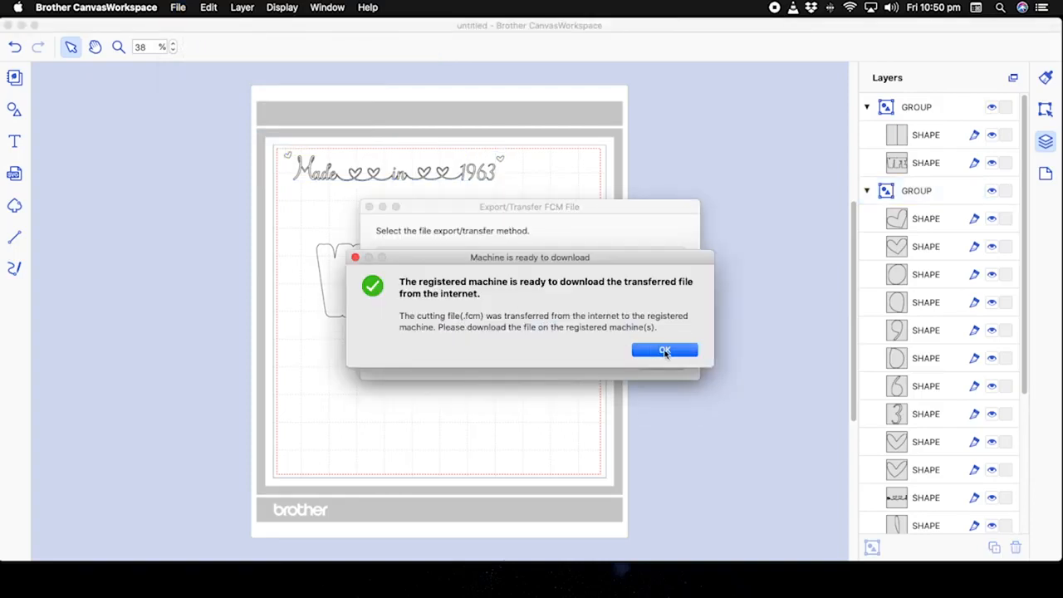
left_click(665, 351)
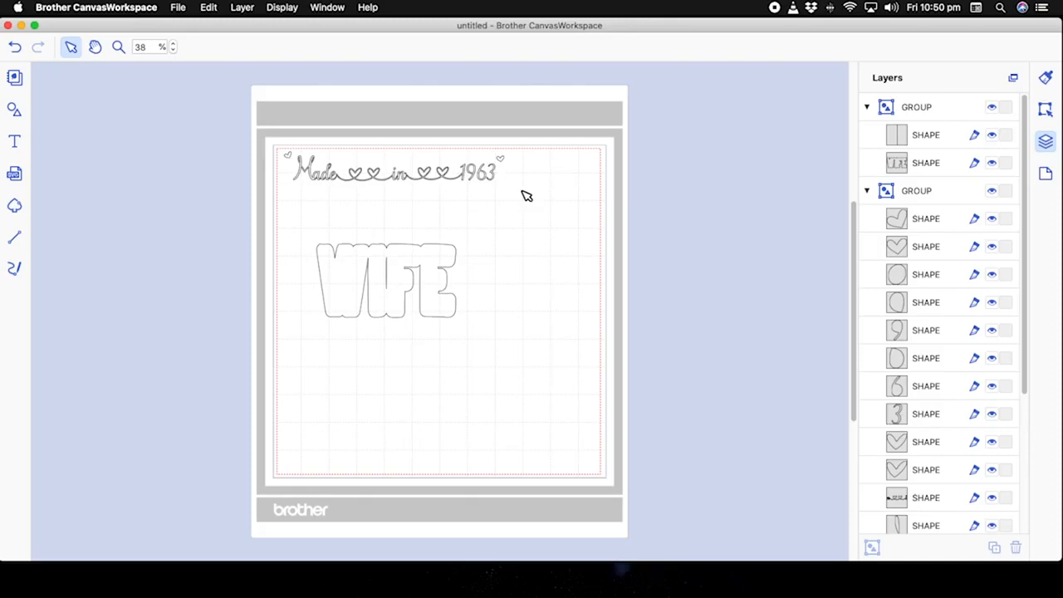
Hide the "Made in 1963" group again and select the WIFE outline.
left_click_drag(525, 193, 278, 135)
left_click(992, 191)
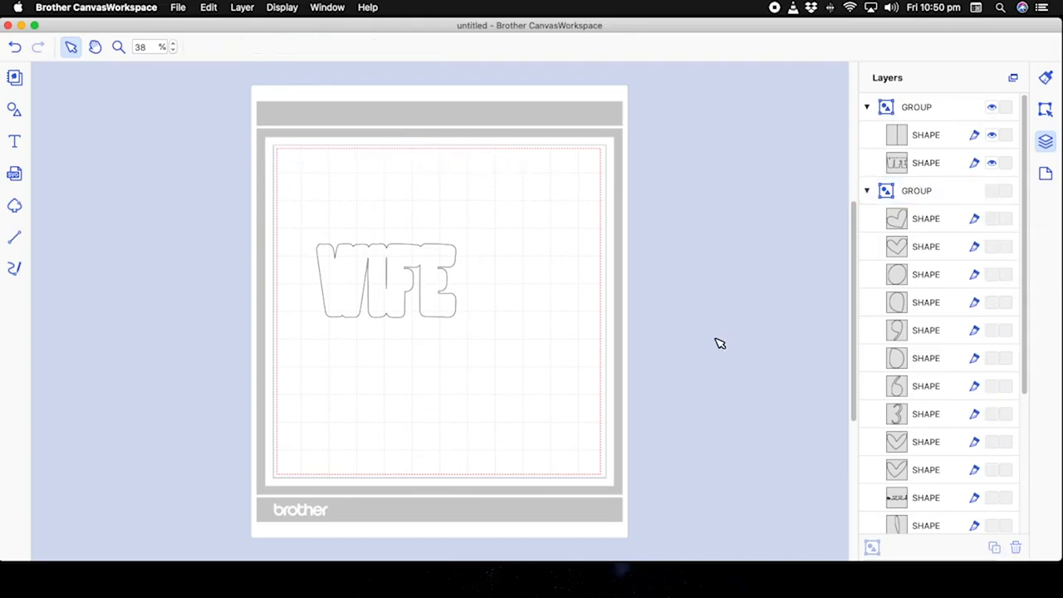
left_click(449, 297)
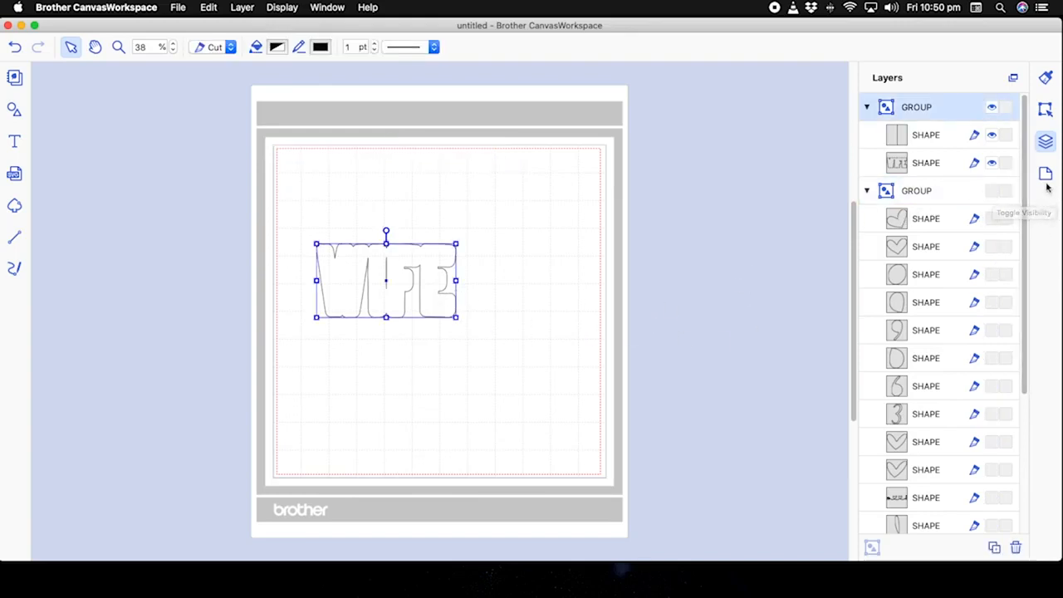
Fill the WIFE shape with the Maraschino red pencil colour.
left_click(1046, 110)
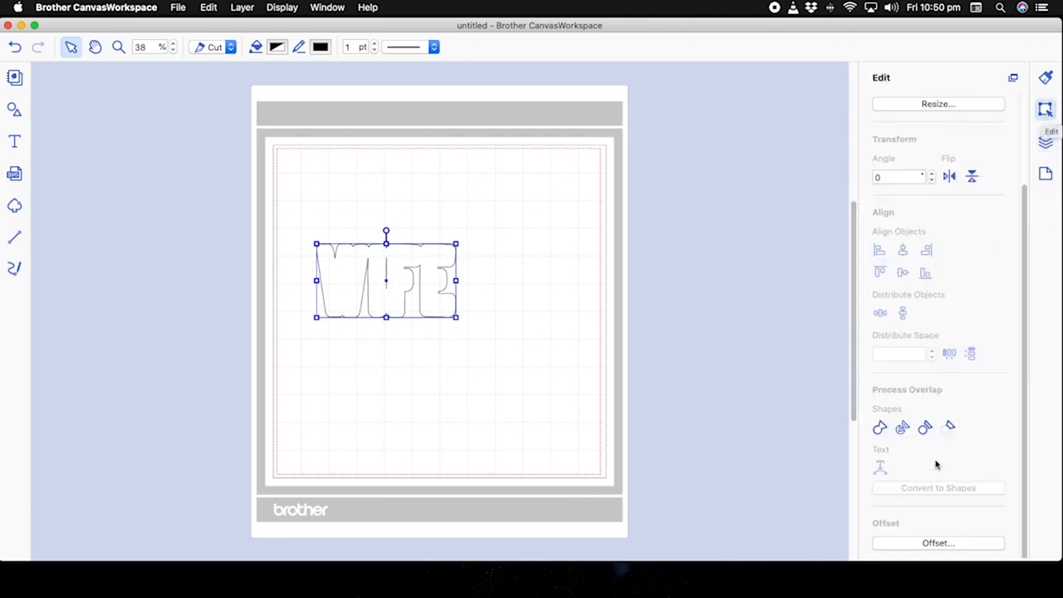
left_click(709, 306)
left_click(438, 271)
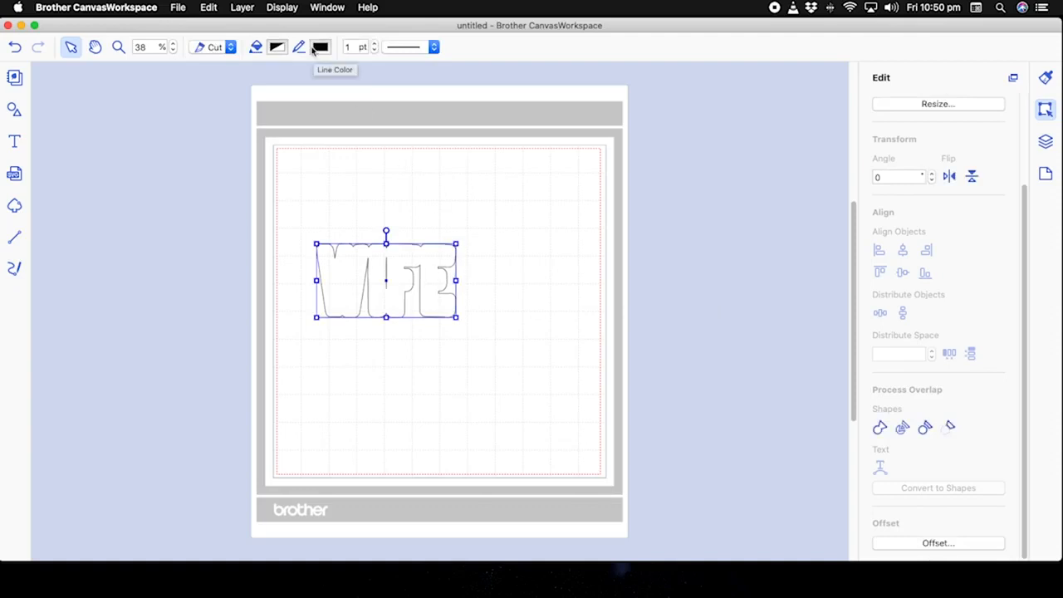
left_click(276, 47)
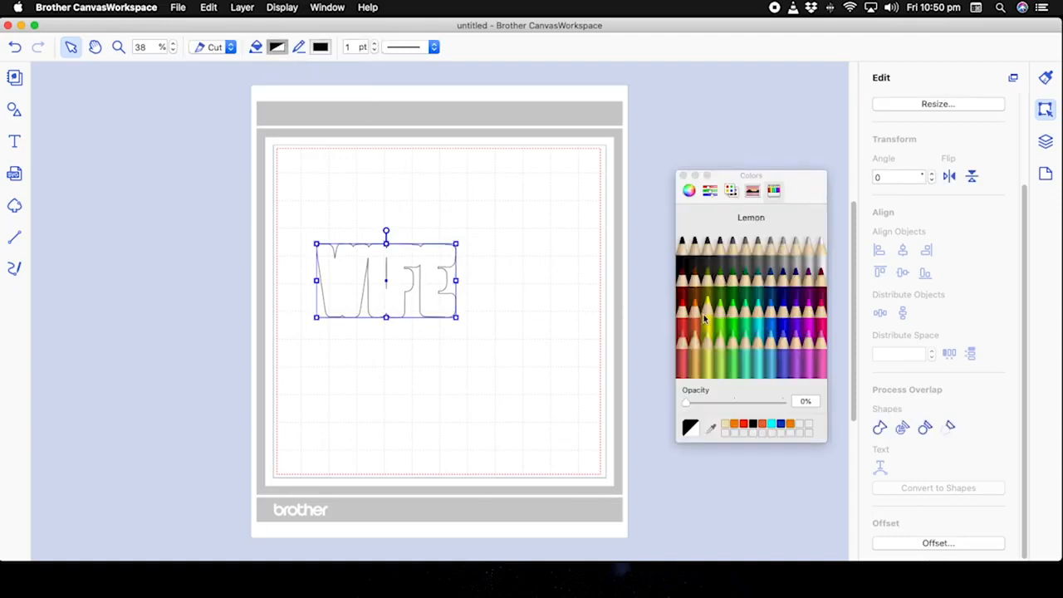
left_click(685, 327)
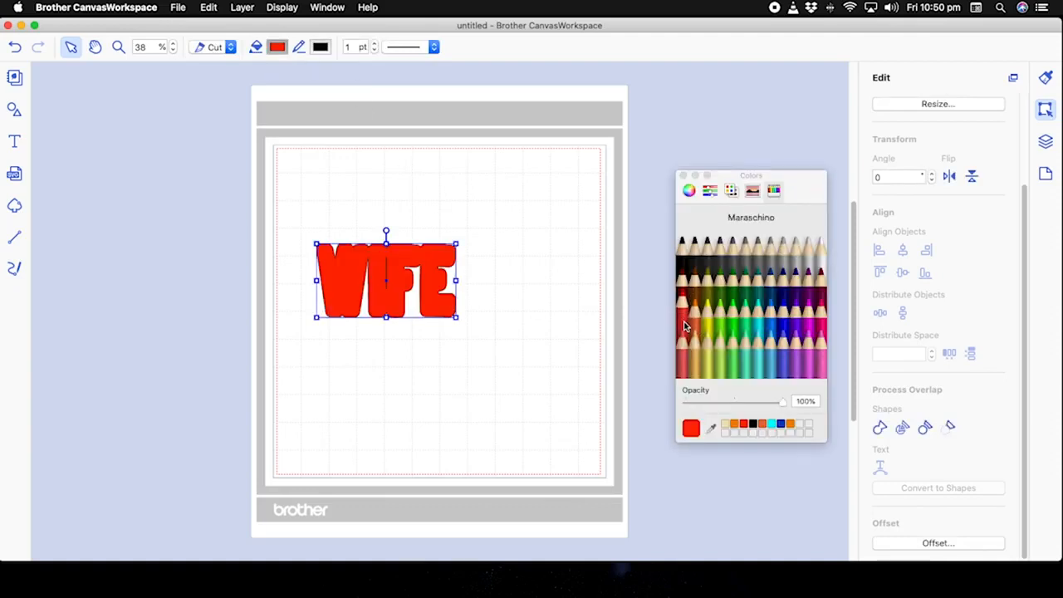
left_click(559, 333)
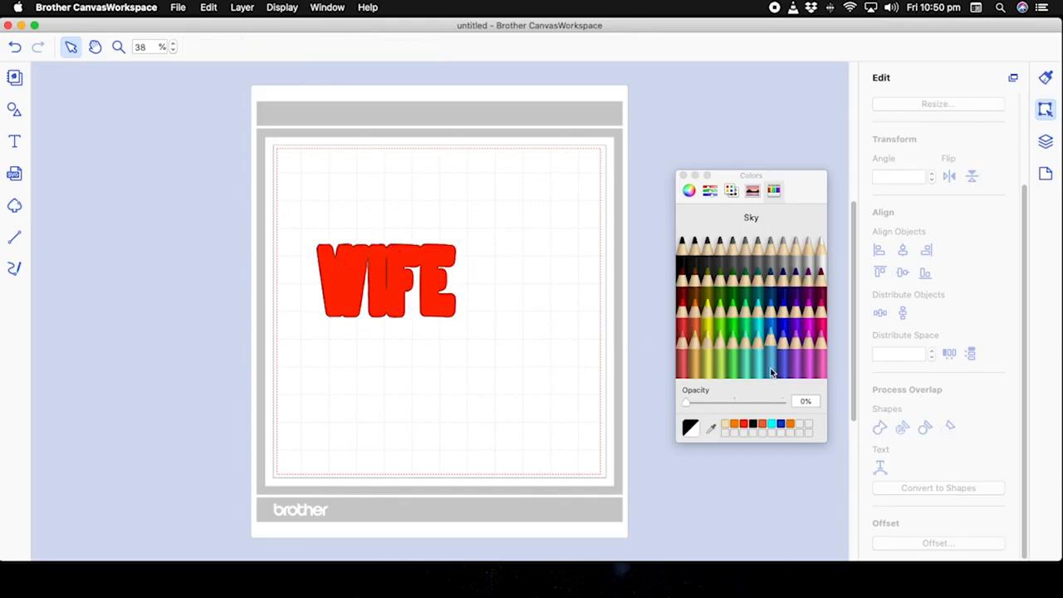
Create an outward offset line around WIFE with 0.16 in spacing, round corners and outer edge only, and show the layer list.
left_click(449, 272)
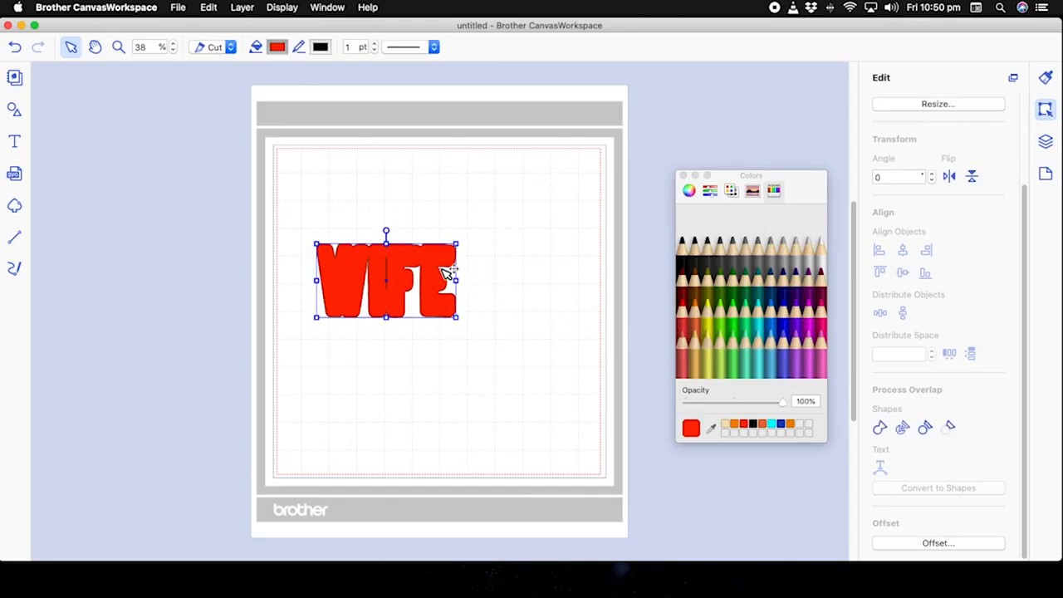
left_click(954, 545)
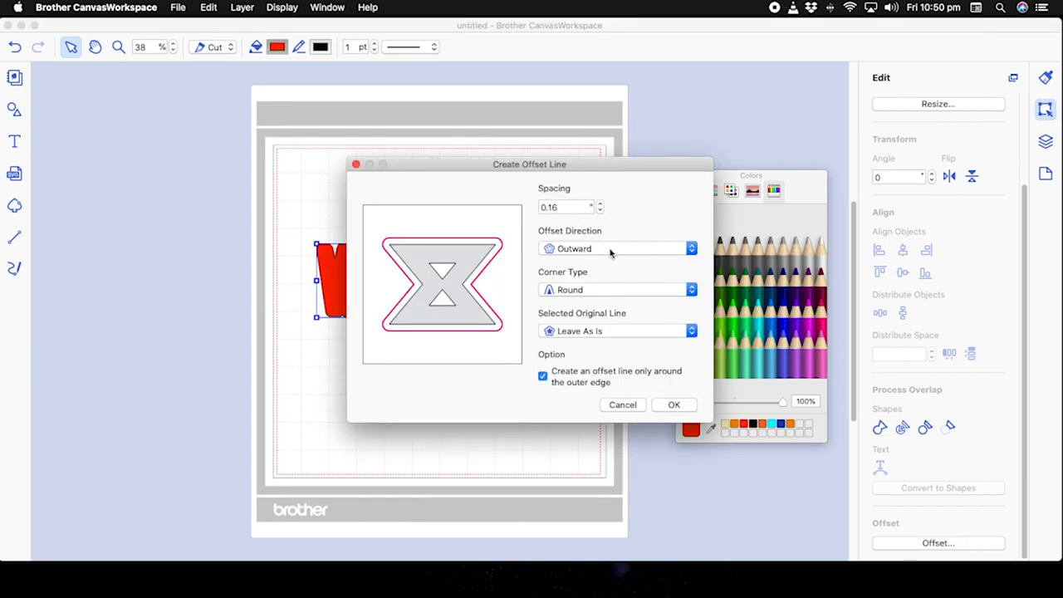
left_click(673, 405)
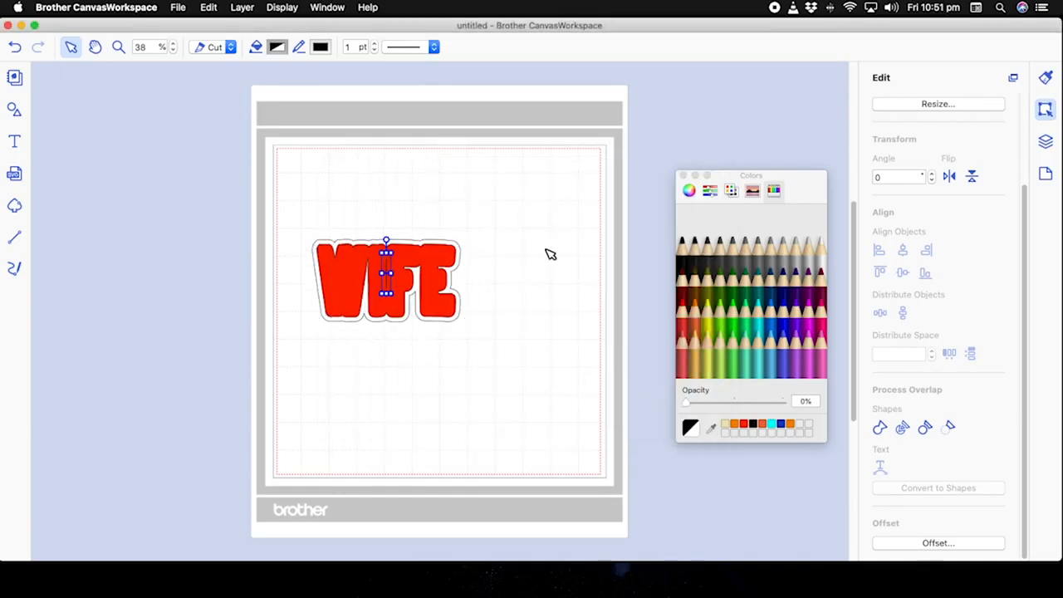
left_click(1046, 141)
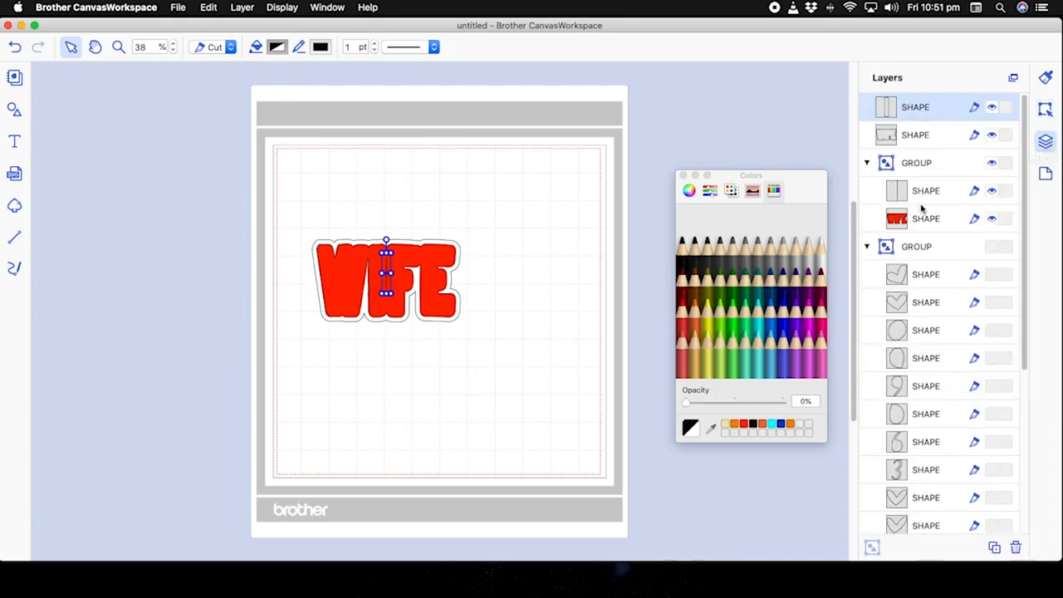
Hide the red WIFE group and fill the outer WIFE offset shape with the Lemon pencil colour.
left_click(991, 163)
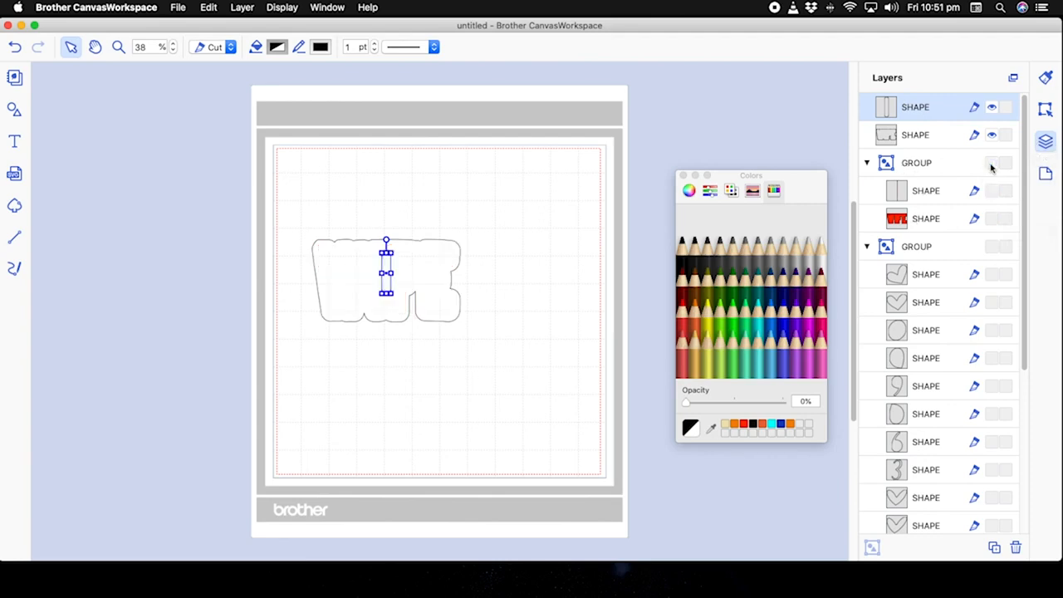
left_click(452, 259)
left_click(708, 309)
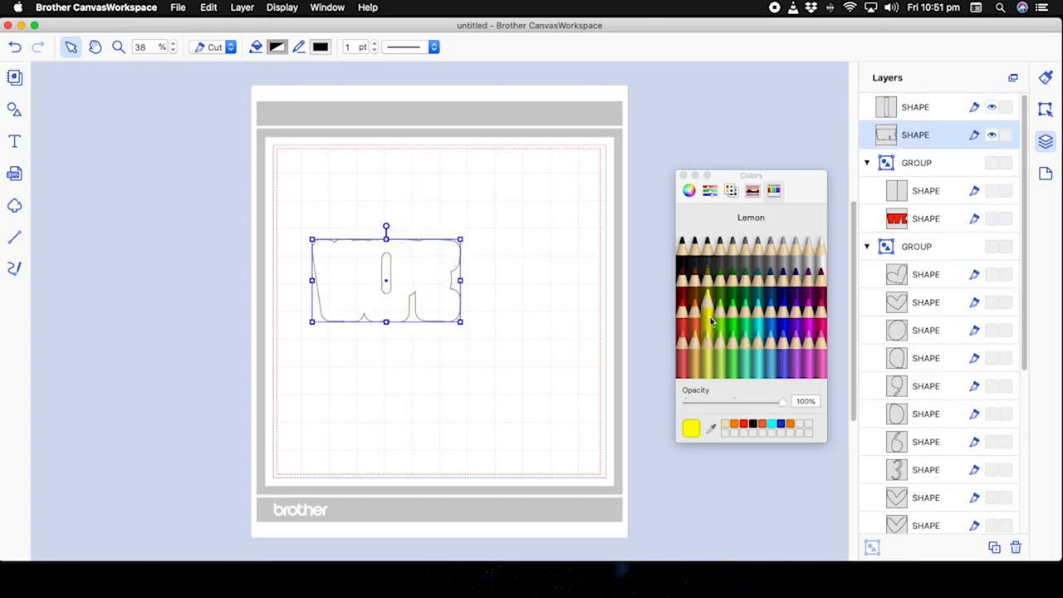
Show the red WIFE group again and move it above the yellow offset shapes in the layer order.
left_click(991, 164)
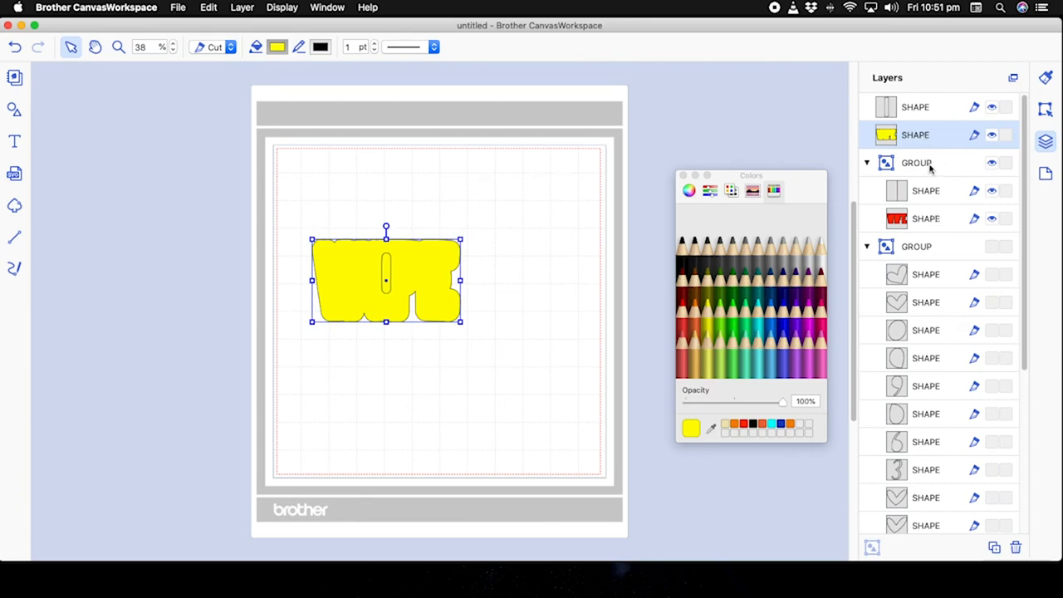
left_click(922, 164)
mouse_move(931, 168)
left_mouse_down()
mouse_move(914, 105)
mouse_move(930, 107)
left_mouse_up()
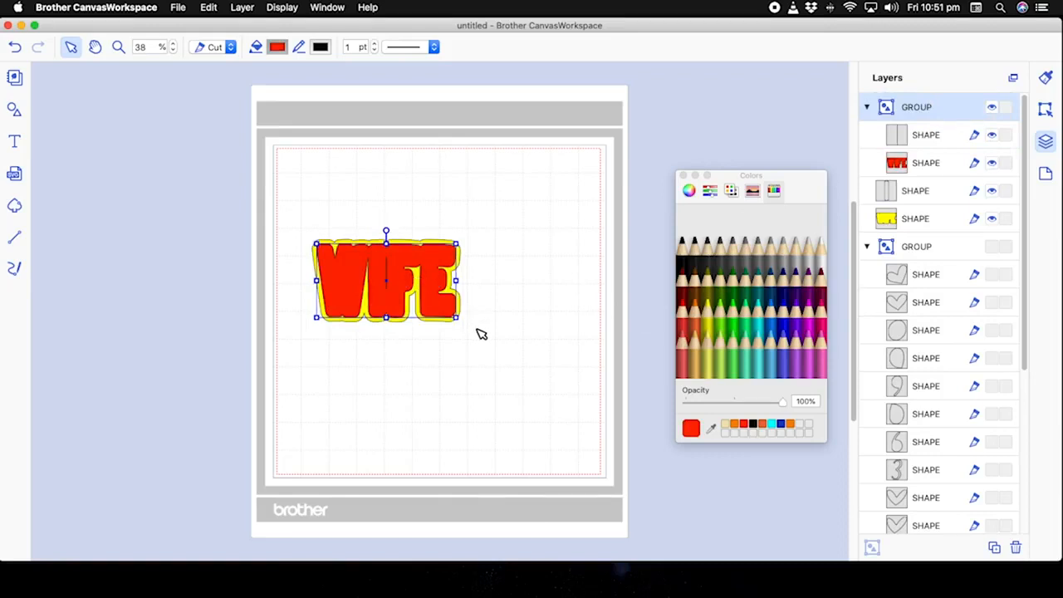
Select the WIFE group with its offset shapes, split them where they overlap, and show the layer list with nothing selected.
left_click_drag(483, 340, 302, 231)
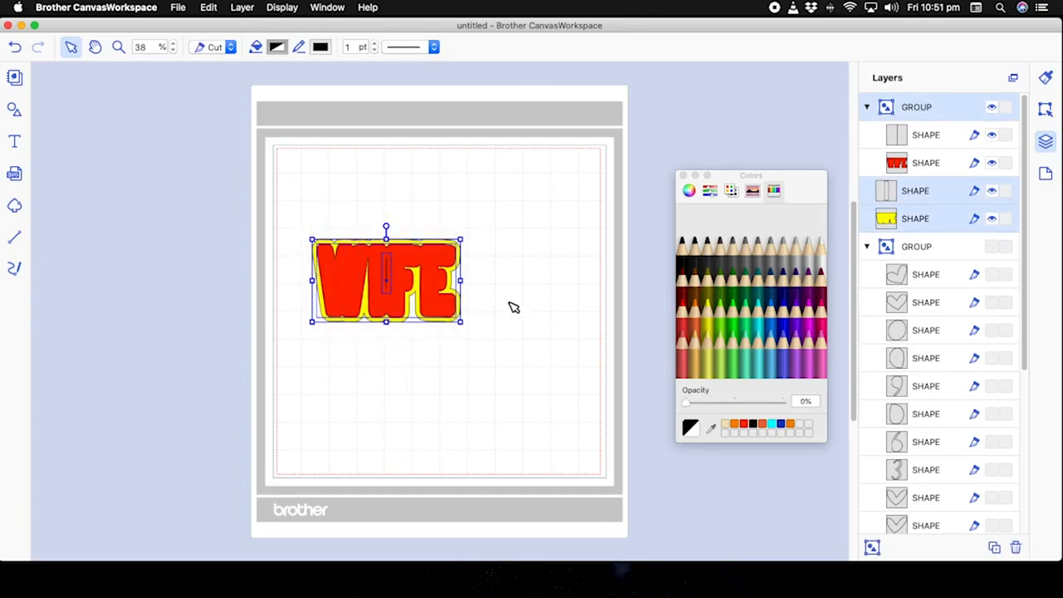
left_click(1044, 111)
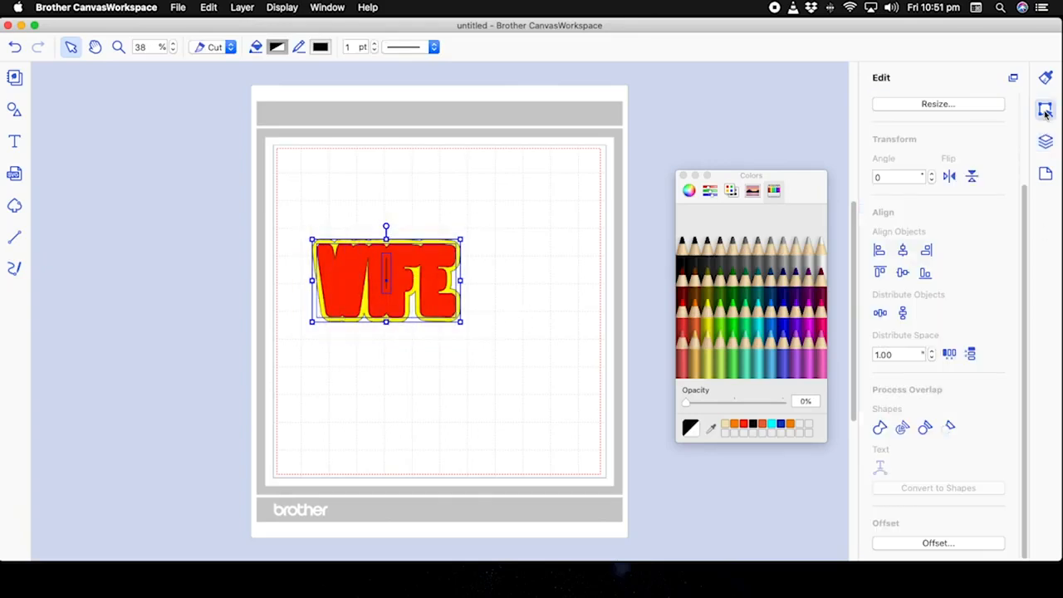
left_click(903, 429)
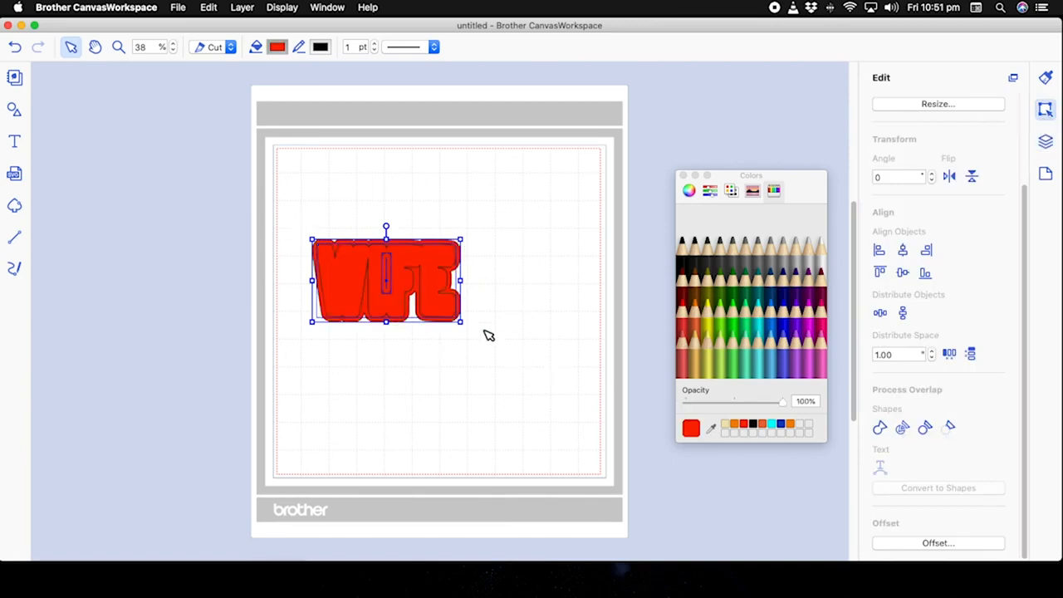
left_click(1046, 143)
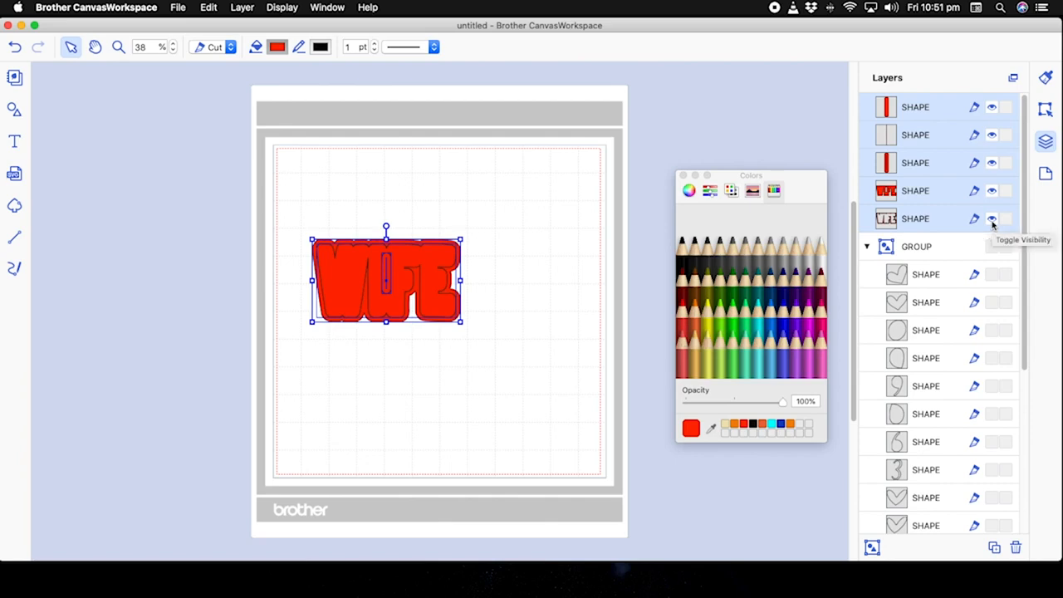
left_click(560, 279)
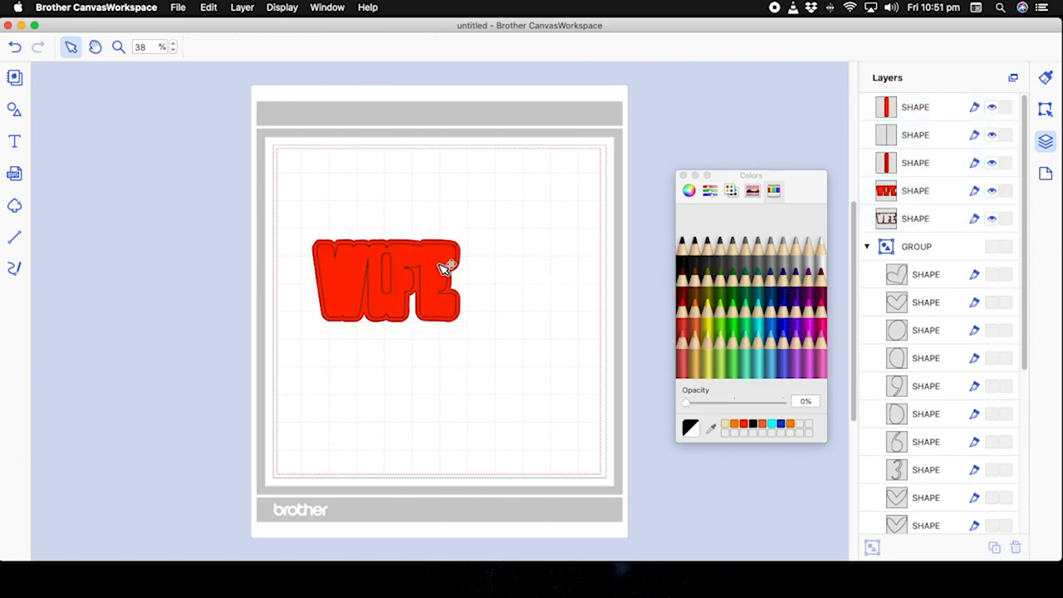
Move the red WIFE lettering and the two narrow inner pieces out of the outline and delete them.
left_click_drag(444, 267, 635, 212)
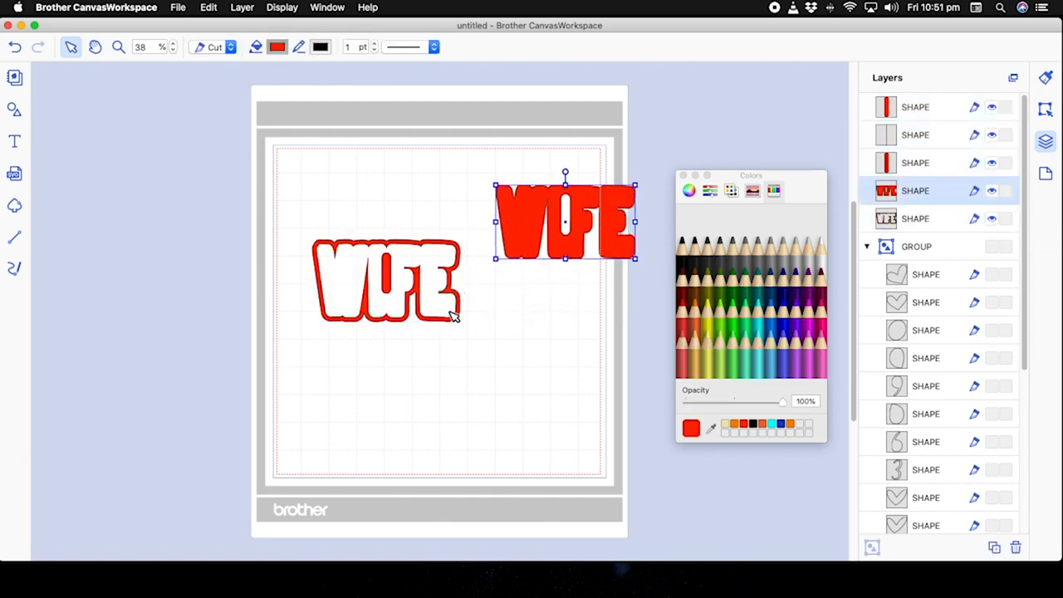
left_click(388, 287)
left_click_drag(388, 287, 589, 320)
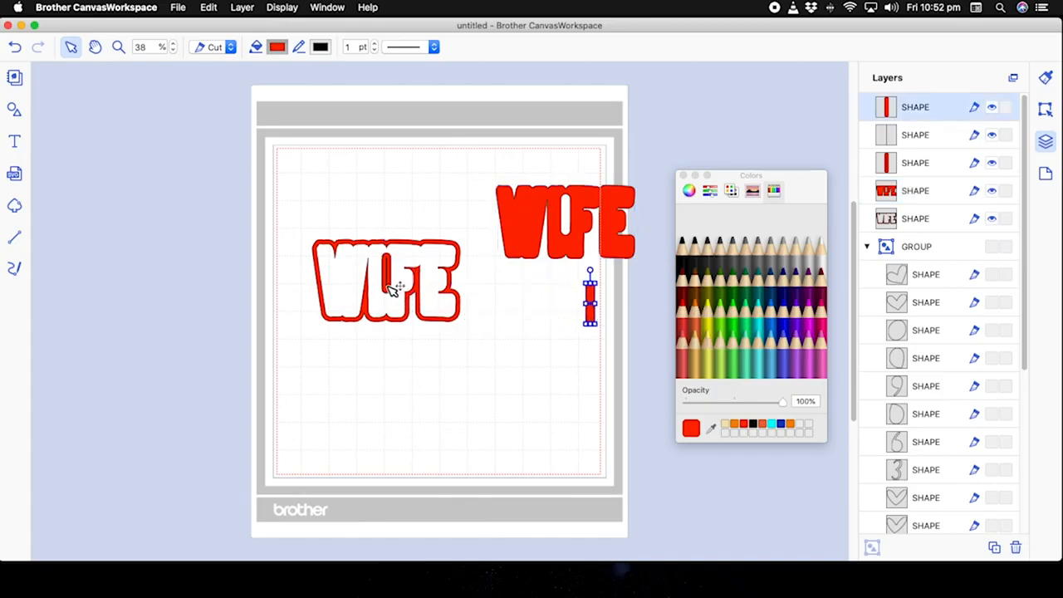
left_click_drag(392, 292, 538, 312)
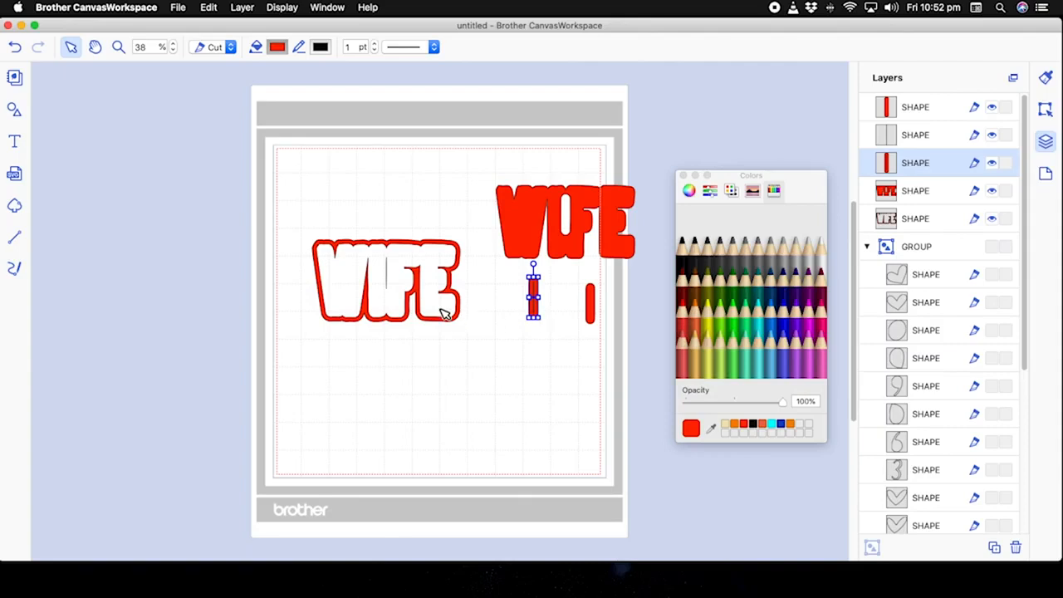
left_click(389, 286)
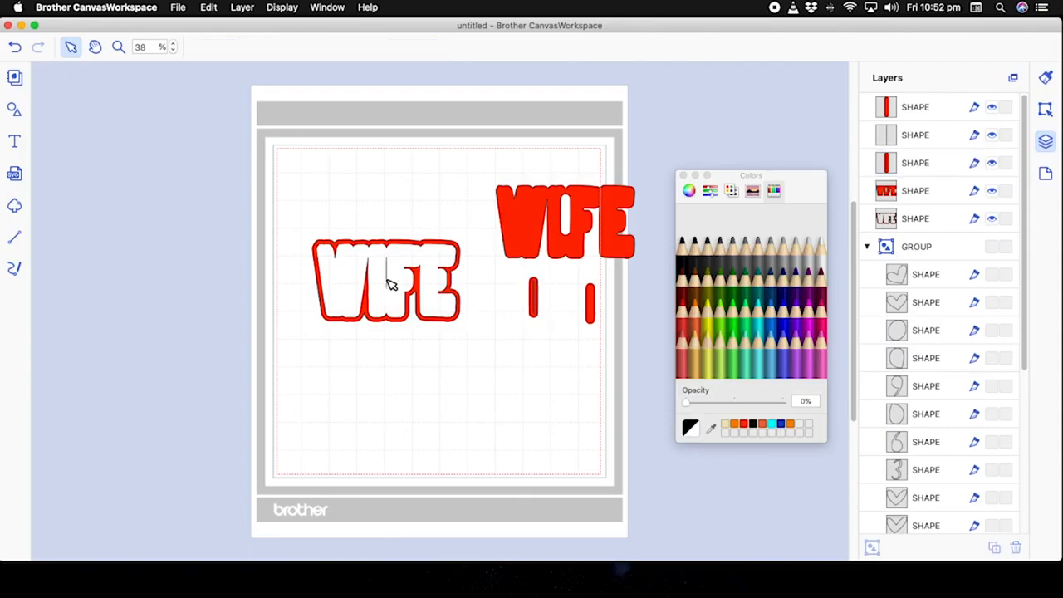
left_click_drag(652, 344, 493, 181)
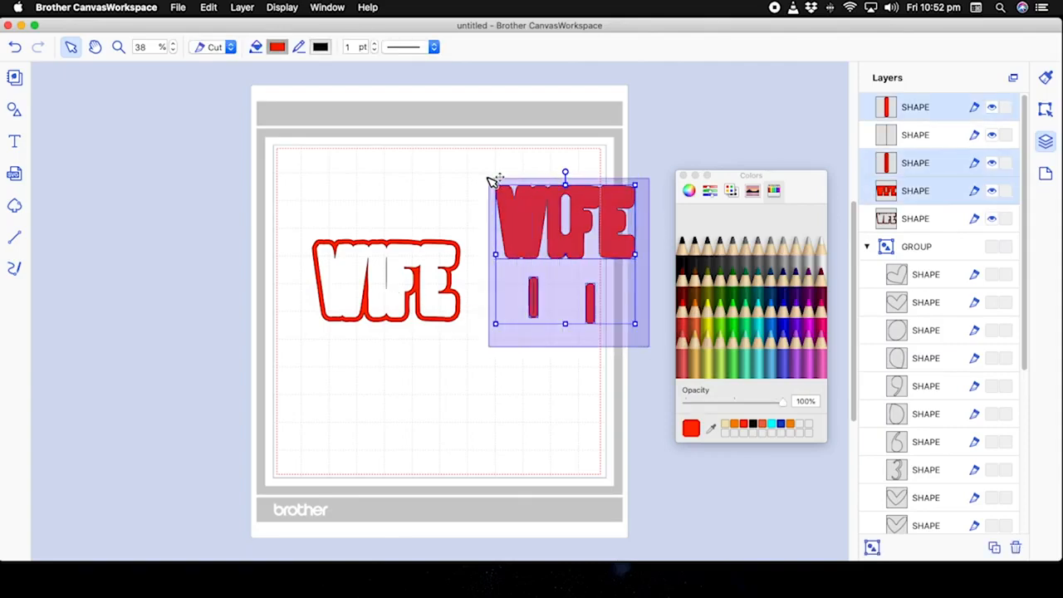
right_click(507, 209)
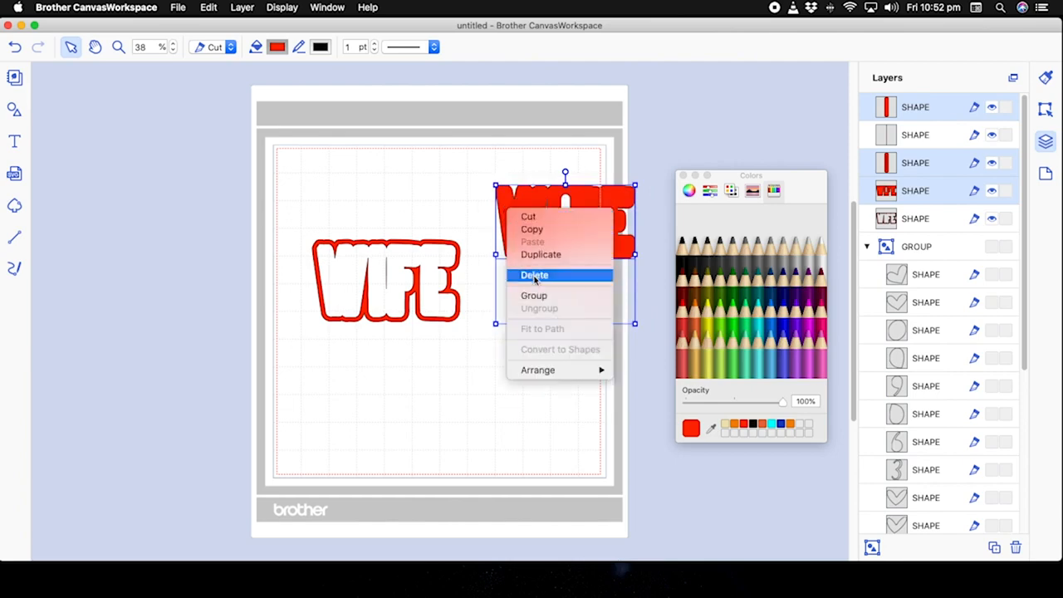
left_click(534, 275)
Transfer the FCM file with the remaining WIFE outline border to the cutting machine via the Internet.
left_click(457, 318)
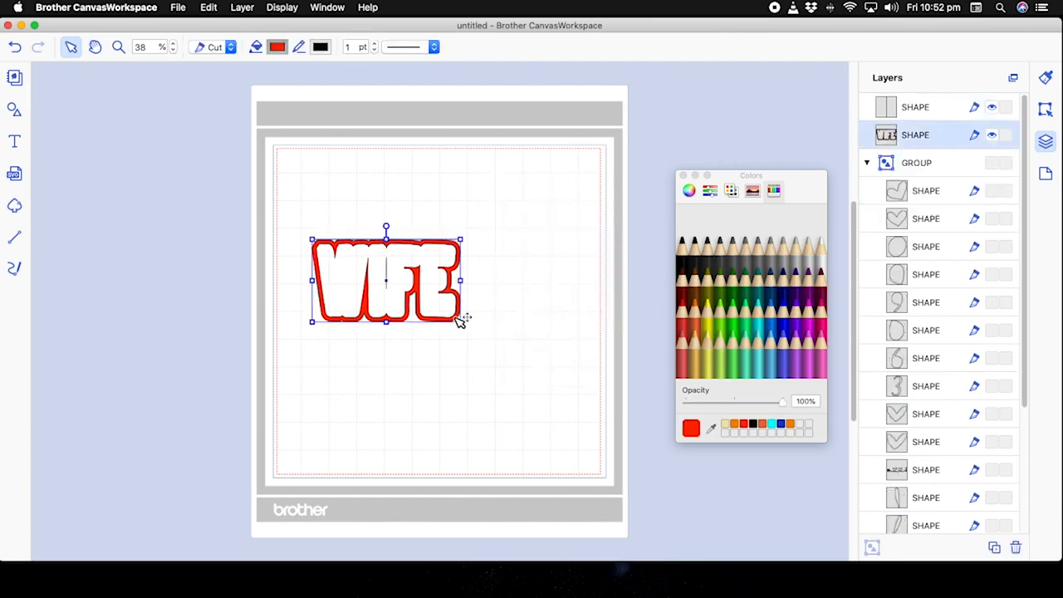
left_click(177, 9)
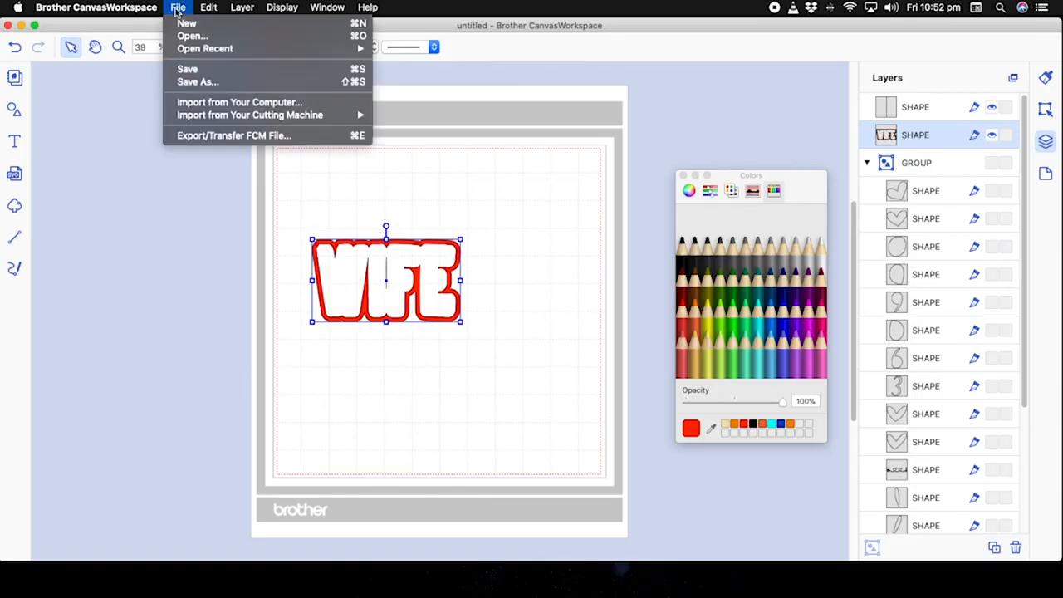
left_click(218, 138)
left_click(663, 337)
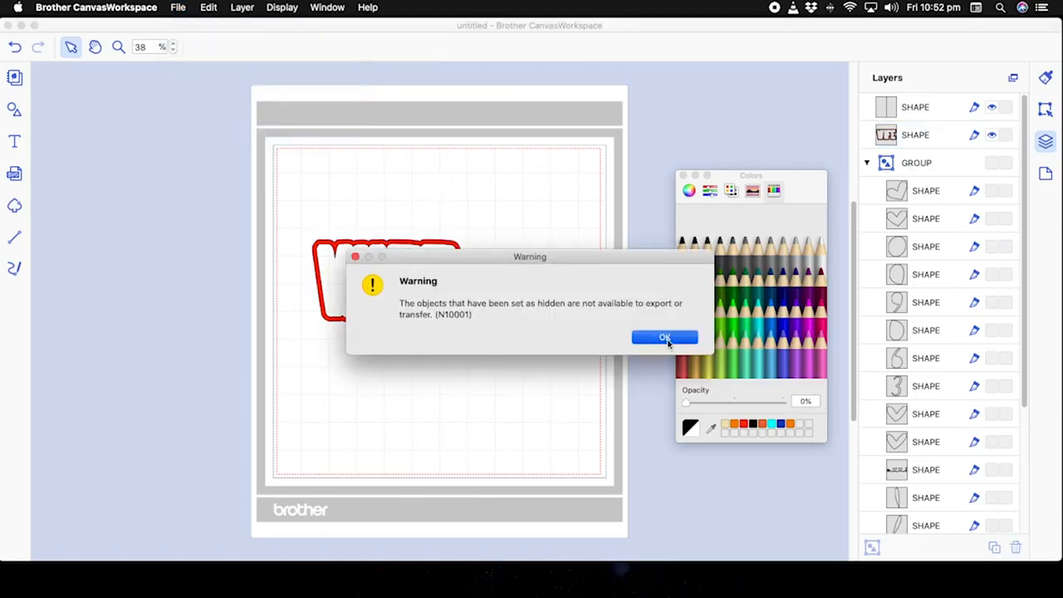
left_click(536, 328)
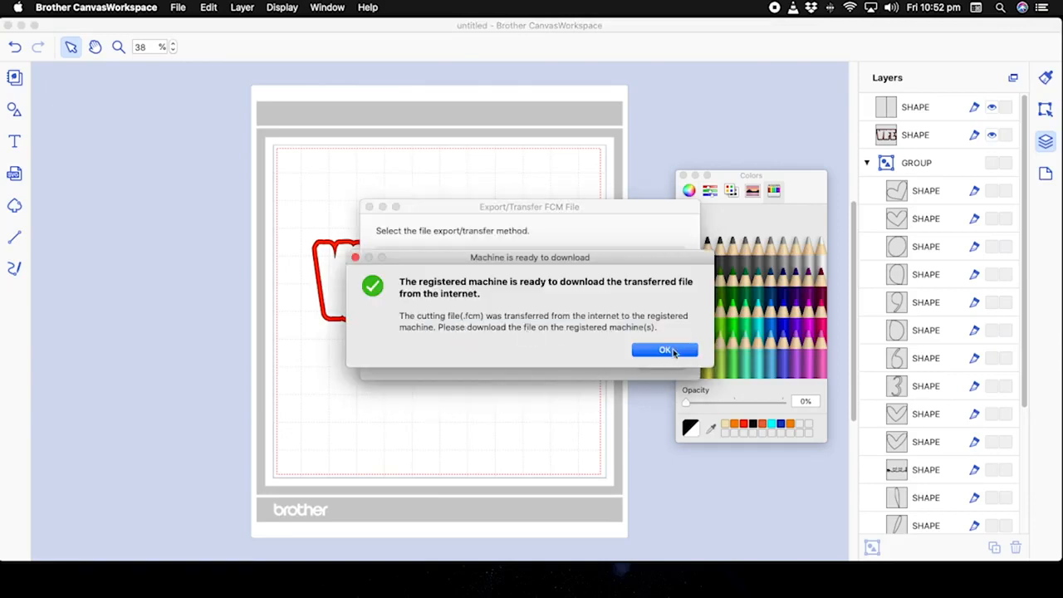
left_click(666, 350)
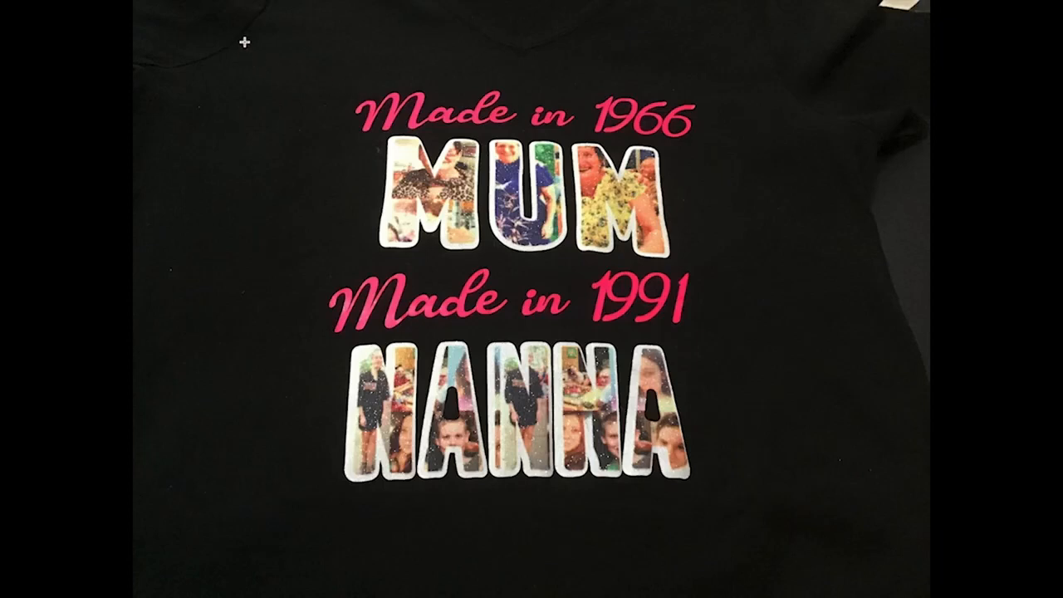
mouse_move(214, 4)
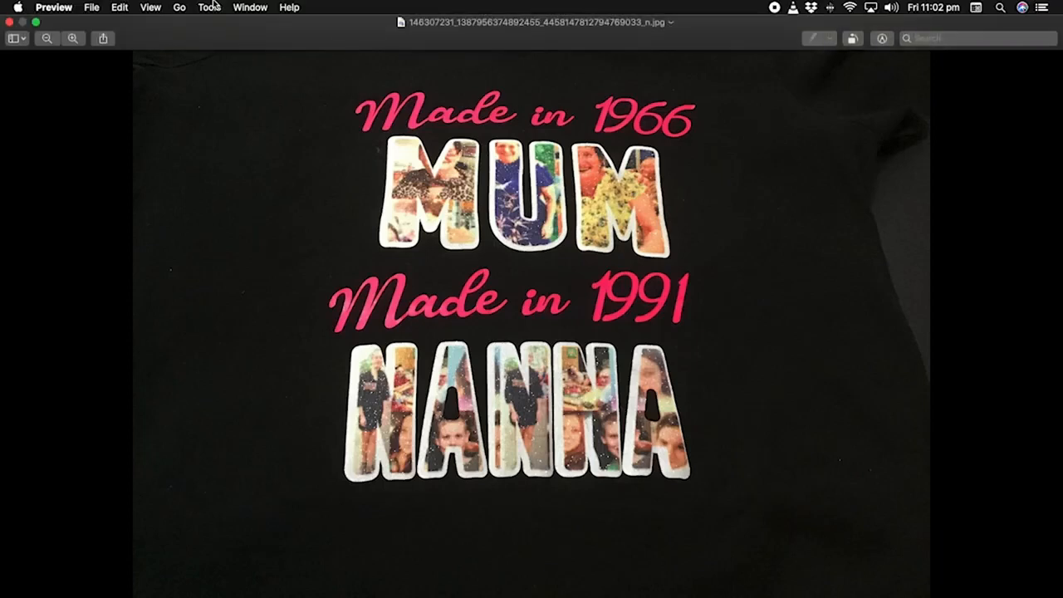